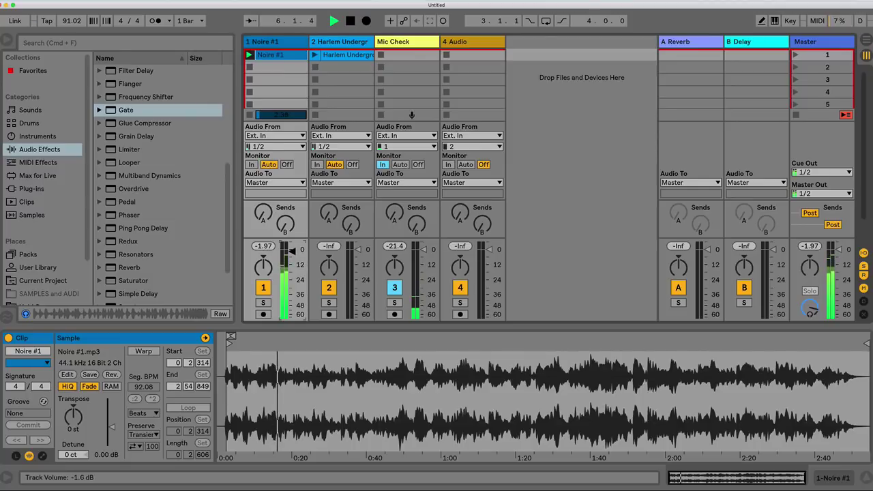
Lower the Noire #1 track's volume to -6.0 dB, and fade it down to silence
drag(292, 249, 293, 258)
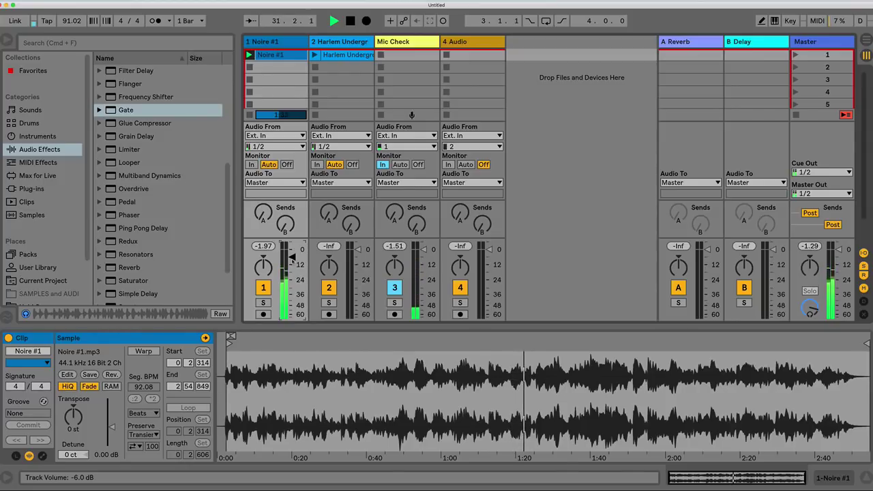
drag(292, 257, 292, 315)
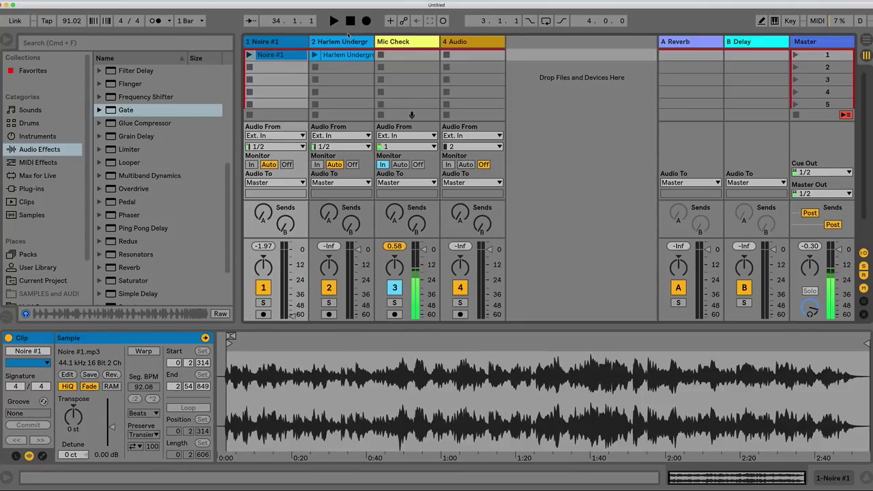
Switch to the browser's YouTube page for Noire #1, and highlight the download link line in the video description
key(super+Tab)
key(super+Tab)
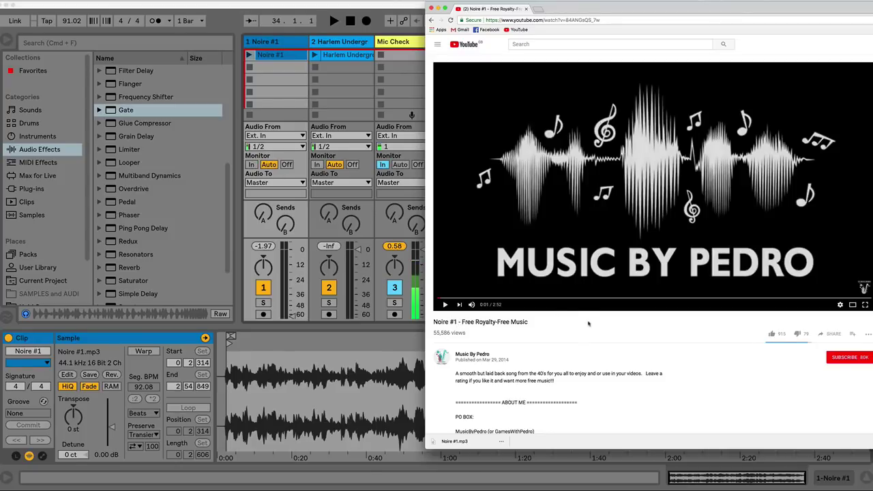
scroll(497, 369, down, 1)
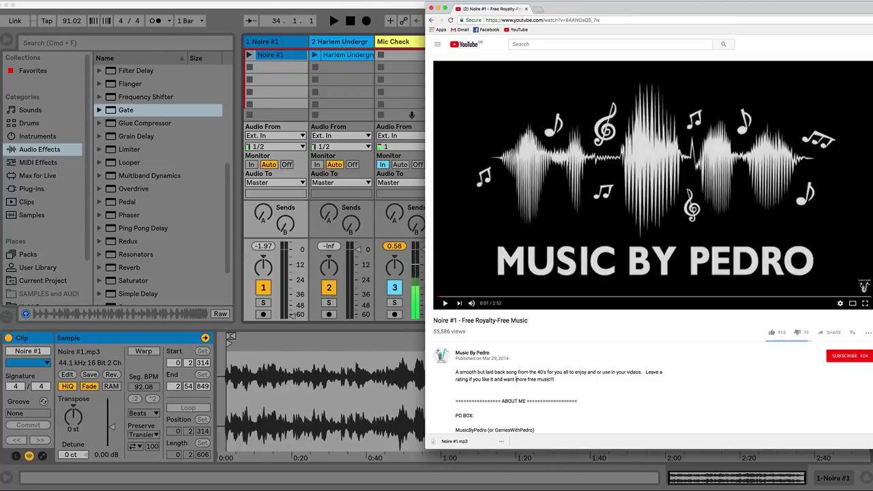
scroll(621, 360, down, 10)
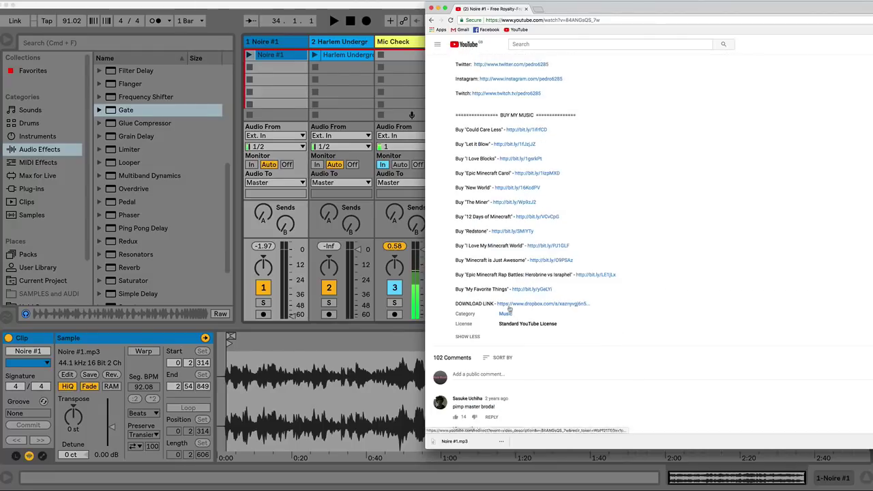
drag(592, 304, 443, 306)
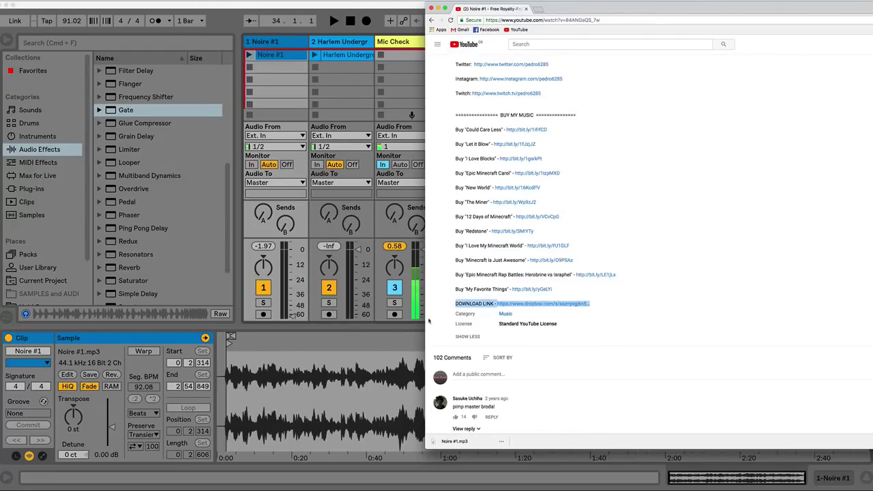
Return to Ableton Live, launch the Noire #1 clip, and raise its track volume to a moderate background level
click(281, 72)
click(250, 54)
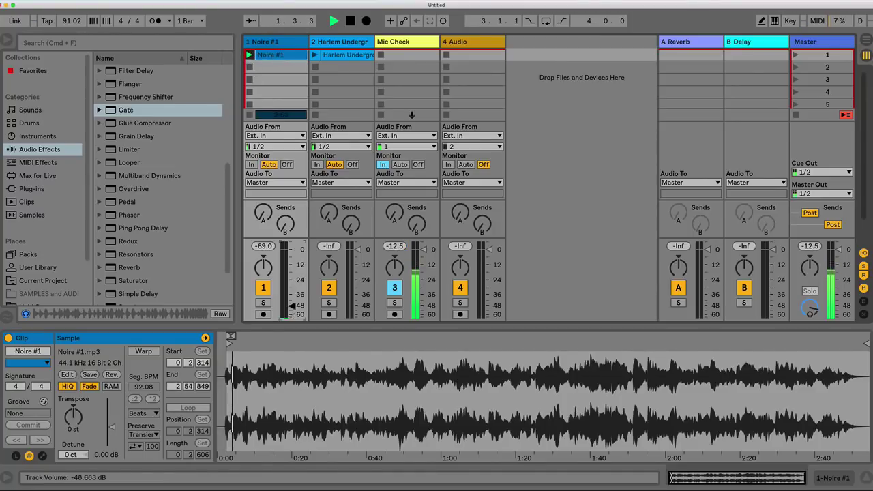
drag(292, 312, 292, 263)
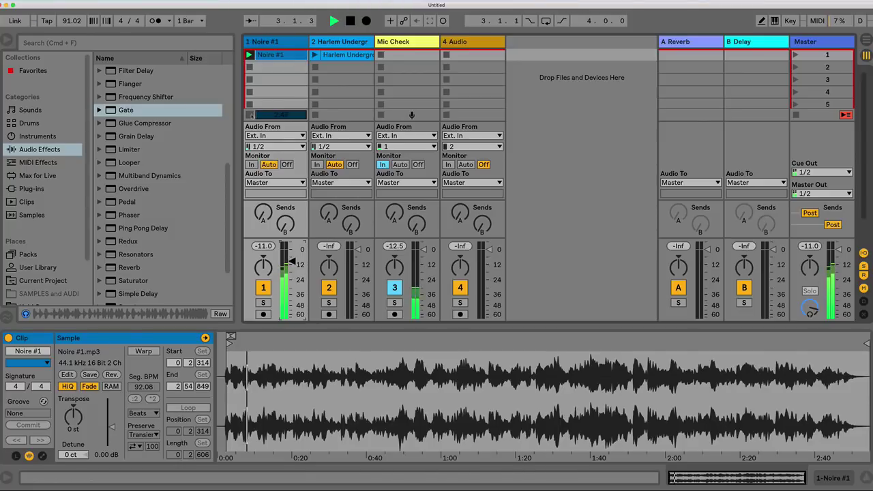
Audition the Harlem Underground drum break clip, and stop its playback
click(315, 54)
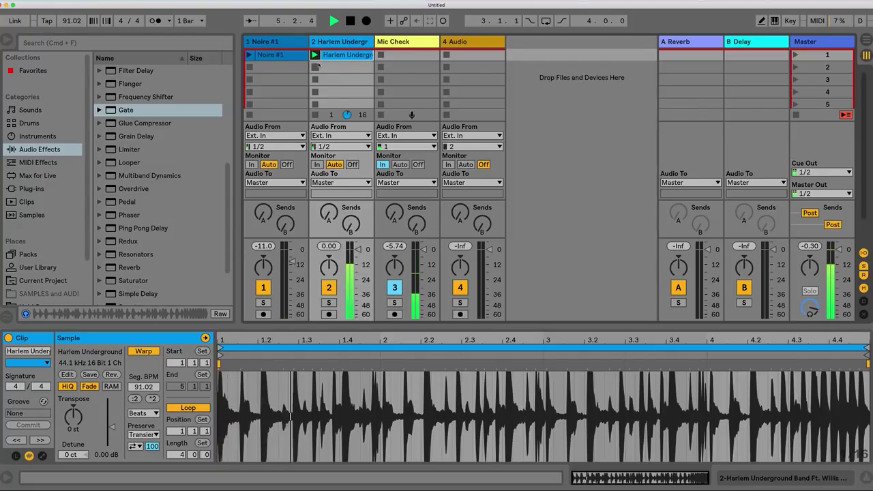
click(315, 115)
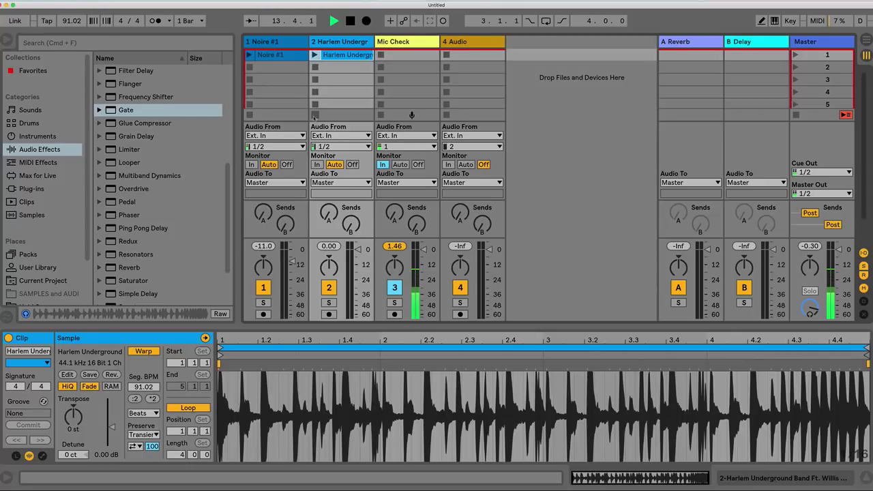
Delete the empty 4 Audio track, and add an empty Drum Rack as a new track after Mic Check
click(479, 43)
key(Delete)
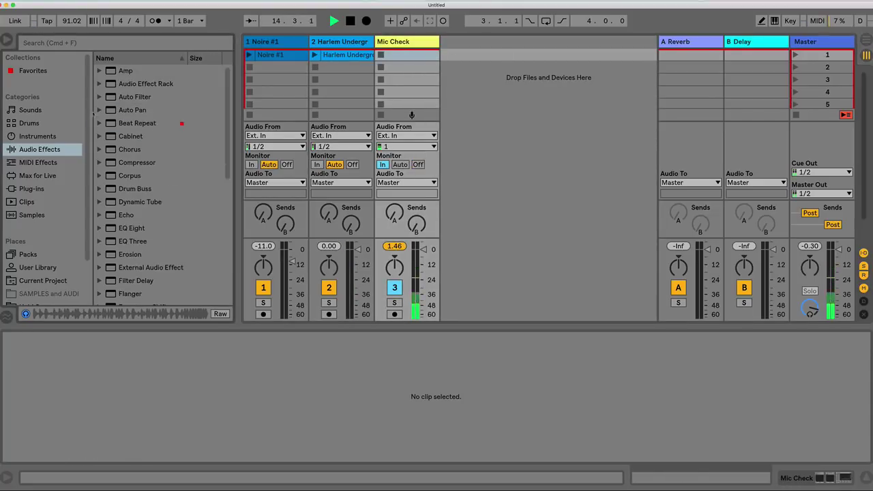
click(9, 124)
drag(121, 87, 482, 70)
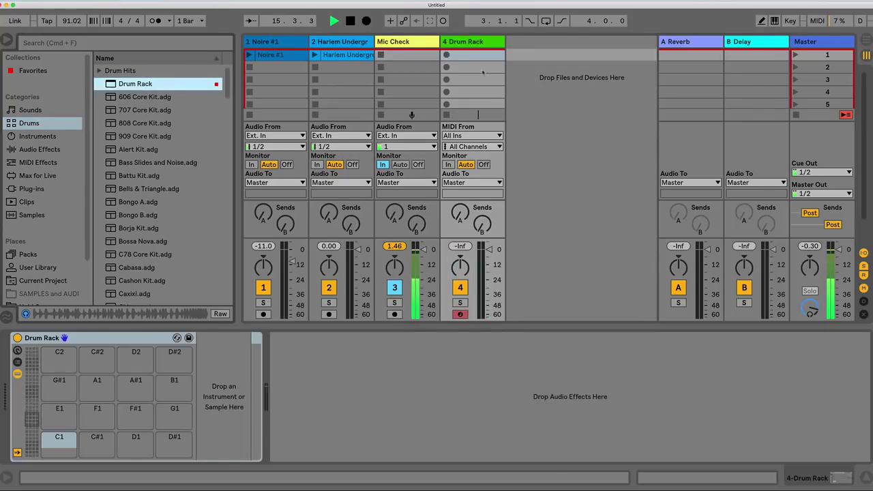
Narrow the browser area, and view the Harlem Underground clip's waveform alongside the Drum Rack track's empty pads
click(335, 55)
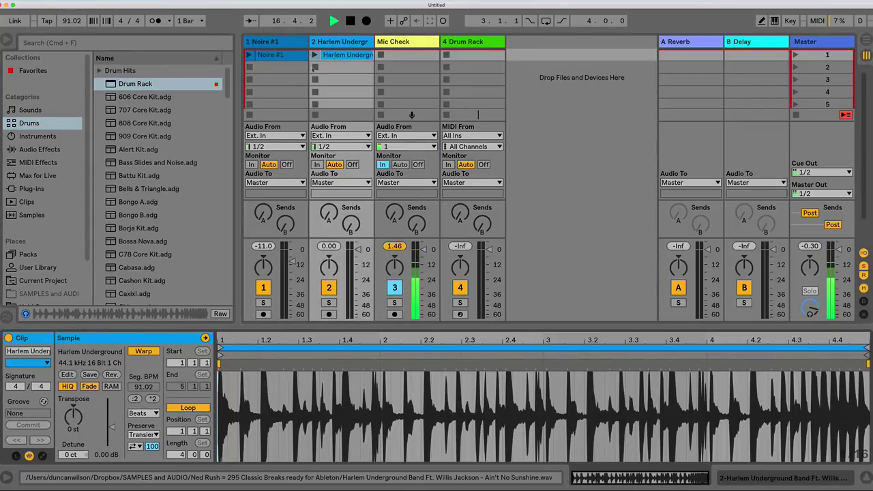
drag(239, 187, 206, 187)
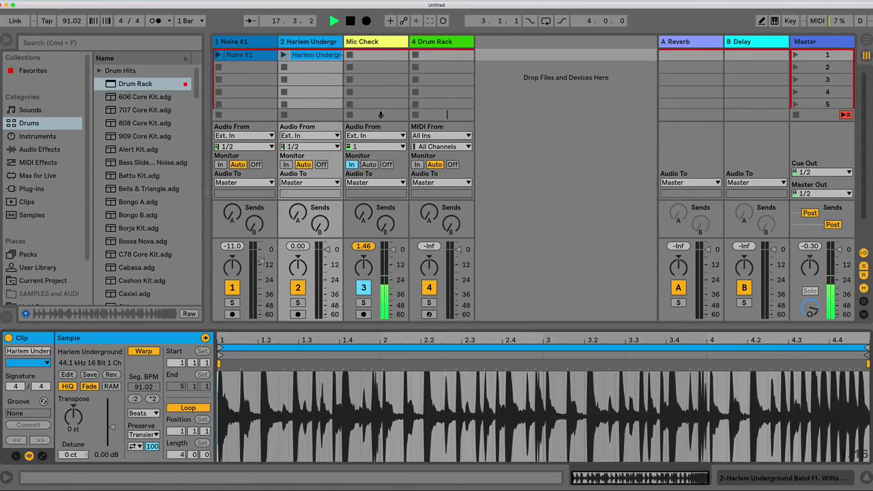
click(439, 42)
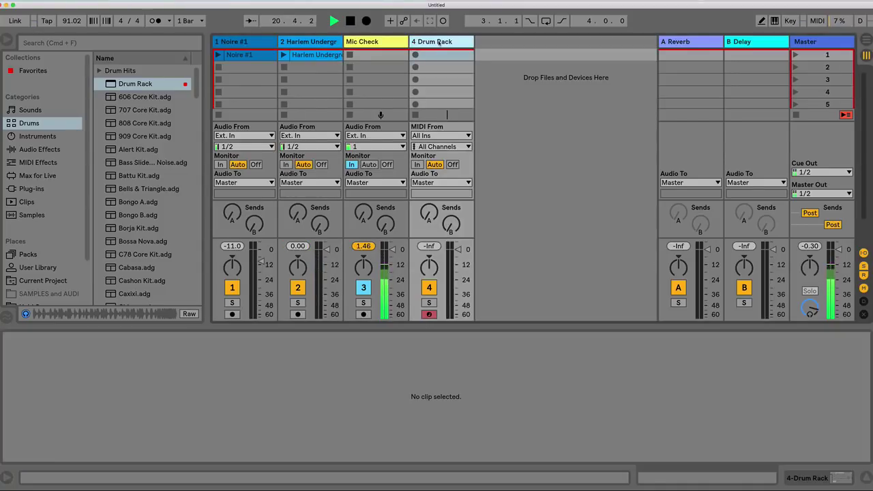
click(313, 55)
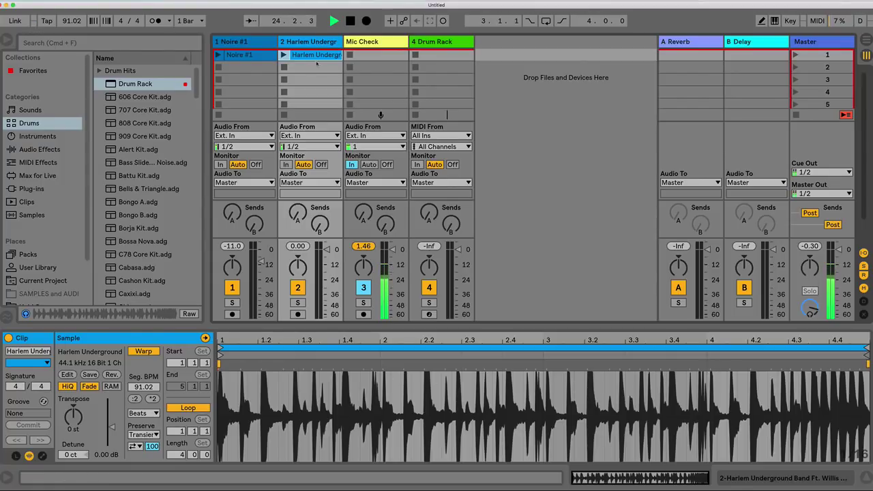
click(433, 43)
double_click(433, 43)
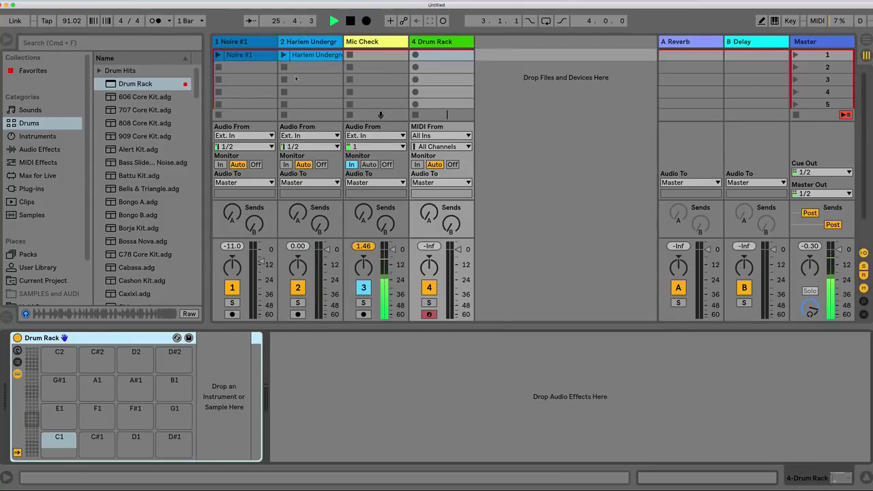
Slice the Harlem Underground clip to a new MIDI track, one slice per Transient, using the Sampler Slice preset
click(314, 56)
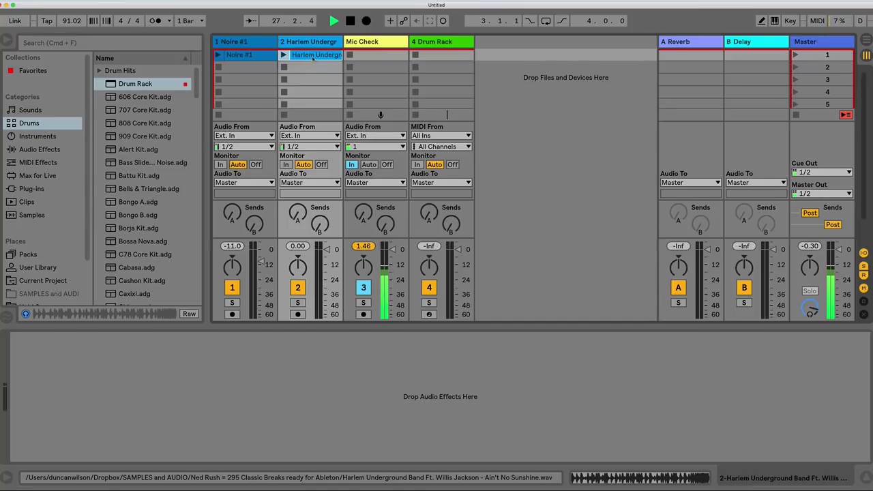
double_click(313, 56)
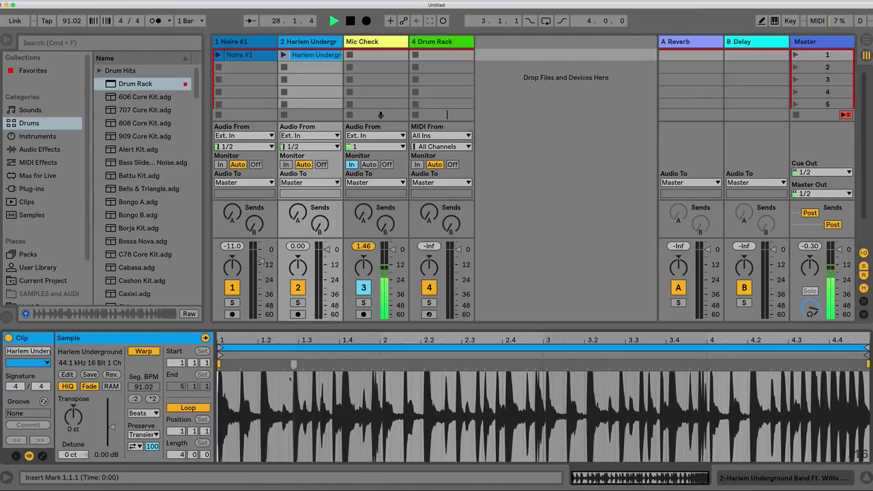
right_click(316, 56)
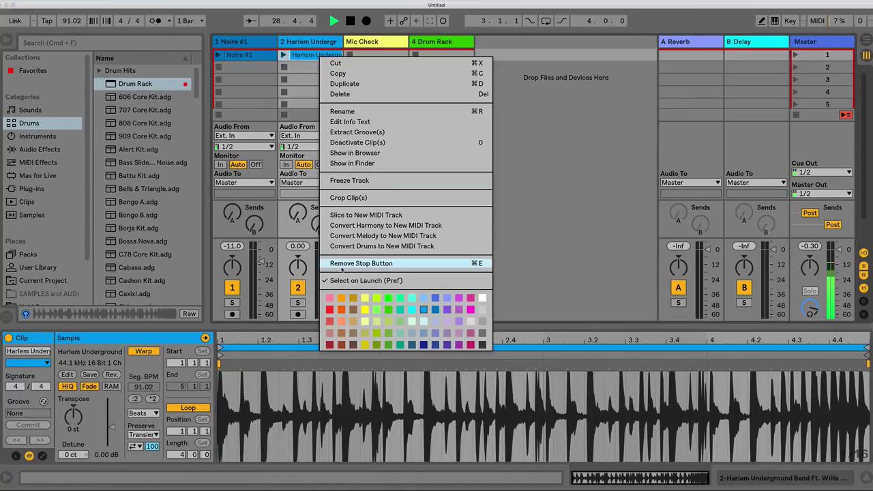
click(341, 215)
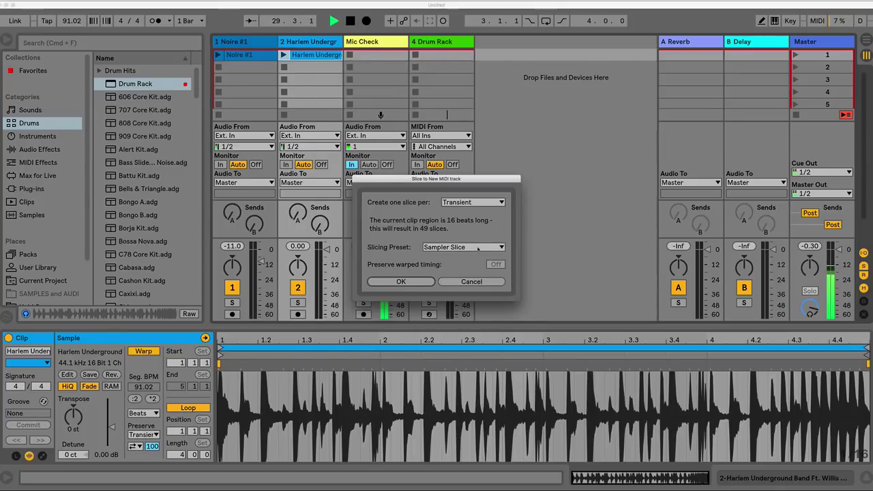
click(454, 248)
click(443, 268)
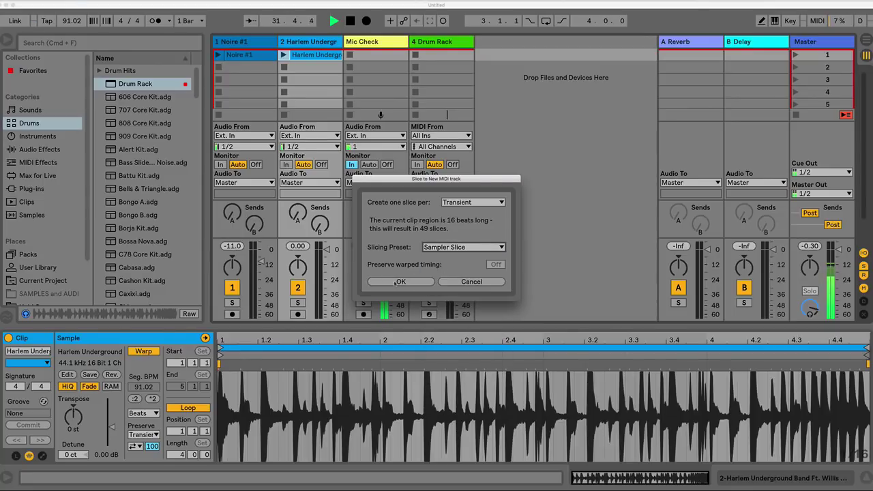
click(399, 282)
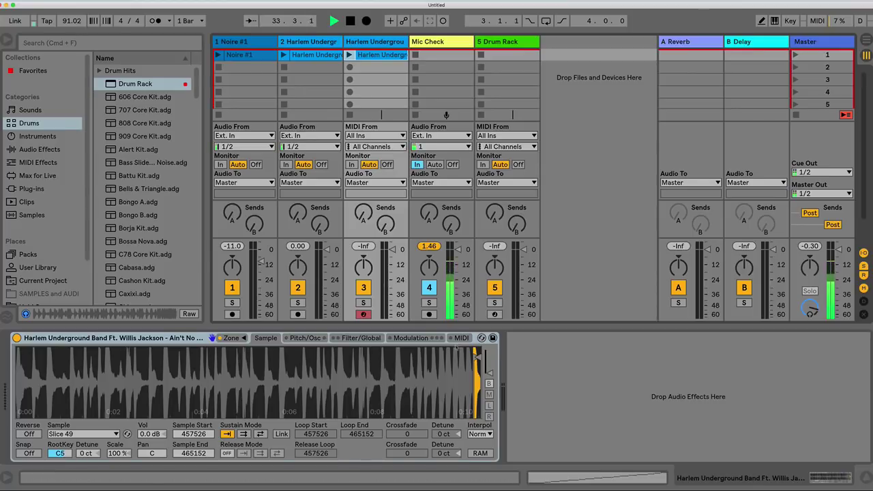
Show the Sampler's zone editor for the sliced track, select Slice 1, and enable automatic selection of played slices
key(shift+Tab)
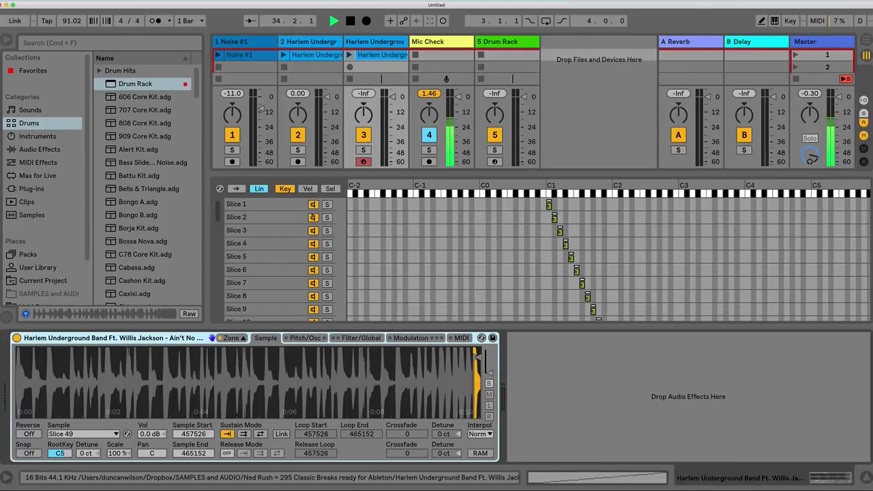
click(277, 204)
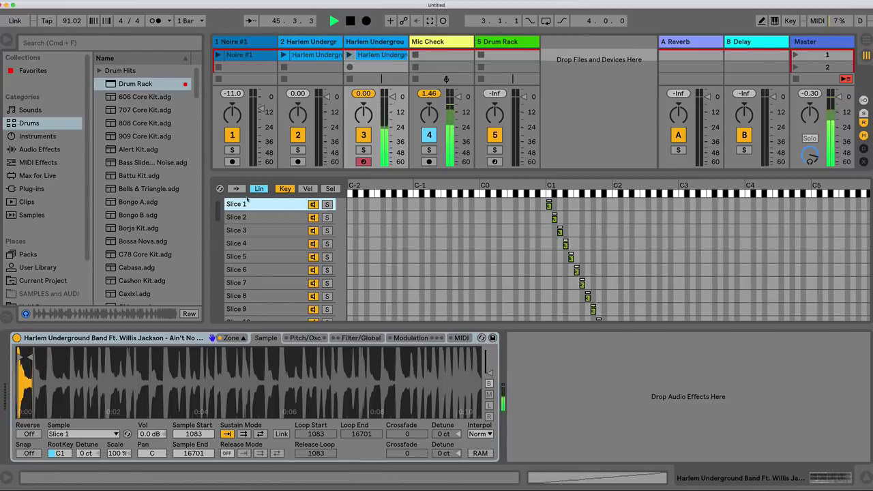
click(236, 189)
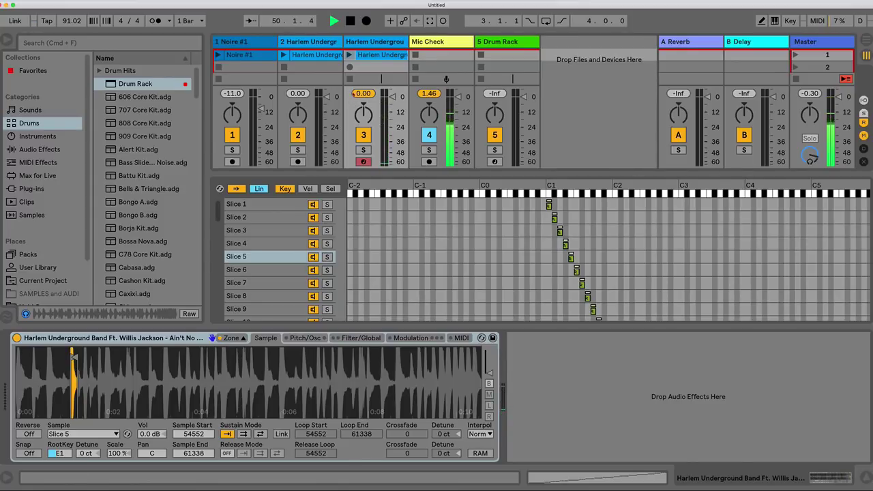
Duplicate the sliced Harlem Underground MIDI track, and select the copy
right_click(380, 42)
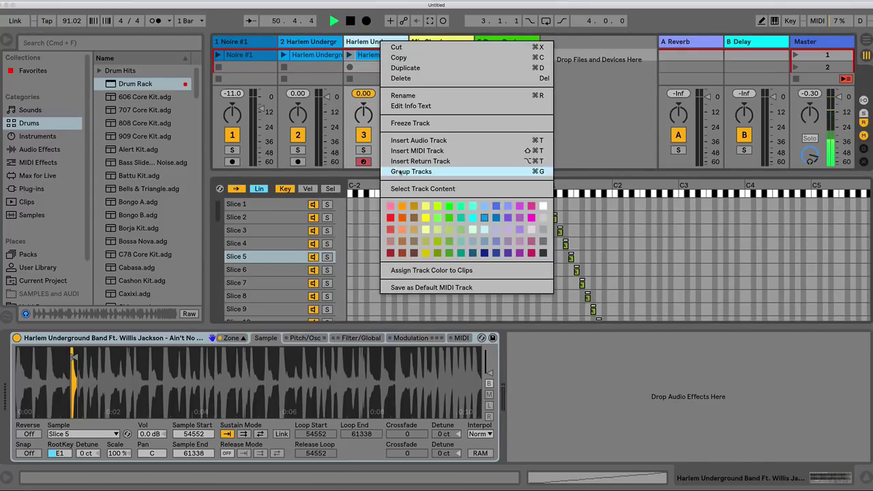
click(409, 68)
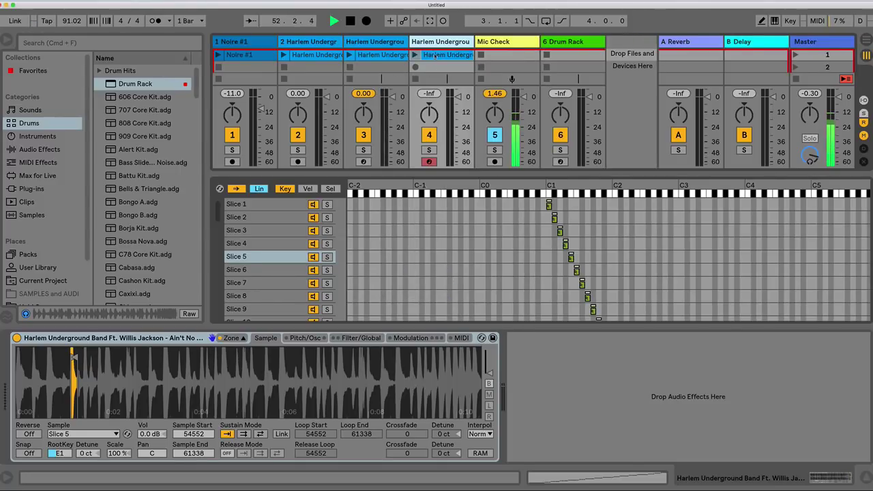
click(373, 45)
click(435, 45)
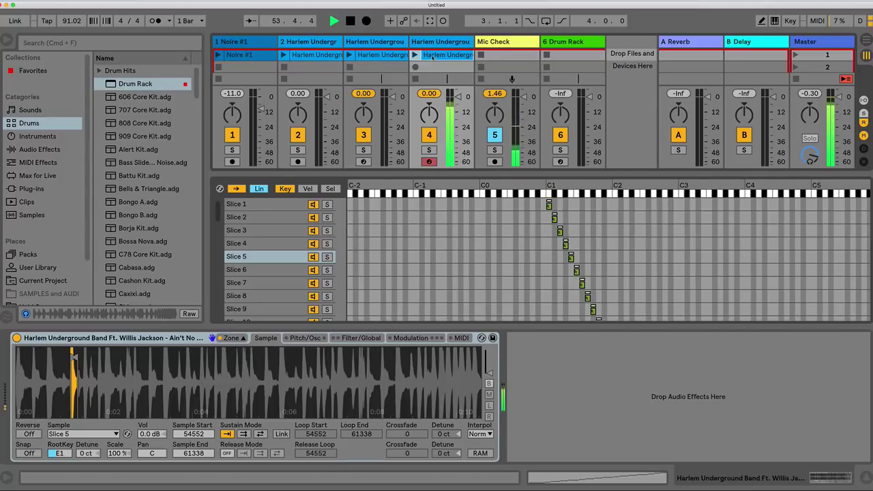
Try the Pow zone fade mode on the duplicated Sampler, restore Lin, and select Slice 1
click(252, 190)
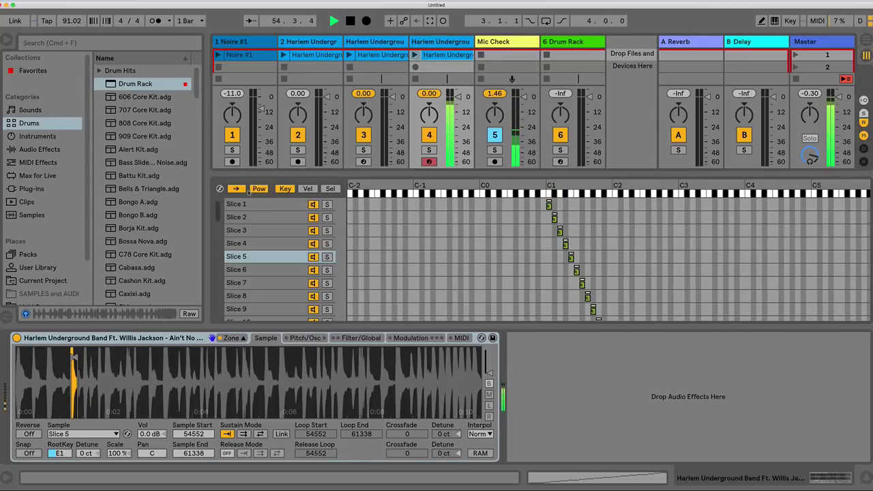
click(445, 41)
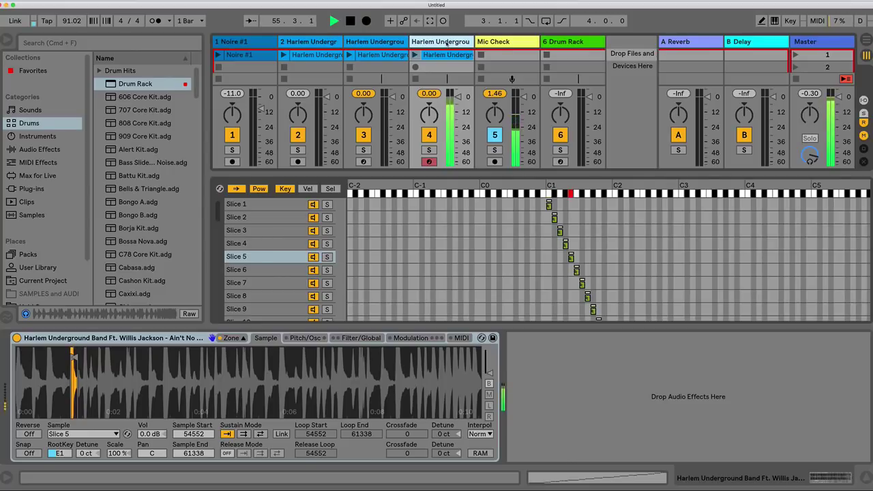
click(258, 189)
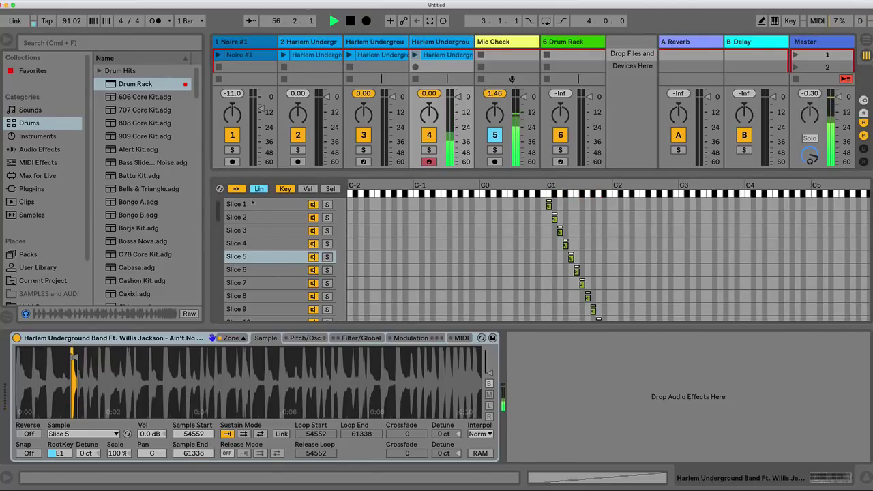
click(256, 206)
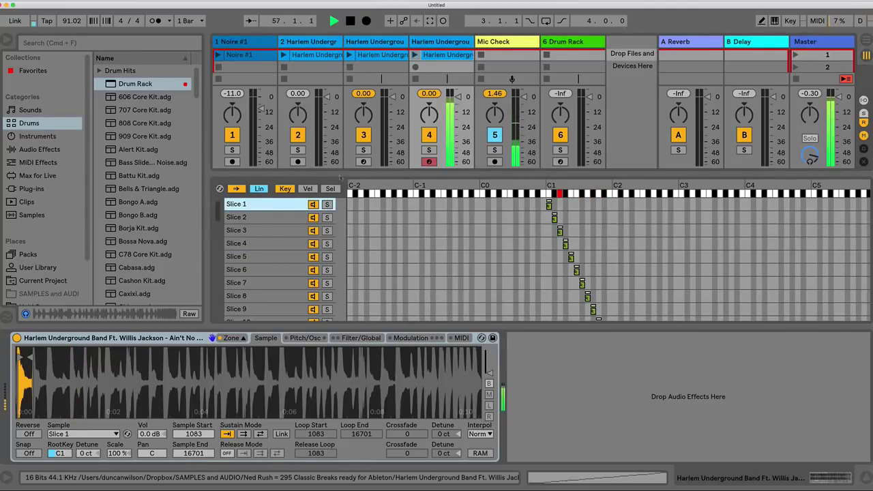
On the original sliced track's Sampler, turn off automatic slice selection and set the zone fade mode to Pow
click(371, 41)
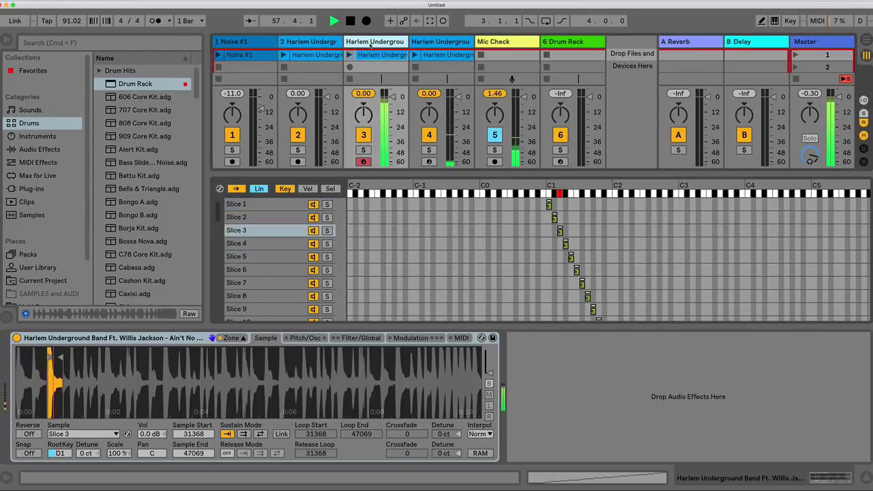
click(258, 189)
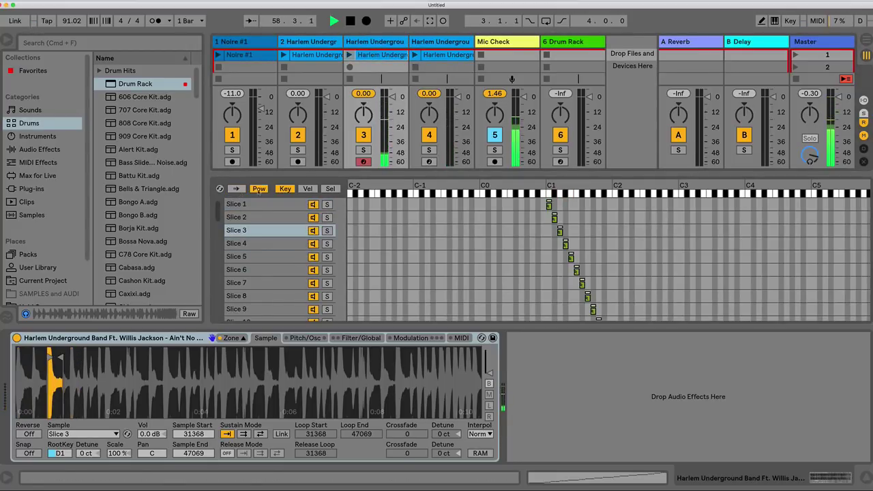
Arm the duplicated sliced track, and try its Sampler with automatic slice selection off and Pow fade mode before restoring Lin
click(429, 162)
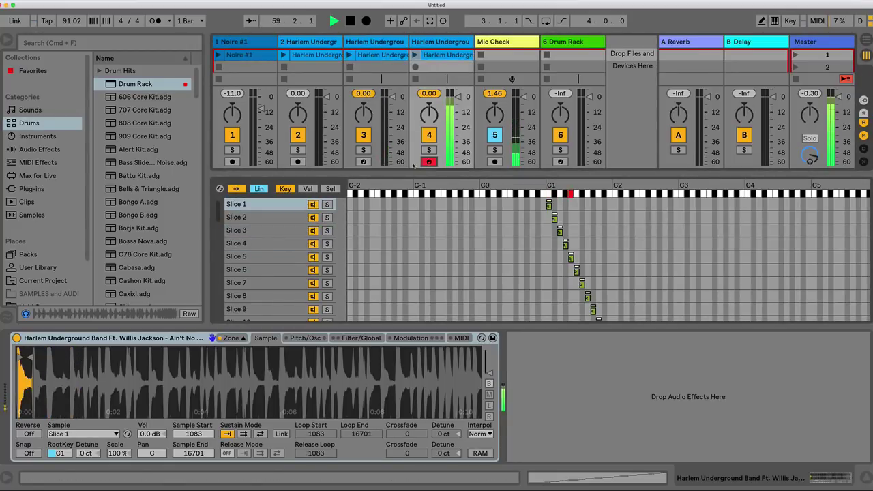
click(236, 189)
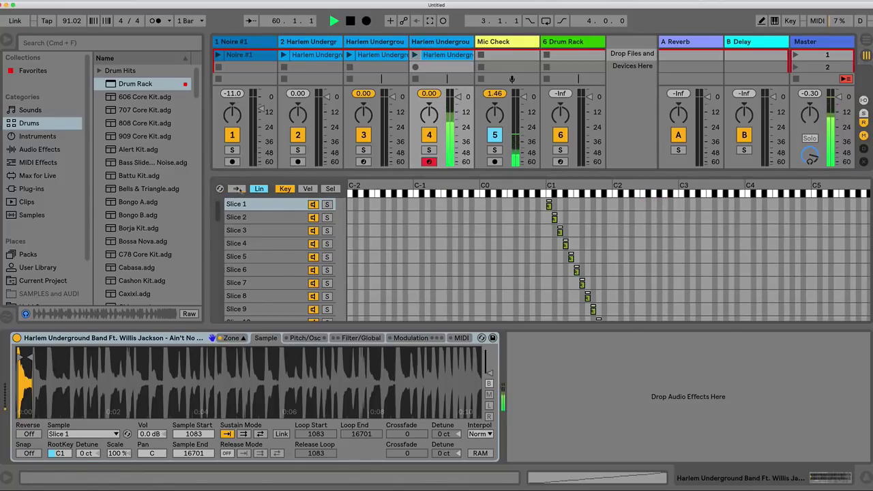
click(259, 189)
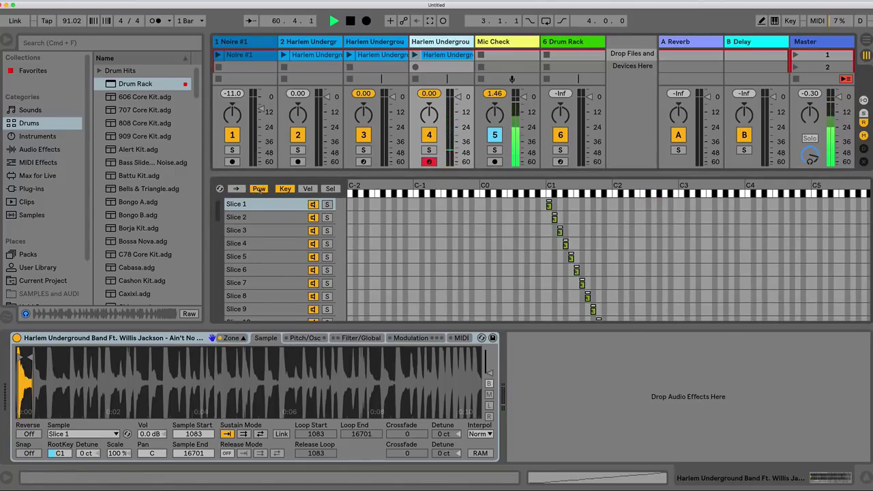
click(258, 191)
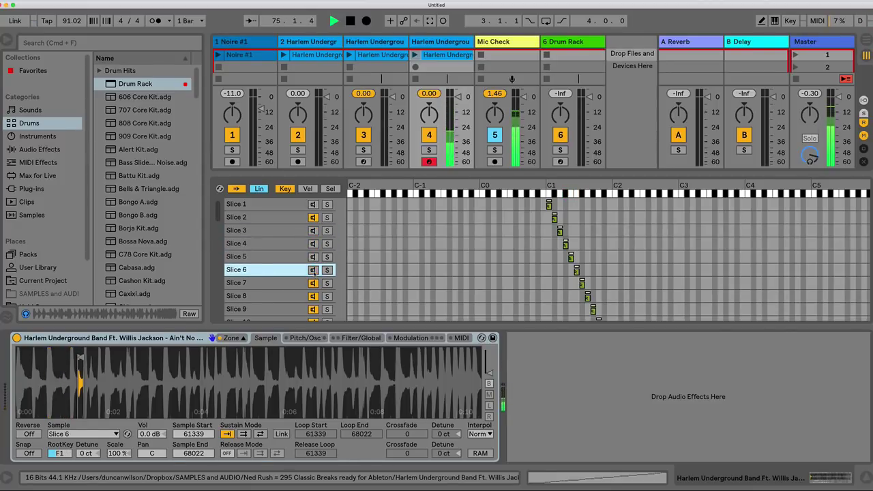
Deactivate Slice 7 and Slice 8 in the duplicated track's Sampler zone list
click(313, 282)
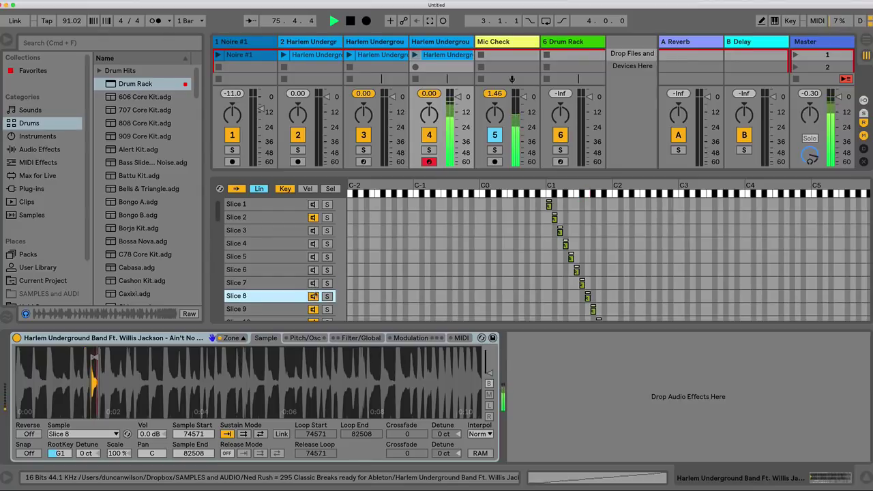
click(313, 296)
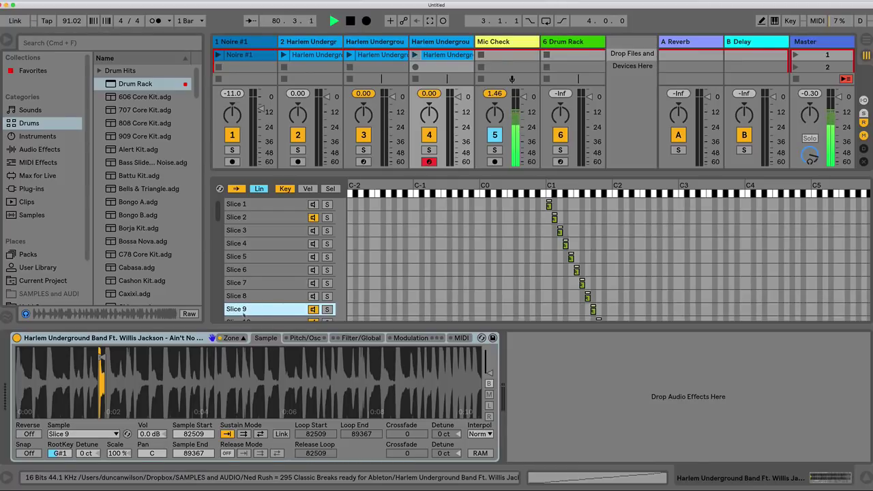
click(690, 10)
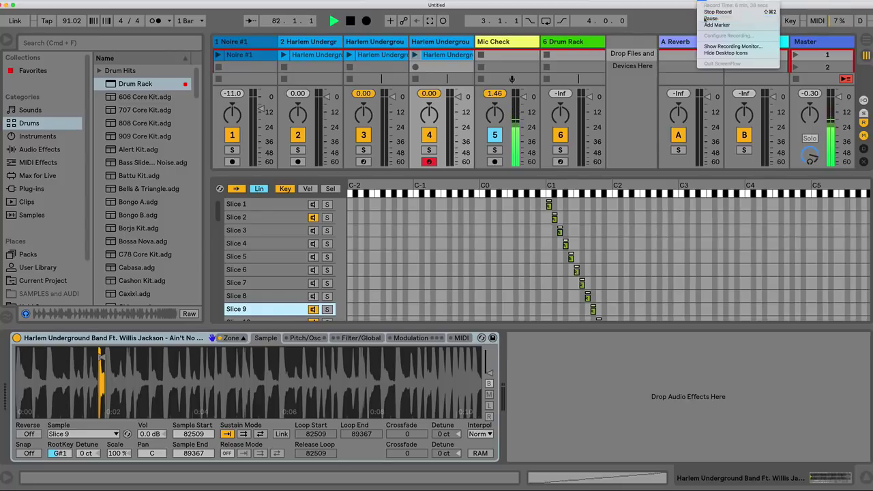
click(713, 11)
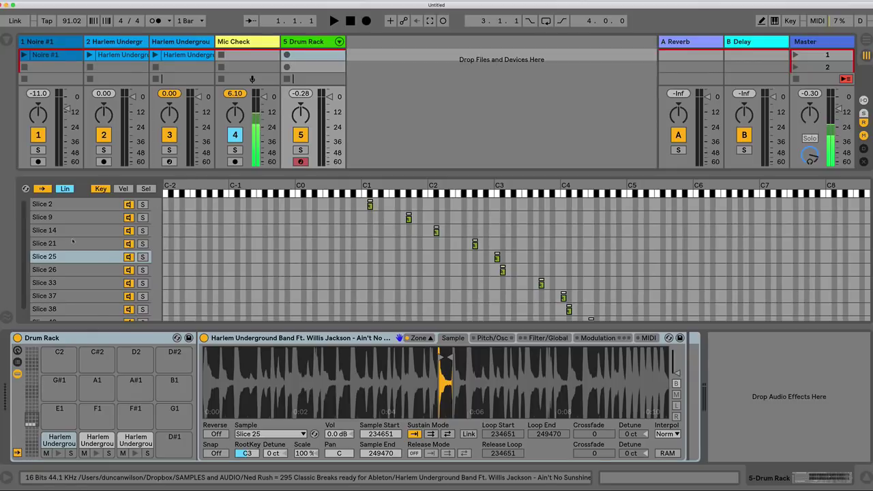
Examine Slice 2, Slice 9 and Slice 14 in the Sampler of the Drum Rack's C1 pad
click(72, 205)
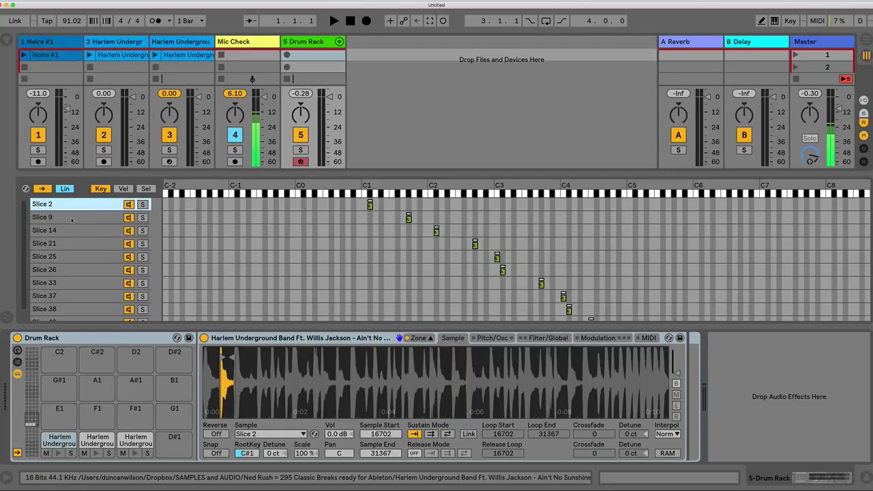
click(72, 218)
click(64, 231)
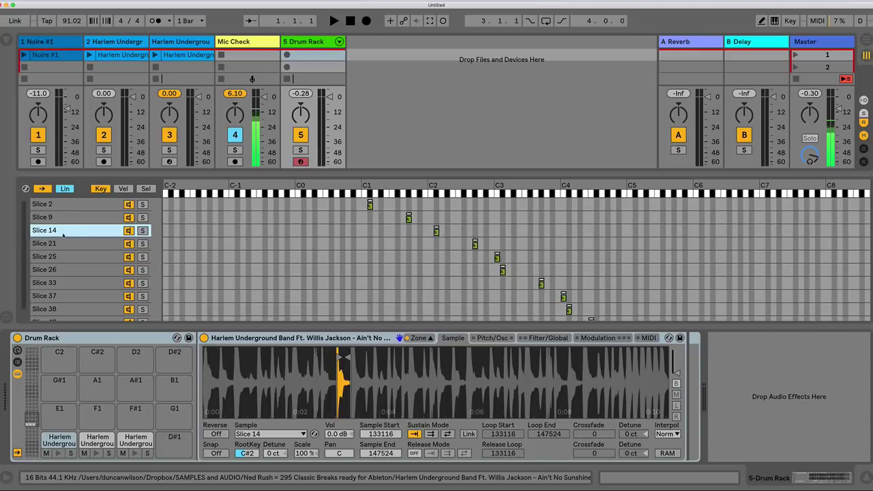
click(838, 96)
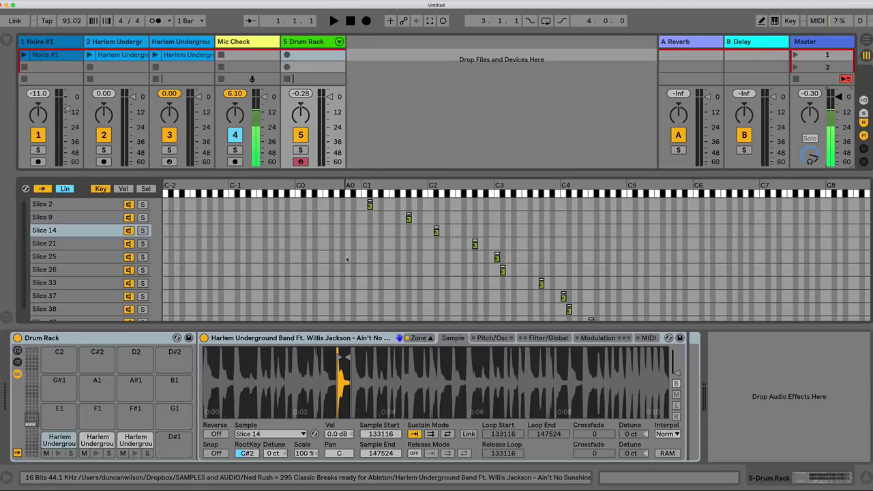
click(347, 259)
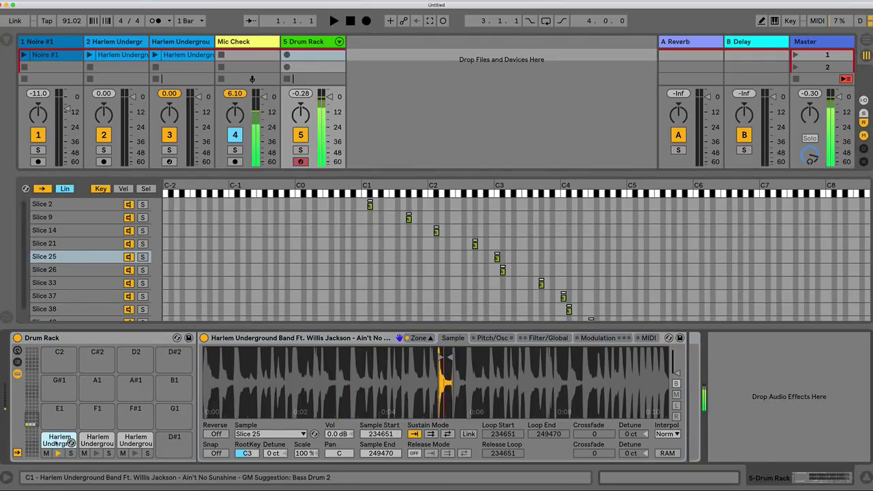
Review the slice groups in the Samplers on the Drum Rack's C#1 and D1 pads
click(93, 442)
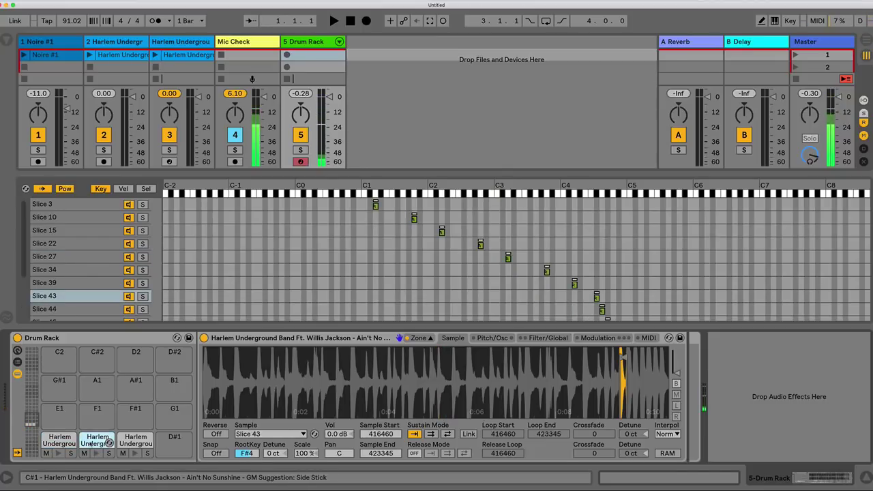
click(132, 442)
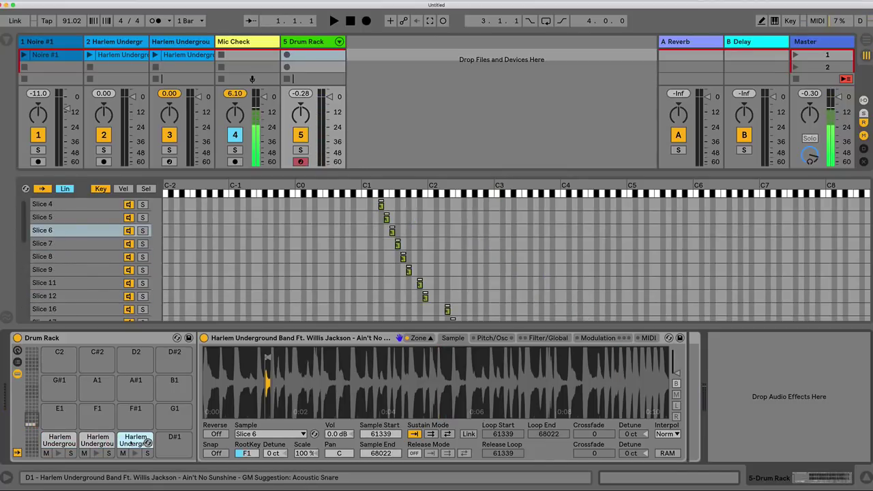
key(a)
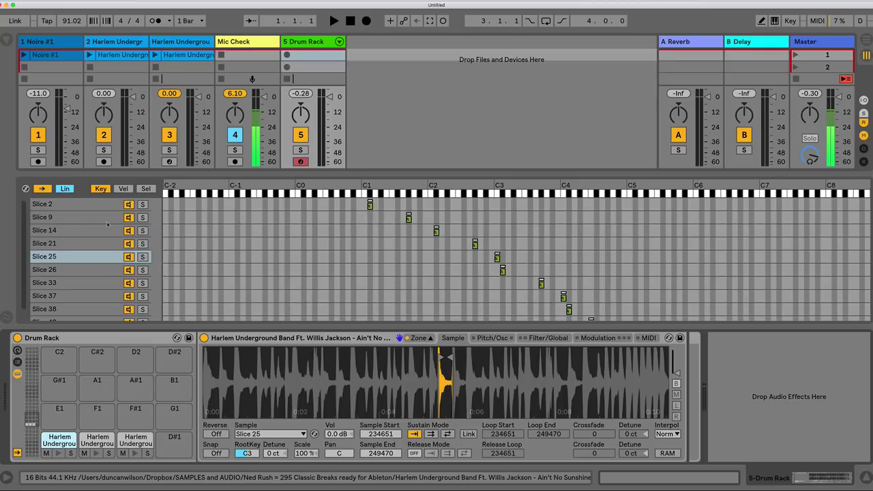
click(87, 440)
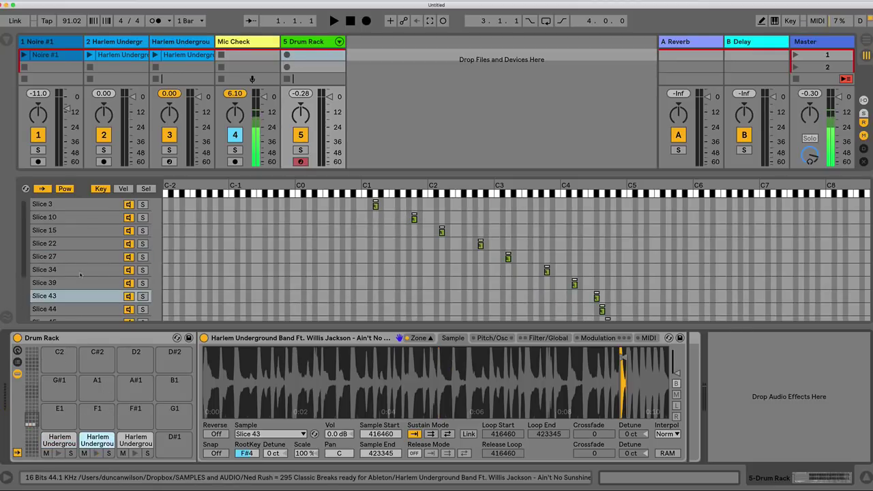
In the C1 pad's Sampler, turn off automatic slice selection and select all the slices
click(59, 440)
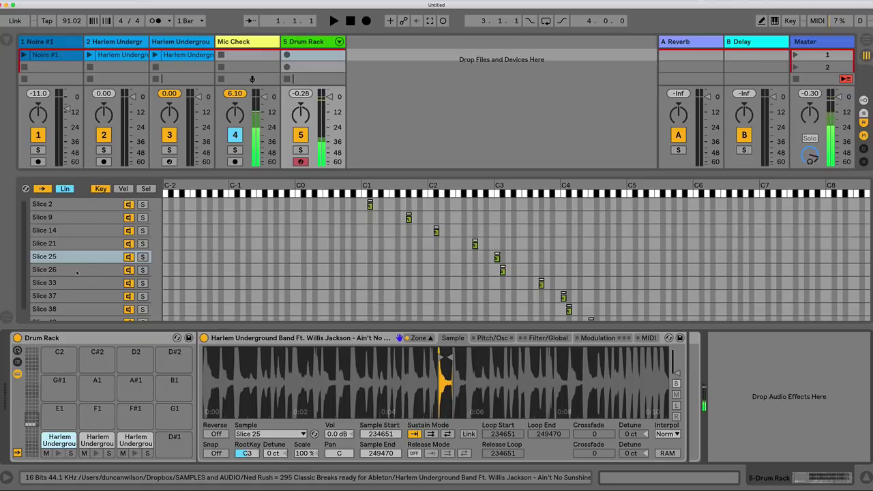
click(94, 205)
key(super+a)
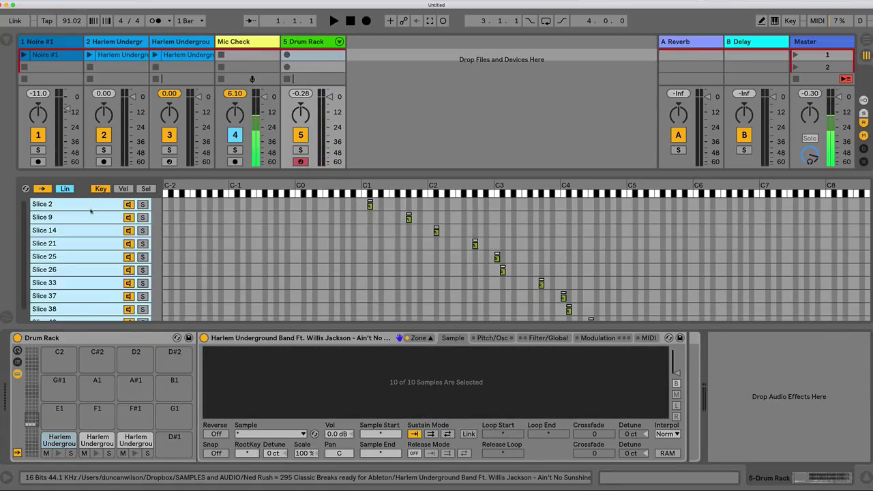
click(96, 244)
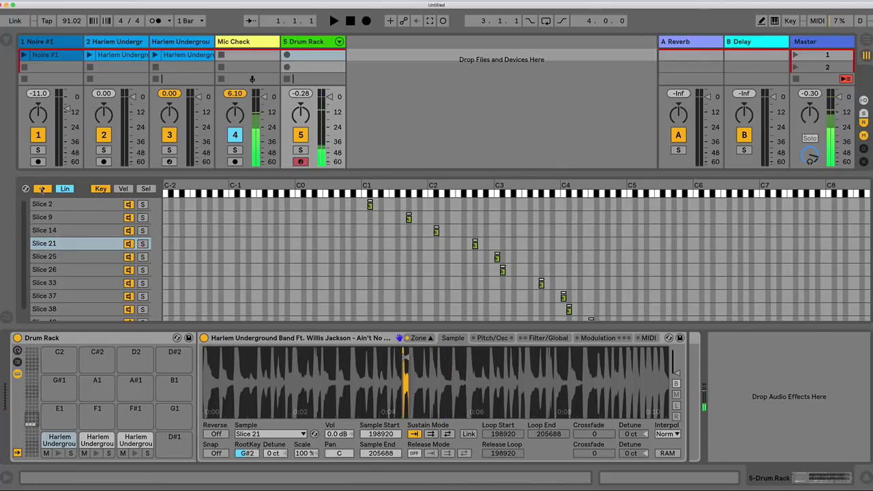
click(60, 230)
key(super+a)
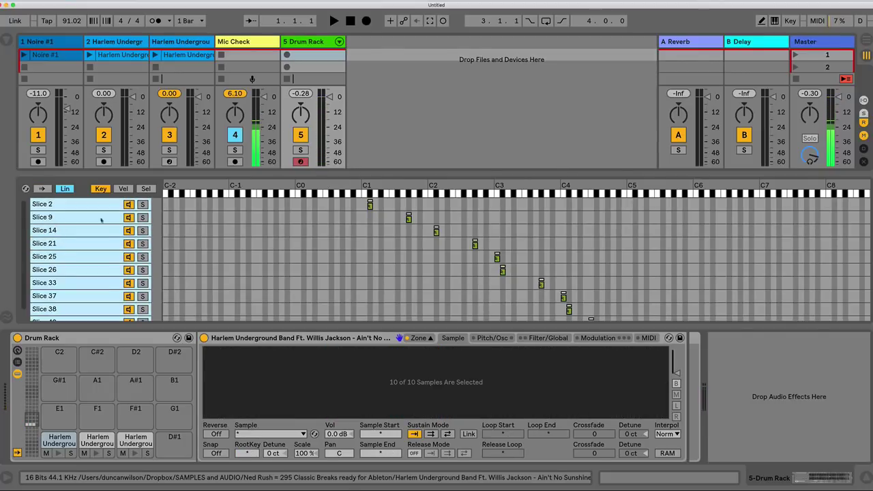
Extend the key zones of all the C1 pad's slices across the whole keyboard, from C-2 to the highest key
drag(369, 202, 164, 202)
scroll(164, 205, down, 1)
drag(385, 315, 164, 315)
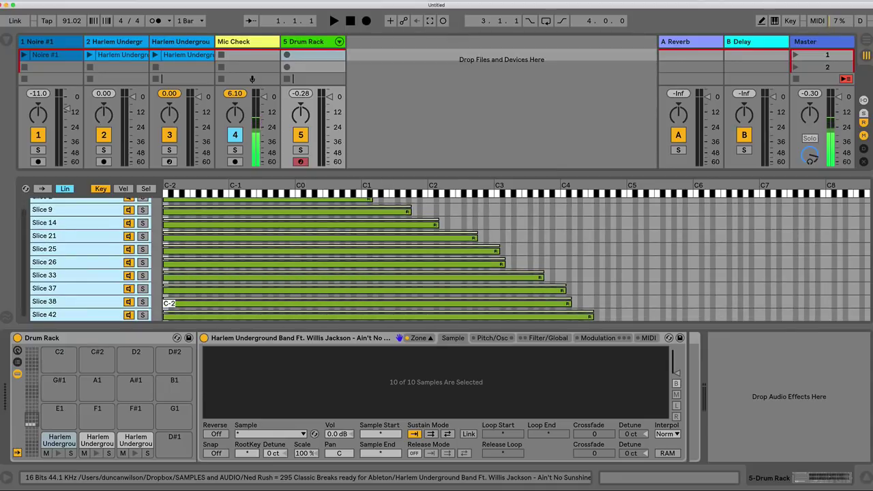
drag(593, 315, 866, 310)
scroll(512, 231, up, 1)
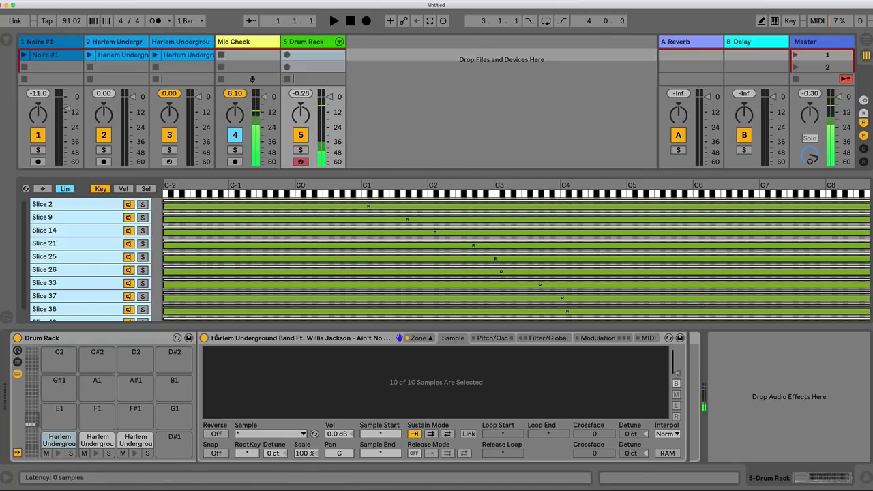
Set the root key of all the C1 pad's slices to C3, and distribute their velocity ranges equally
click(245, 451)
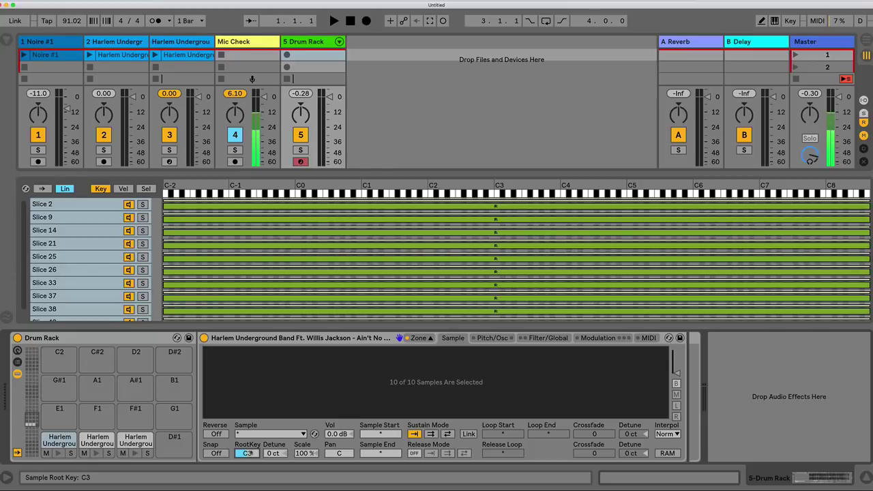
click(123, 188)
right_click(242, 219)
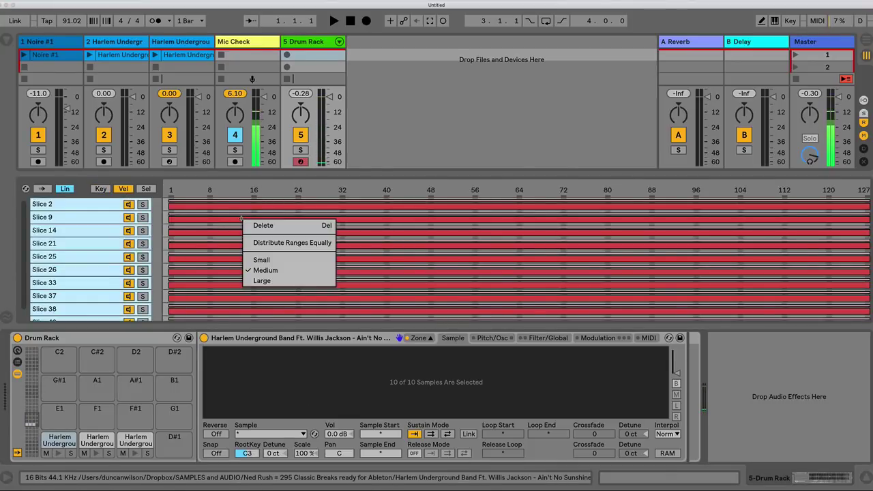
click(269, 245)
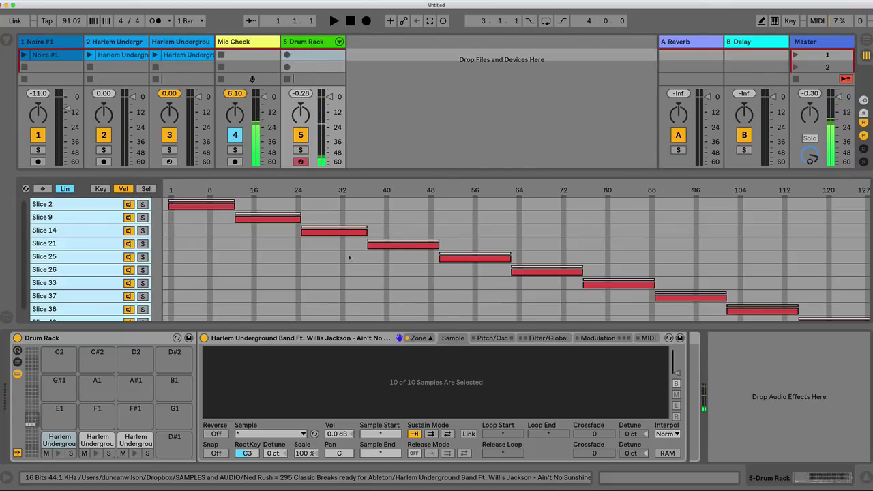
In the C#1 pad's Sampler, turn off automatic slice selection, set the fade mode to Lin, and select all the slices
click(90, 443)
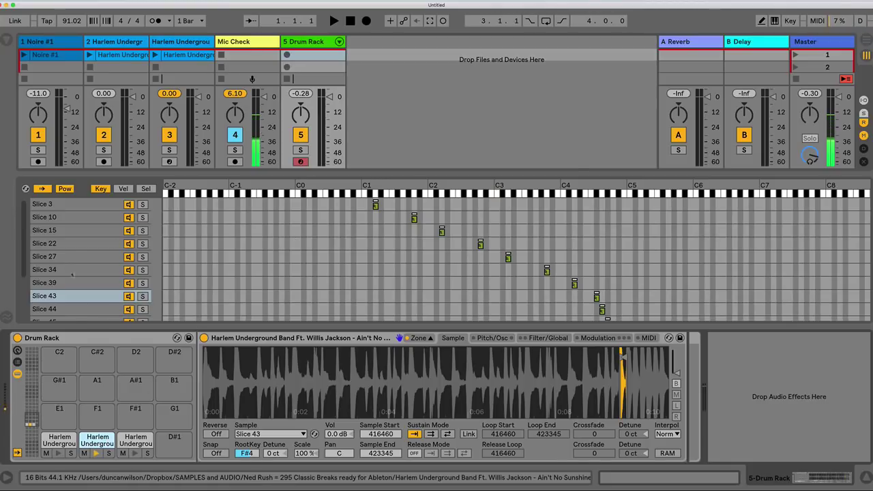
click(44, 256)
click(65, 233)
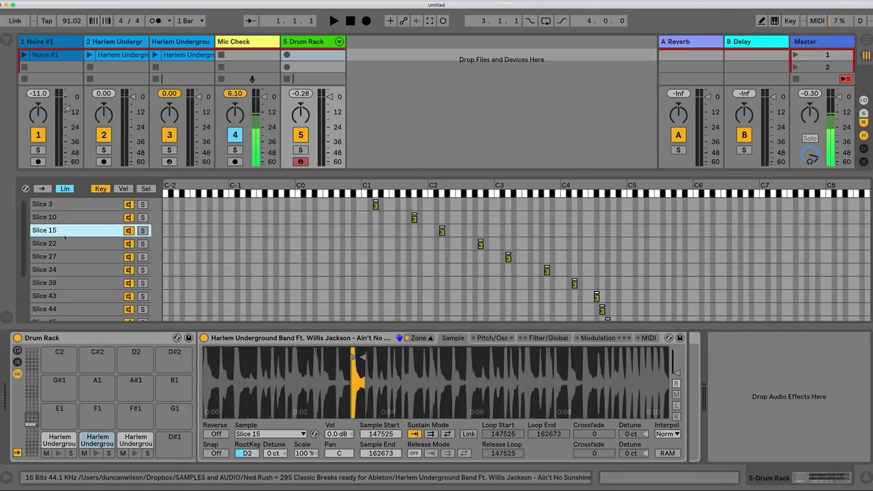
key(super+a)
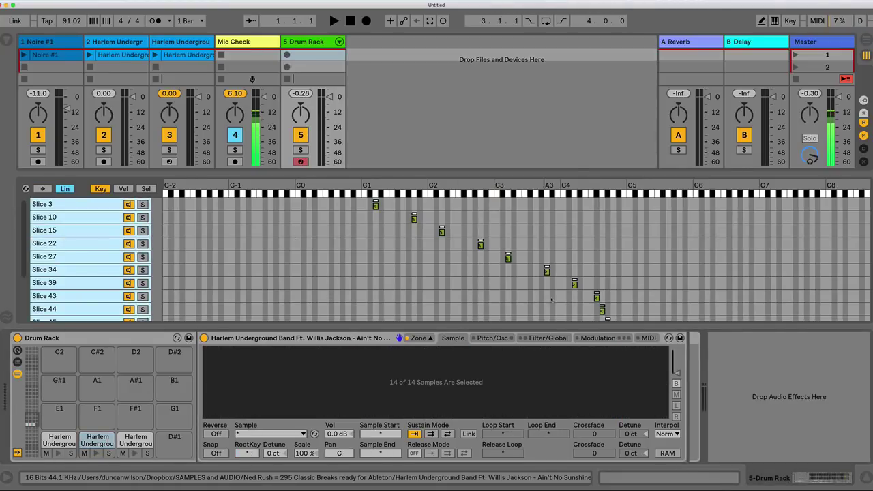
Extend the key zones of all the C#1 pad's slices across the whole keyboard, from C-2 to G8
scroll(551, 299, down, 3)
drag(627, 315, 164, 314)
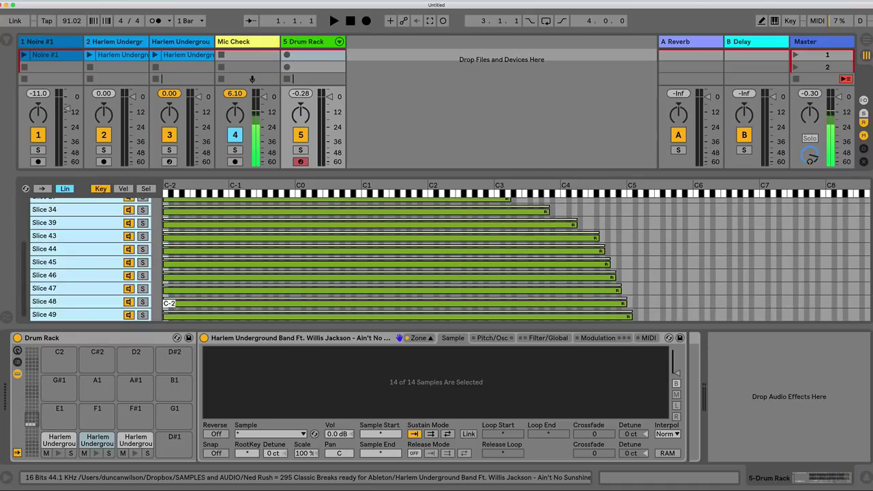
drag(626, 303, 866, 302)
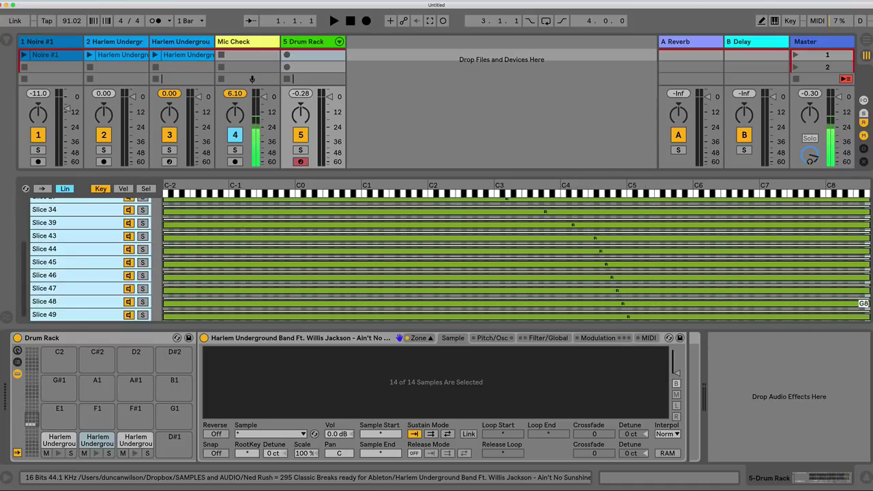
scroll(517, 259, up, 3)
Set the root key of all the C#1 pad's slices to C3
right_click(350, 207)
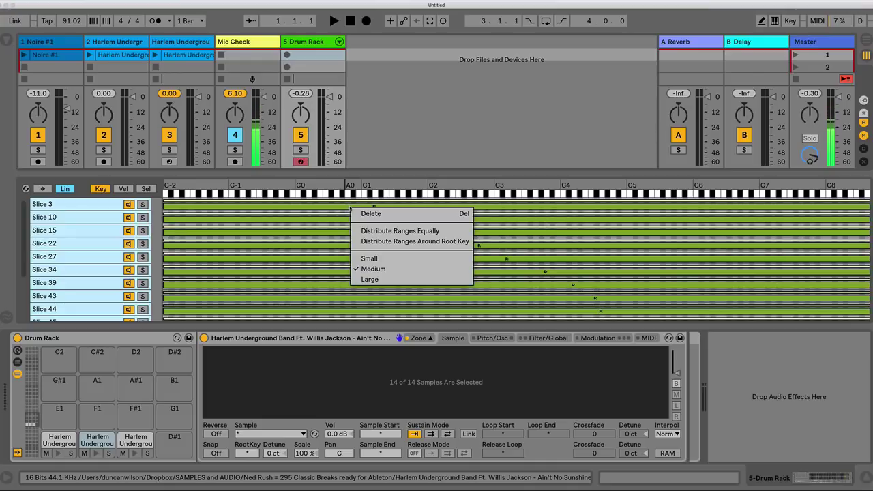
key(Escape)
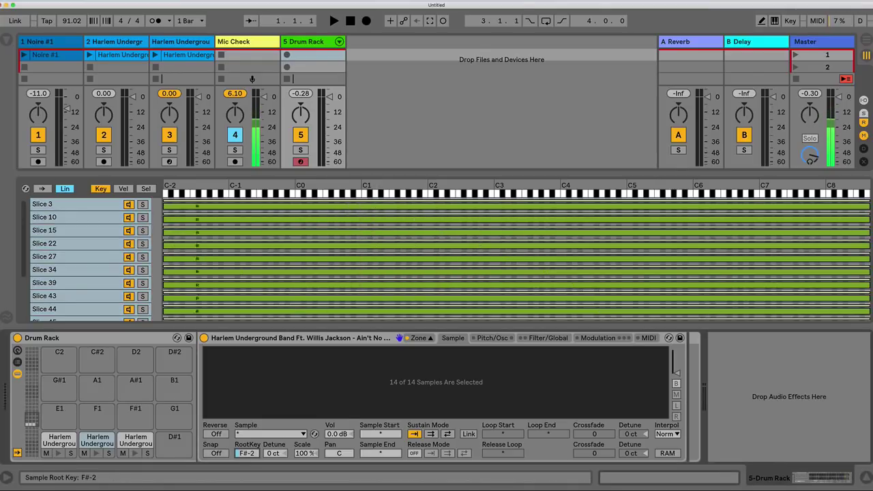
key(Up)
key(Up)
key(Up)
key(Up)
key(Up)
key(Up)
key(Up)
Distribute the velocity ranges of all the C#1 pad's slices equally
click(123, 189)
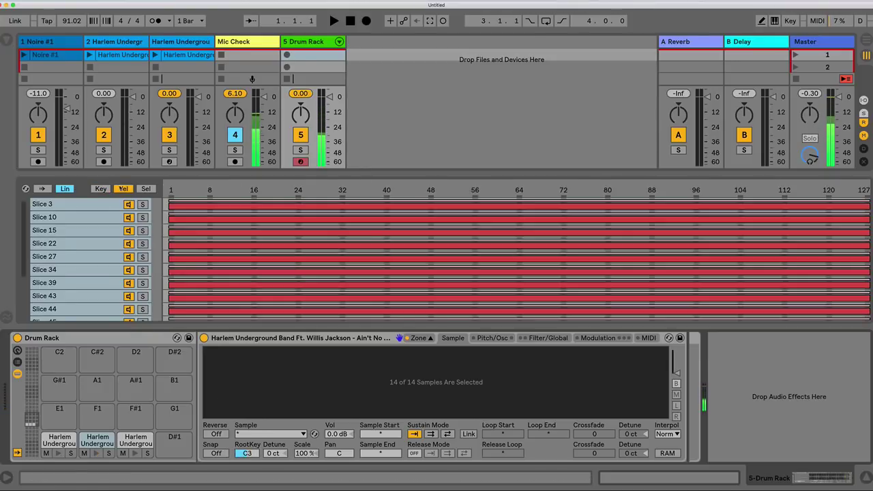
right_click(362, 223)
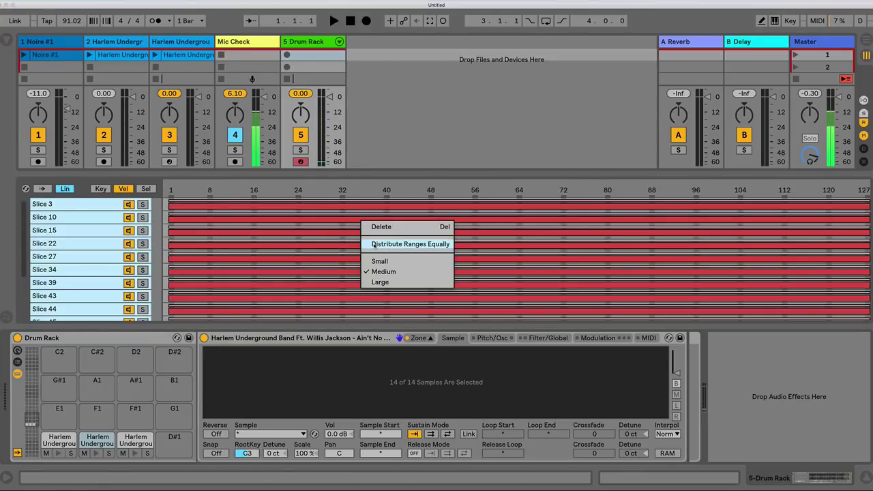
click(375, 244)
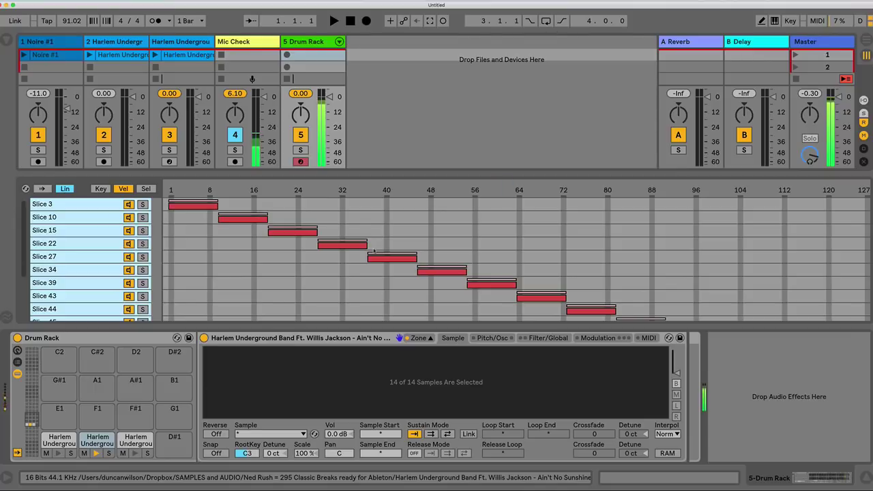
In the D1 pad's Sampler, turn off automatic slice selection and select all the slices
click(124, 442)
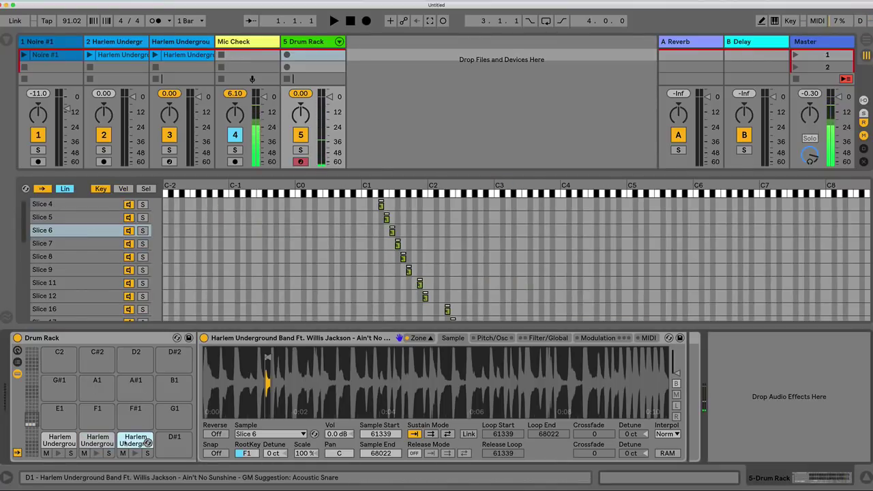
click(43, 216)
click(75, 230)
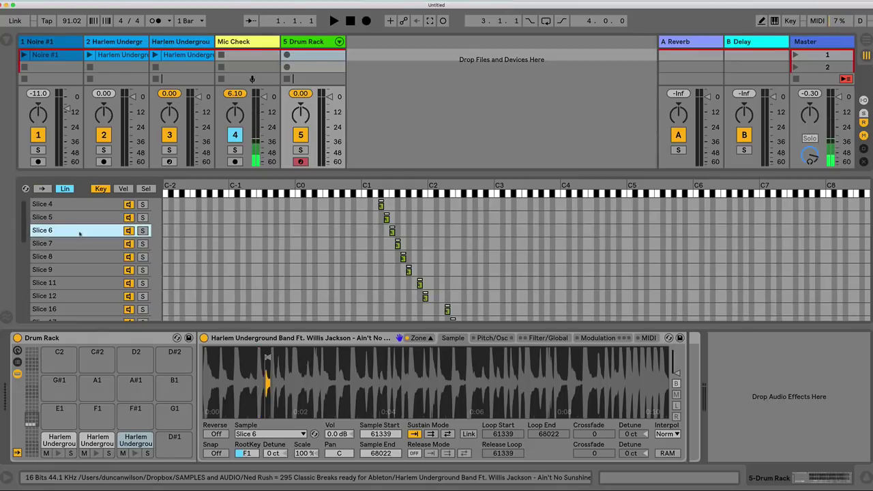
key(super+a)
scroll(429, 281, down, 5)
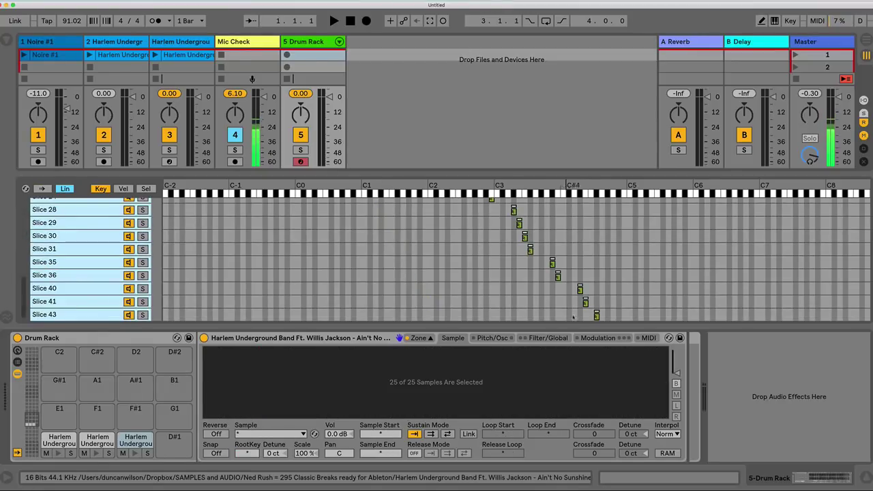
Extend the key zones of all the D1 pad's slices from C-2 to G8 and set their root key to C3
drag(596, 315, 163, 314)
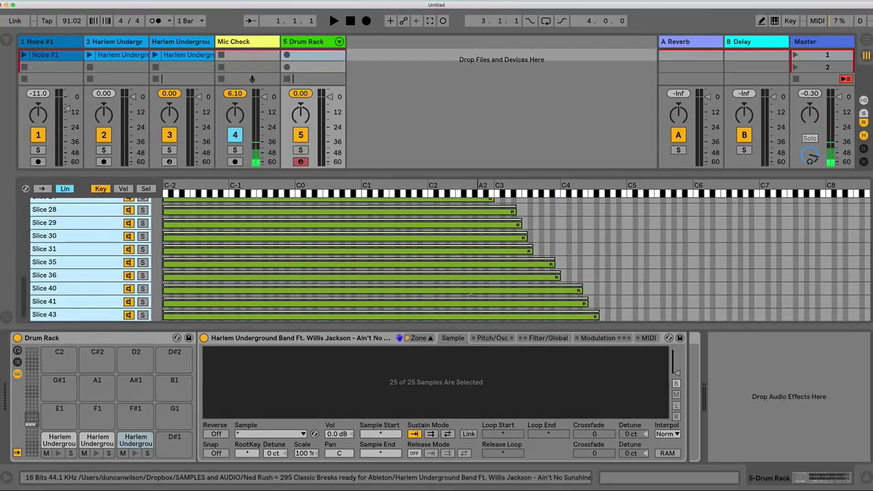
drag(598, 314, 865, 303)
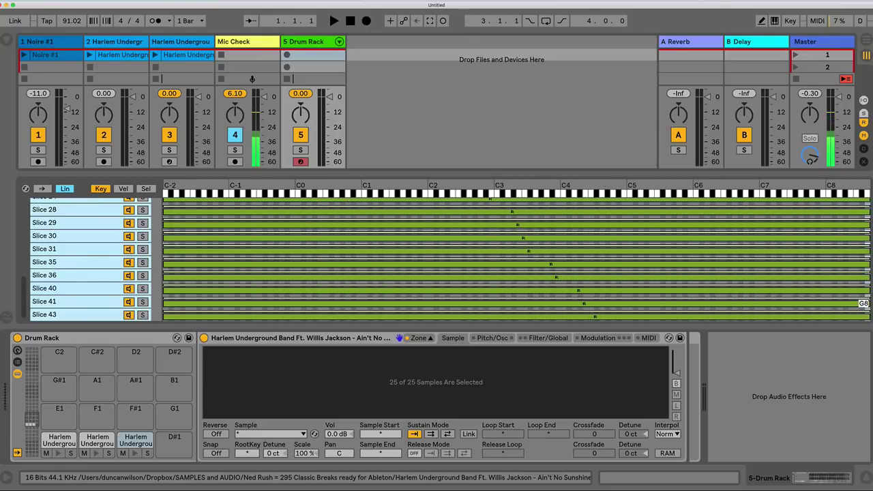
scroll(750, 286, up, 5)
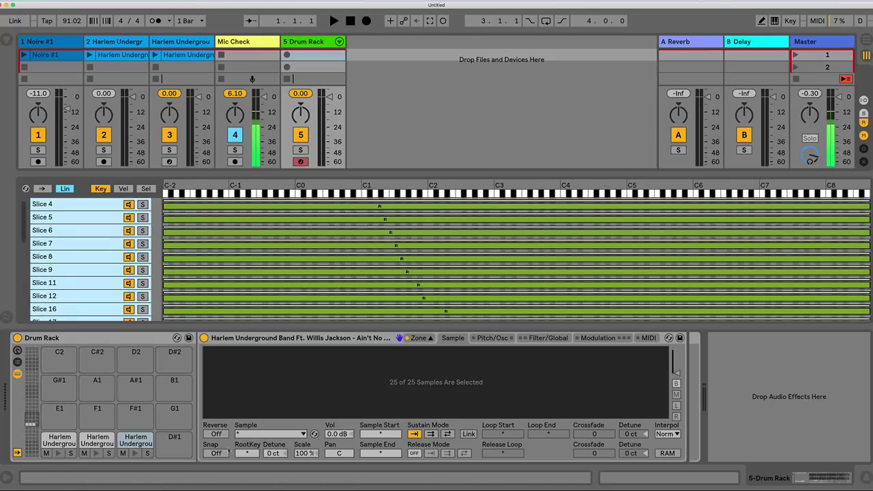
drag(247, 453, 247, 477)
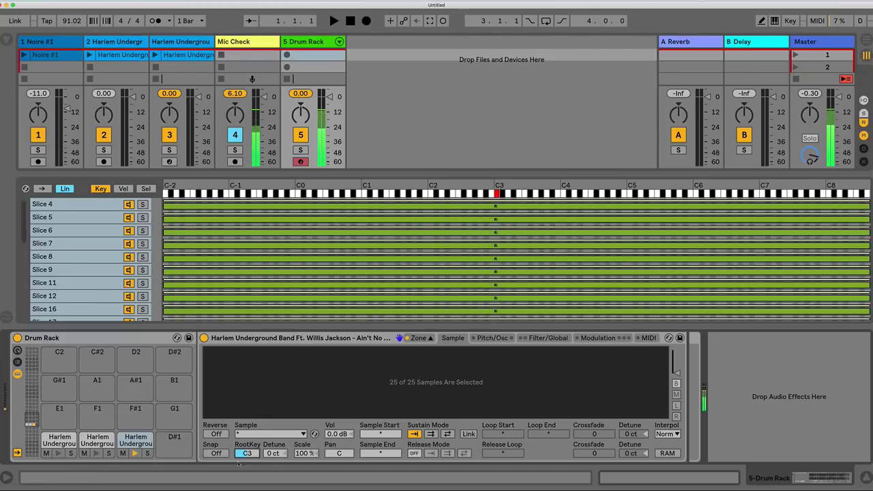
Distribute the velocity ranges of all the D1 pad's slices equally
click(123, 188)
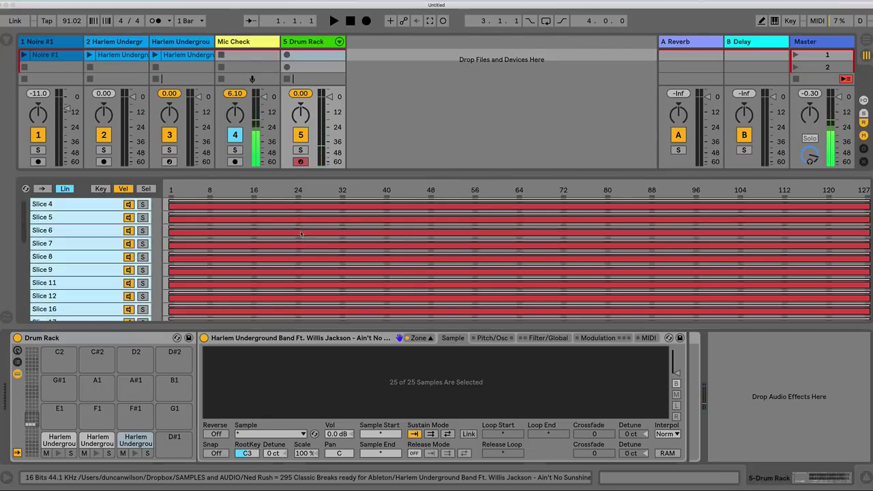
right_click(306, 235)
click(326, 255)
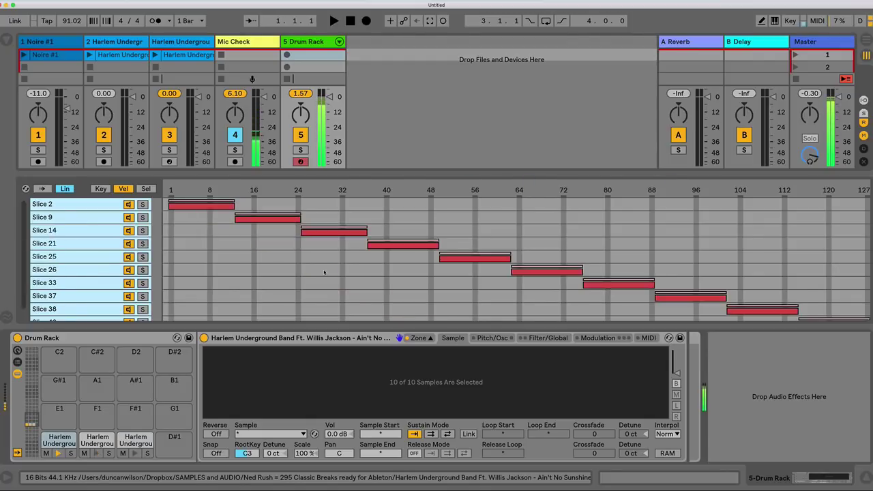
Set the volume envelope sustain to -inf dB in the D1 pad's Sampler and copy that value to the sibling pads
click(546, 337)
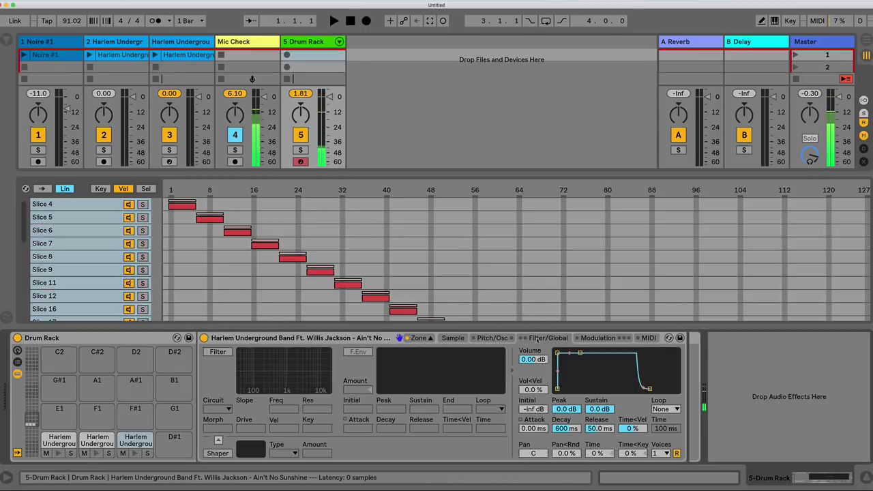
drag(598, 409, 597, 444)
right_click(597, 409)
click(627, 264)
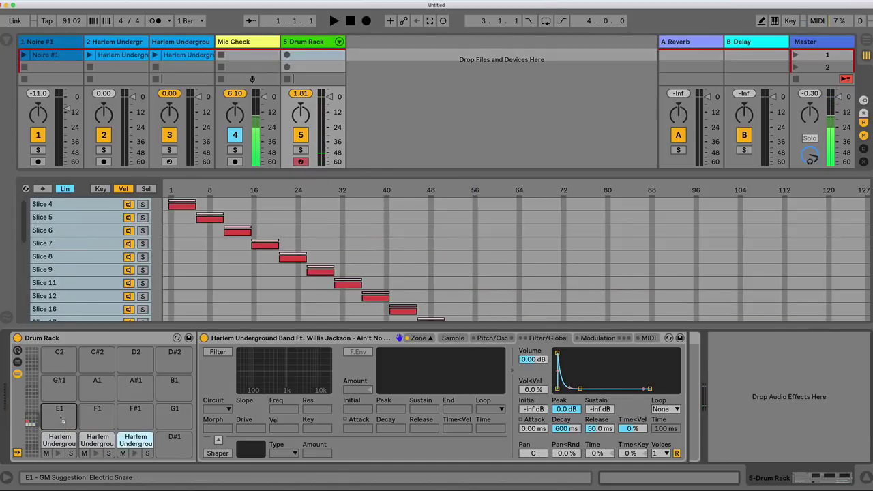
Duplicate the D1 pad's Sampler onto the E1 pad and select the new pad
drag(54, 412, 71, 415)
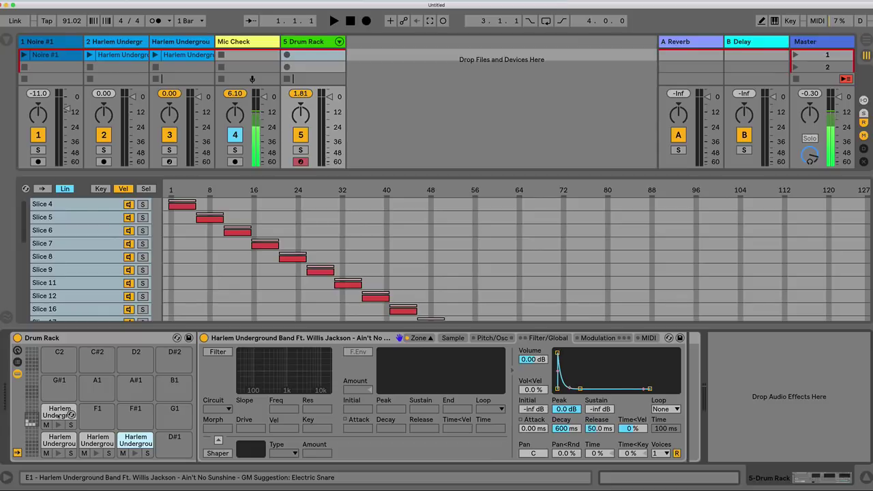
click(71, 415)
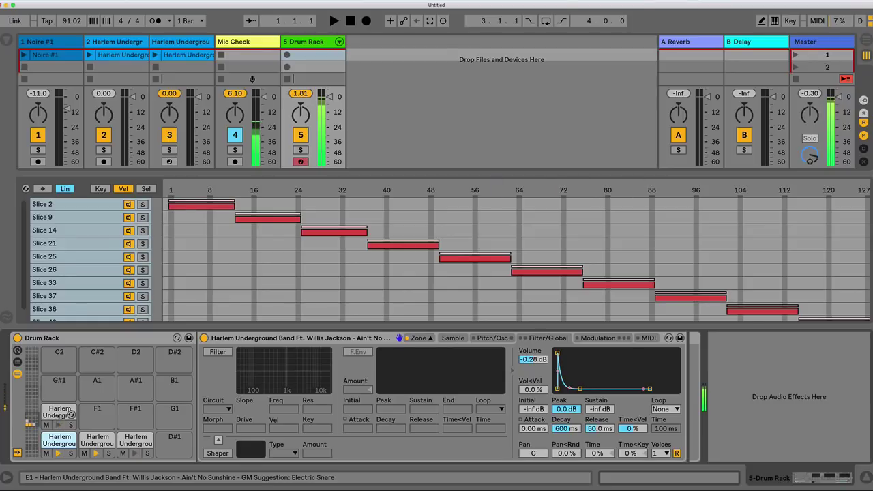
click(71, 415)
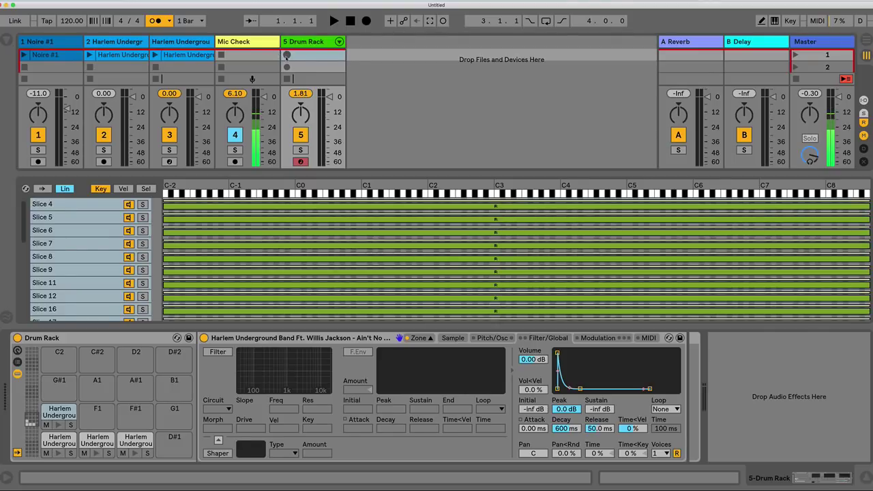
Record a MIDI drum performance in the Drum Rack track's first clip slot and shorten its loop to 8 bars
click(287, 55)
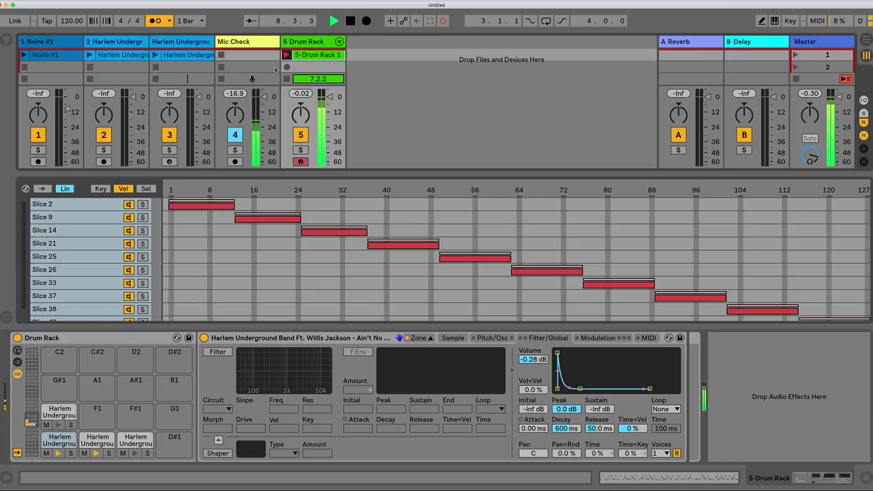
double_click(317, 57)
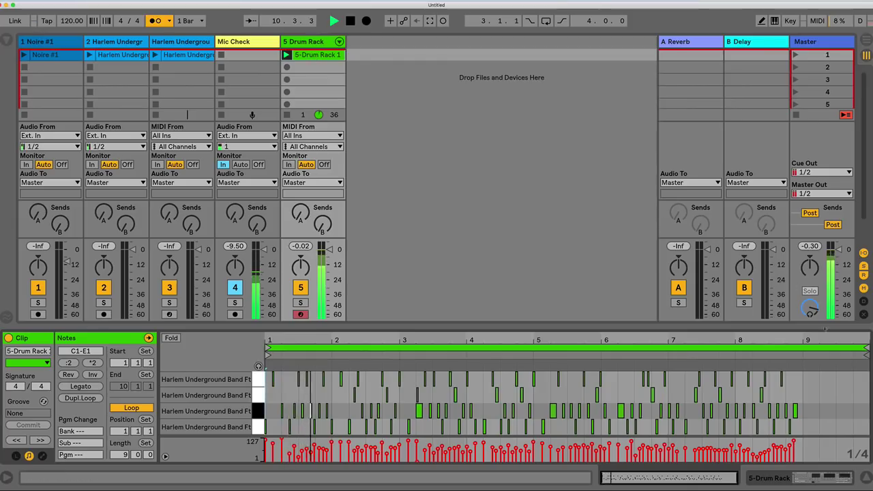
scroll(294, 395, up, 3)
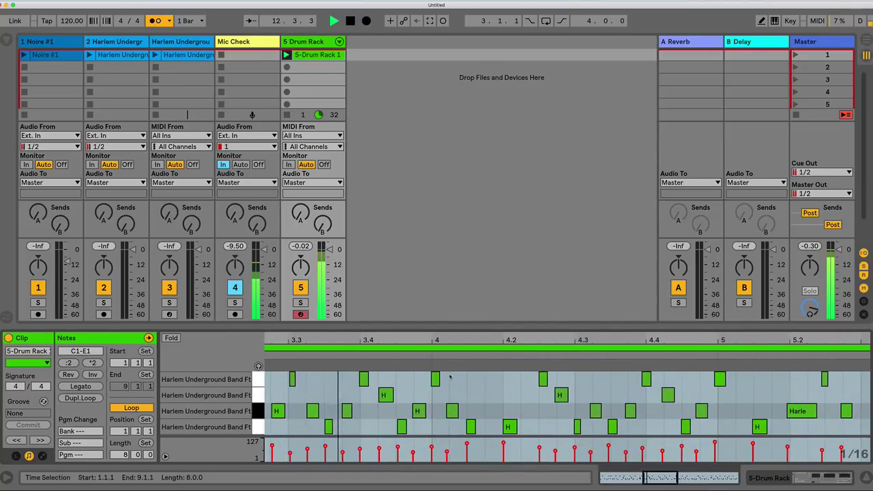
Quantize all the notes of the recorded drum clip to 1/16
key(super+shift+u)
click(474, 213)
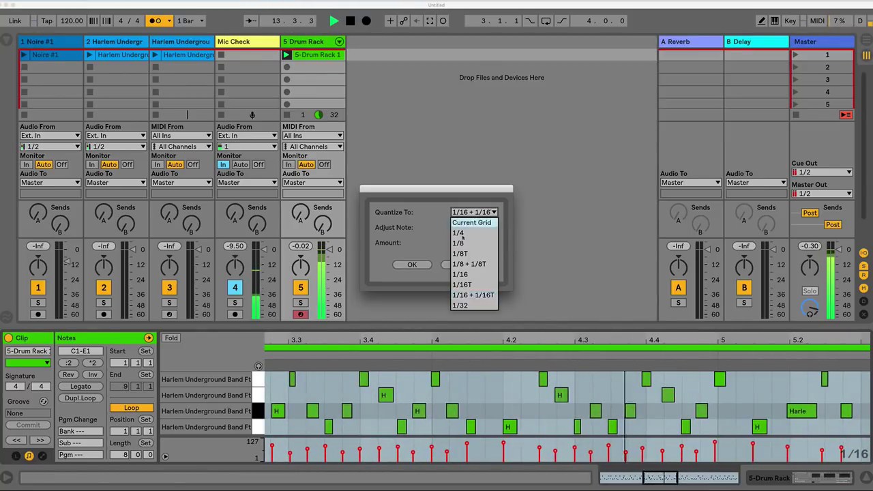
click(462, 275)
click(412, 265)
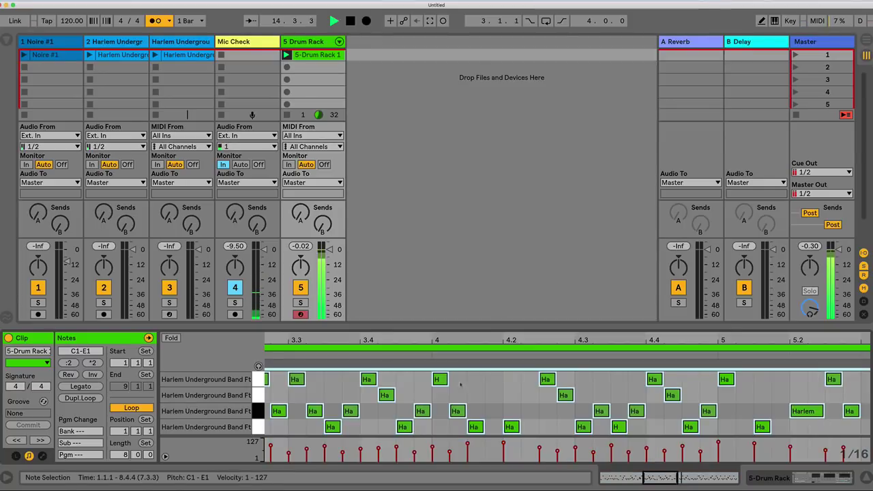
double_click(466, 338)
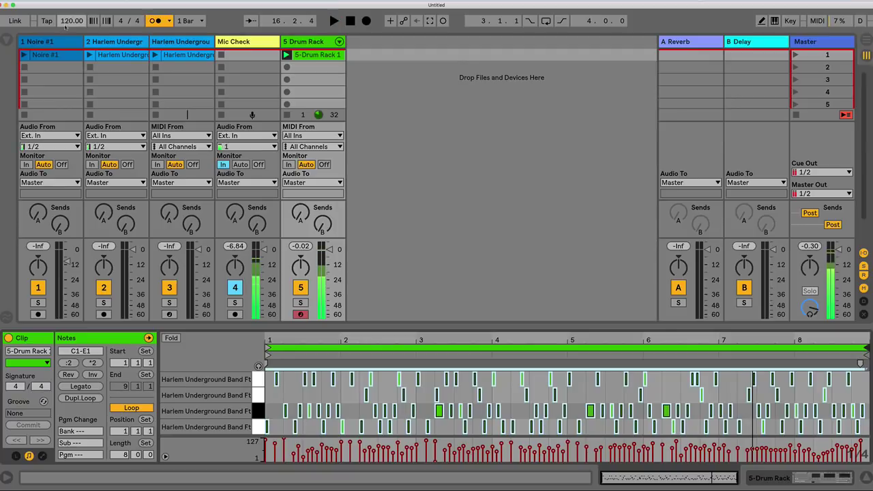
Set the project tempo to 155 BPM and play the drum clip with the metronome off
drag(72, 20, 72, 18)
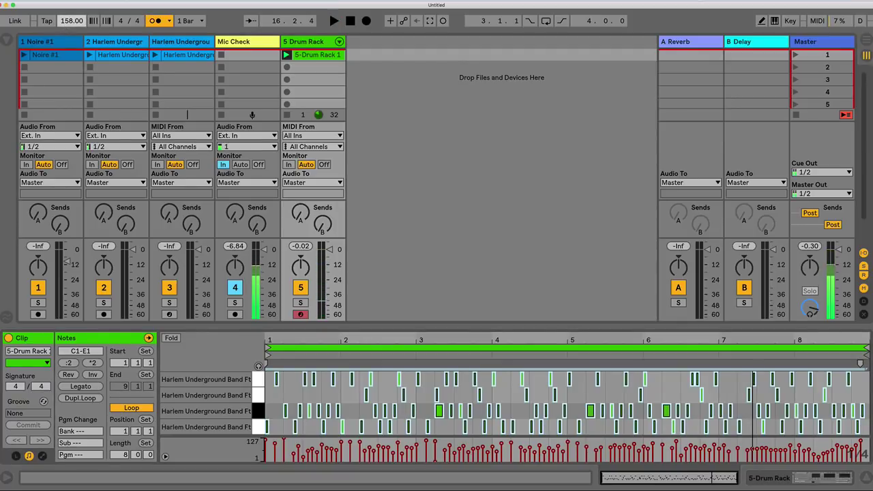
drag(72, 20, 72, 21)
key(space)
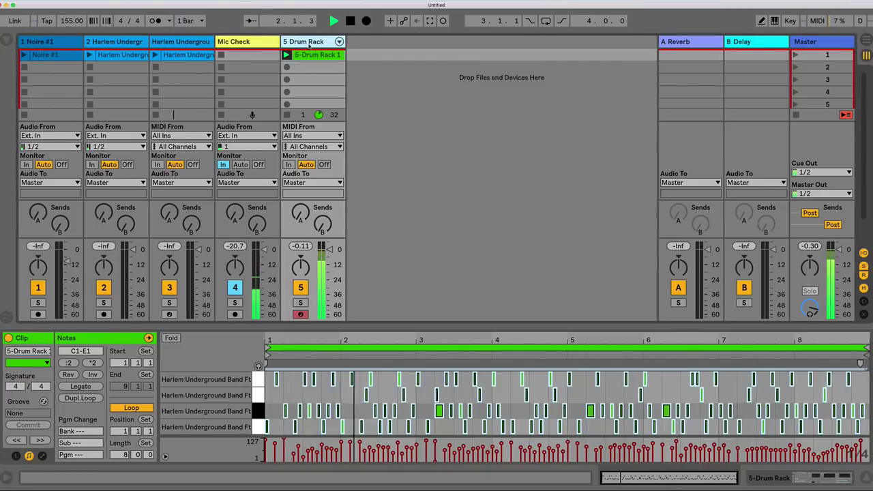
Show the Drum Rack's devices beneath an enlarged mixer and replay the recorded drum clip to hear the velocity-switched slices
key(shift+Tab)
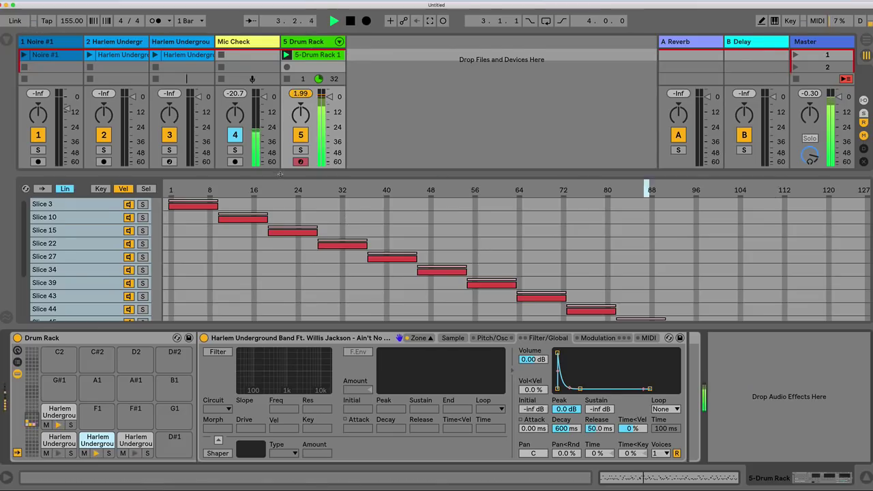
drag(279, 180, 287, 237)
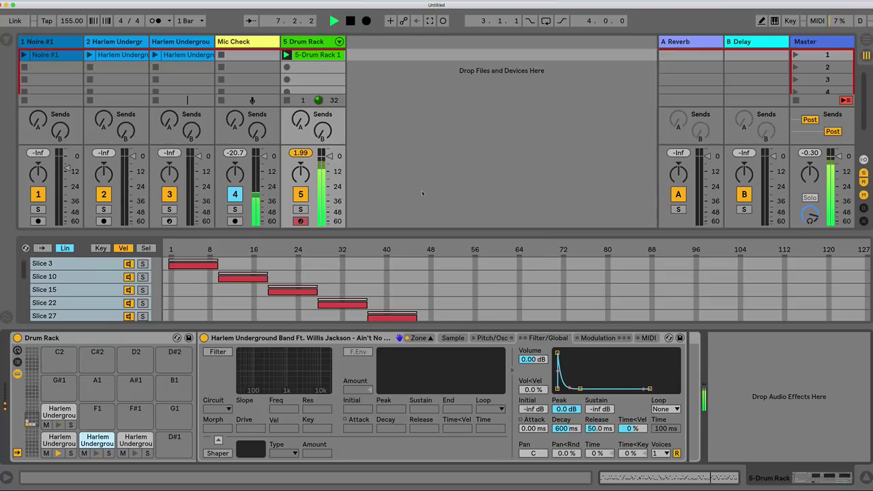
key(space)
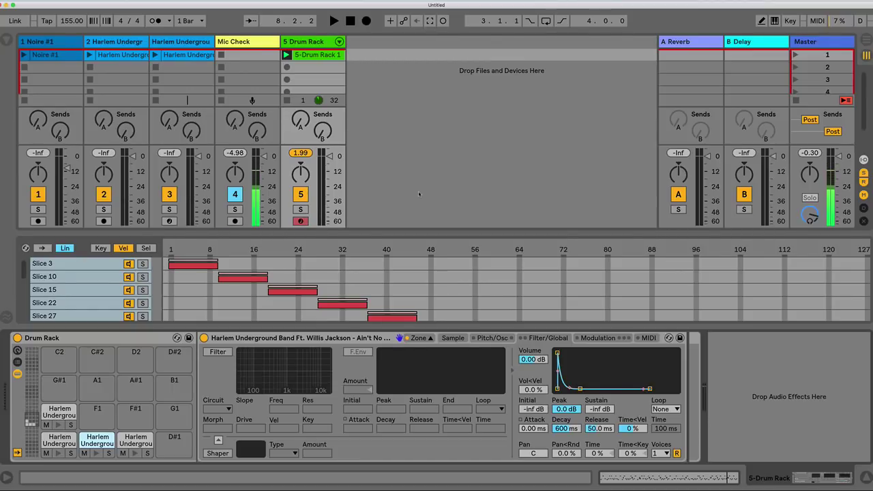
click(286, 54)
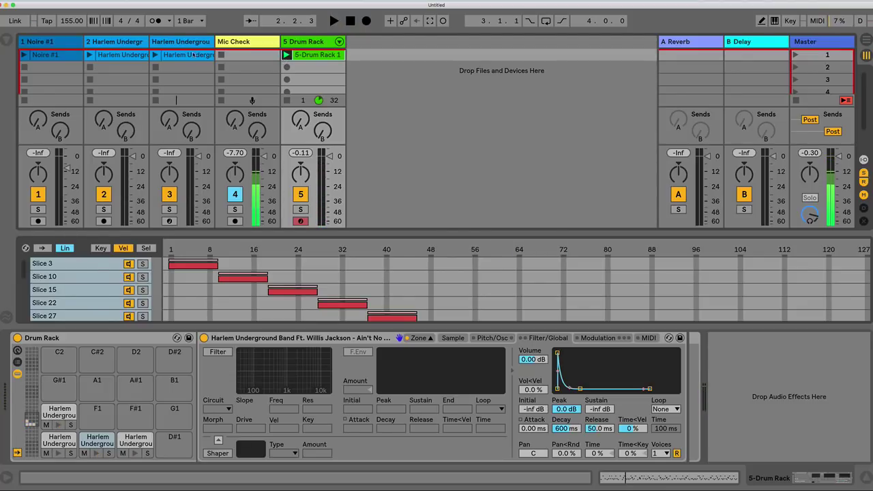
click(286, 55)
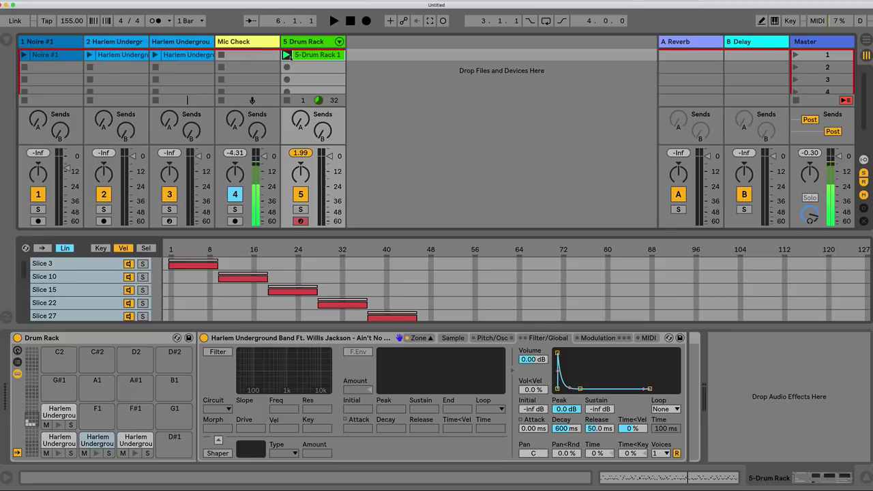
Replace the recorded drum clip with a new, empty one-bar MIDI clip in the same slot
double_click(316, 59)
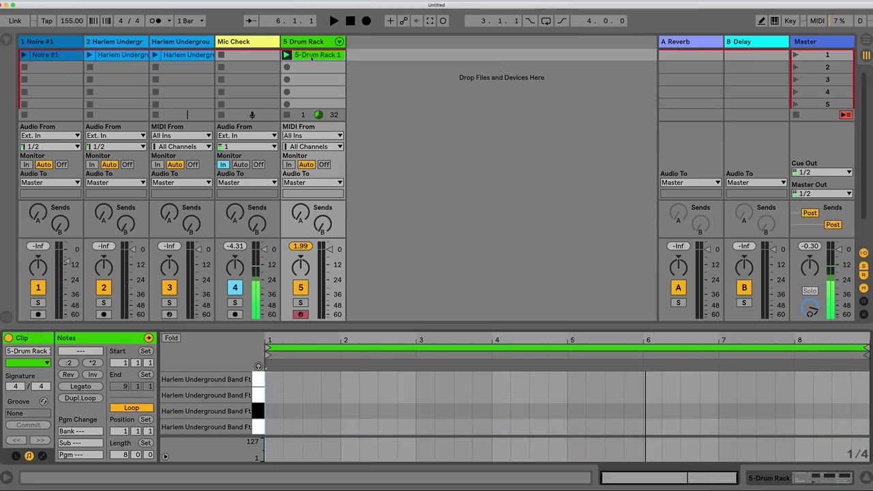
key(Delete)
double_click(311, 55)
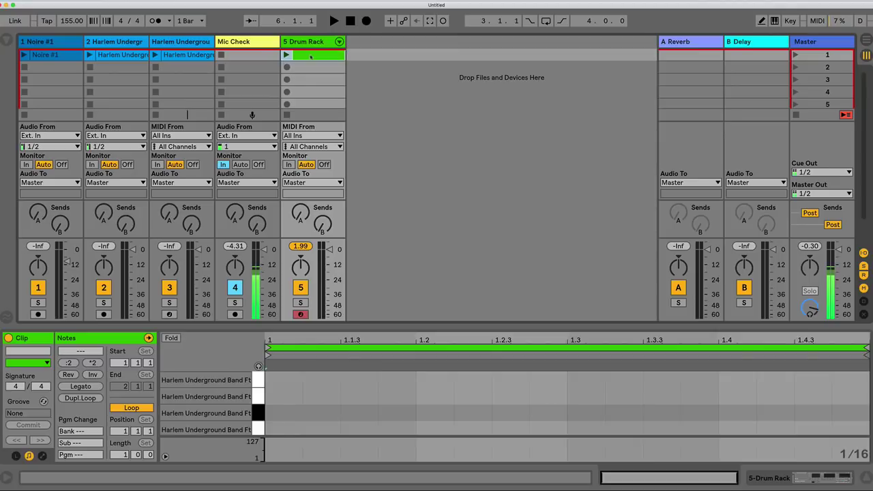
With the clip looping, place C1 notes at 1.1 and 1.3 and C#1 notes at 1.2 and 1.3.3
double_click(280, 430)
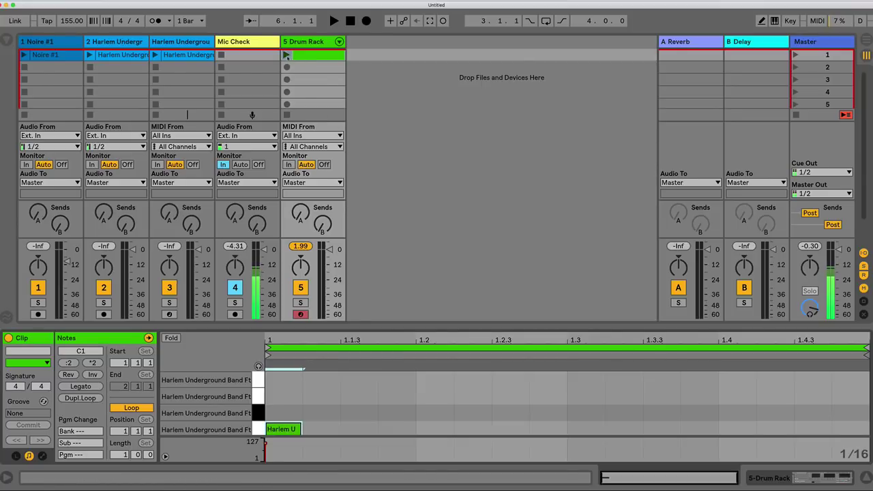
click(286, 54)
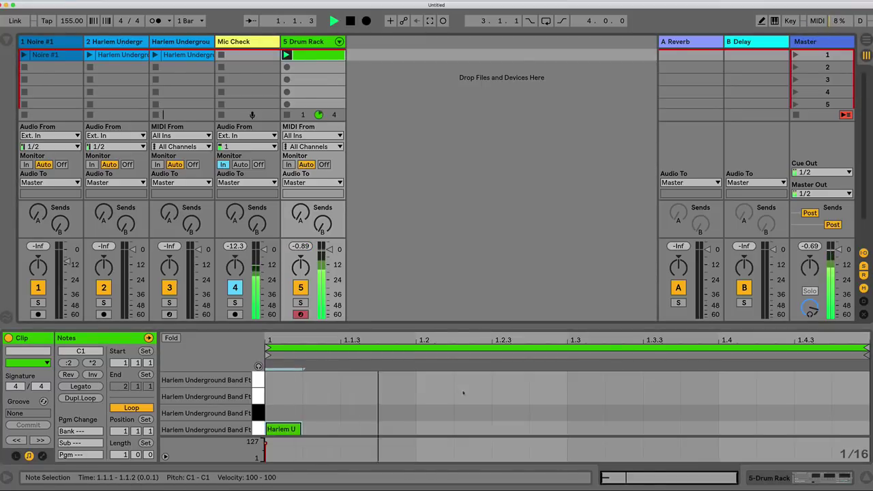
double_click(429, 419)
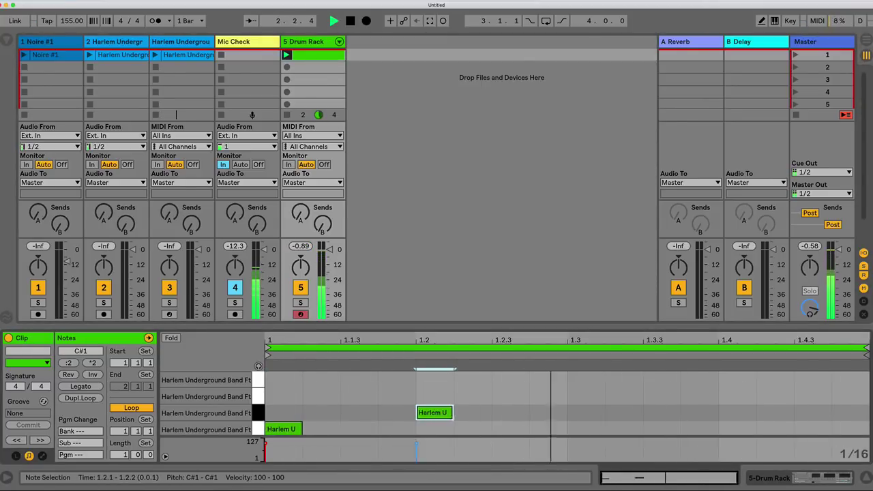
double_click(547, 413)
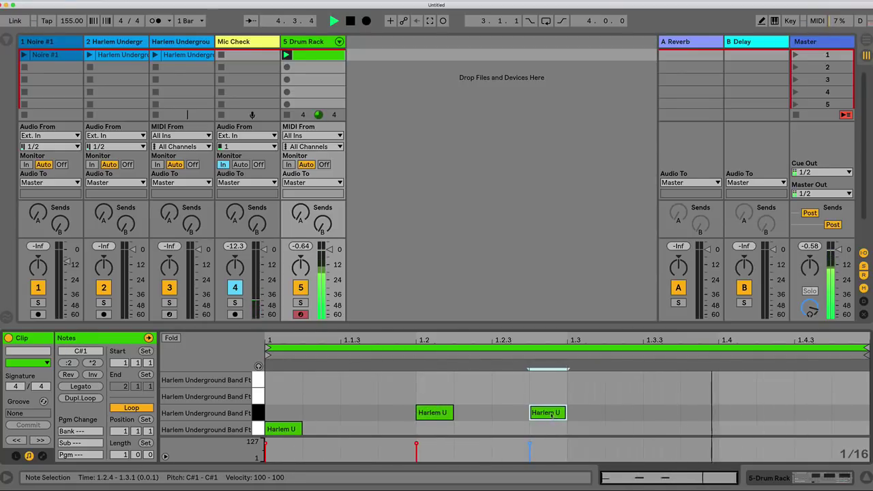
drag(551, 413, 665, 414)
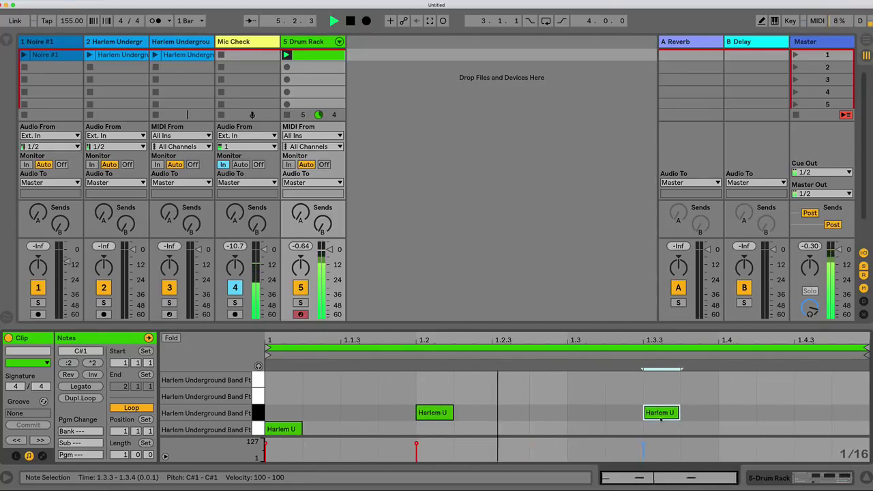
double_click(576, 429)
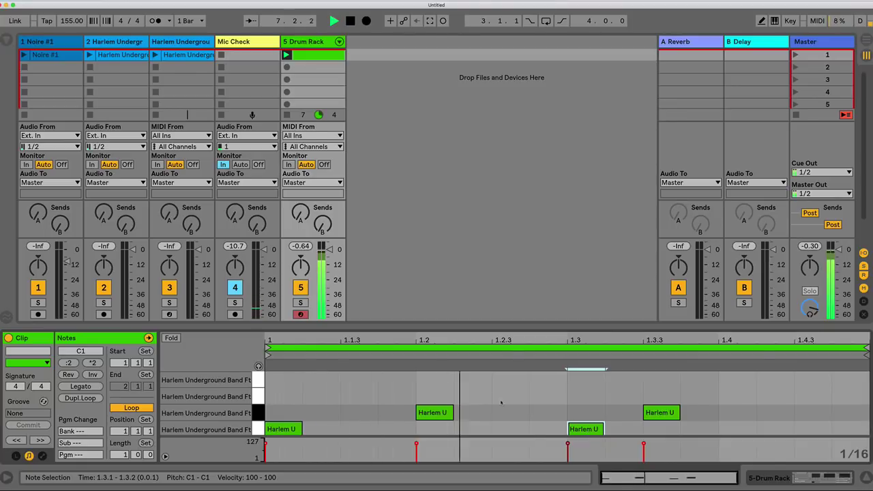
Fill beats 1 and 2 with D1 notes at 1.1.2, 1.1.4, 1.2.2 and 1.2.4 and E1 notes at 1.1.3 and 1.2.3
double_click(472, 395)
double_click(510, 379)
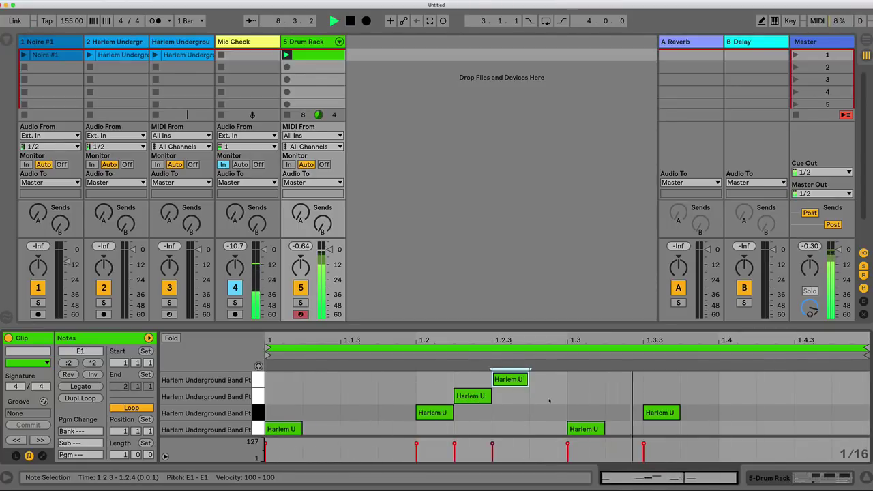
double_click(548, 396)
click(353, 387)
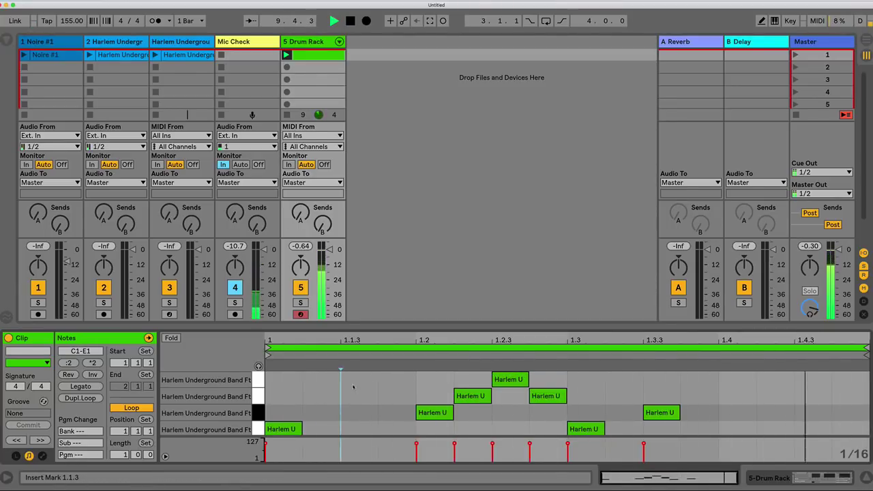
double_click(353, 379)
double_click(395, 395)
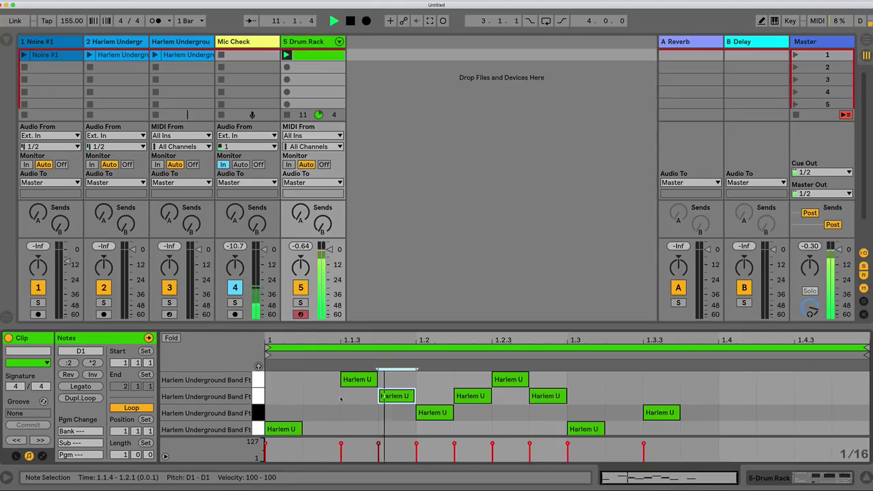
double_click(319, 396)
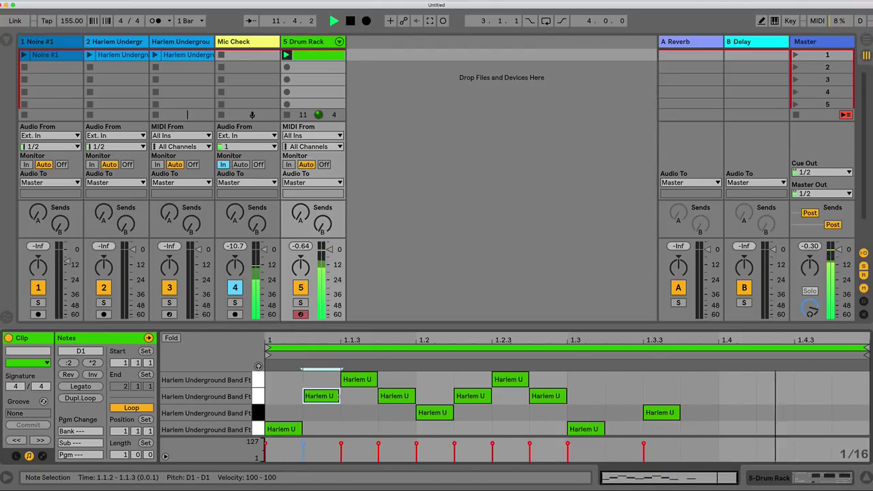
Fill beats 3 and 4 with D1 notes at 1.3.2, 1.3.4, 1.4.2 and 1.4.4, E1 at 1.4, and C#1 at 1.4.3
double_click(623, 397)
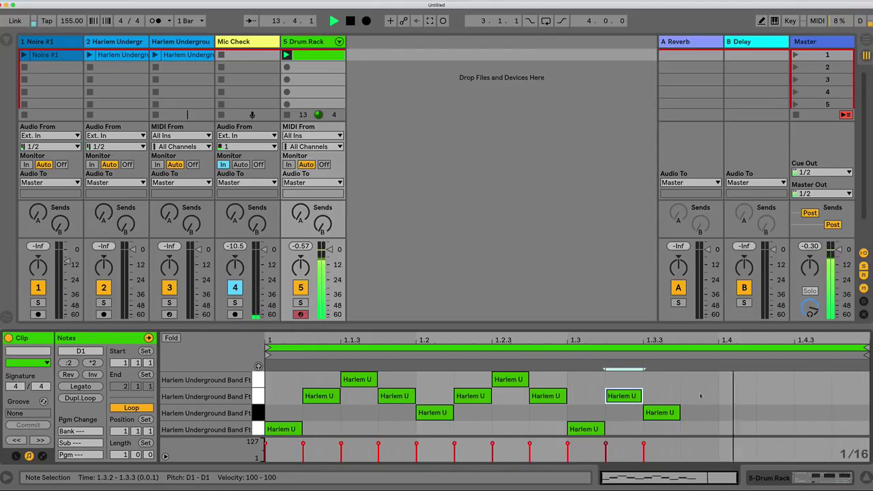
double_click(701, 396)
click(746, 379)
double_click(746, 379)
click(774, 398)
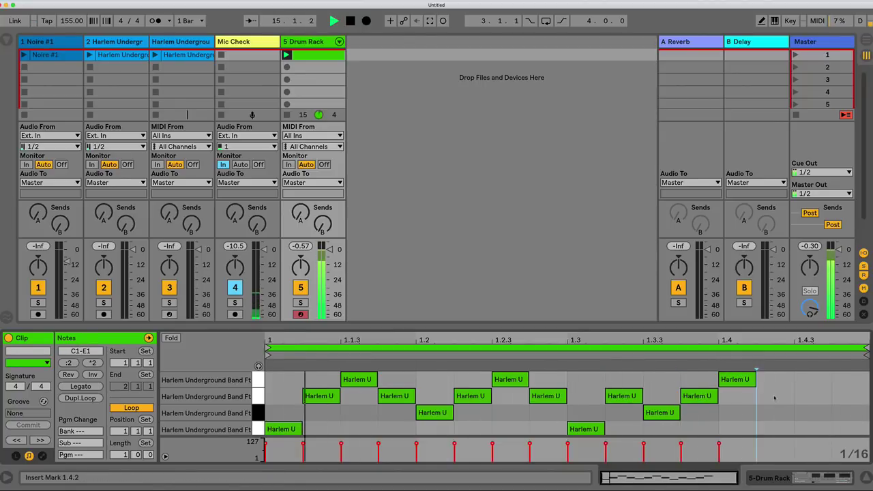
double_click(775, 398)
double_click(812, 379)
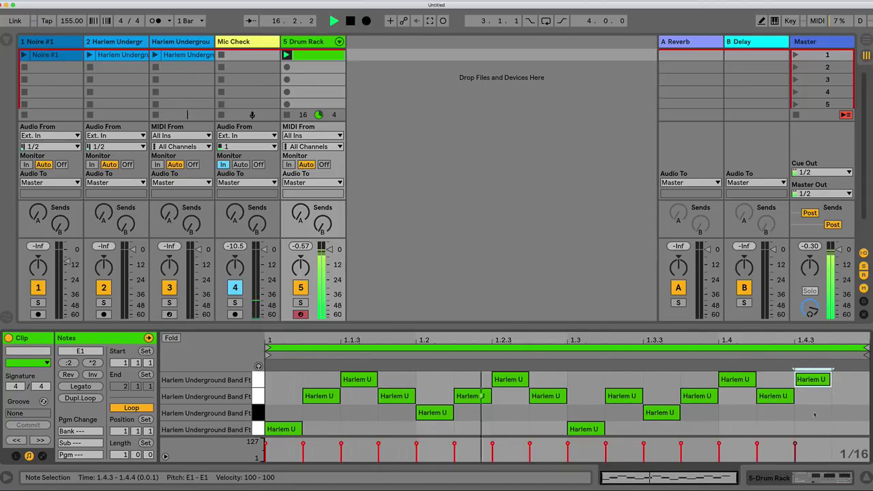
double_click(814, 414)
double_click(812, 380)
double_click(850, 395)
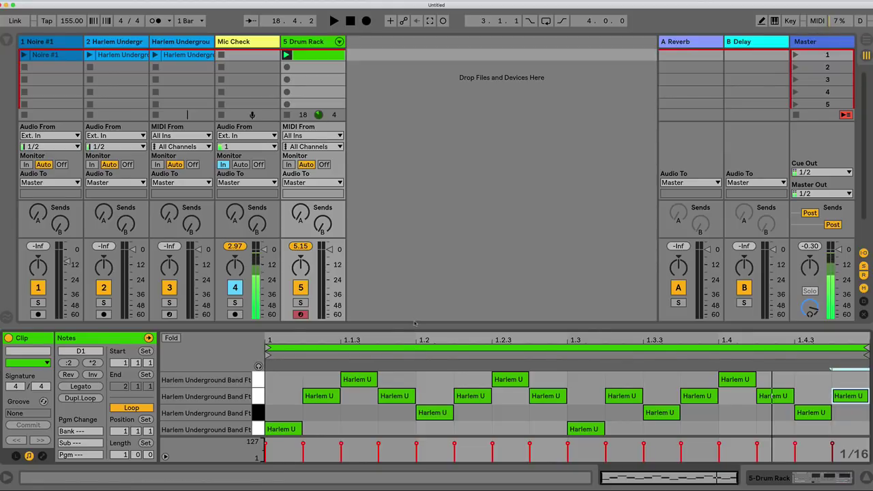
Audition the pattern, enlarge the velocity lane, and draw varied note velocities, mostly between about 25 and 65, with Draw Mode on
key(space)
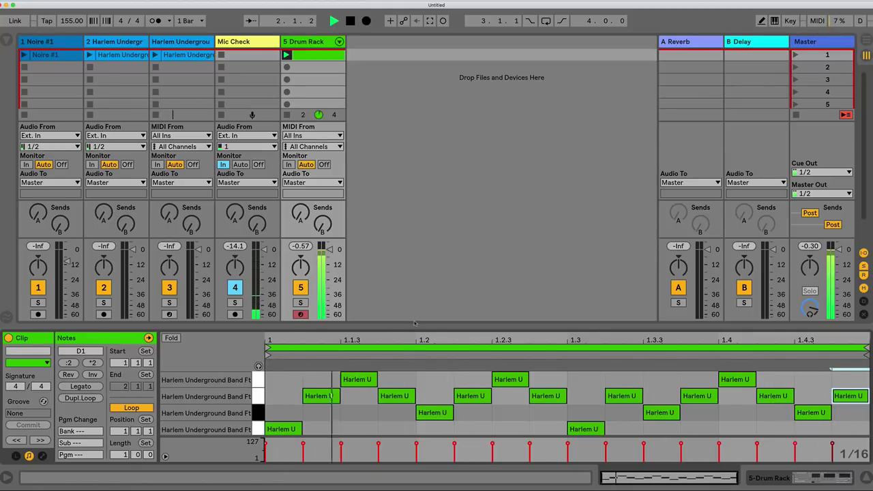
key(space)
click(454, 445)
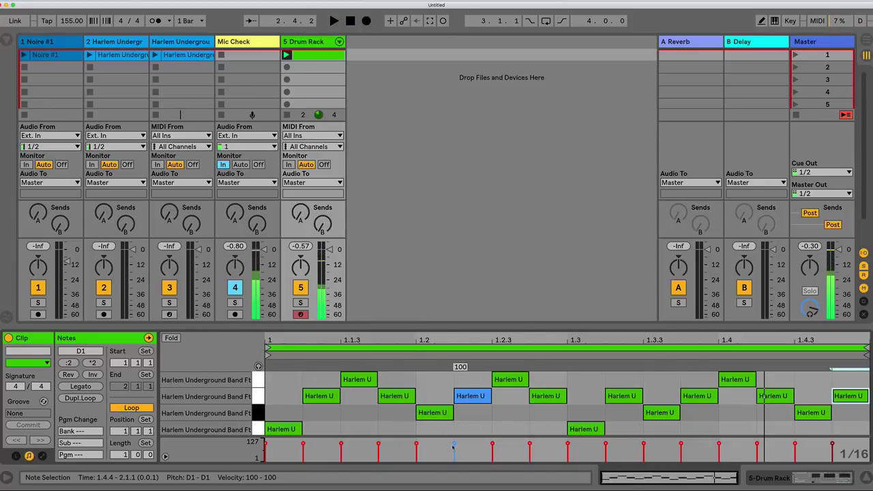
key(b)
drag(657, 438, 657, 390)
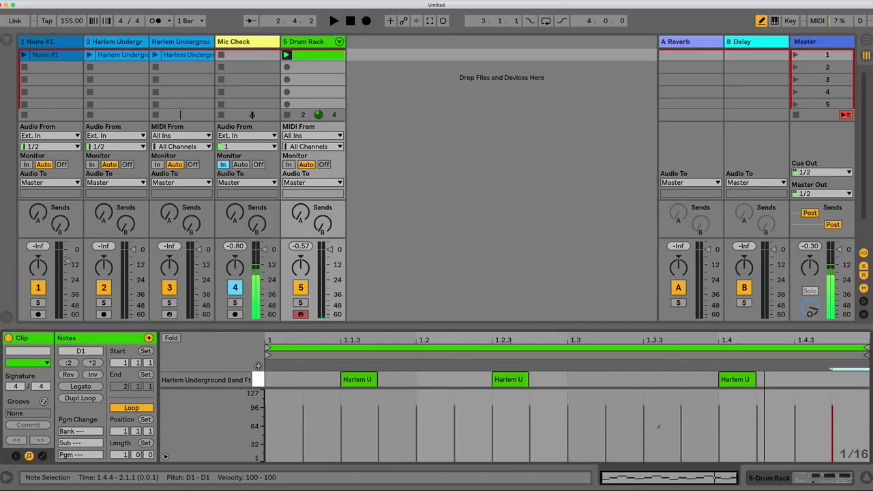
click(644, 381)
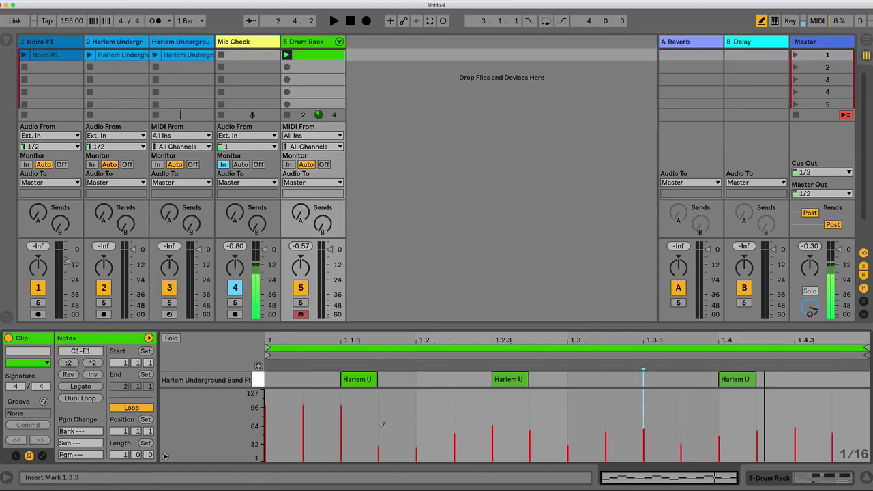
key(space)
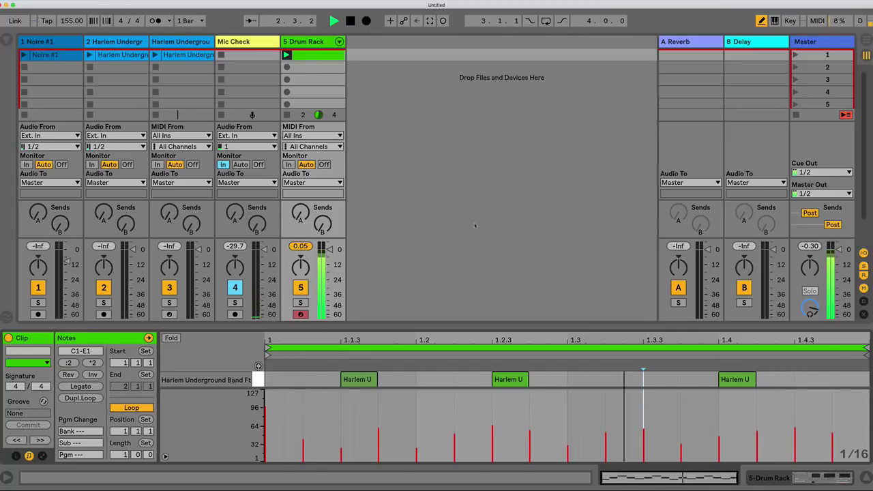
Enlarge the clip's note editor, draw every note's velocity up to the maximum of 127, and stop playback
drag(481, 317, 480, 267)
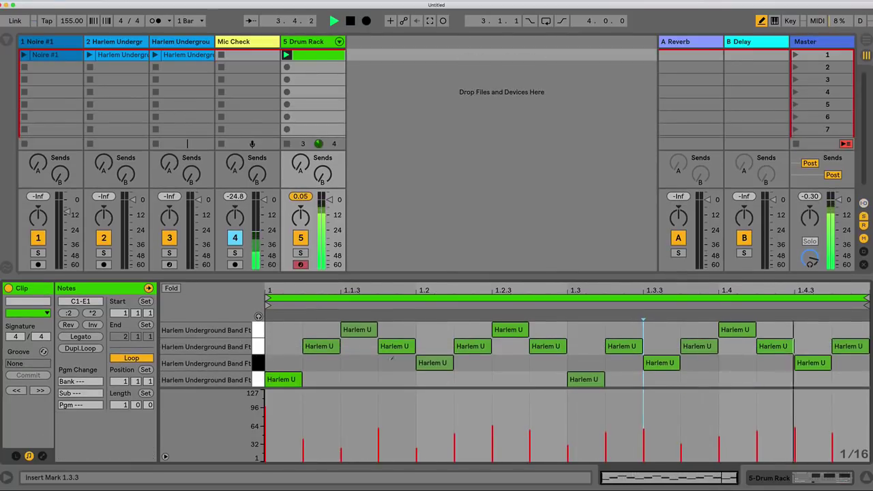
mouse_move(394, 389)
mouse_down()
mouse_move(382, 427)
mouse_move(859, 377)
mouse_up()
key(space)
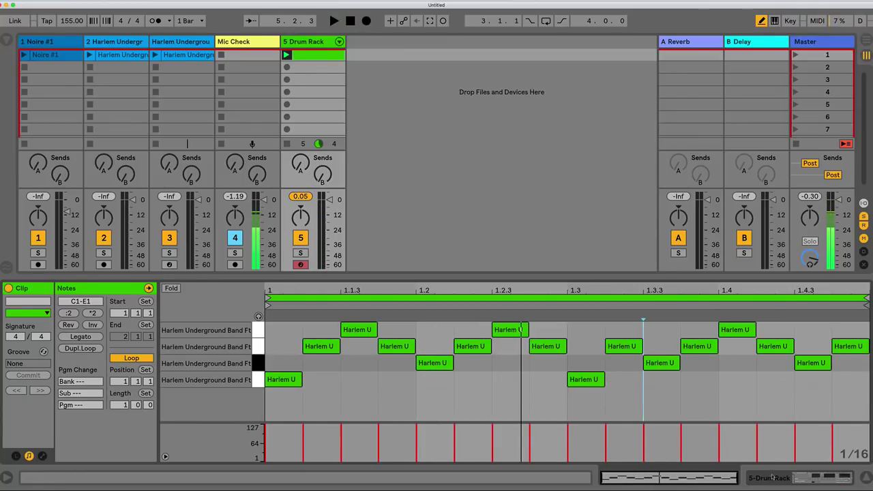
Insert a Velocity MIDI effect from the browser before the Sampler on the Drum Rack's C#1 pad
key(shift+Tab)
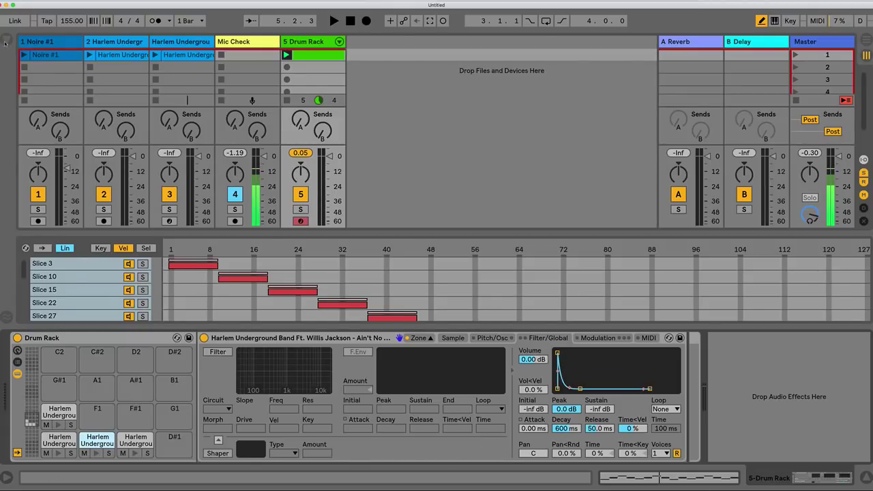
click(5, 42)
scroll(143, 184, down, 15)
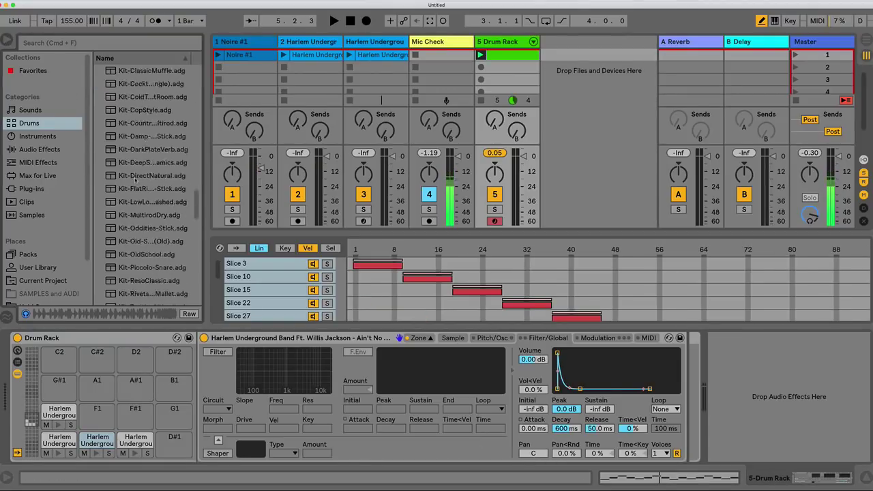
click(20, 165)
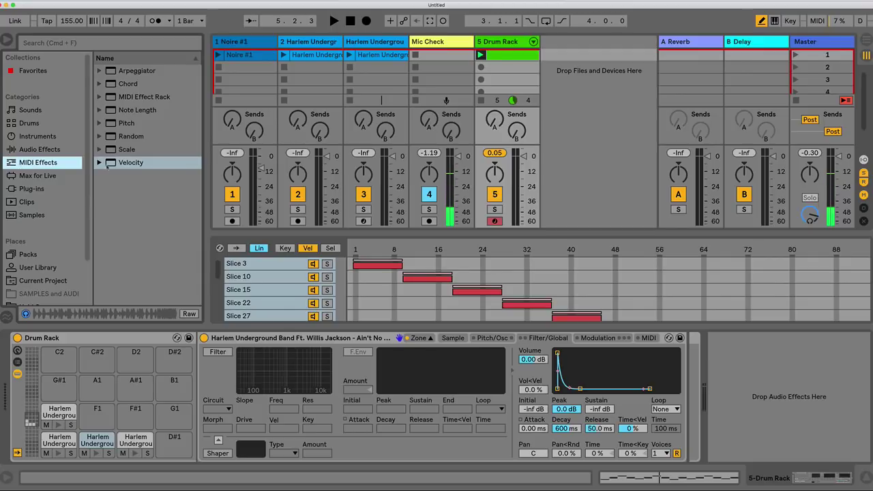
drag(130, 162, 202, 376)
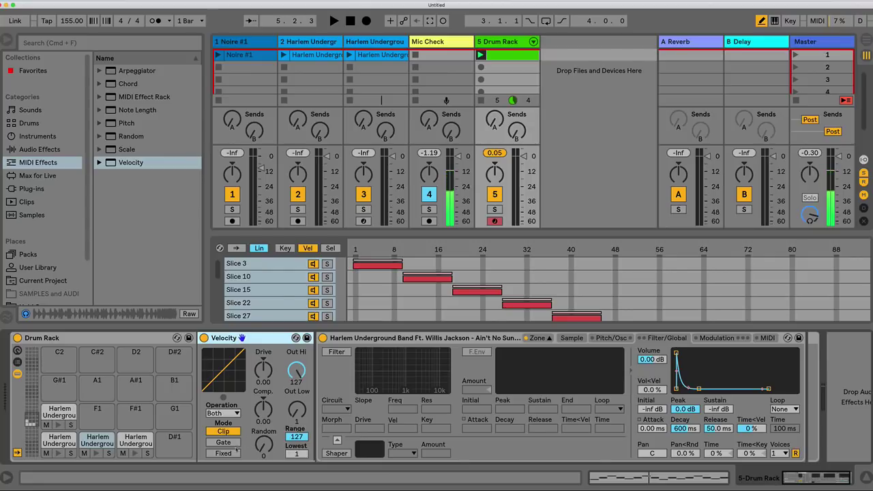
Set the Velocity effect to Random 64, Out Hi 64 and Fixed mode, and save it as the default preset
drag(263, 452, 264, 420)
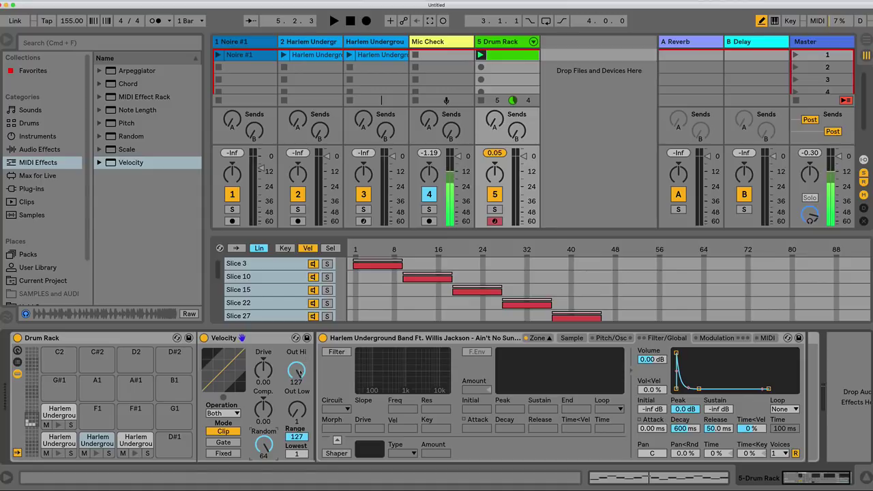
drag(296, 371, 296, 421)
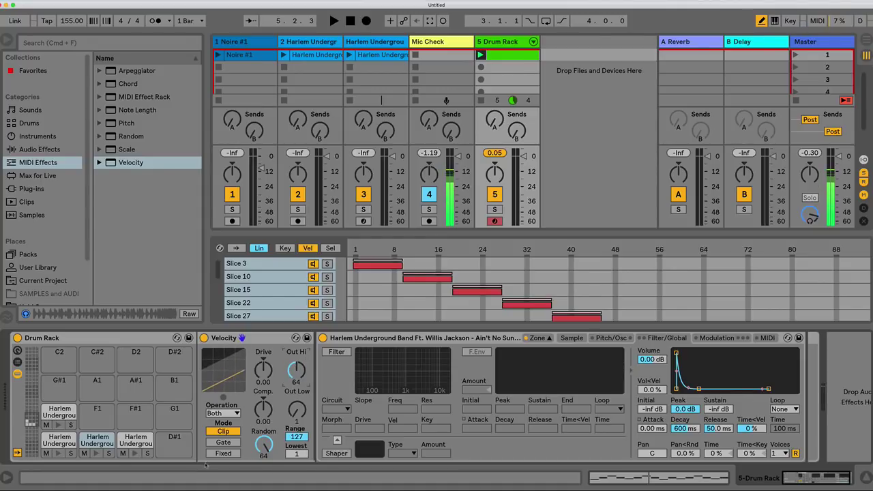
click(222, 453)
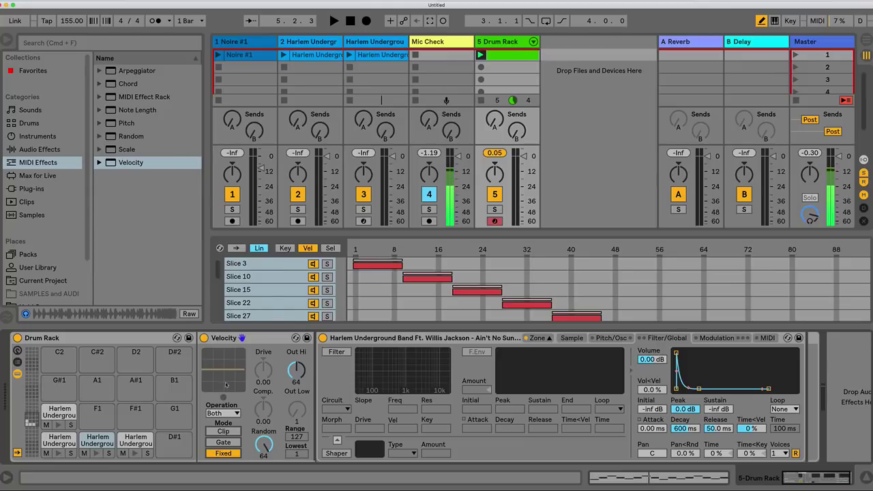
right_click(243, 338)
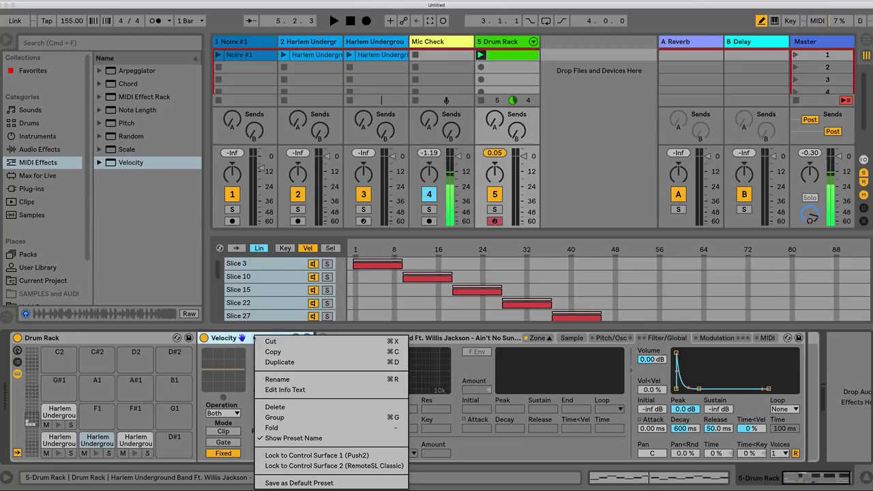
click(277, 483)
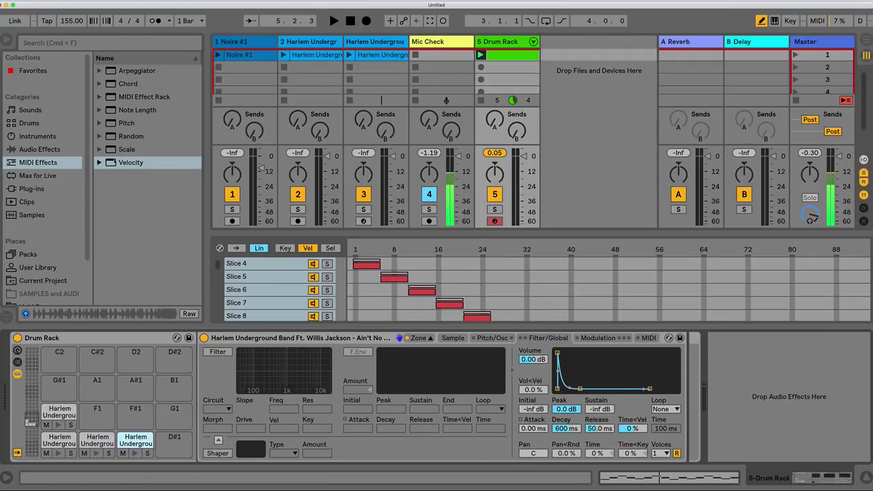
Add the default Velocity effect before the Samplers on the D1, C1 and E1 pads
drag(115, 163, 213, 390)
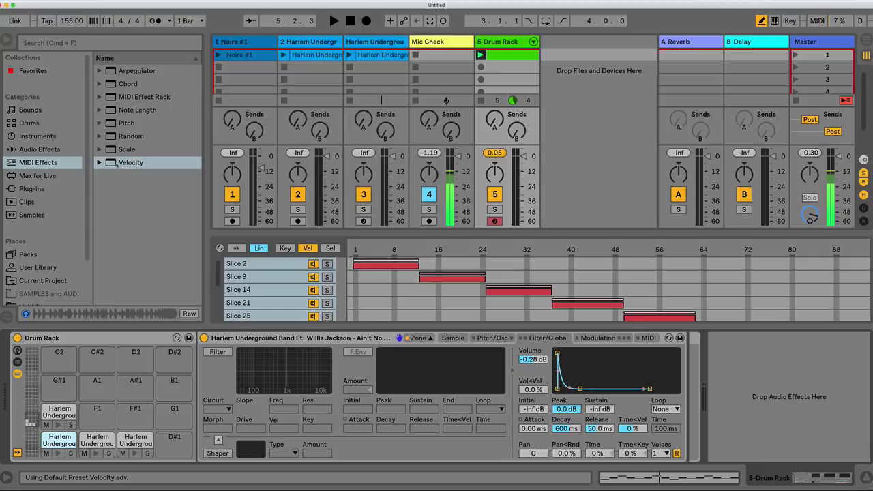
drag(116, 166, 212, 385)
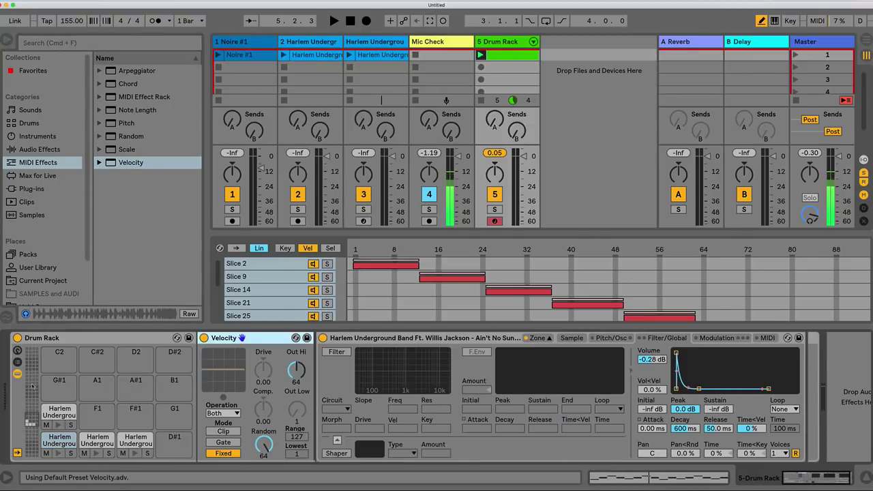
click(71, 415)
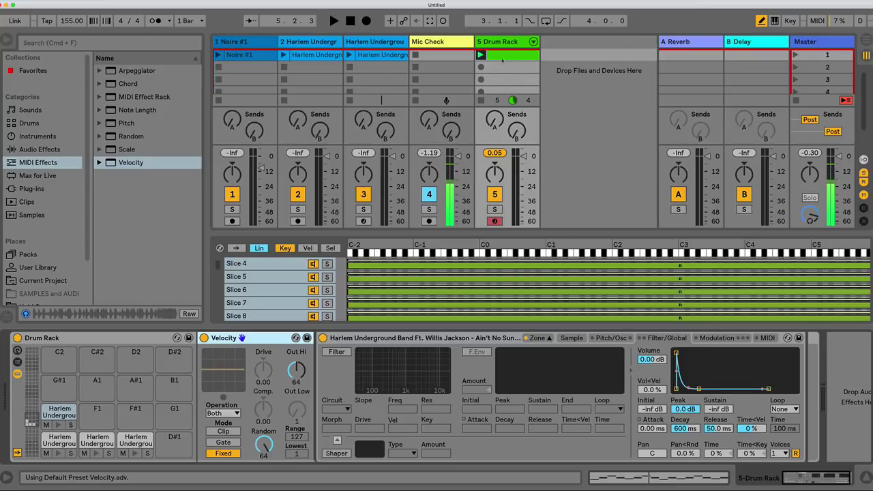
Play the drum clip with its notes in view and the velocity lane collapsed, and return to the Drum Rack's devices
double_click(482, 56)
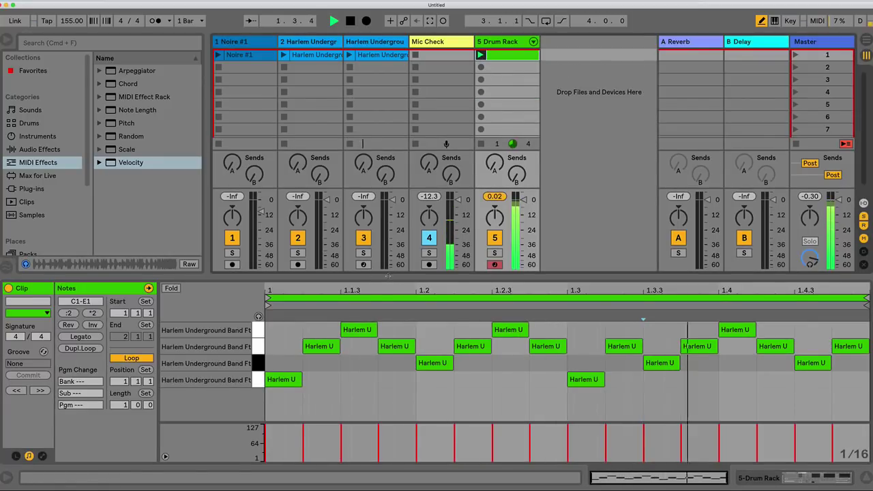
drag(378, 281, 378, 332)
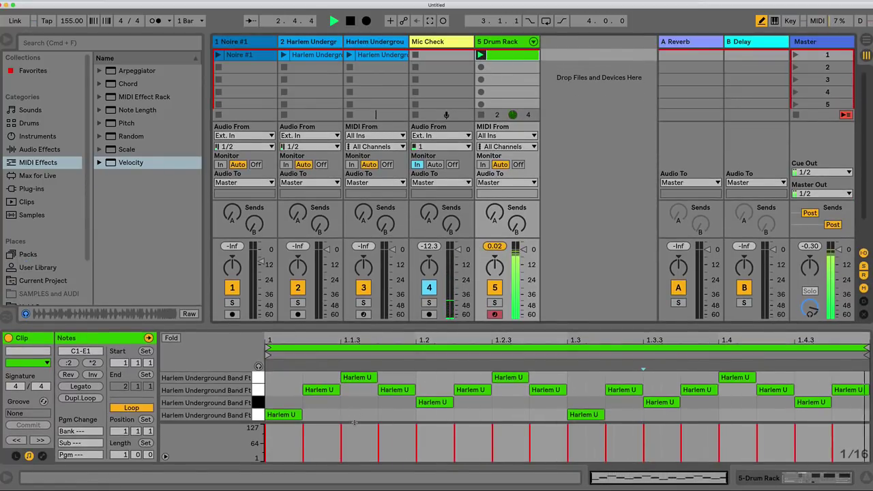
drag(347, 430, 347, 458)
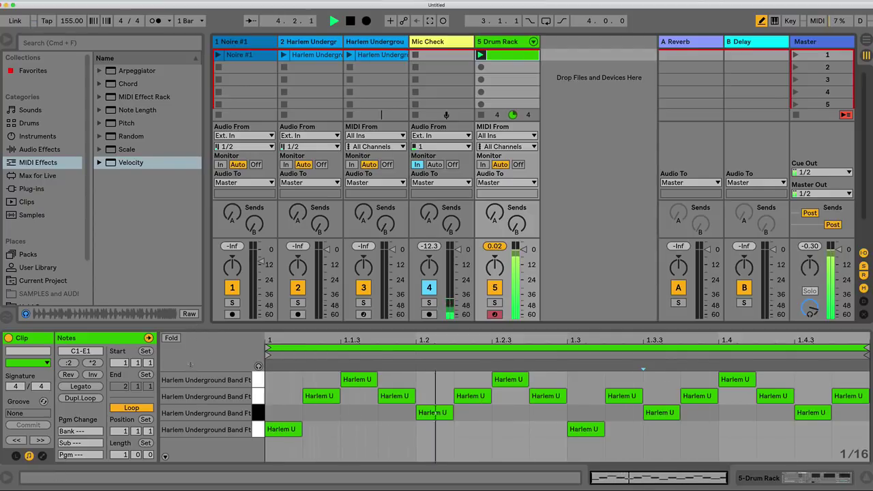
click(757, 479)
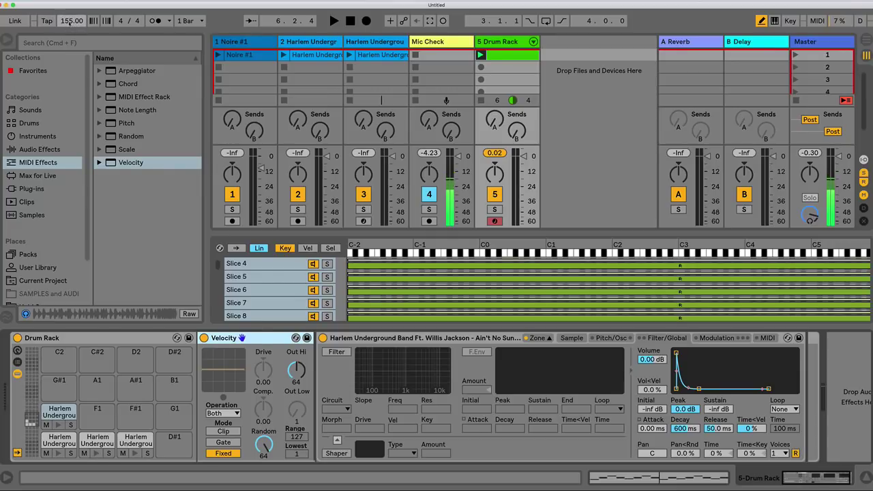
While the drum clip plays, set the E1 pad Sampler's volume envelope decay to 225 ms, and stop playback
click(480, 54)
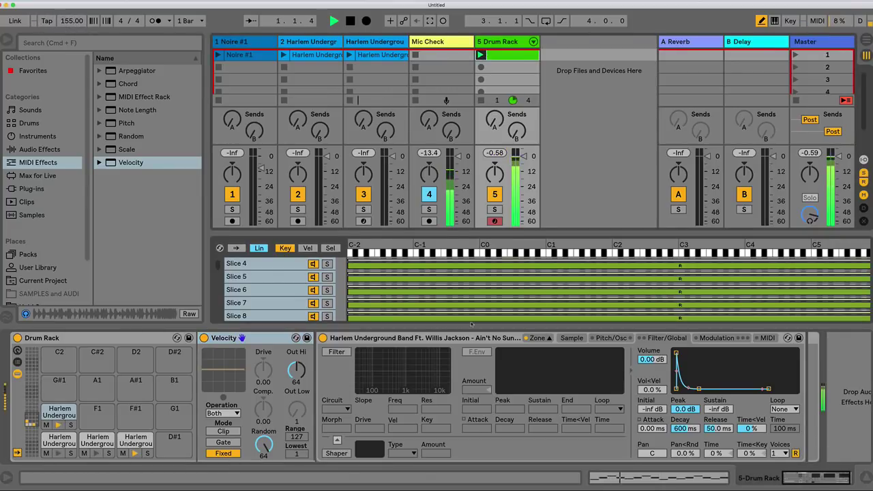
mouse_move(684, 428)
mouse_down()
mouse_move(684, 450)
mouse_move(684, 440)
mouse_up()
right_click(684, 429)
click(708, 284)
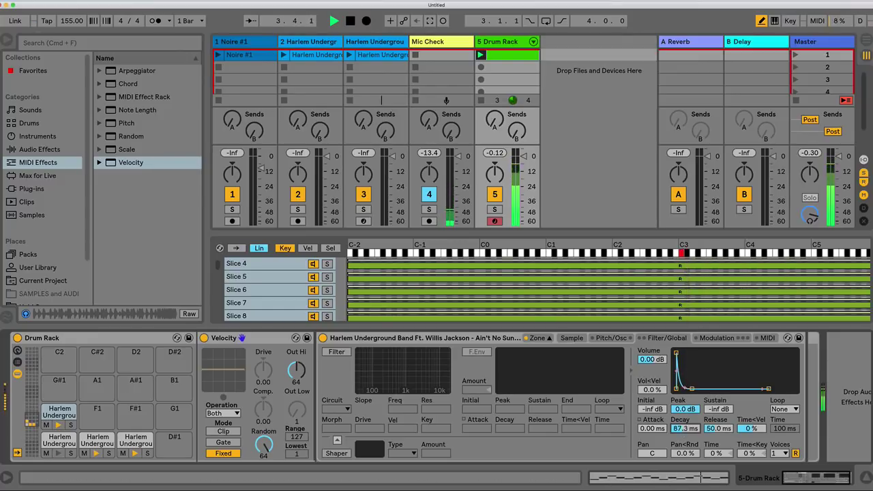
right_click(684, 429)
click(721, 296)
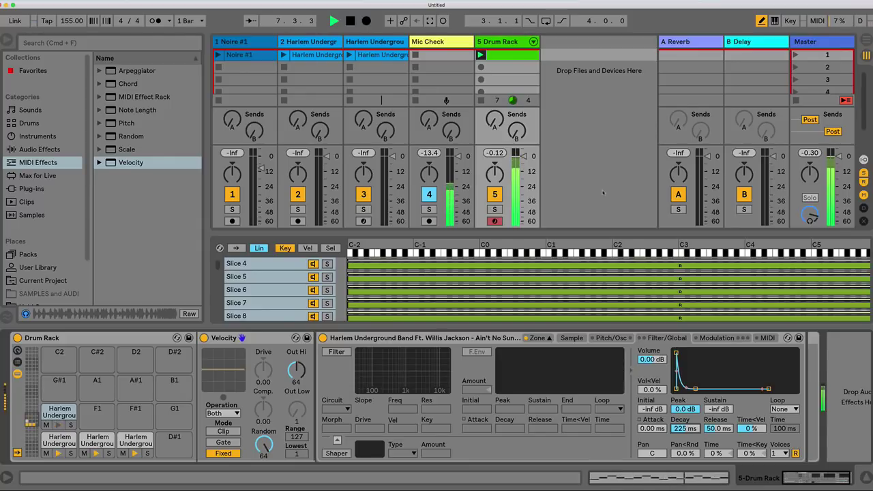
key(space)
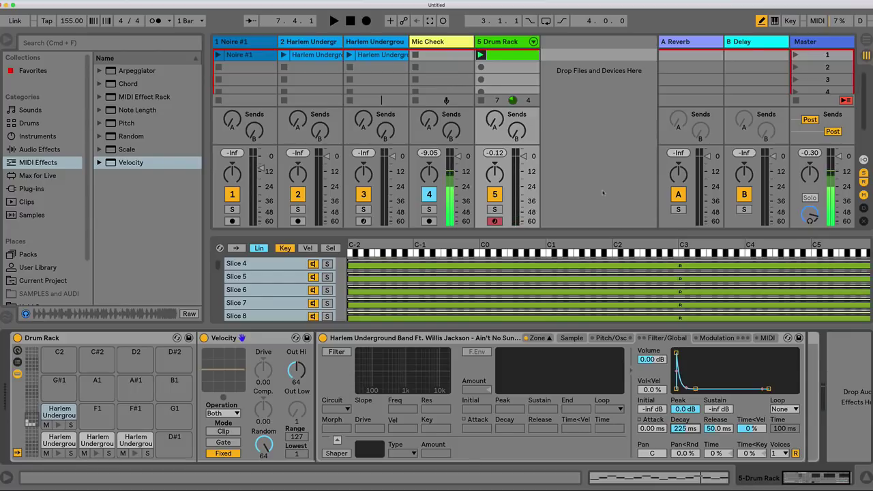
Load the Noire #1 clip from the first track onto the Drum Rack's C2 pad and audition it
click(241, 56)
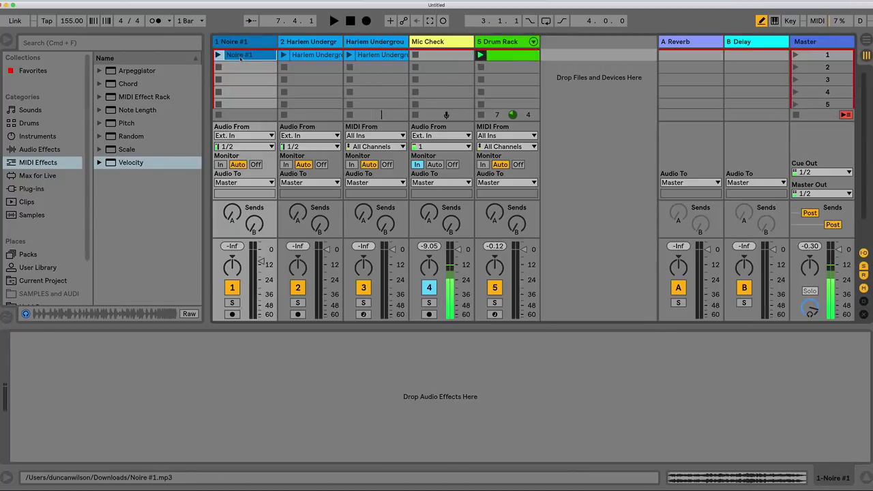
click(517, 42)
drag(516, 43, 55, 357)
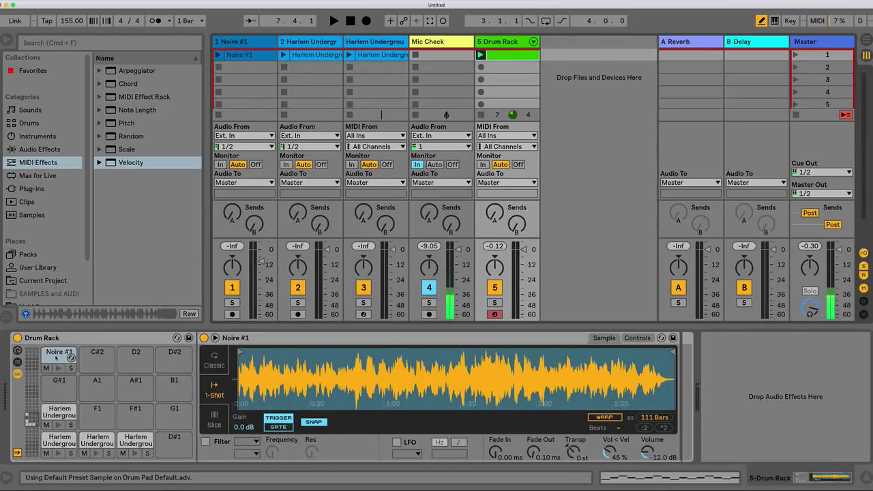
click(55, 355)
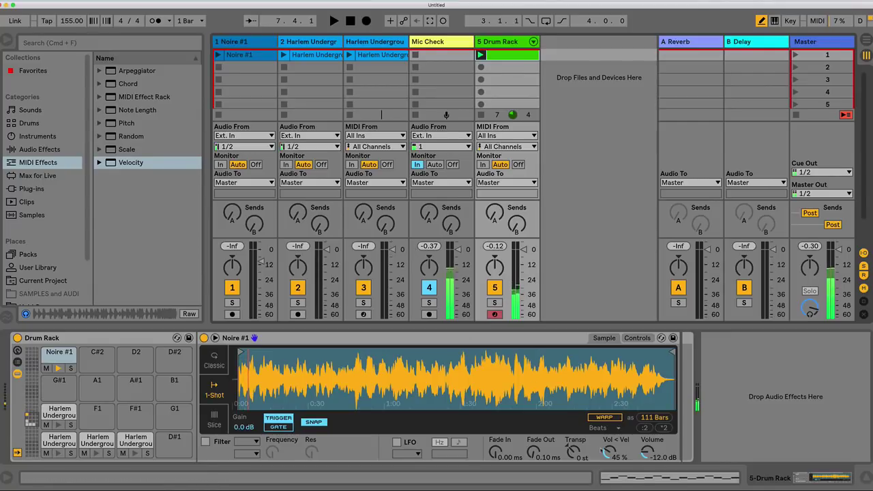
Set the Noire #1 Simpler's Vol < Vel to 0%, play the clip briefly, and convert the Simpler to a Sampler
drag(609, 452, 609, 477)
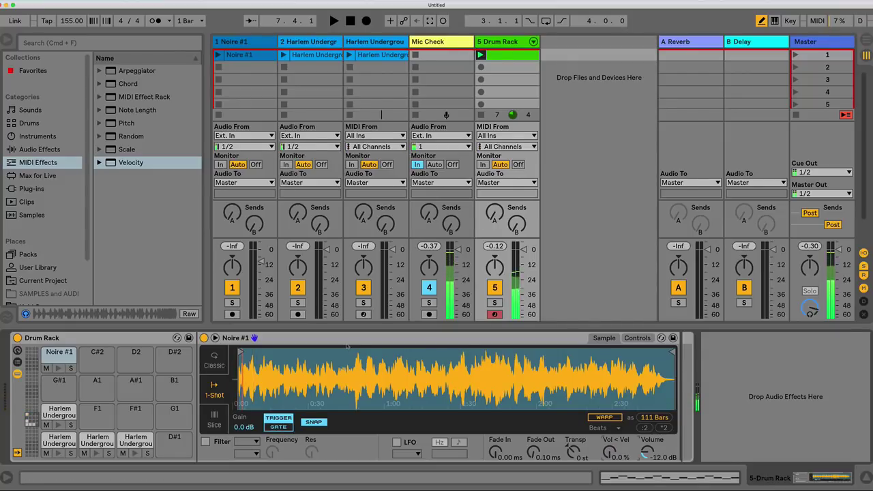
key(space)
key(space)
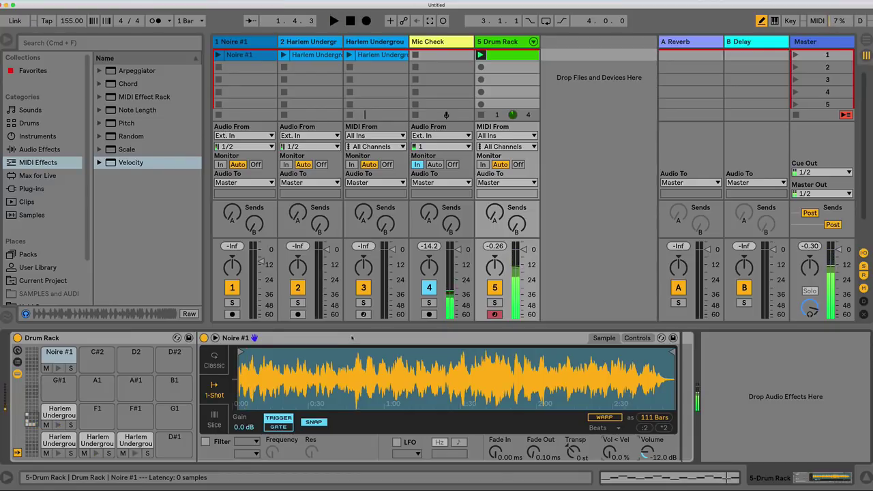
right_click(284, 340)
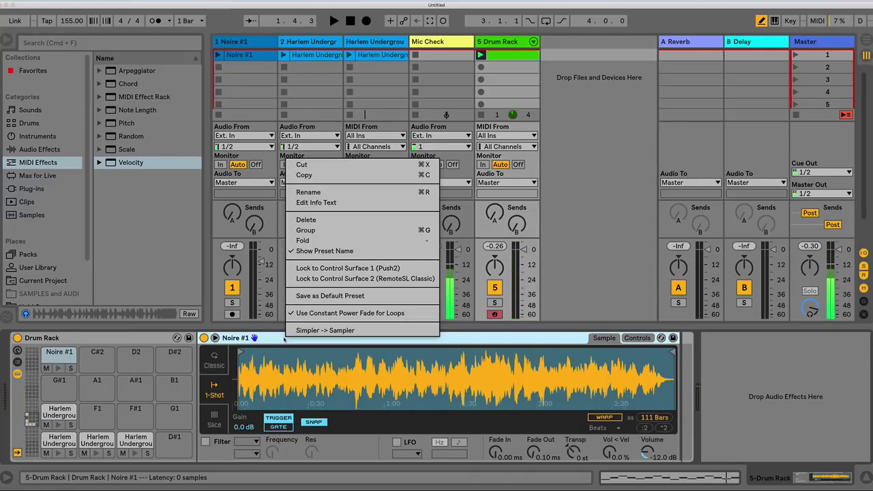
click(330, 331)
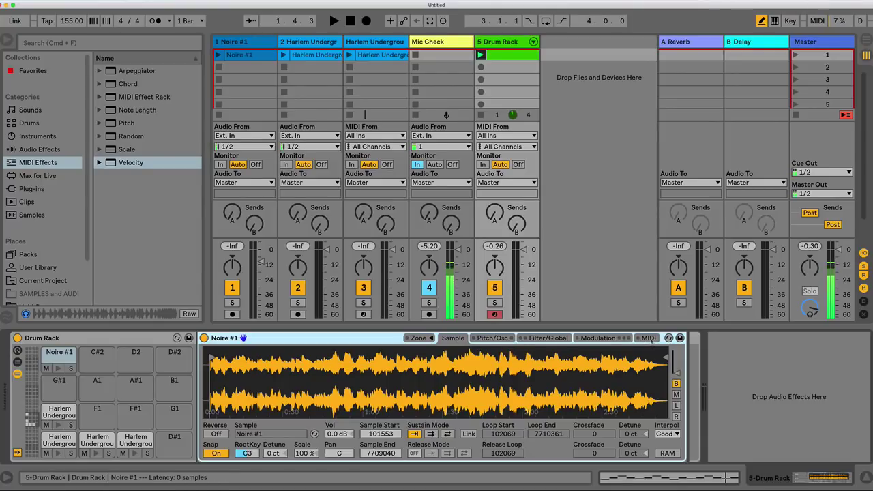
Assign the Noire #1 Sampler's velocity to Sample Offset and insert the default Velocity effect before the Sampler
click(646, 338)
click(294, 378)
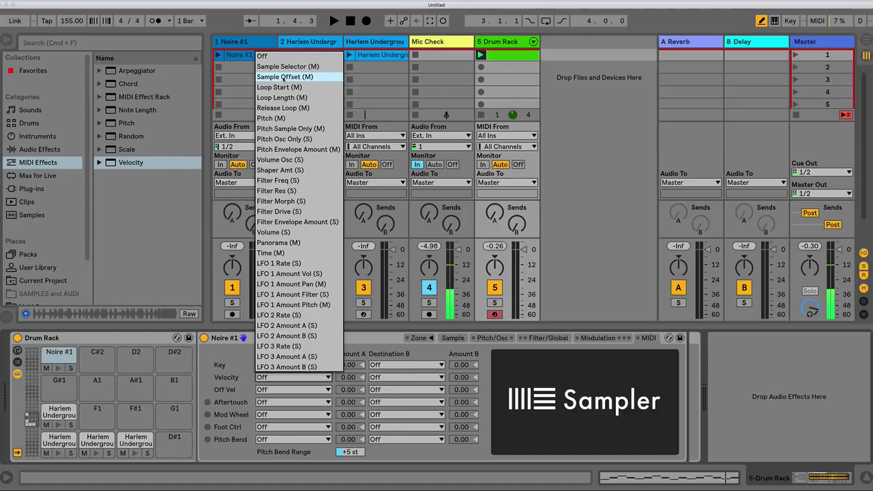
click(293, 304)
click(293, 365)
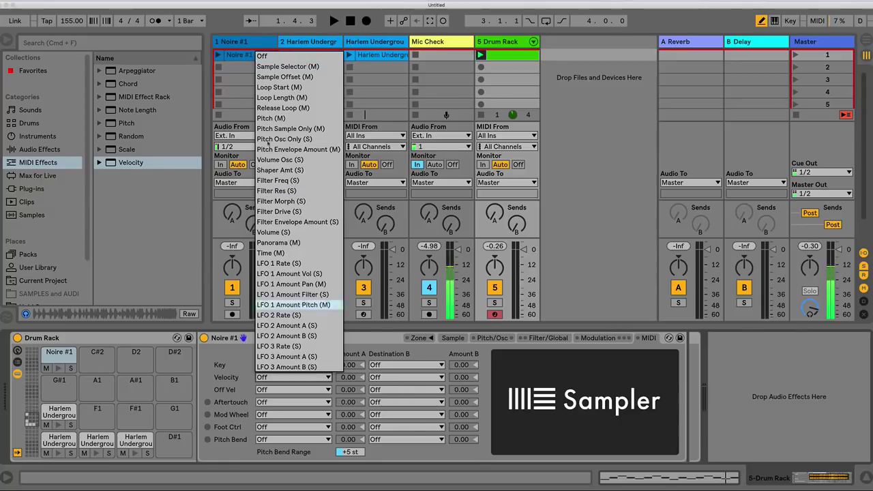
click(271, 76)
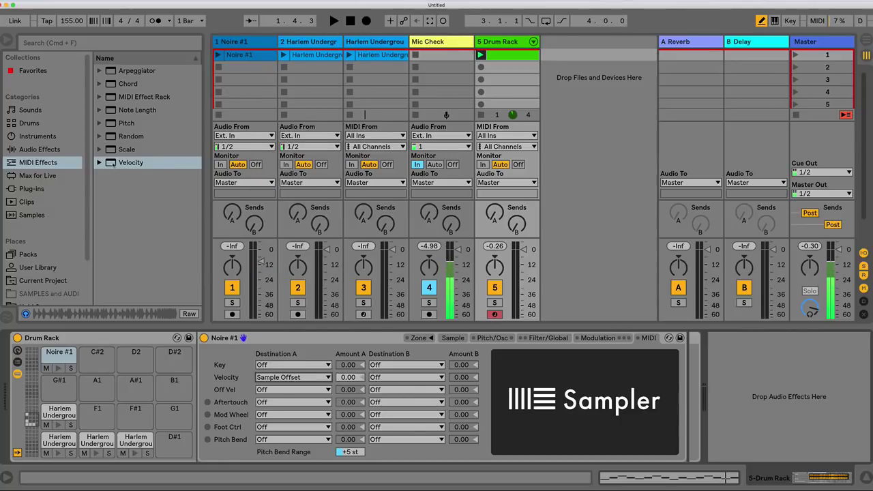
key(Return)
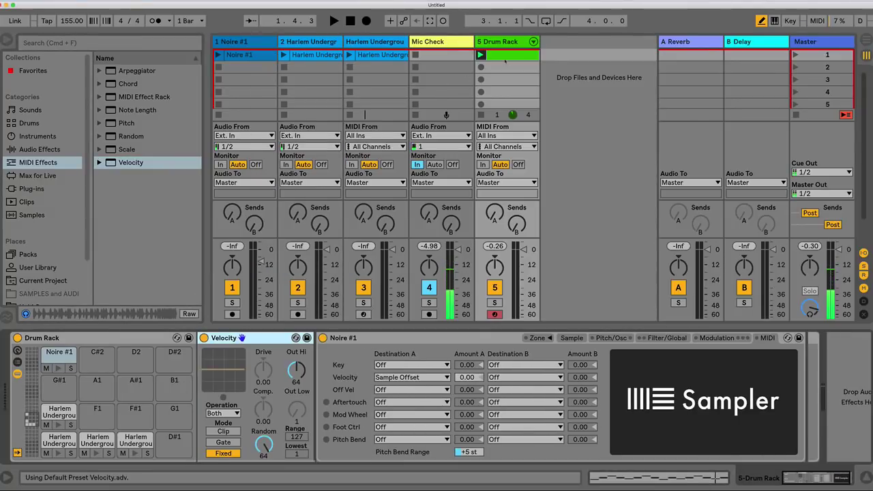
Open the drum clip in an enlarged note editor and duplicate its loop twice to a length of four bars
click(507, 59)
drag(351, 326, 351, 202)
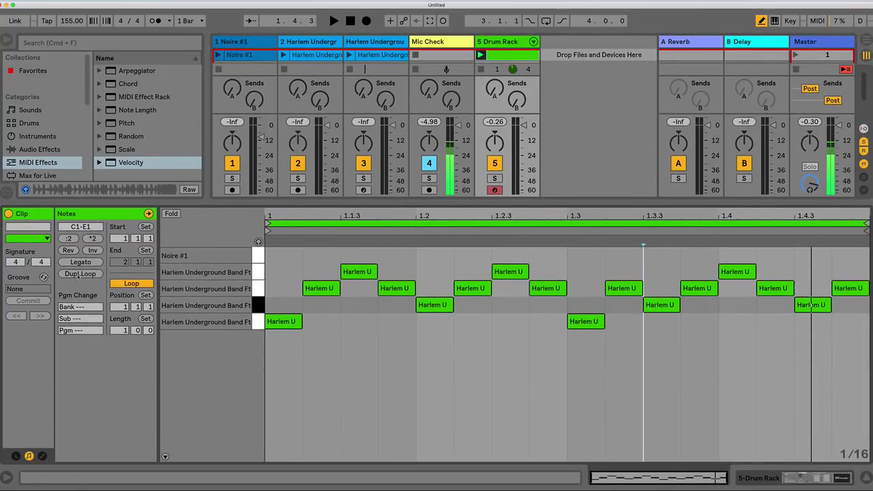
click(81, 274)
click(80, 274)
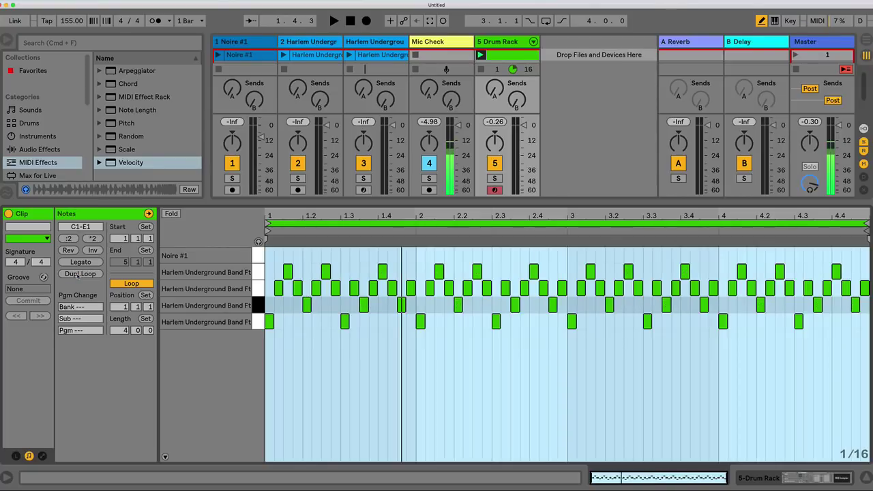
Add a Noire #1 note on C2 at the start of bar 1, play the clip, and return to the Drum Rack's devices
click(269, 253)
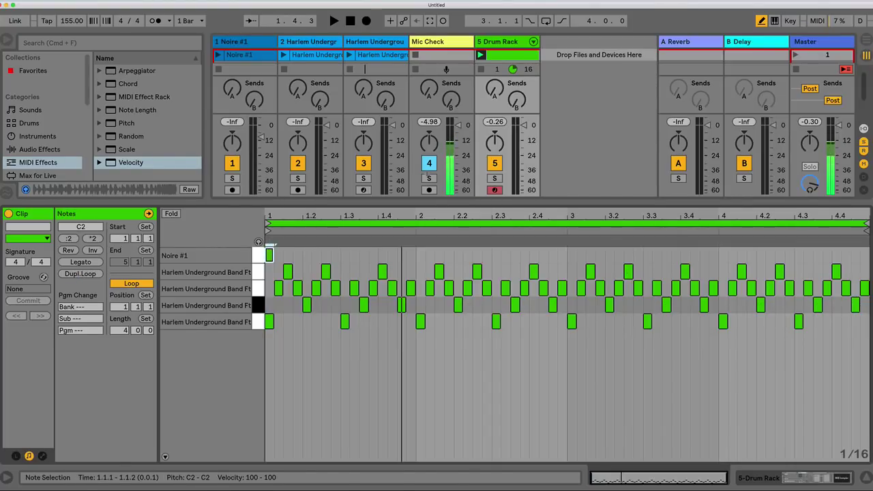
key(space)
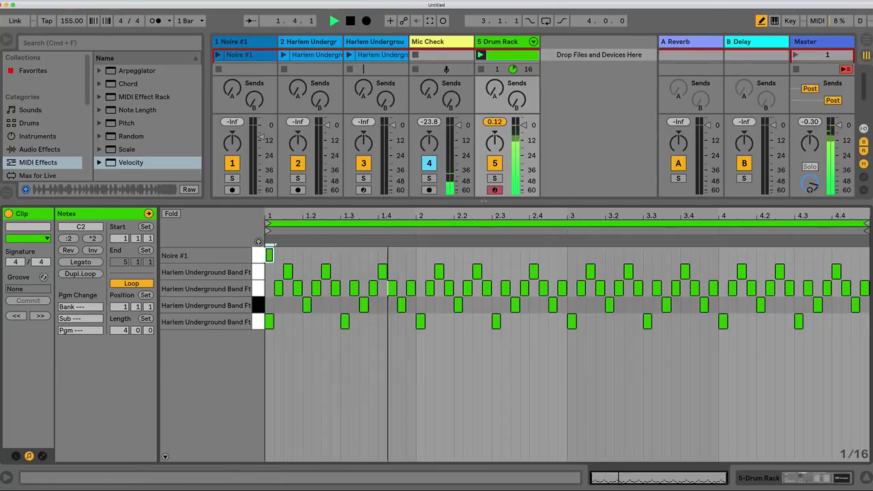
drag(491, 204, 491, 259)
key(shift+Tab)
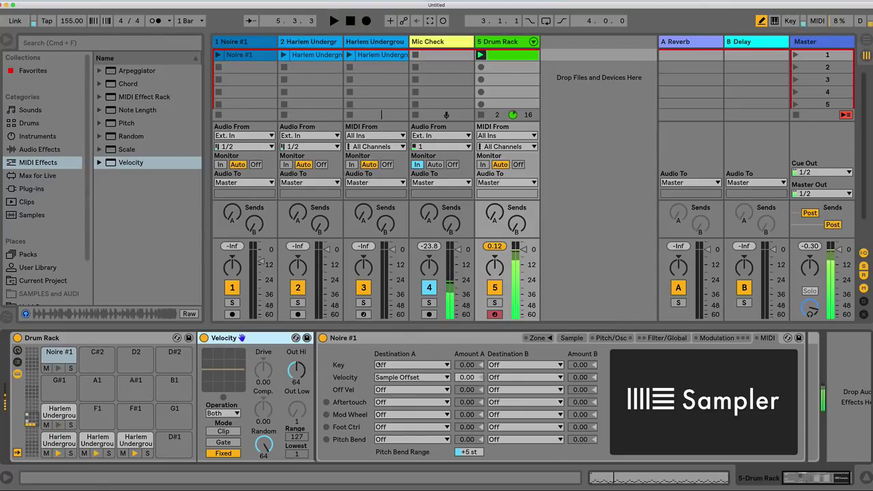
Set the C2 Sampler's velocity-to-Sample Offset amount to 100, volume to 0 dB, sustain to -inf dB, decay to 1.93 s and release to 631 ms
drag(478, 378, 477, 341)
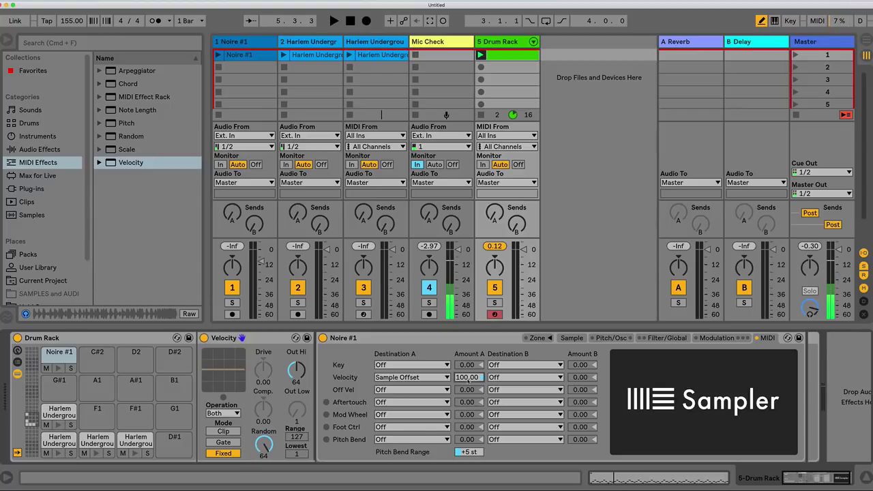
click(673, 337)
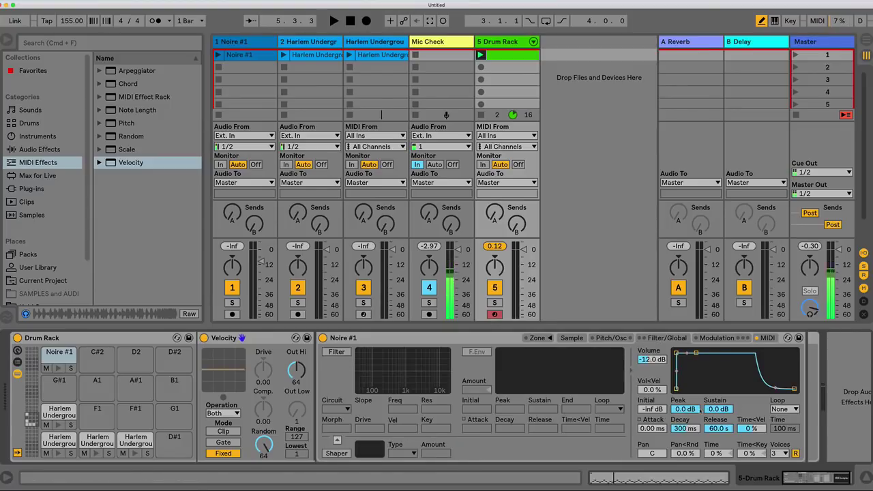
drag(715, 408, 718, 464)
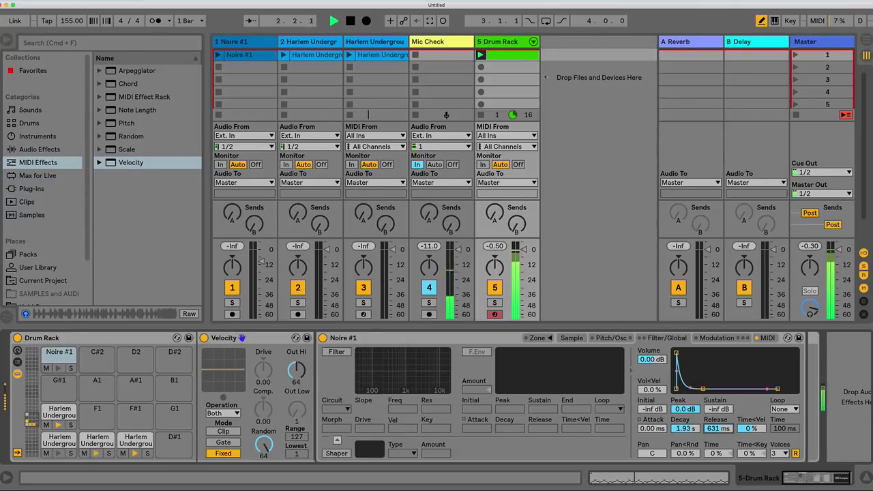
Add Noire #1 notes on C2 at the start of bars 2, 3 and 4 while the drum clip plays
double_click(511, 56)
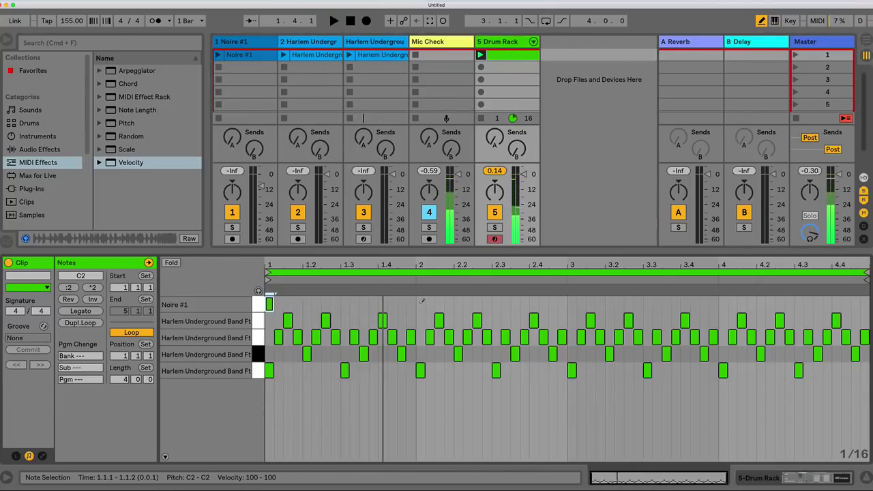
click(421, 303)
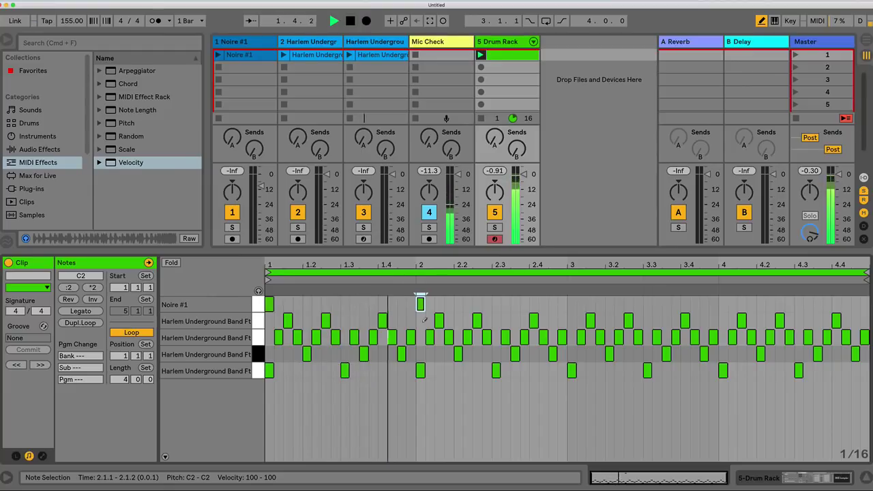
click(573, 303)
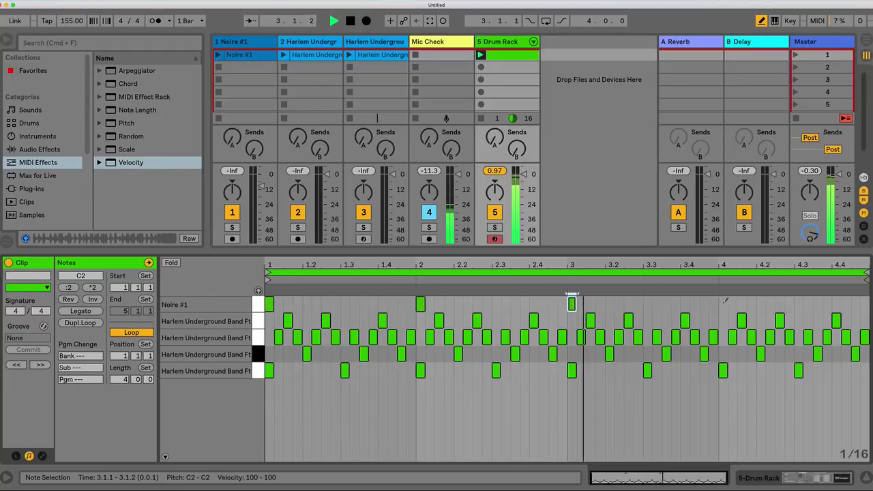
click(724, 303)
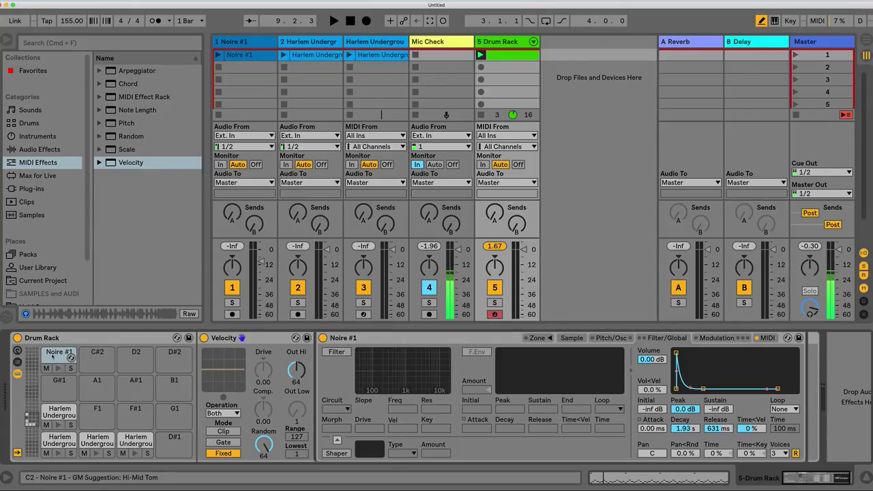
Copy the Noire #1 pad from C2 to C#2 and show the sample in the copy's Sampler
drag(52, 355, 92, 358)
click(93, 358)
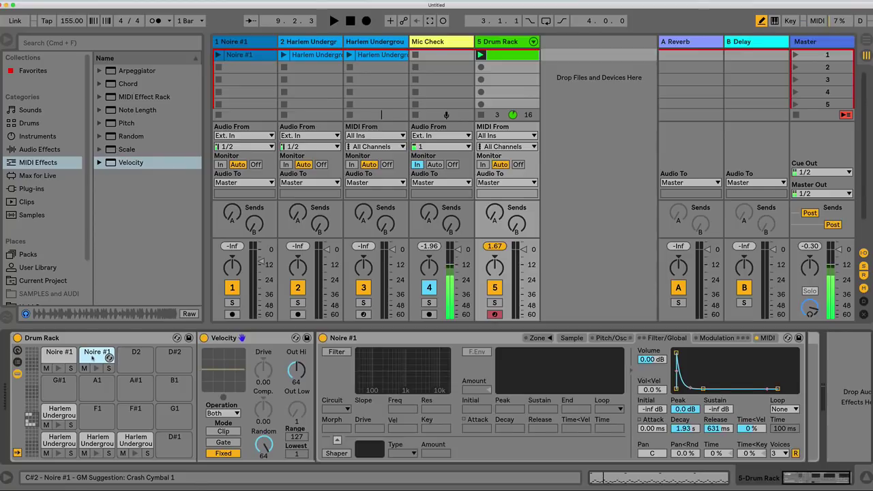
click(460, 337)
click(574, 338)
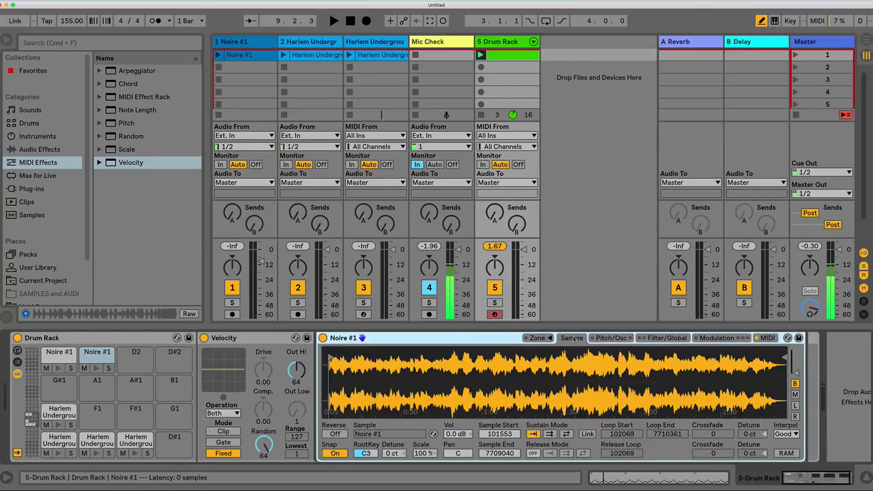
Enable the forward sustain loop in the C#2 Sampler and shorten it to a loop end of 159551
click(550, 434)
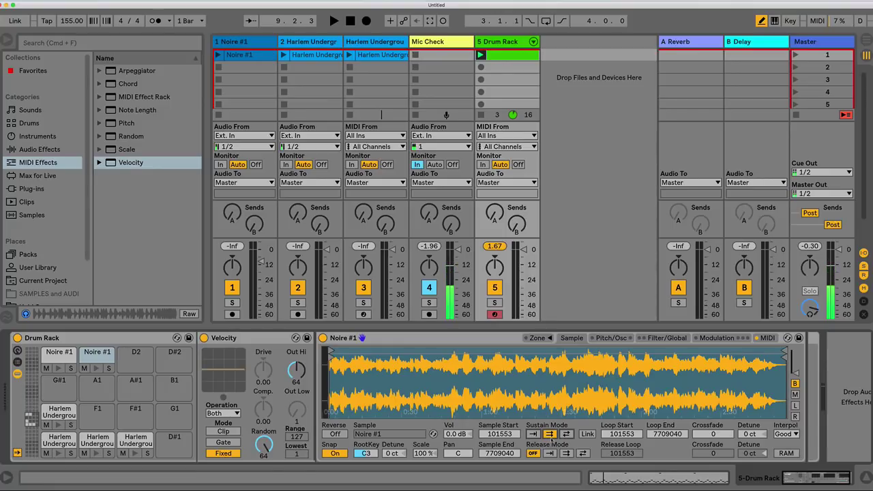
mouse_move(784, 352)
mouse_down()
mouse_move(333, 352)
mouse_move(332, 409)
mouse_up()
drag(358, 375, 359, 405)
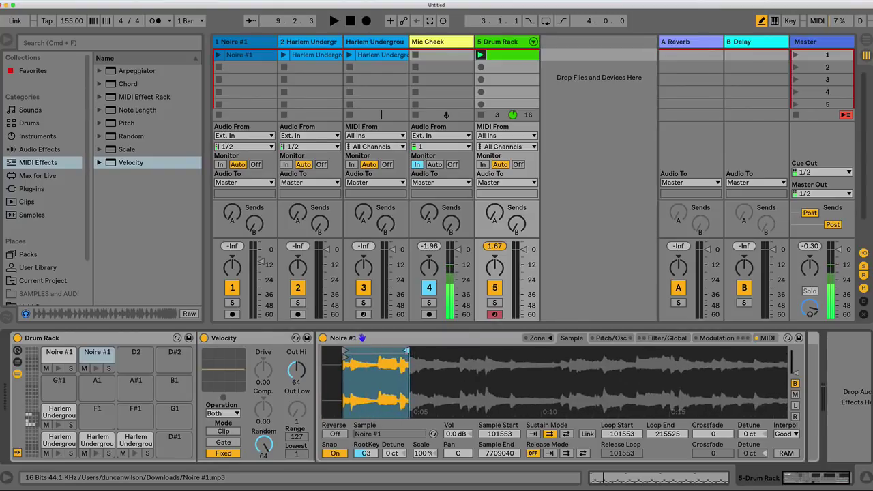
drag(407, 350, 370, 351)
drag(370, 376, 371, 403)
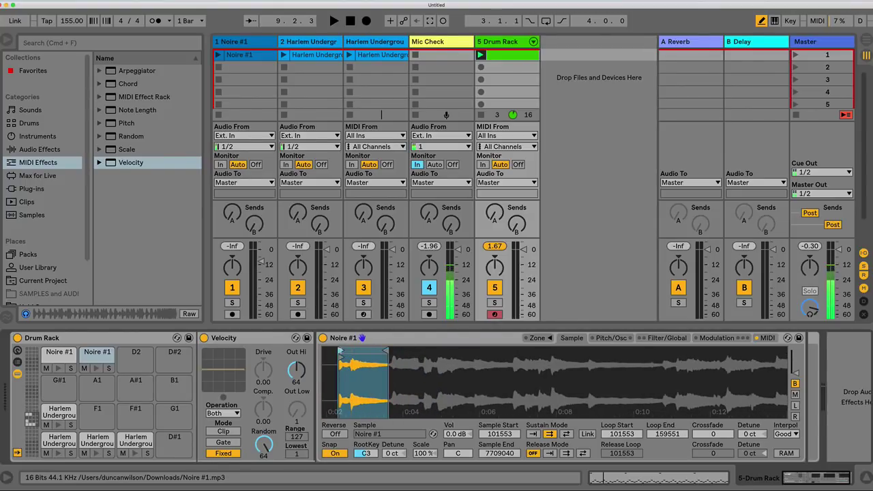
Set the C#2 Sampler's sustain loop start to 106604 and its loop crossfade to 52946
drag(342, 350, 346, 351)
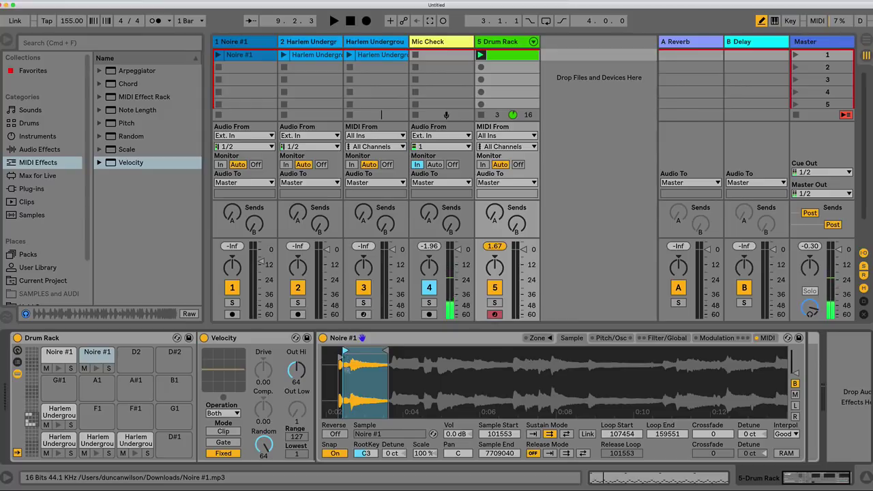
drag(361, 382, 409, 403)
drag(442, 350, 349, 351)
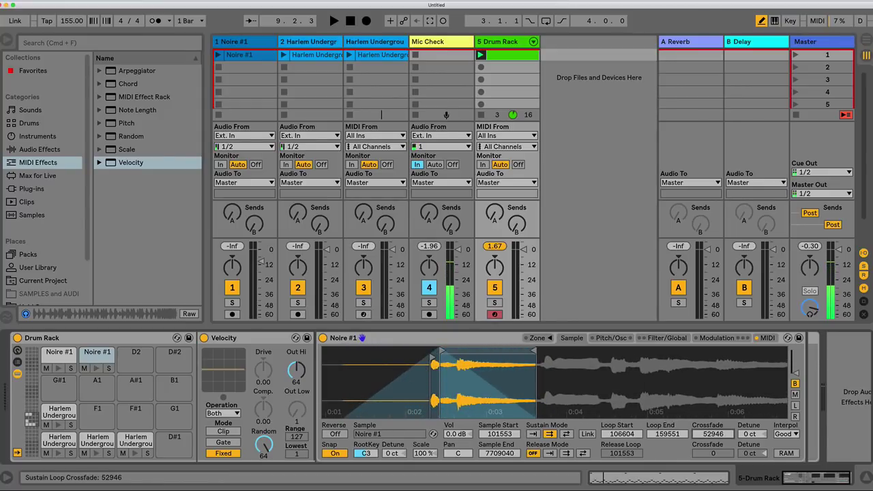
key(minus)
key(minus)
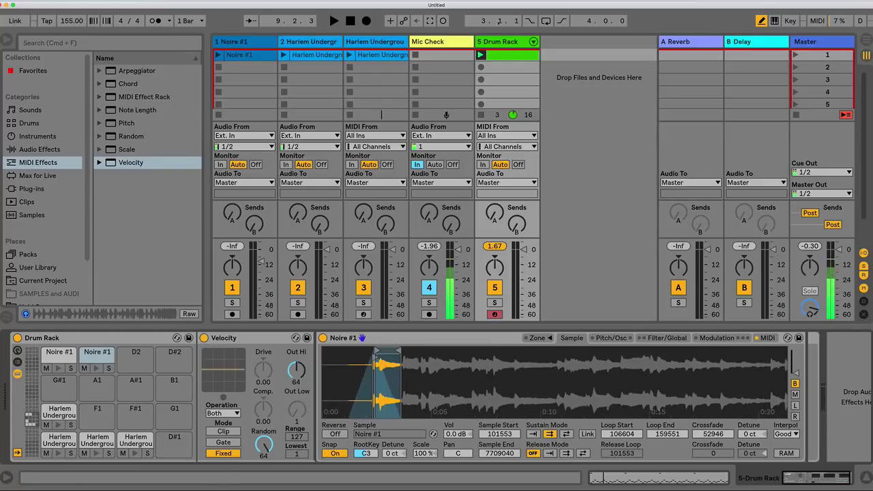
Delete all the Noire #1 notes on C2 from the drum clip
double_click(505, 56)
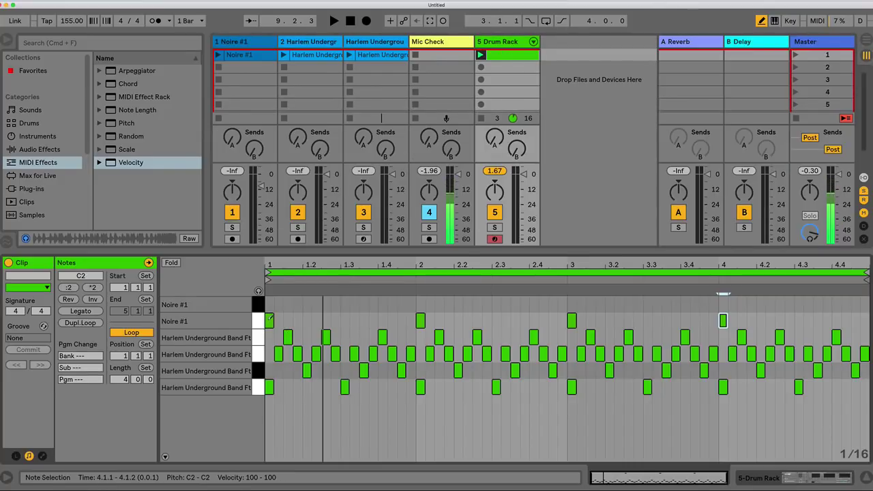
click(260, 322)
key(Delete)
Add Noire #1 notes on C#2 at the start of all four bars, play the clip, and return to the Drum Rack's devices
double_click(269, 305)
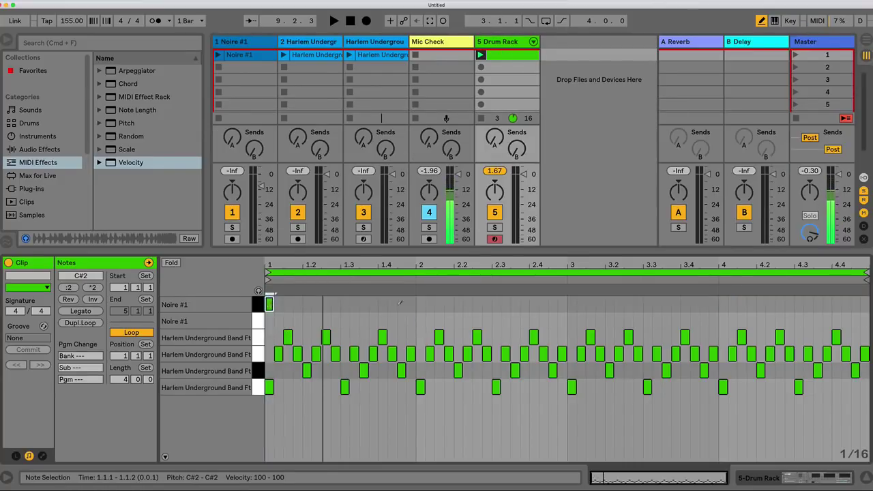
click(421, 304)
click(572, 304)
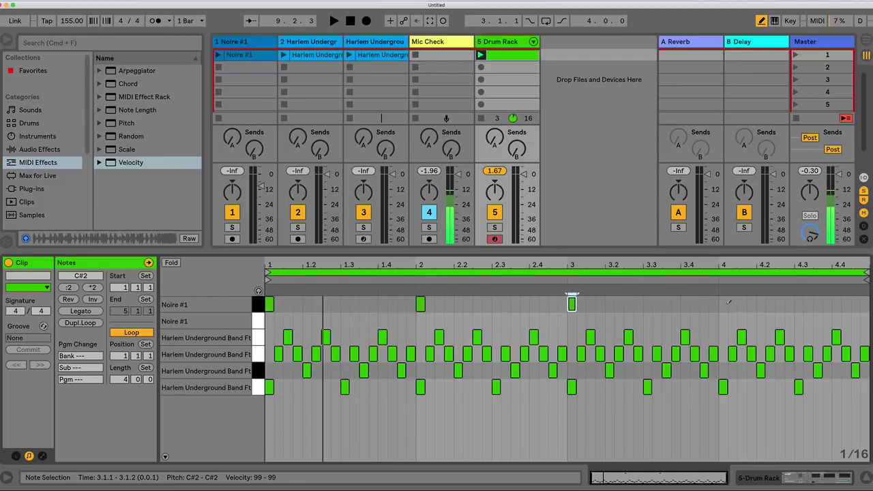
click(723, 304)
key(space)
click(498, 42)
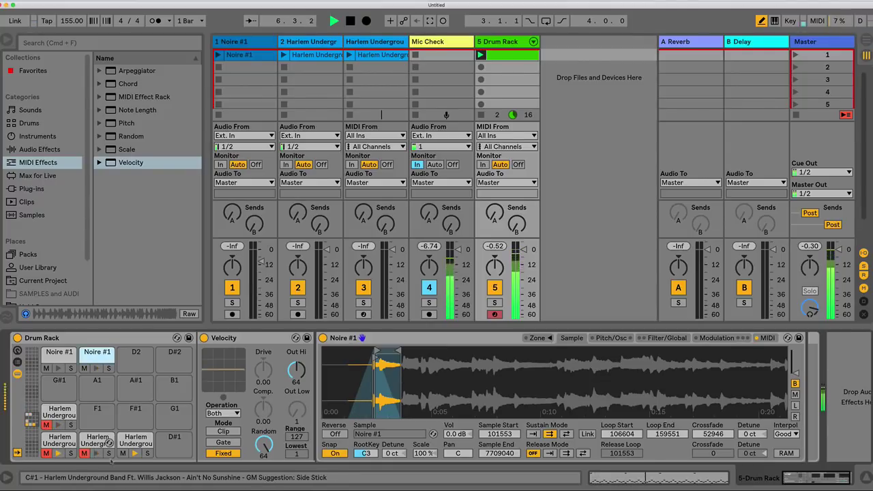
Mute the Harlem Underground pad on D1 and route the C#2 Sampler's velocity modulation destination A to Loop Start
click(122, 453)
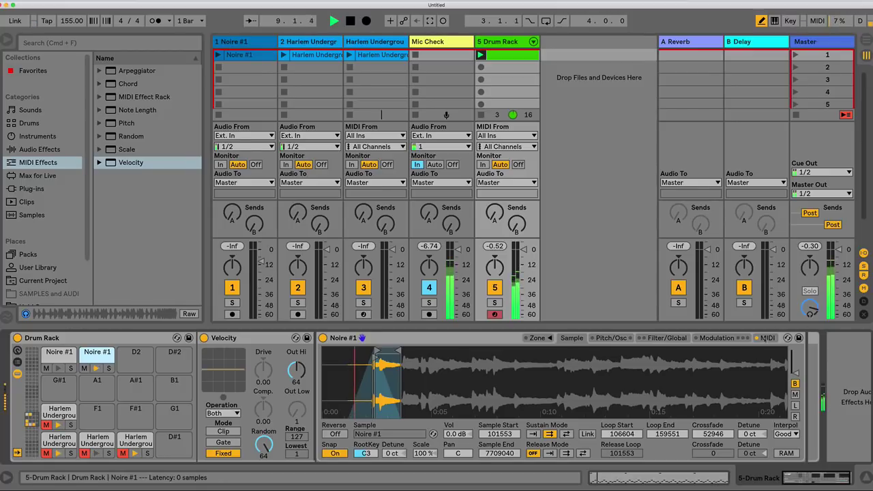
click(767, 338)
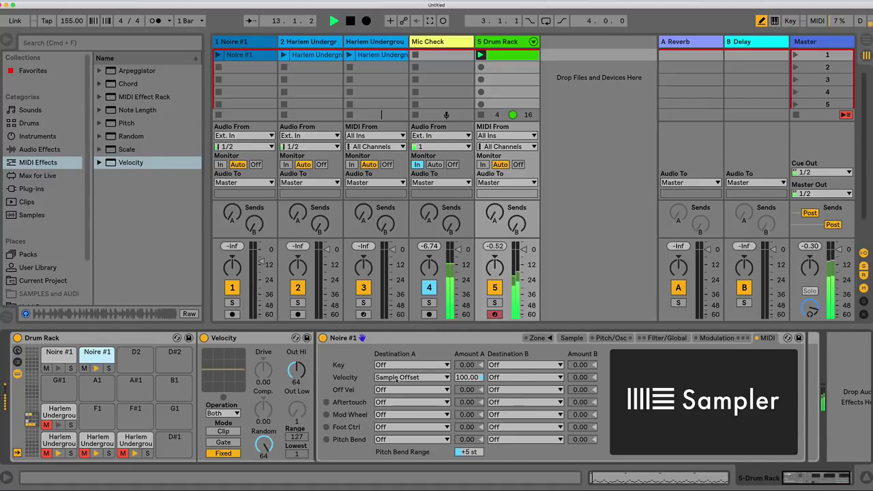
click(410, 377)
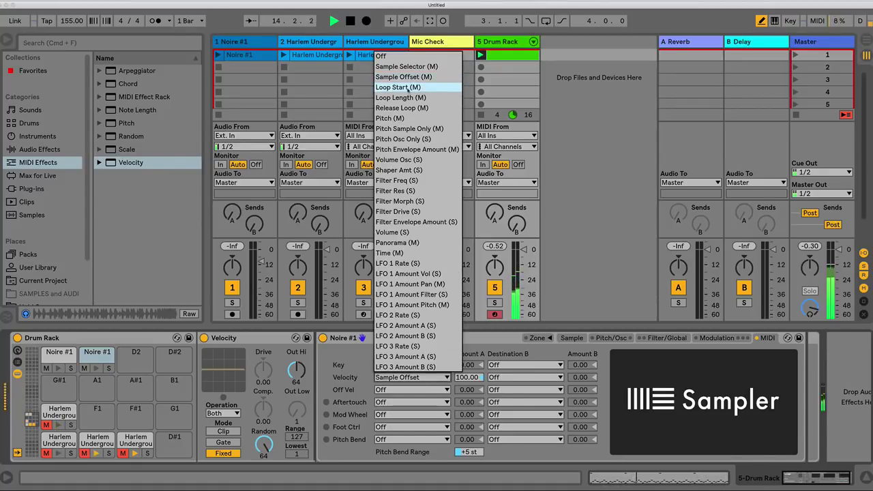
click(411, 87)
Try extending the C#2 Sampler's sustain loop to the sample's end at 7709040 and shortening it to a loop end of 364832
click(571, 338)
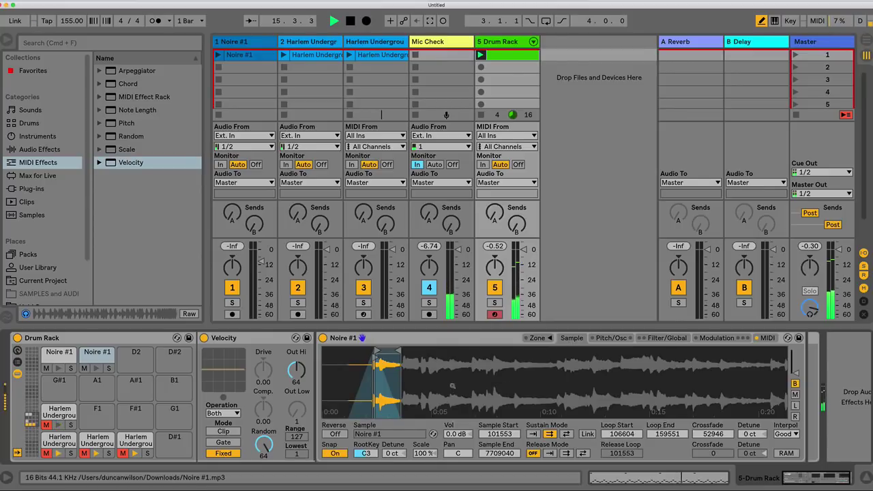
scroll(454, 388, down, 5)
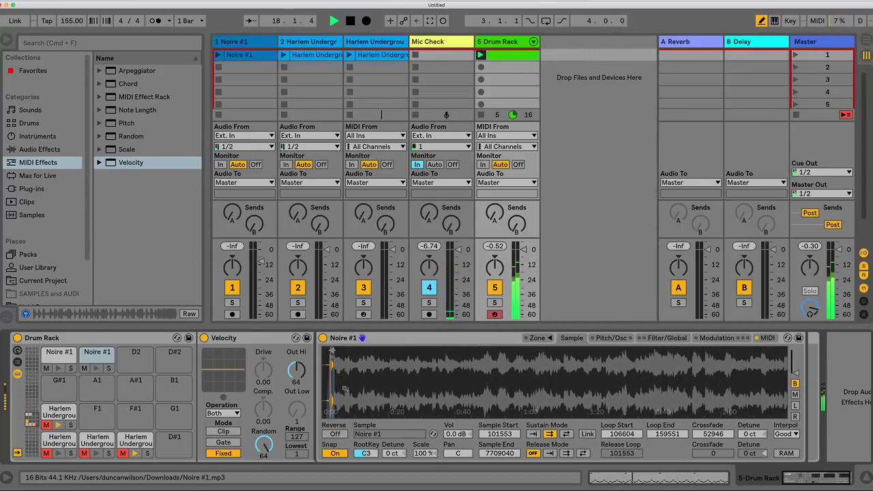
scroll(344, 389, up, 4)
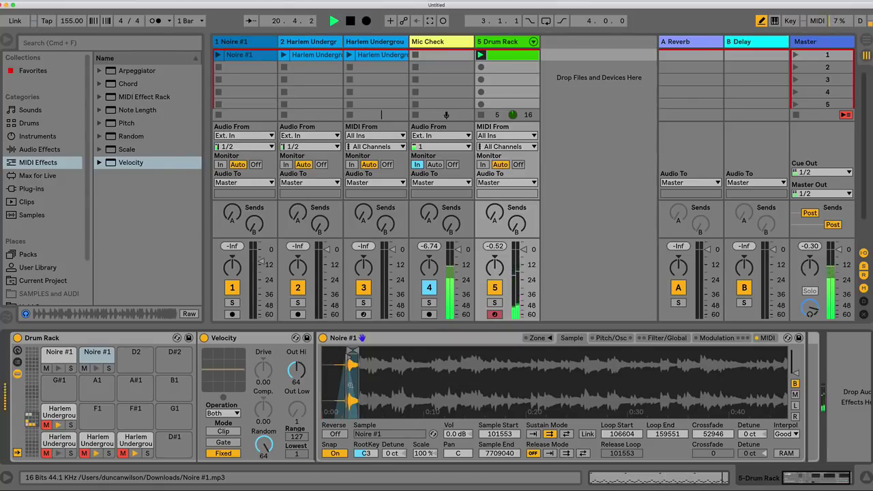
scroll(352, 352, up, 4)
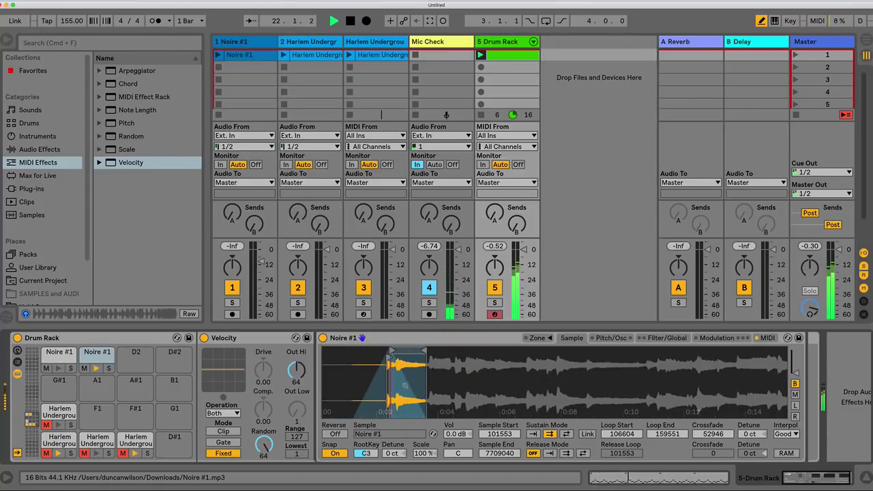
scroll(406, 352, down, 5)
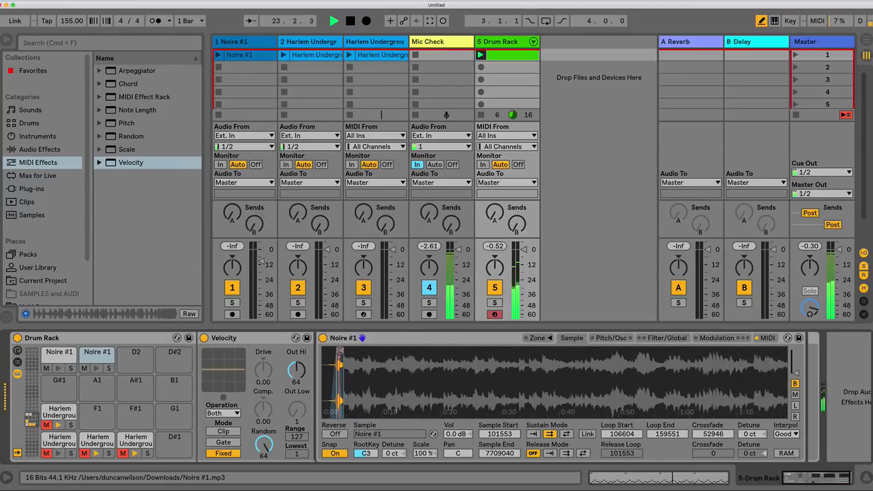
drag(338, 355, 789, 355)
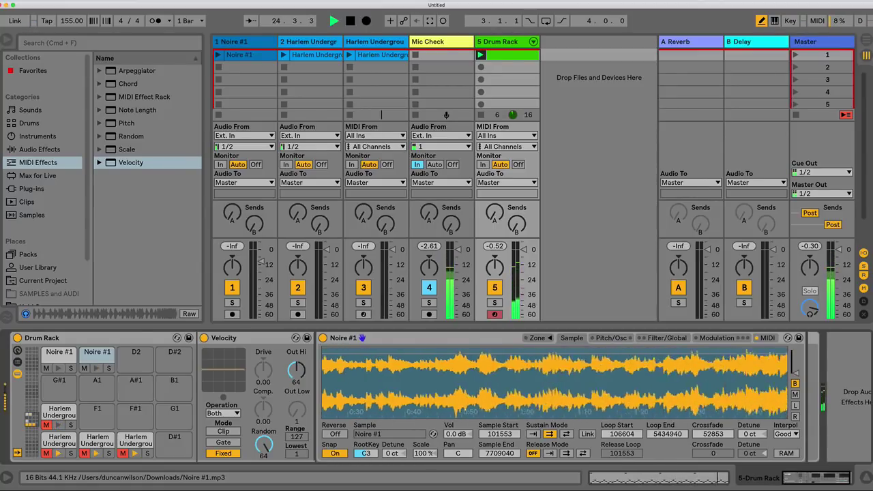
scroll(372, 384, down, 2)
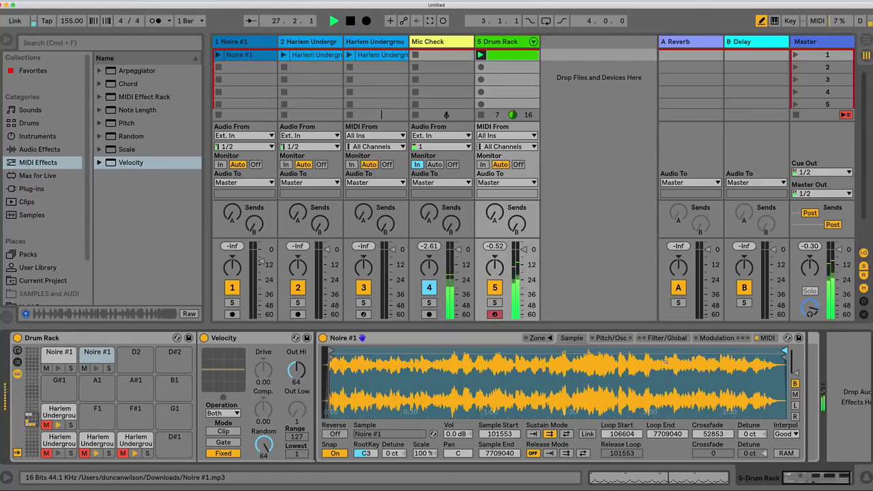
mouse_move(783, 351)
mouse_down()
mouse_move(341, 351)
mouse_move(427, 351)
mouse_up()
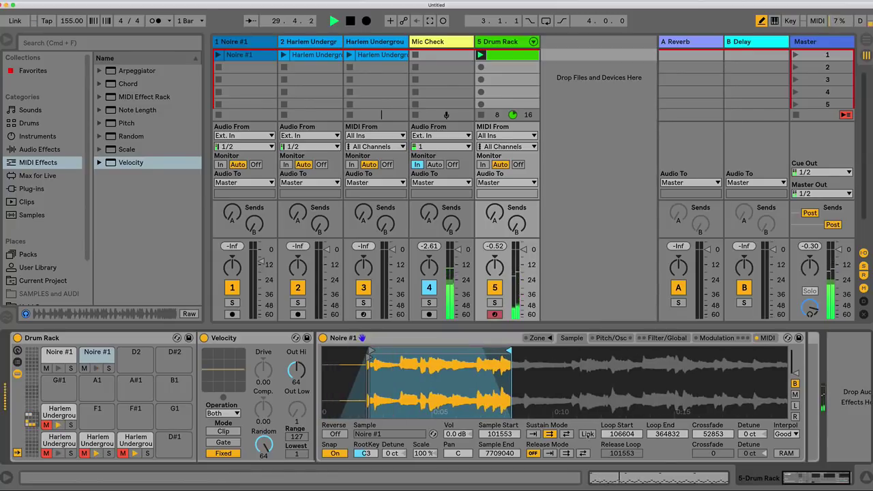
Link the C#2 Sampler's sample start to its loop start and shorten the sustain loop to a loop end of 124655
click(587, 433)
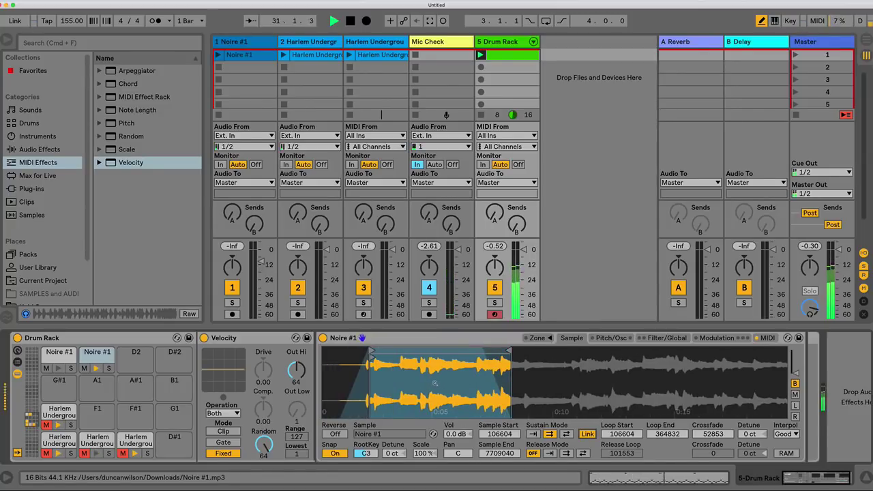
mouse_move(434, 384)
mouse_down()
mouse_move(438, 351)
mouse_move(376, 352)
mouse_move(375, 332)
mouse_up()
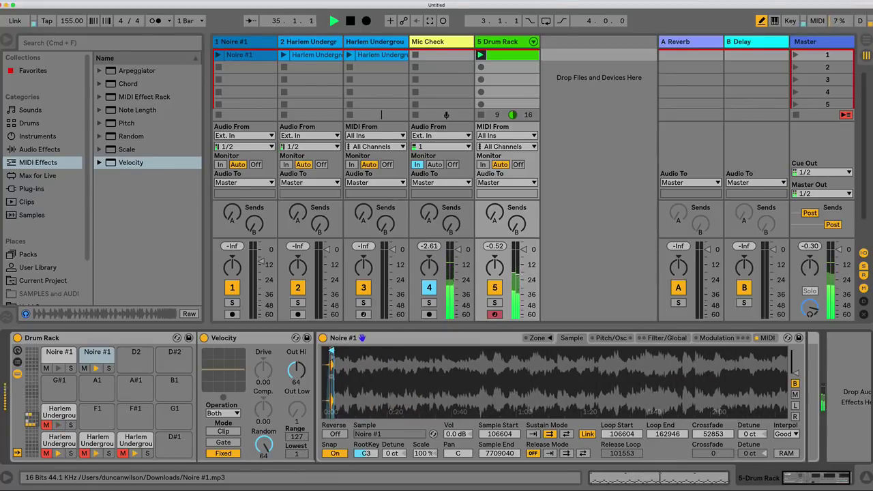
drag(402, 392, 402, 381)
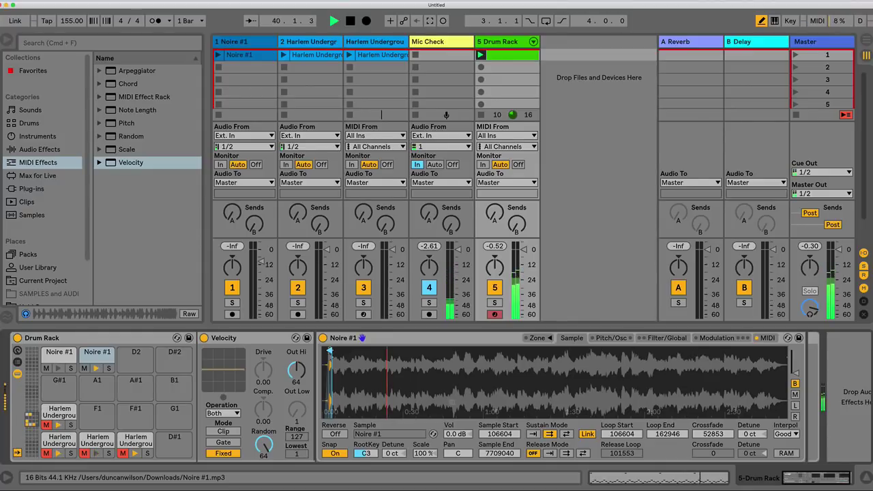
drag(331, 379, 331, 425)
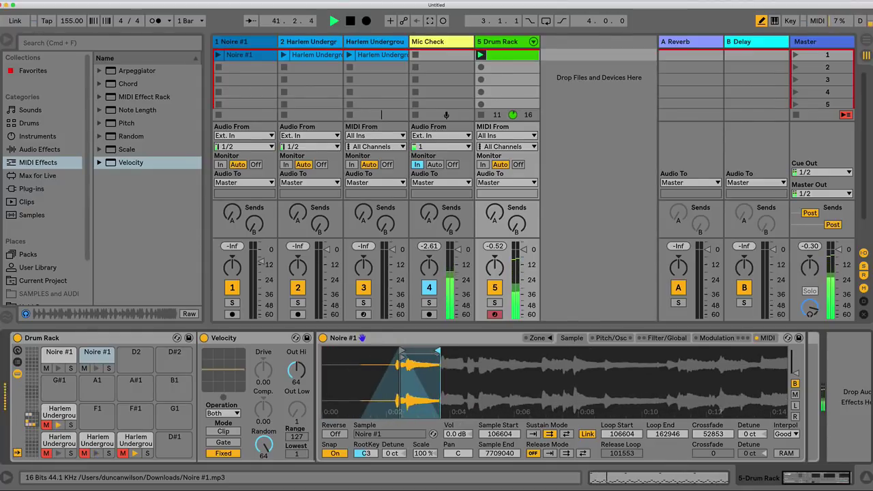
drag(437, 350, 408, 351)
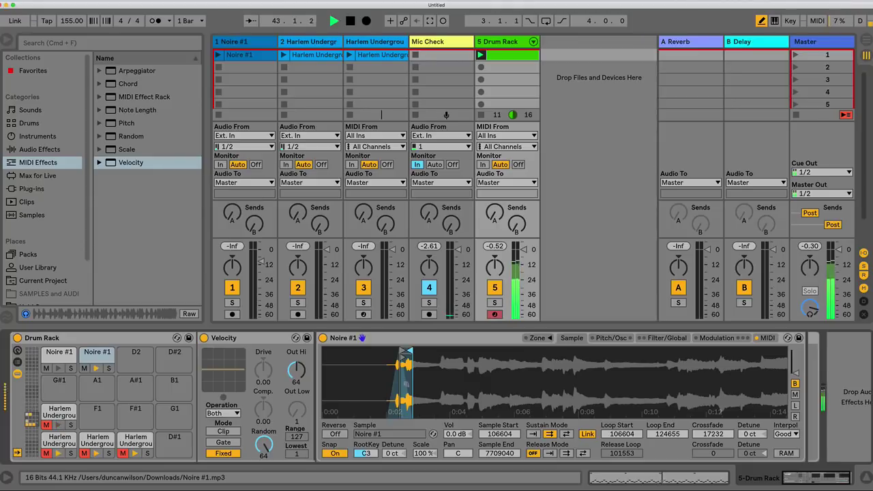
key(minus)
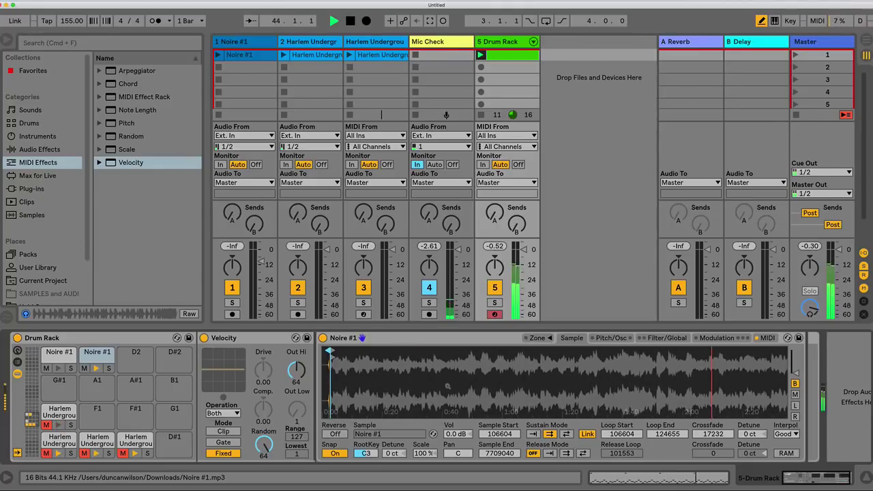
Enable the C#2 Sampler's auxiliary envelope and assign its modulation destination A to Loop Length
click(717, 338)
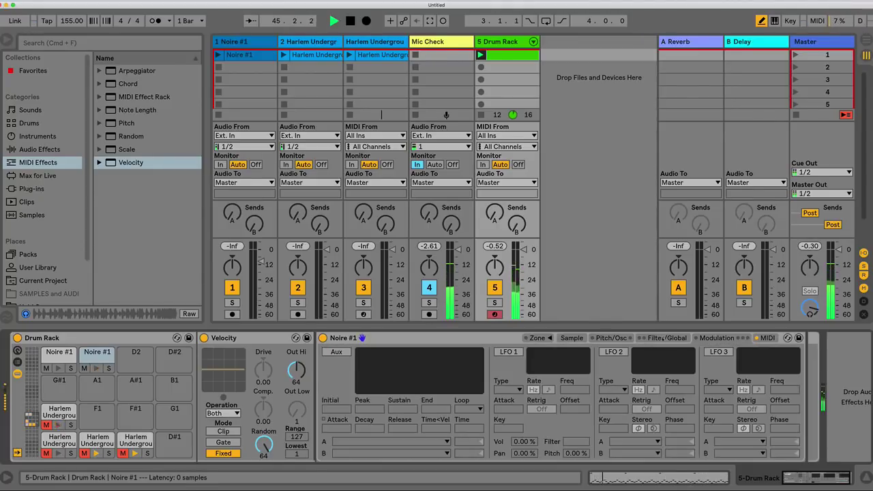
click(659, 338)
click(718, 338)
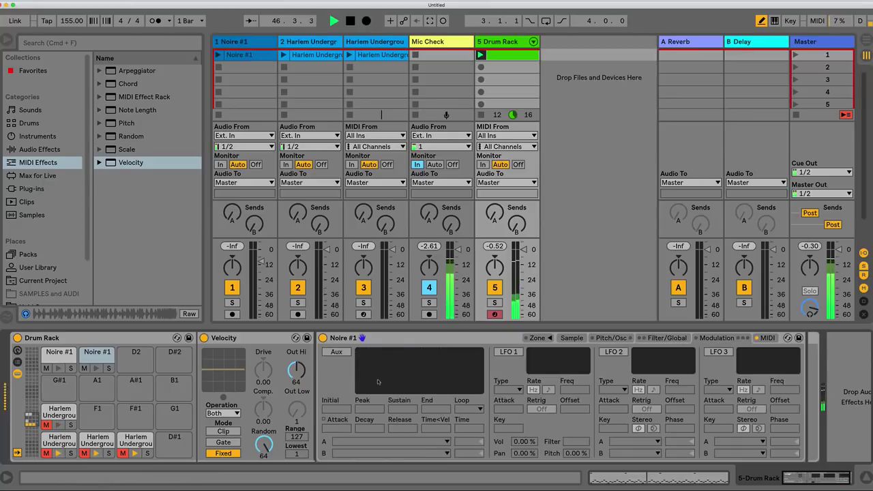
click(337, 352)
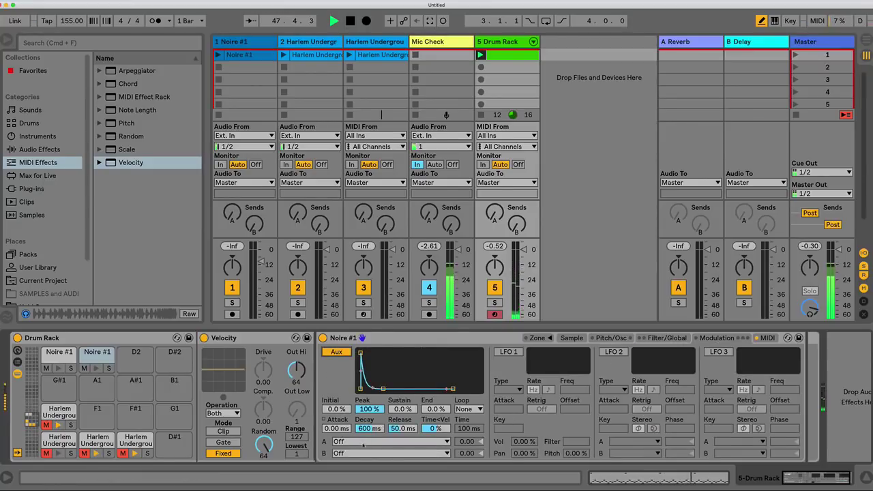
click(364, 444)
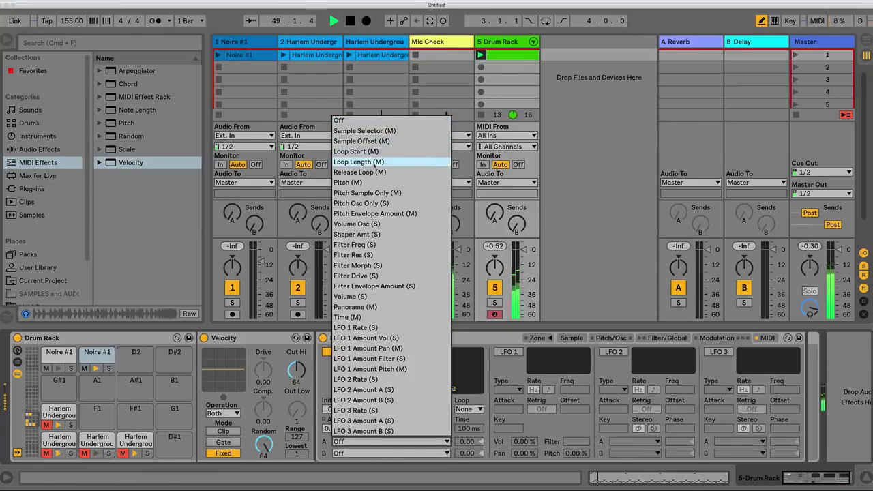
click(358, 162)
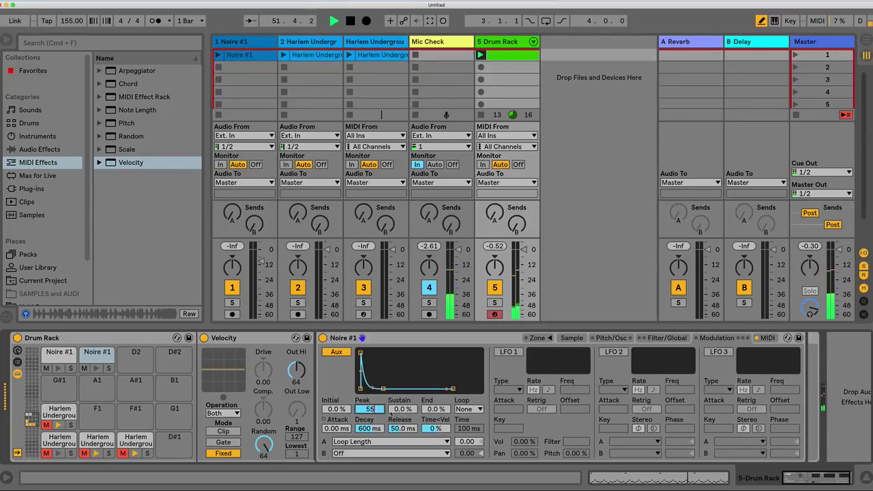
Set the auxiliary envelope's Peak, Sustain and End levels to 5% and its Loop Length modulation amount to 100
text(5)
key(Return)
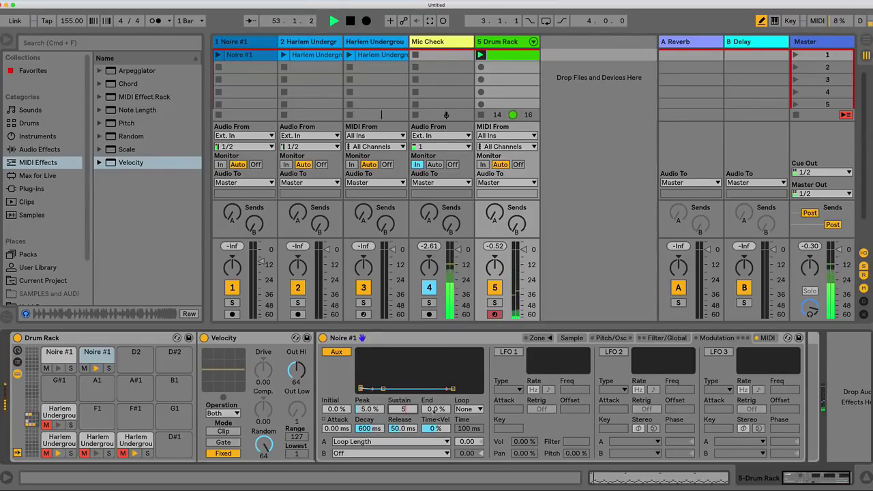
click(434, 409)
text(5)
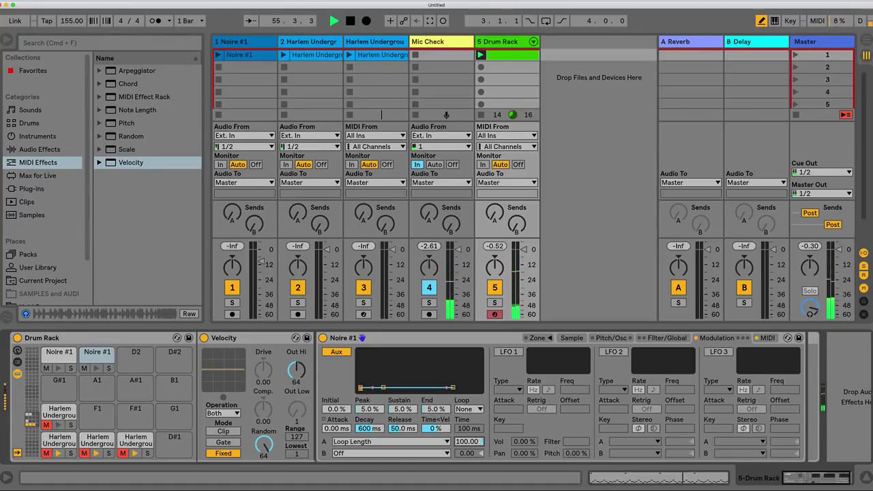
Lengthen the C#2 Sampler's volume envelope to a decay of 4.18 s and a release of 5.89 s, and return to the modulation settings
click(666, 338)
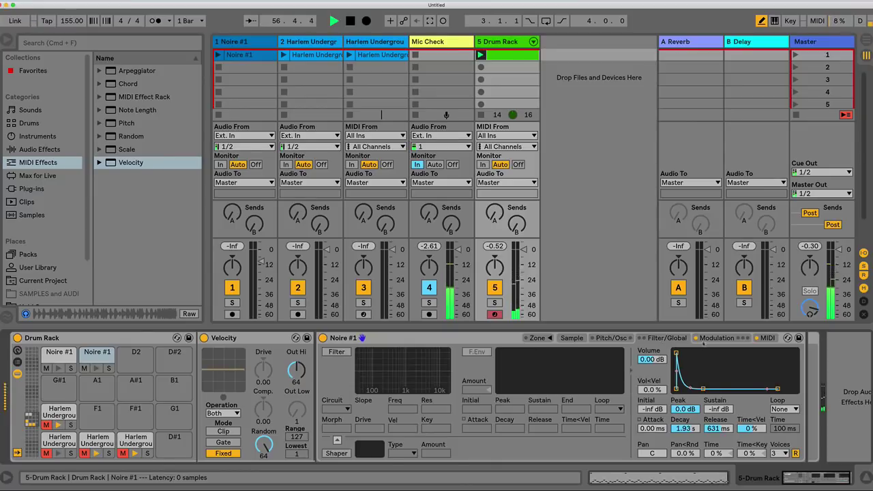
drag(685, 429, 717, 410)
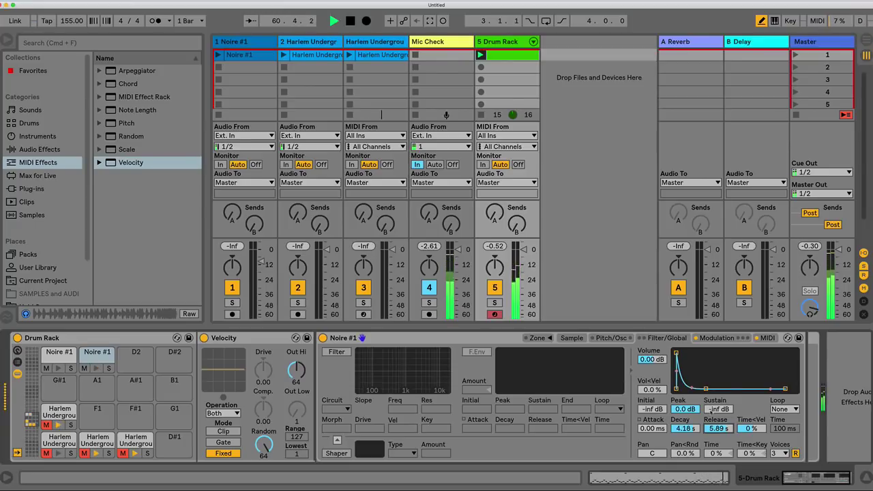
click(718, 340)
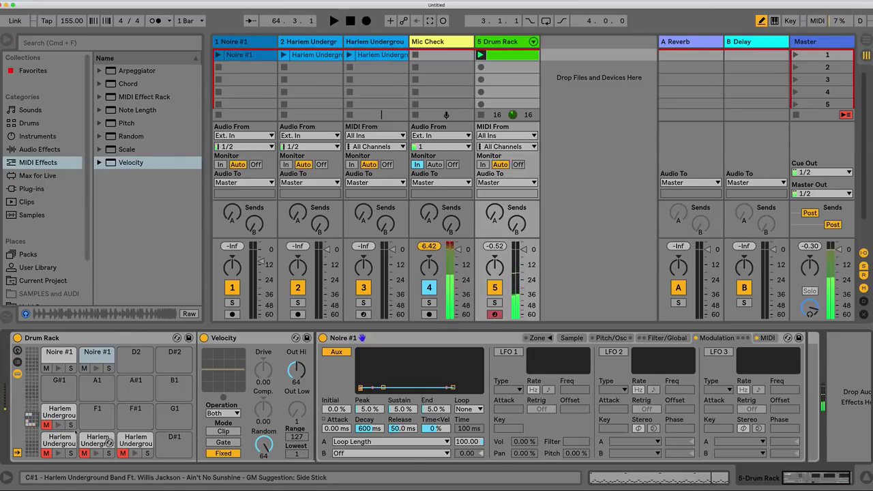
Duplicate the Noire #1 pad from C#2 to D2, move its clip notes up to D2, and return to the Drum Rack's devices
drag(97, 355, 128, 355)
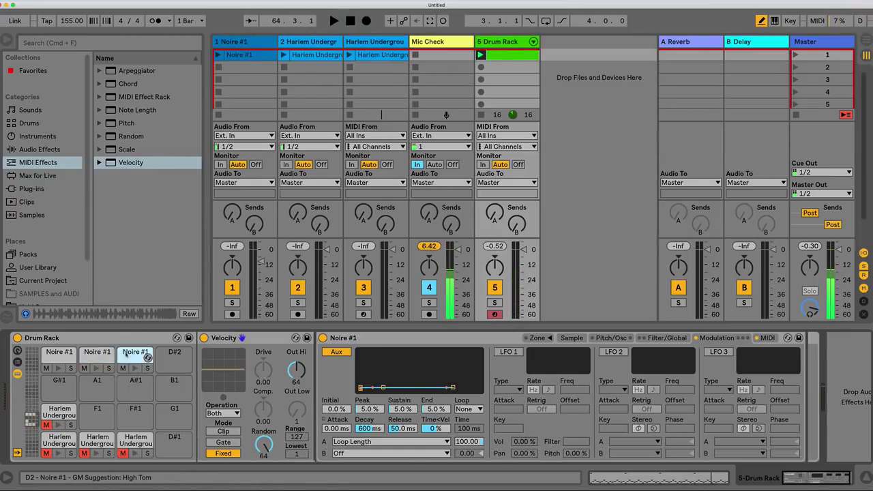
click(507, 60)
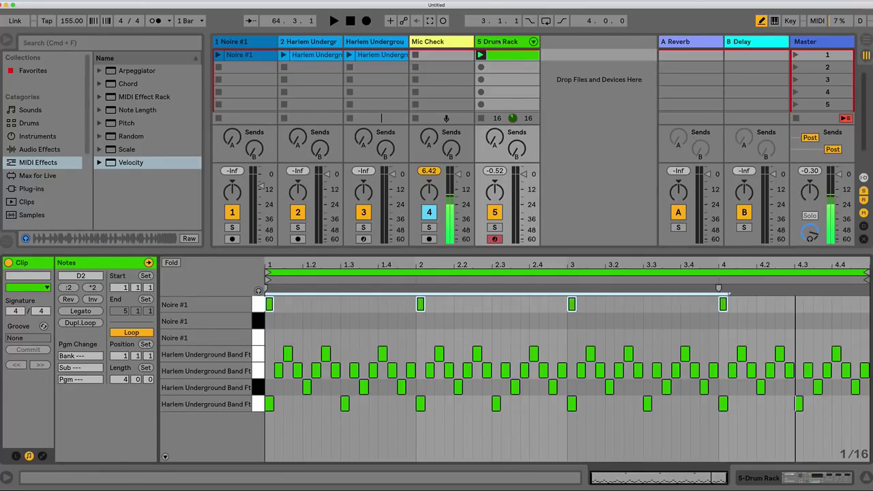
double_click(499, 42)
key(super+alt+i)
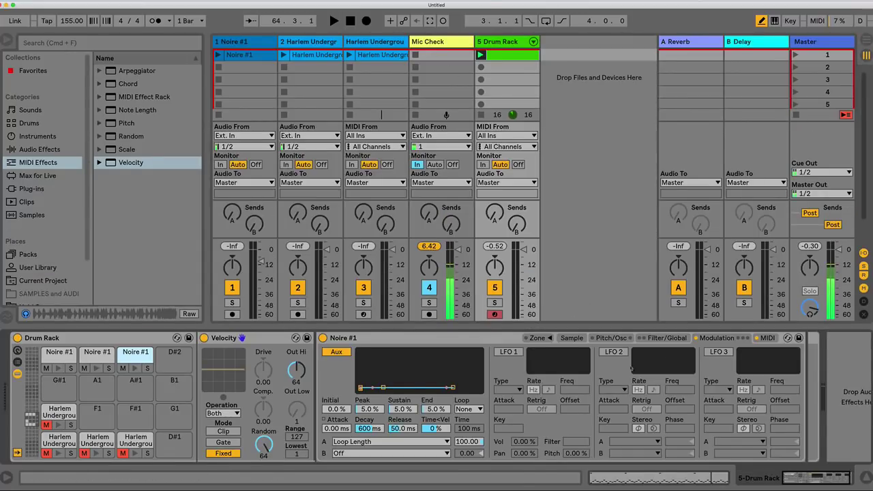
Enable LFO 2 in the D2 Sampler as a rising sawtooth at 0.01 Hz modulating Loop Start by 100, and play the clip
click(608, 352)
click(613, 390)
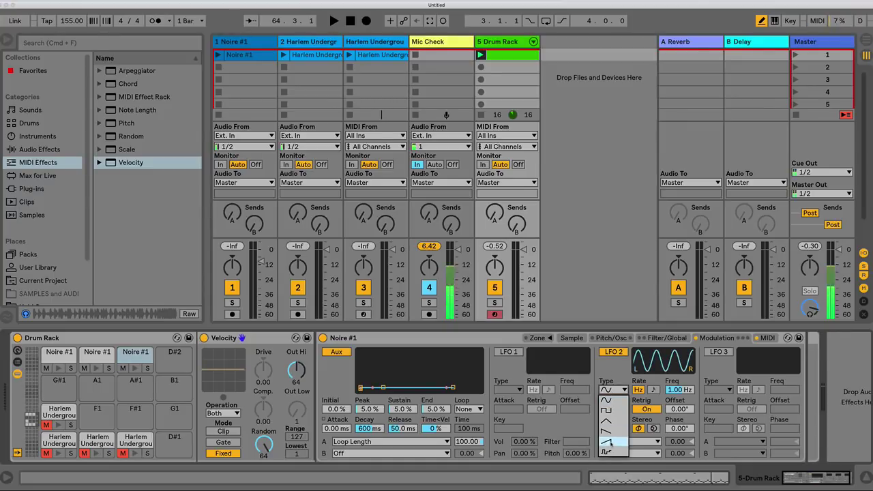
click(613, 444)
click(648, 442)
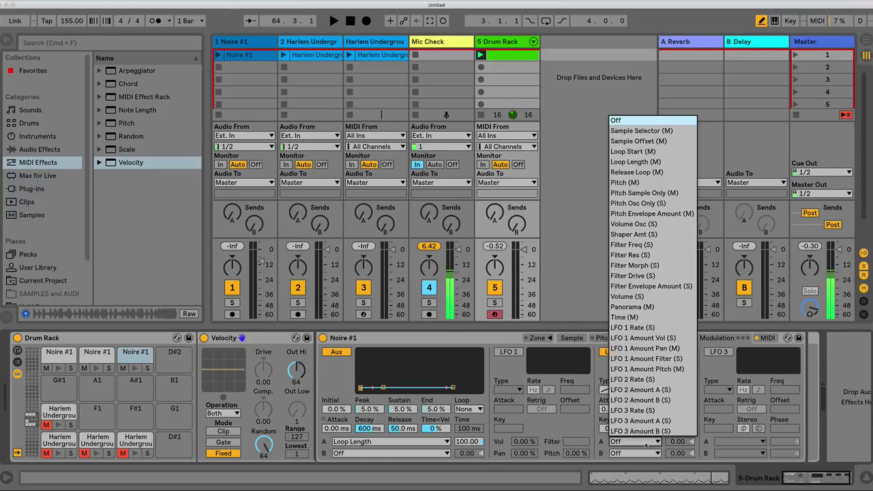
click(644, 151)
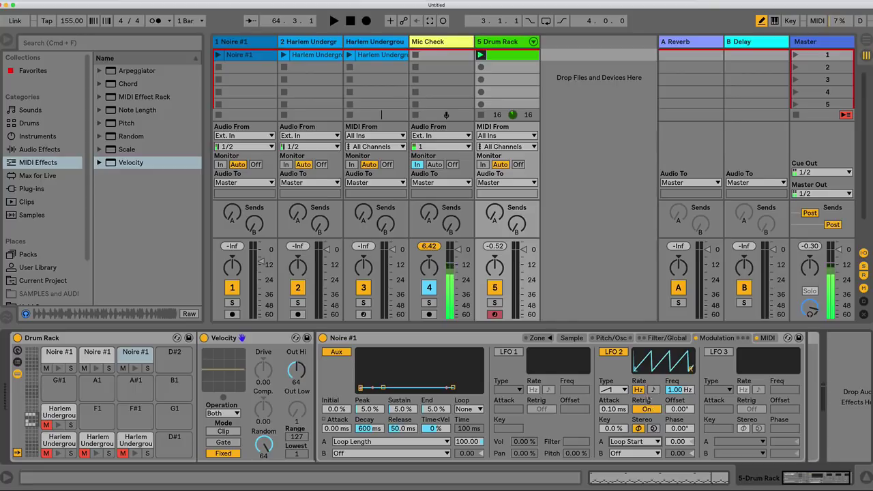
drag(677, 441, 678, 402)
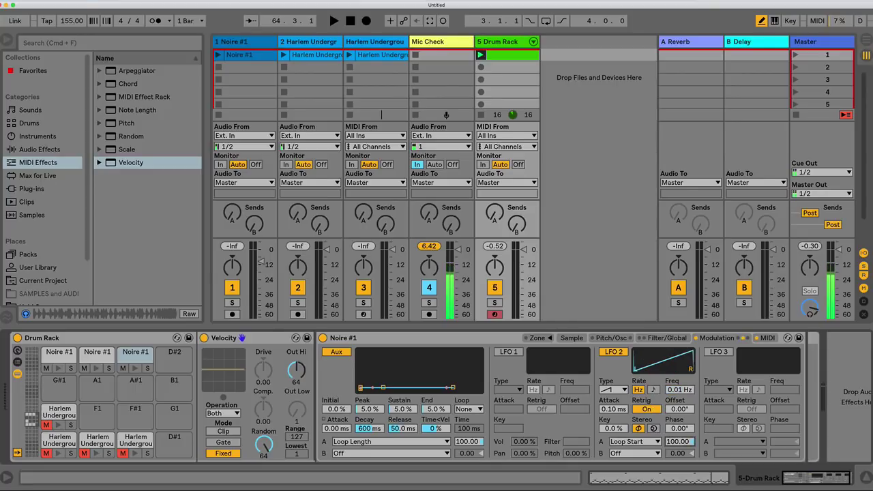
key(space)
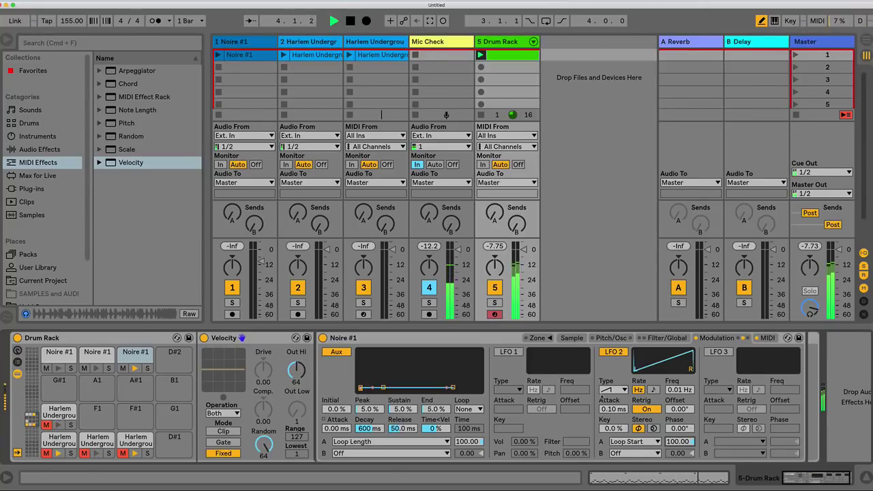
Shorten the D2 Sampler's loop to end at 112778 and set its Sample End to 2084516
click(572, 339)
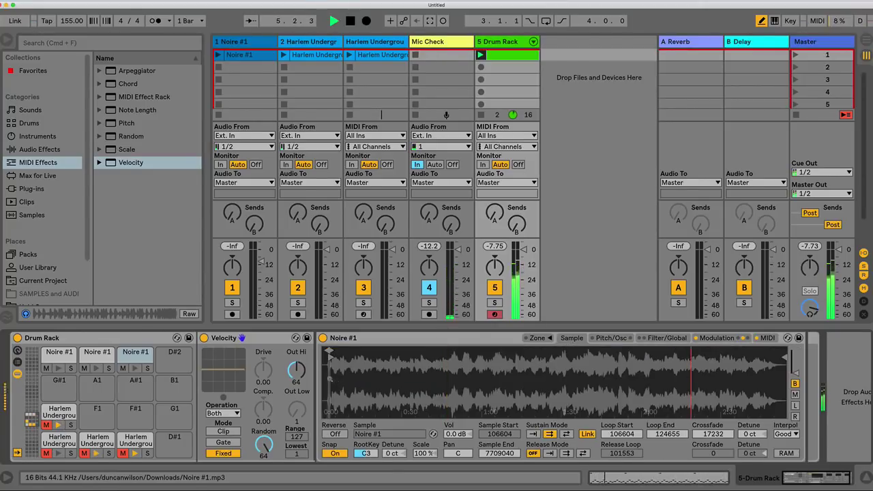
scroll(337, 372, up, 10)
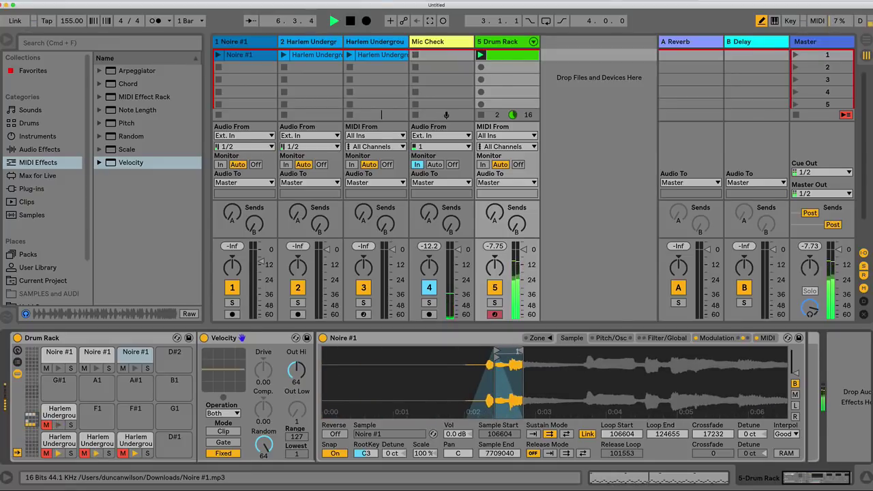
drag(522, 350, 503, 351)
scroll(503, 369, down, 10)
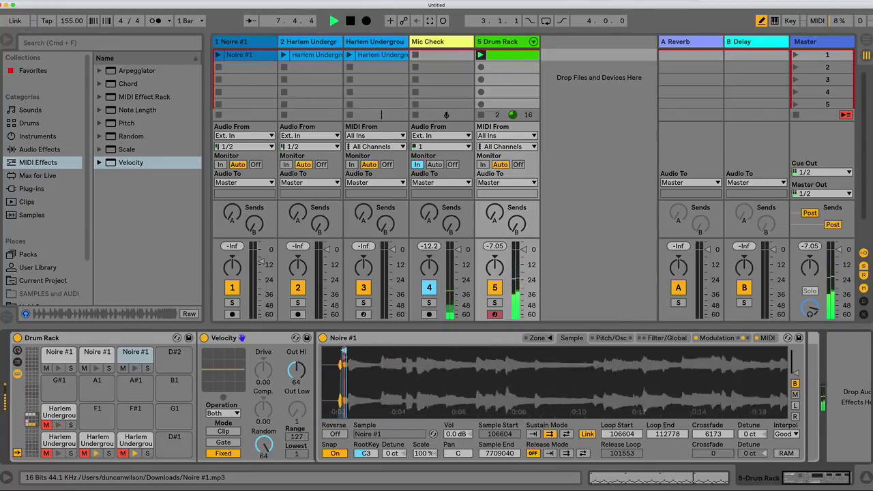
scroll(577, 387, down, 10)
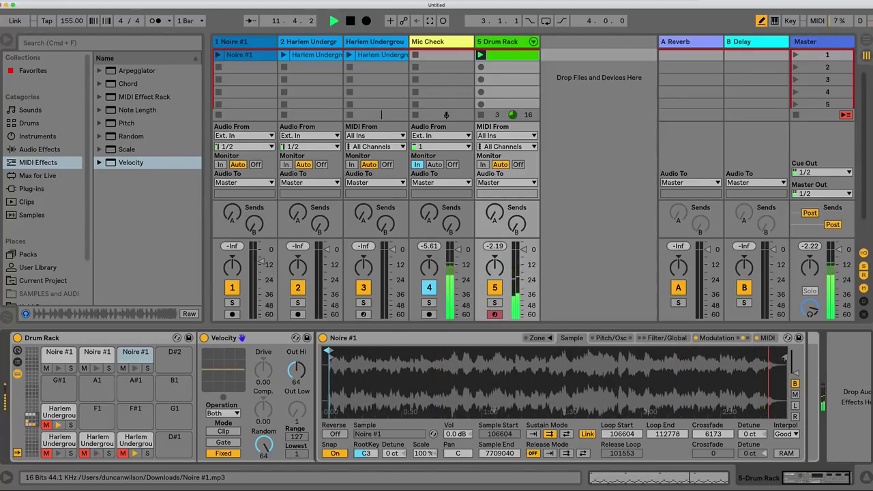
drag(785, 353, 444, 356)
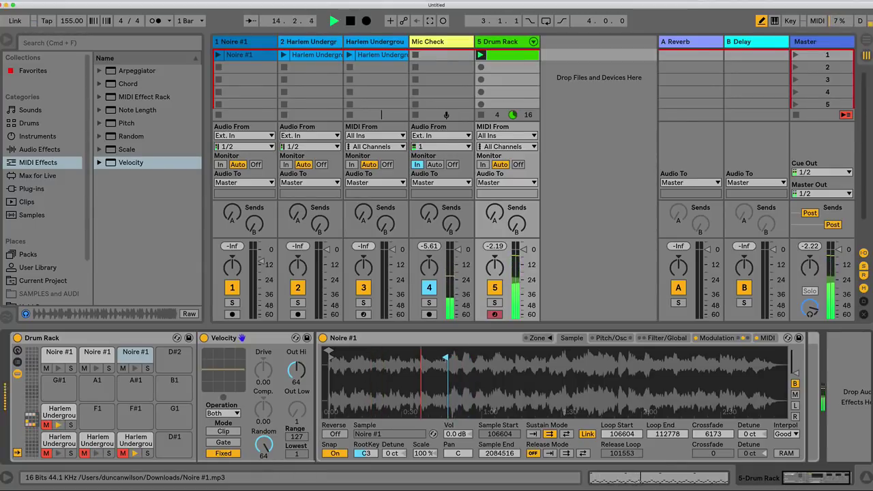
Enable LFO 3 in the D2 Sampler with a random sample-and-hold waveform, retriggering off and a frequency of 30 Hz
click(710, 337)
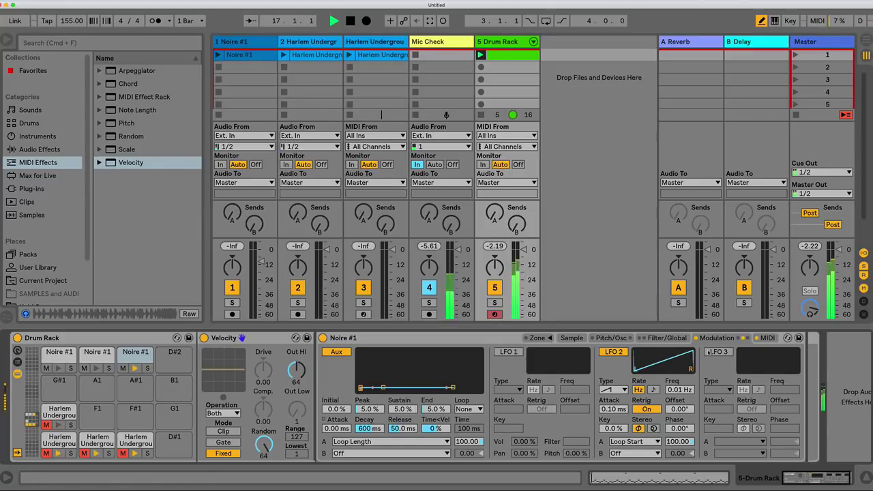
click(717, 352)
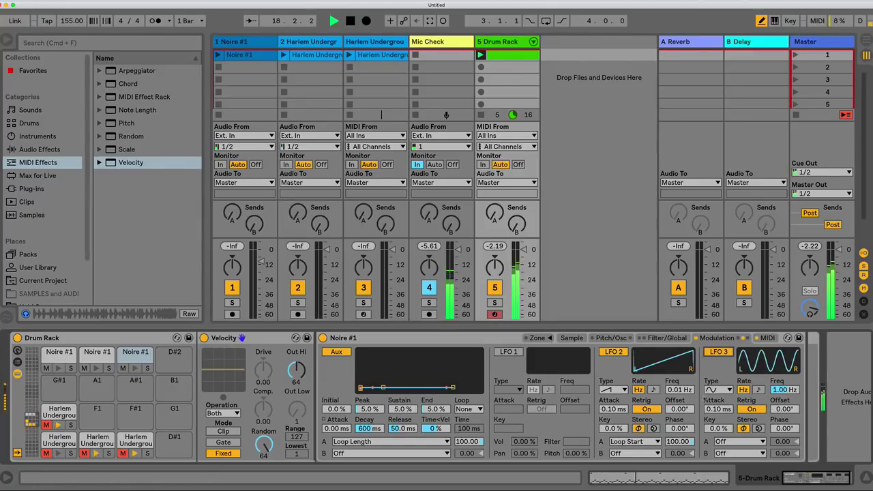
click(719, 389)
click(714, 452)
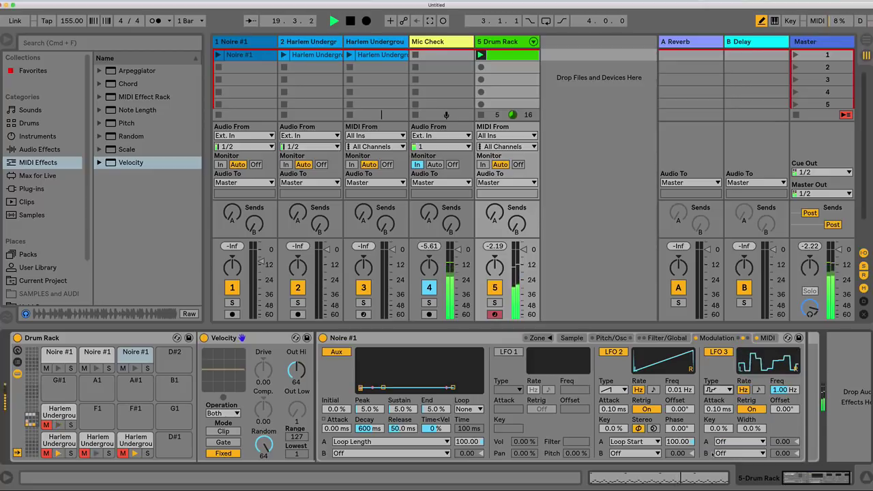
click(762, 409)
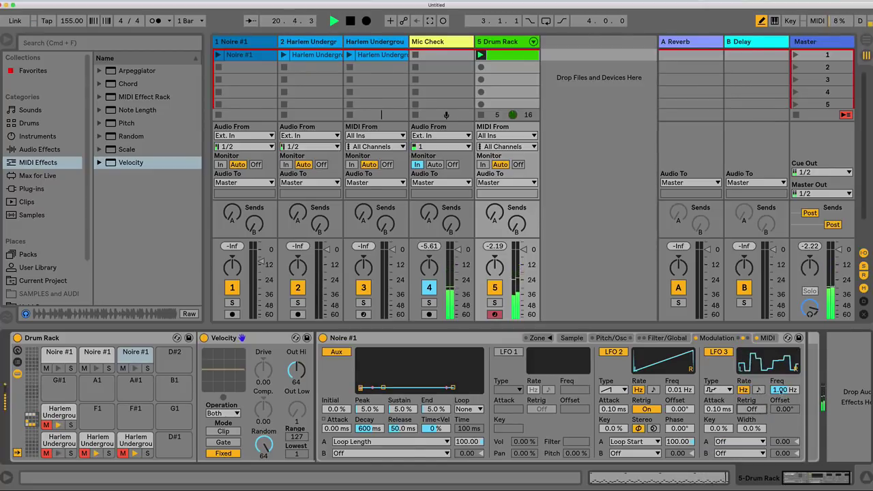
drag(777, 389, 777, 362)
Assign LFO 3's destination A to Loop Start with an amount of 2.49
click(742, 444)
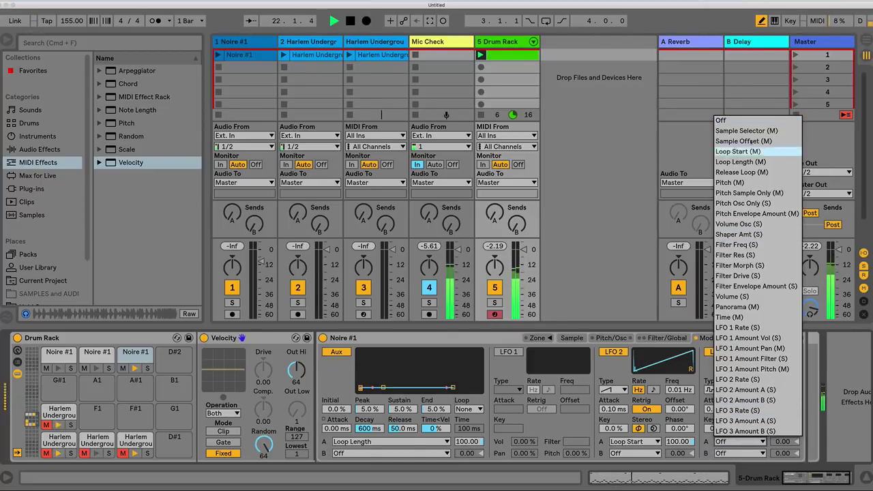
click(751, 150)
mouse_move(777, 441)
mouse_down()
mouse_move(777, 432)
mouse_move(783, 448)
mouse_up()
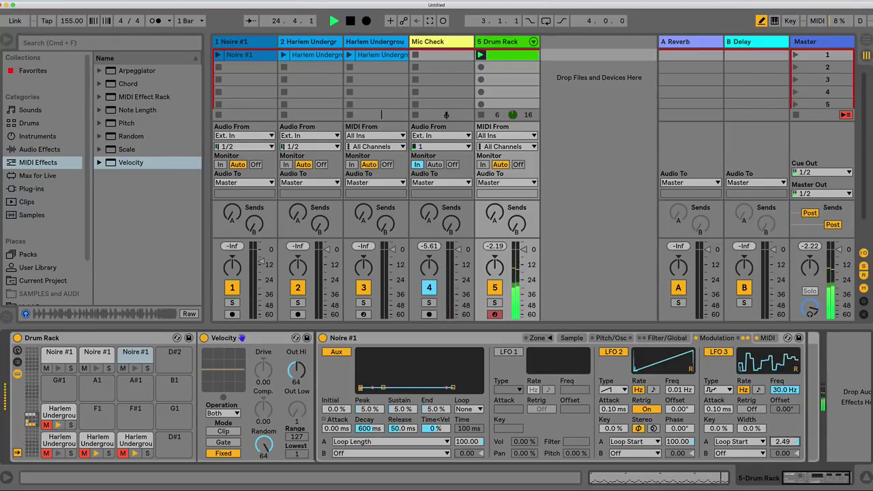
Set the D2 Sampler's loop crossfade to 4341 and stop playback
click(572, 337)
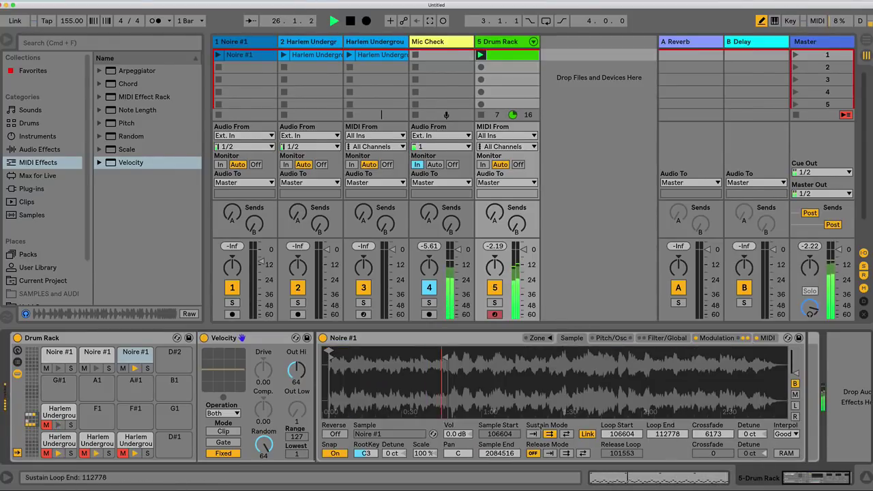
scroll(556, 382, up, 5)
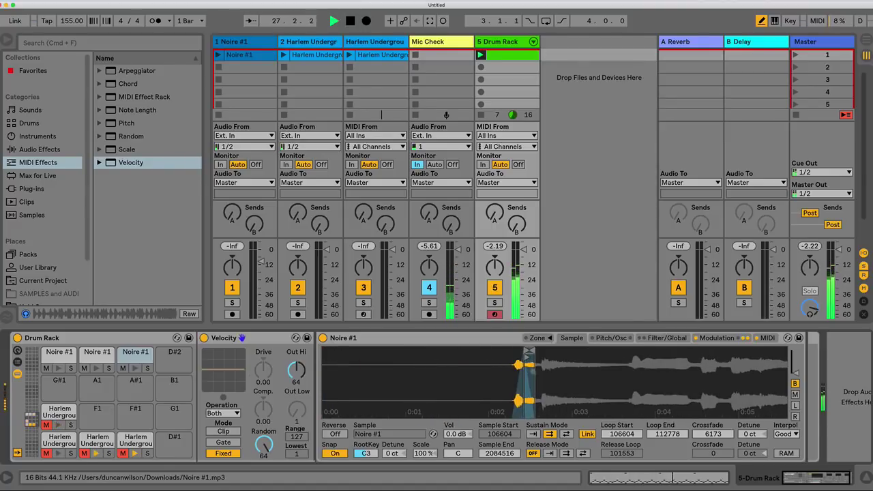
drag(713, 434, 713, 440)
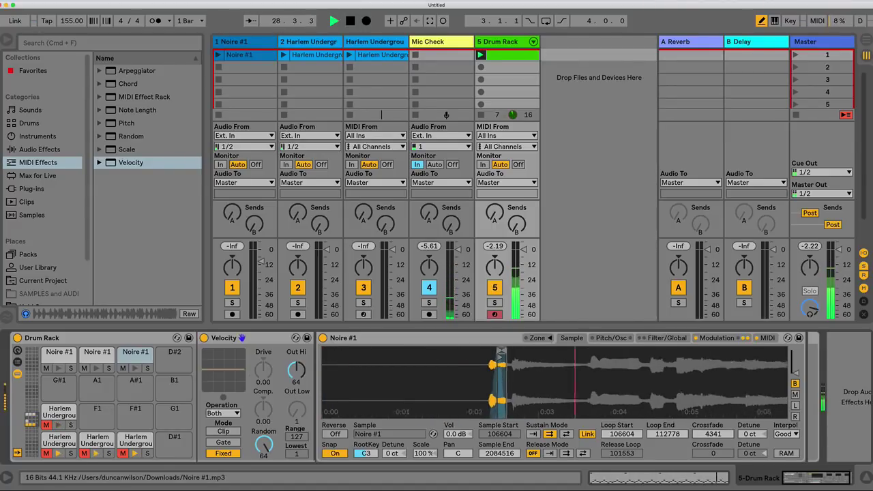
scroll(334, 385, down, 6)
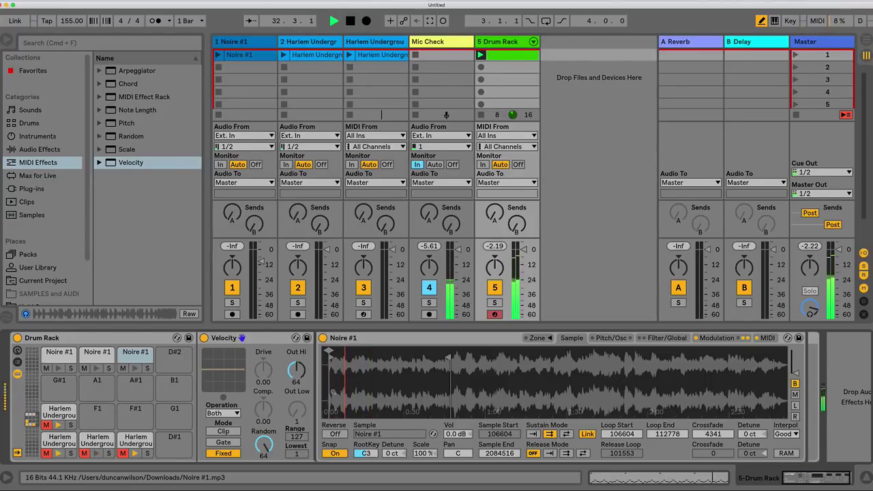
key(space)
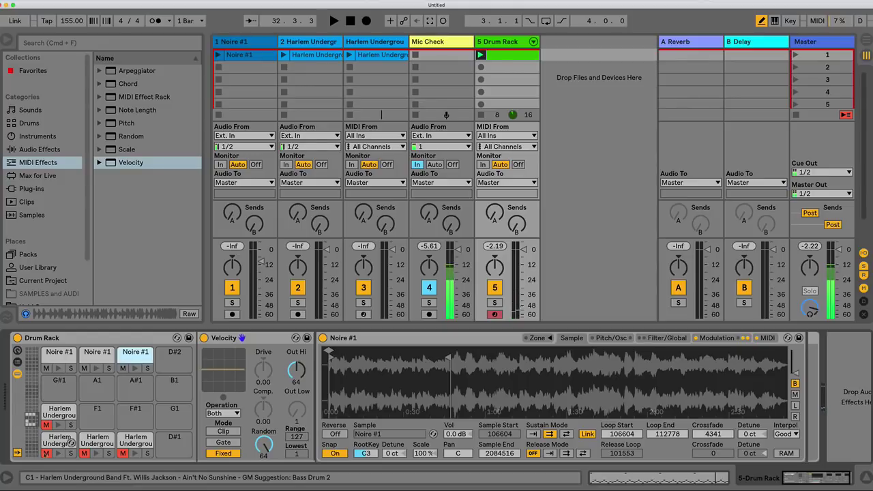
Unmute the Harlem Underground pads on C1, C#1 and E1, and show the rack's chain list with the C2 Noire #1 pad selected
click(47, 424)
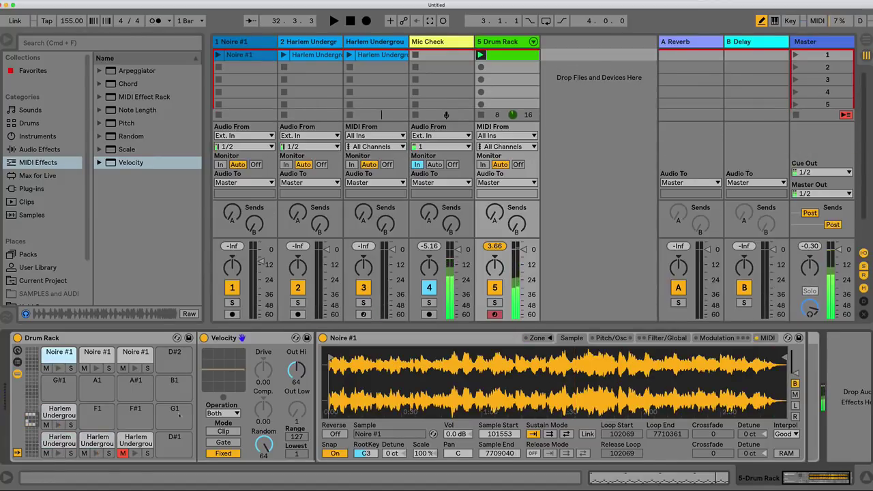
click(55, 352)
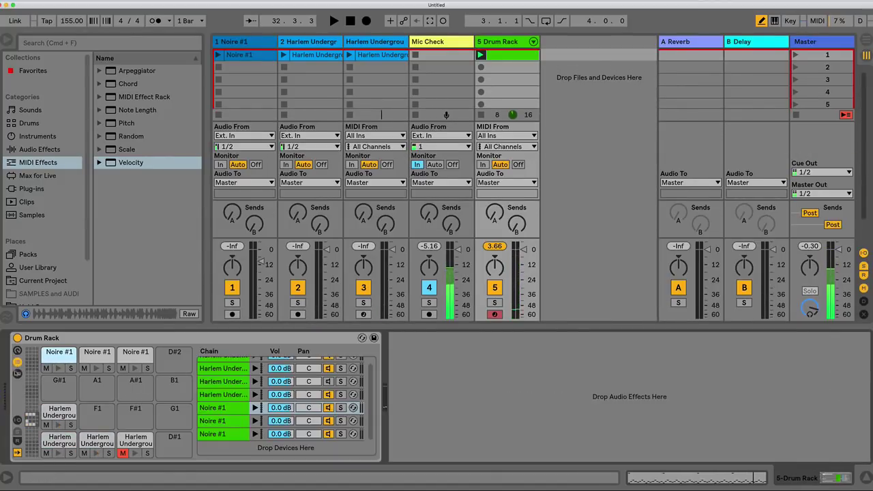
click(17, 361)
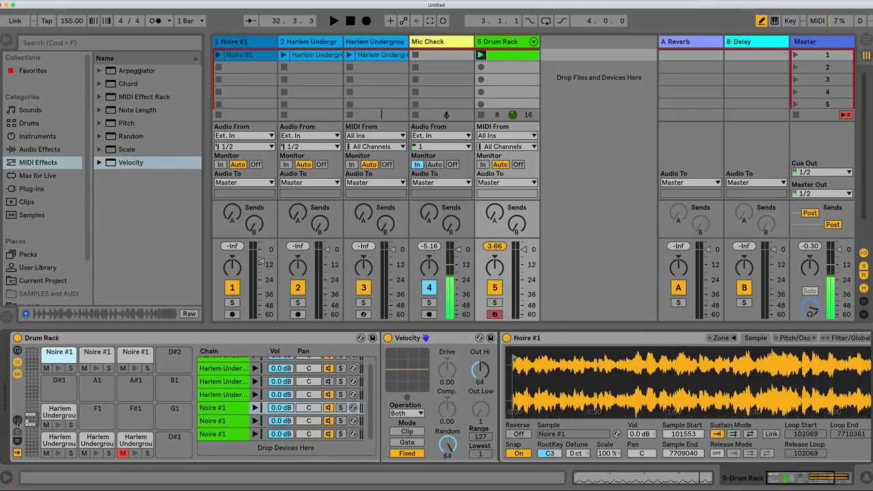
Show the Drum Rack's return chains and add an Echo audio effect as a return chain
click(17, 442)
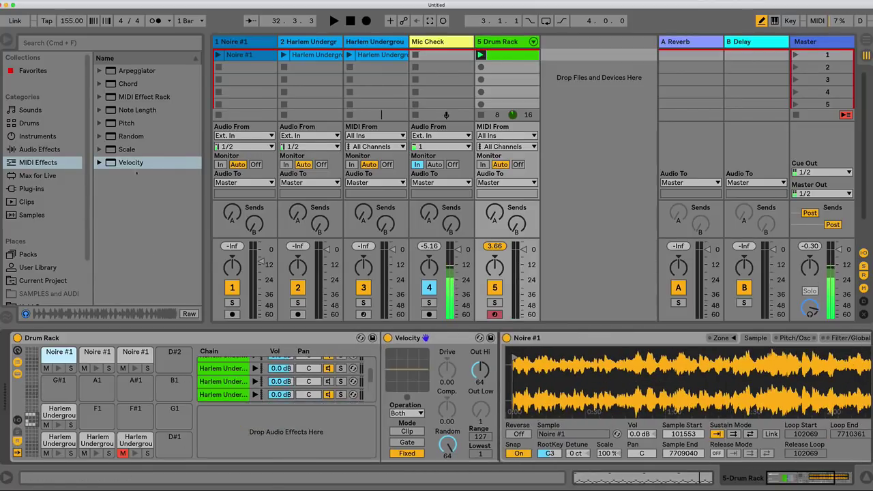
click(42, 150)
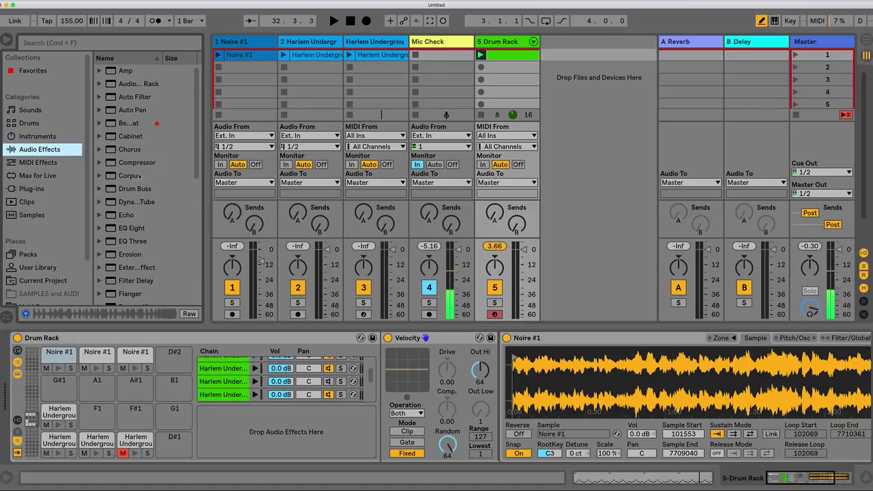
drag(126, 215, 276, 427)
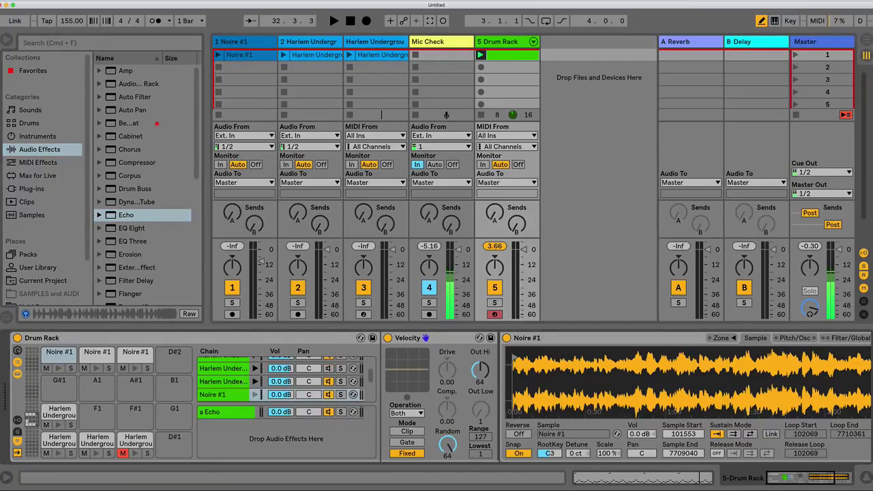
Show the chains' input and output routing and send the C2 Noire #1 chain's audio to the Echo return chain
click(17, 420)
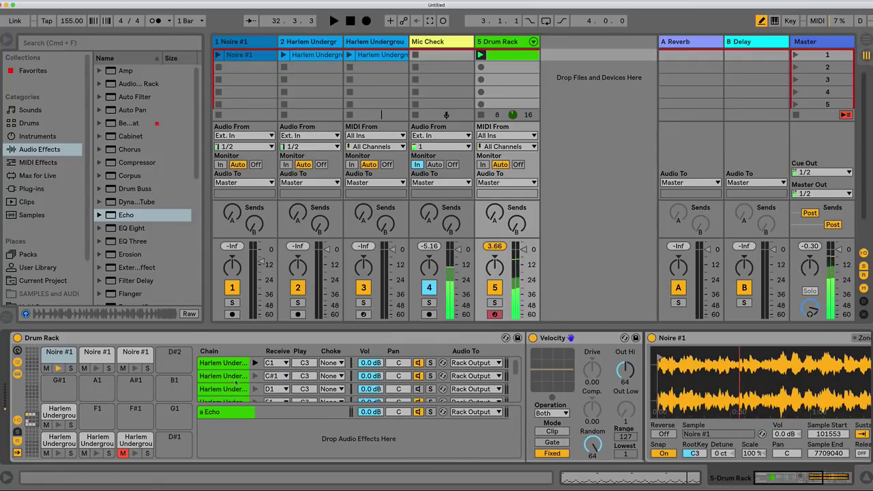
scroll(245, 382, down, 2)
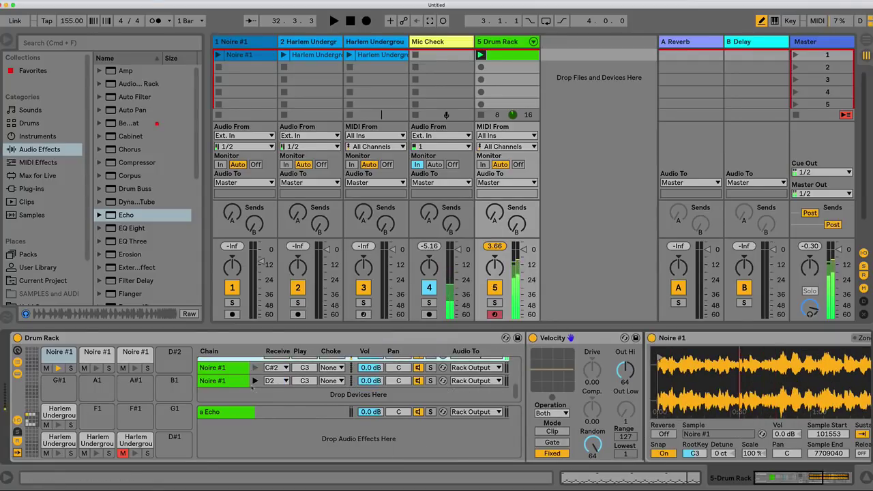
click(244, 382)
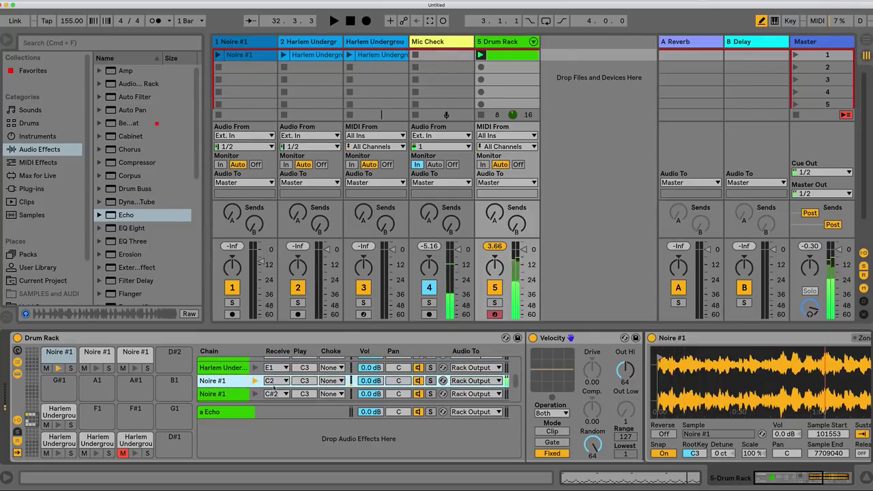
click(466, 382)
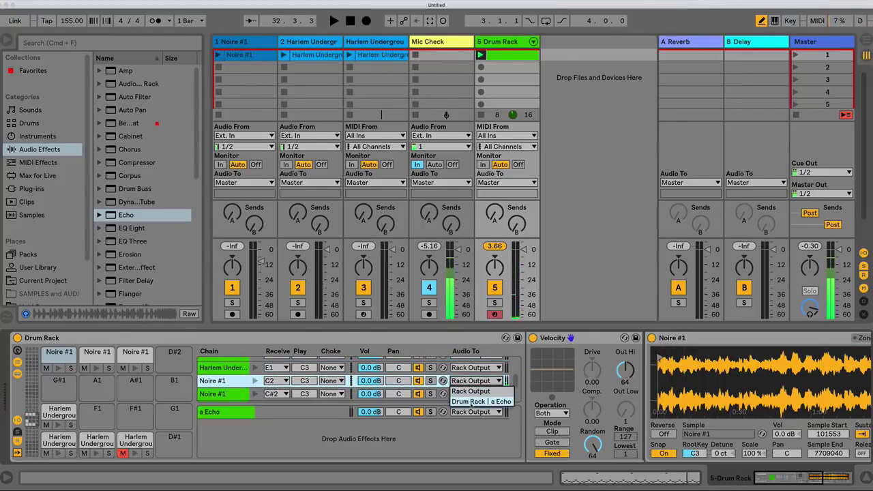
click(475, 401)
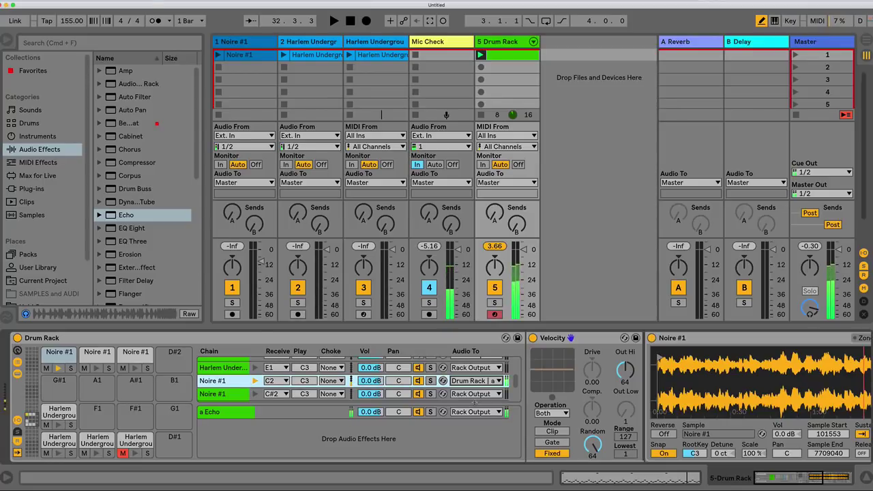
Examine the C2 Sampler's filter and global settings and the Echo device on the return chain
click(804, 481)
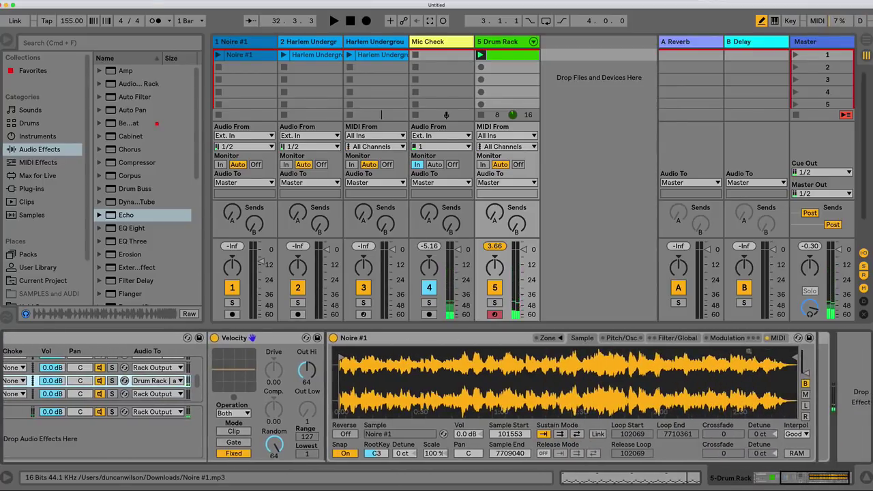
click(729, 339)
click(665, 338)
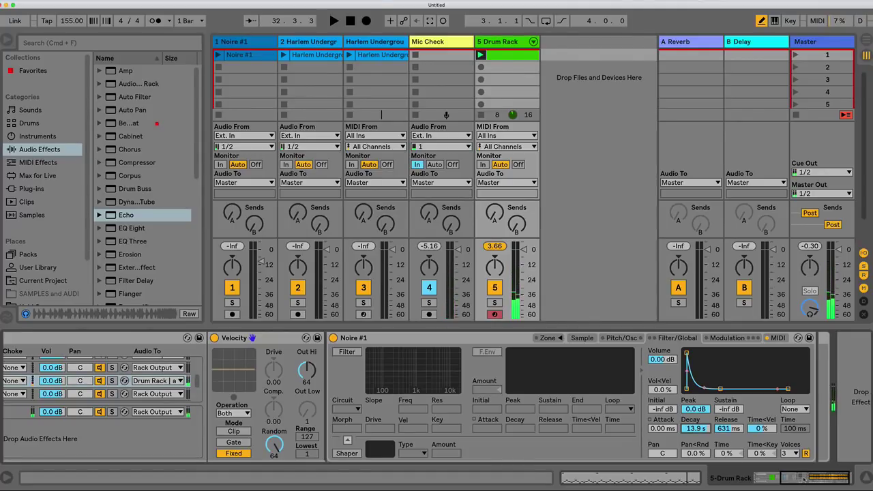
drag(805, 479, 765, 478)
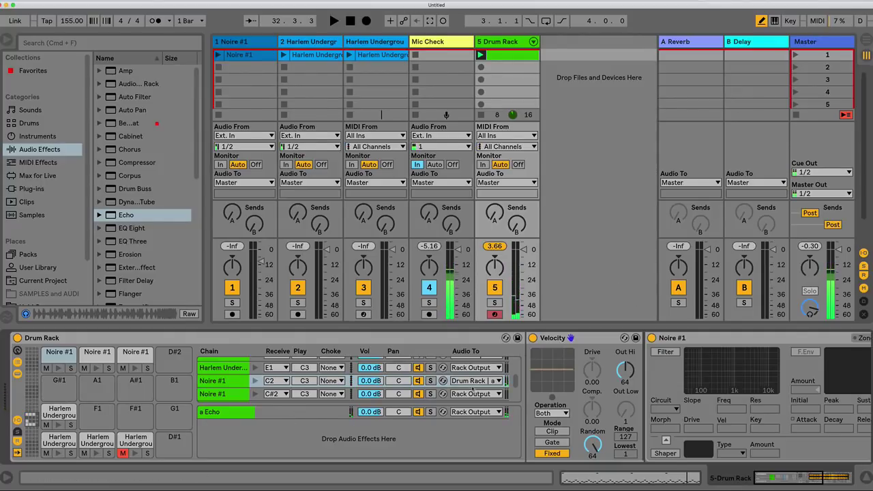
click(225, 412)
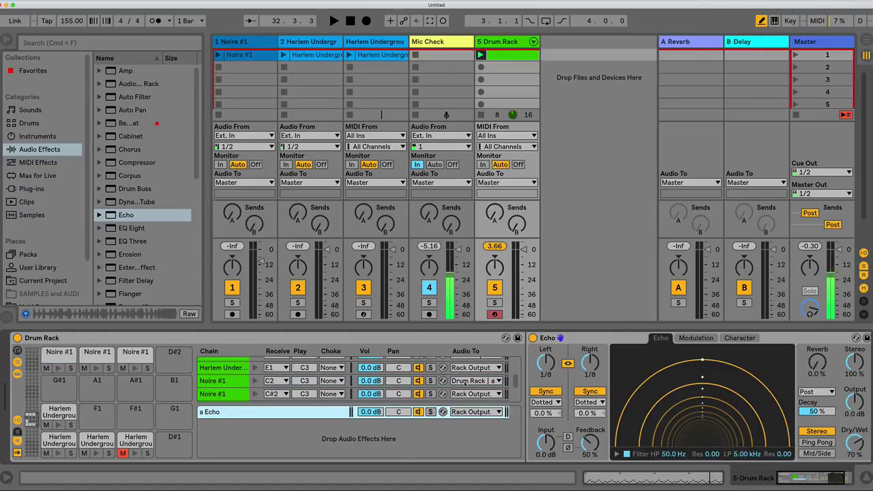
Show the chain send levels, route the C2 Noire #1 chain to Rack Output, and adjust its send to the Echo return
click(17, 431)
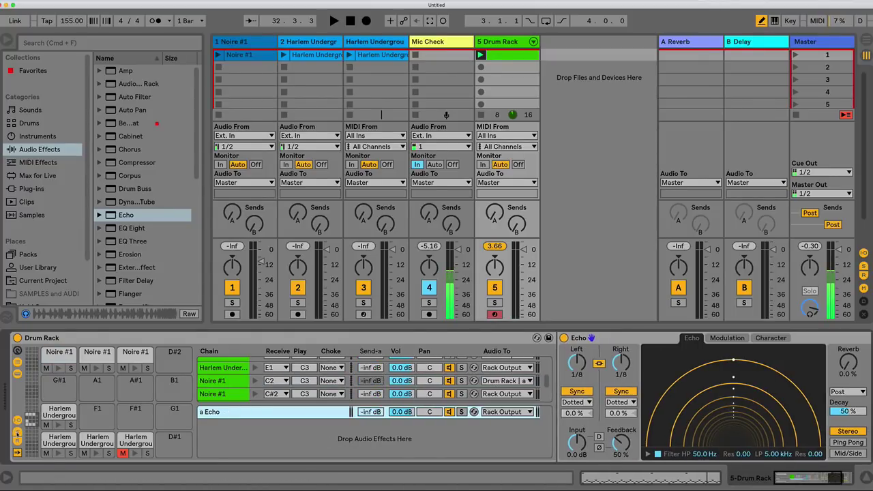
click(502, 380)
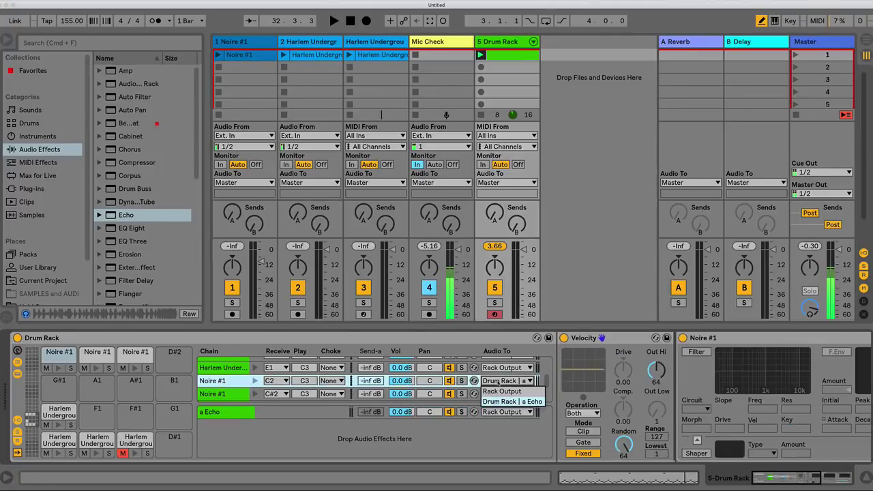
click(511, 386)
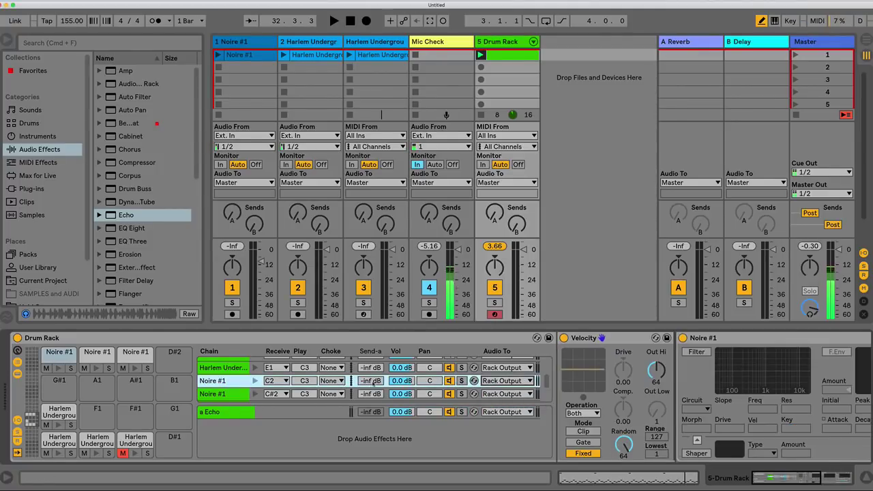
mouse_move(368, 385)
mouse_down()
mouse_move(367, 365)
mouse_move(366, 386)
mouse_up()
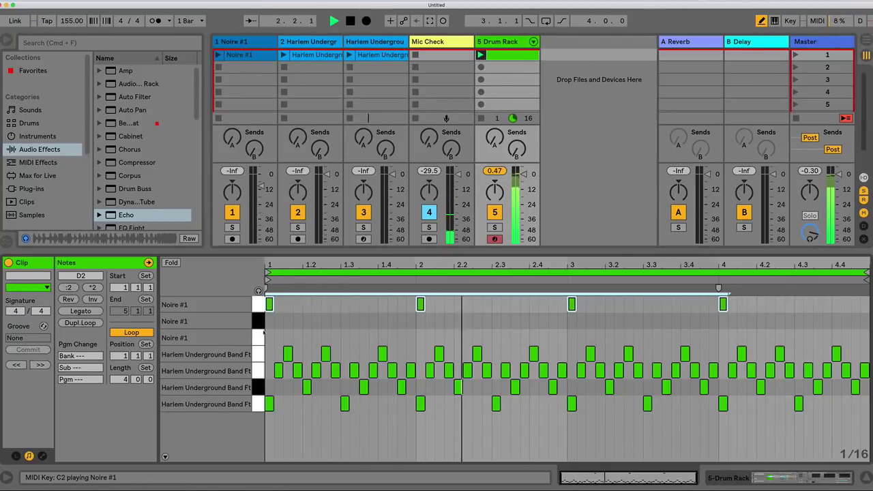
Add sixteenth Noire #1 notes on C2 at the start of each of the clip's four bars
click(269, 337)
click(420, 337)
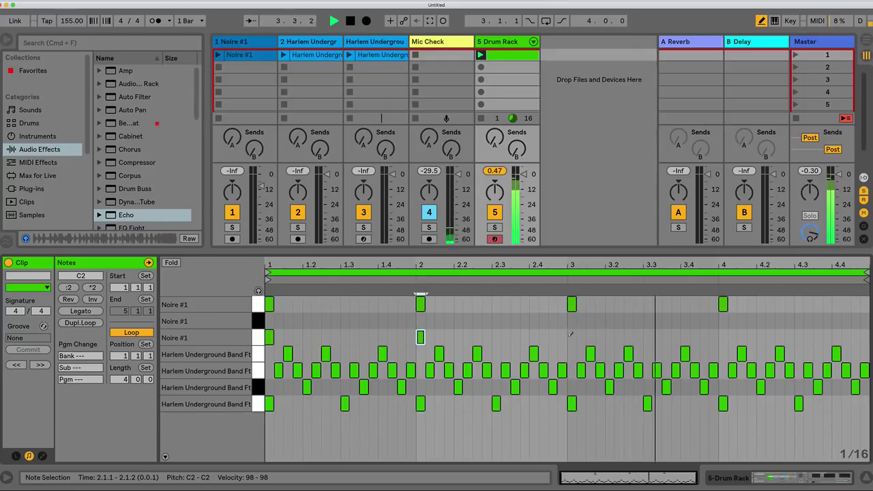
click(571, 337)
click(723, 337)
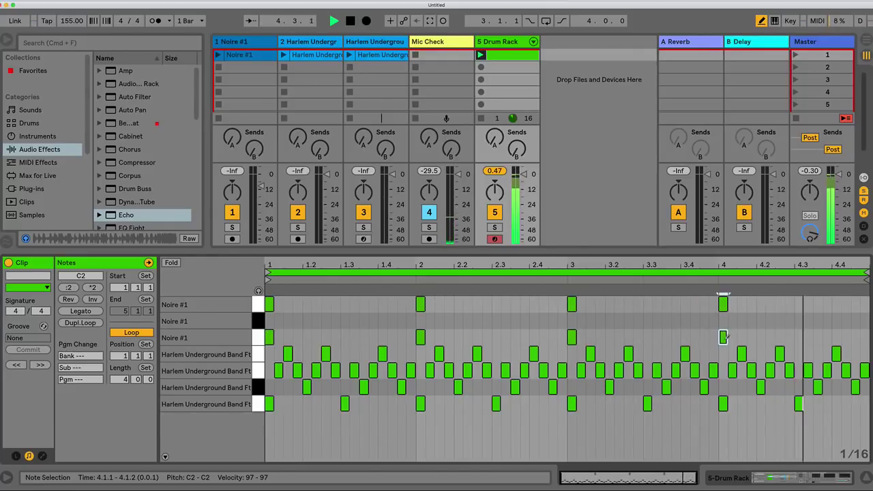
click(723, 304)
click(572, 304)
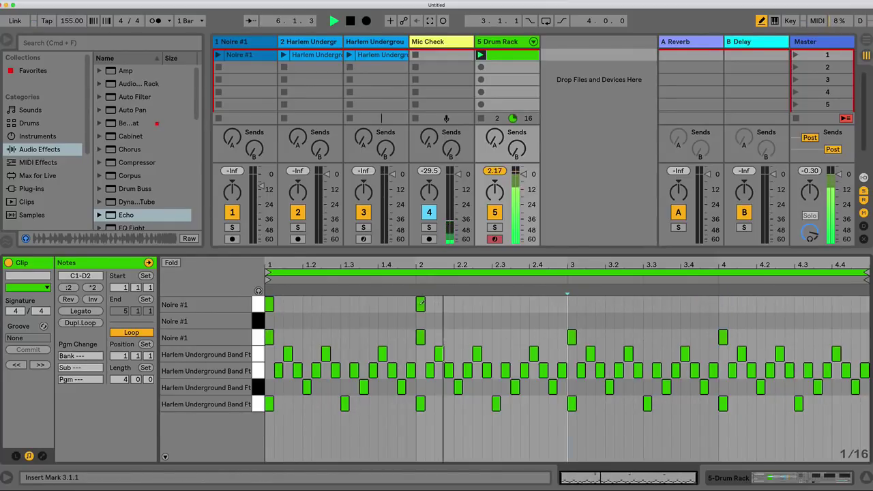
click(420, 305)
click(270, 304)
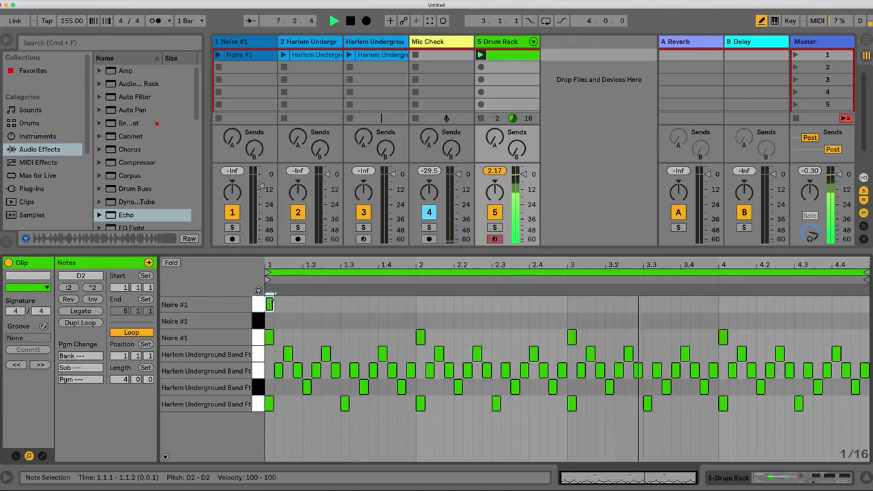
key(shift+Tab)
key(super+alt+i)
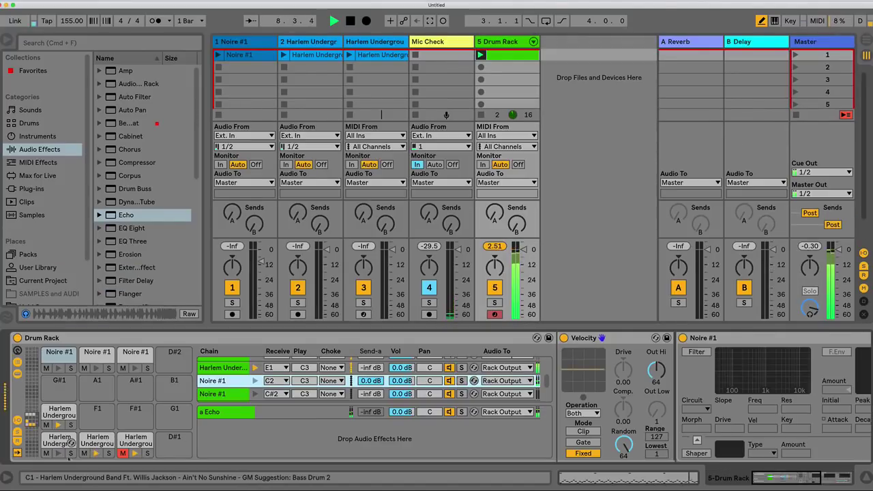
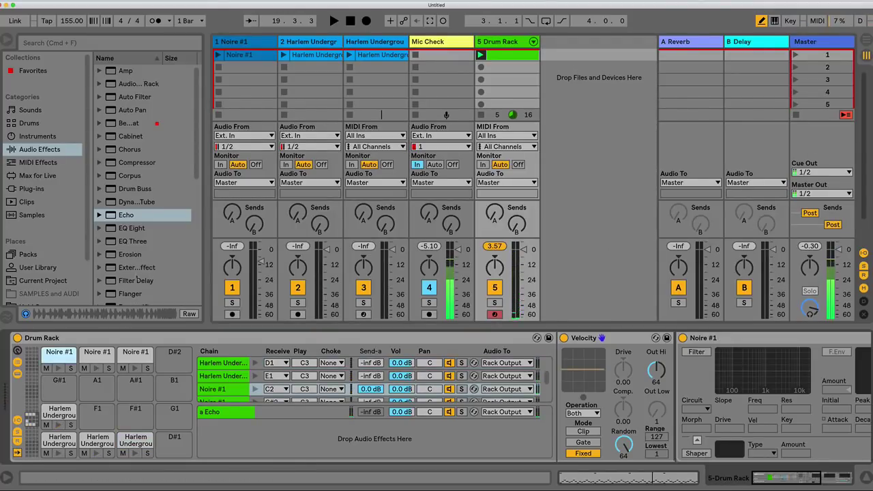
Load the Noire #1 clip from the first track onto the Drum Rack's G#1 pad, audition it, and show its full one-shot Simpler controls
click(240, 56)
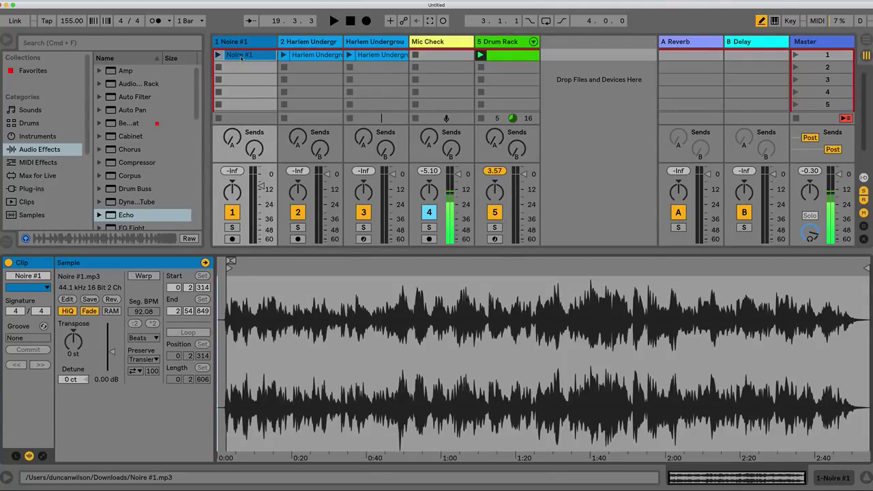
click(502, 44)
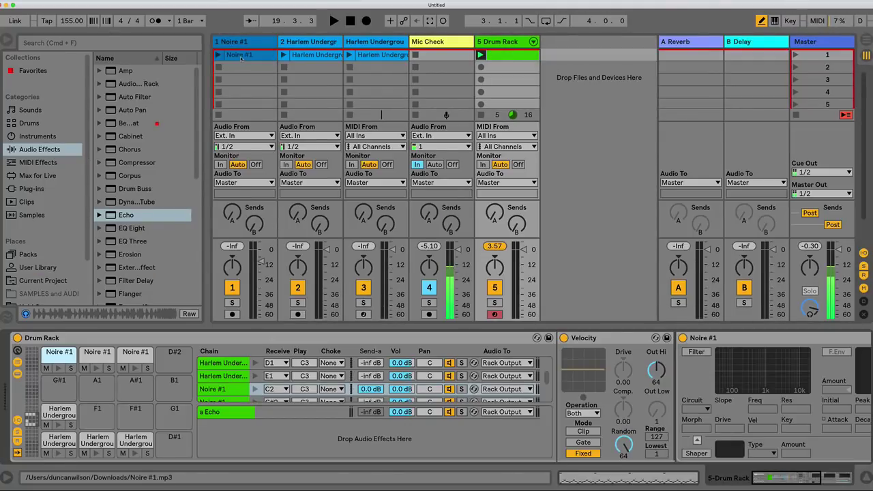
drag(55, 382, 56, 386)
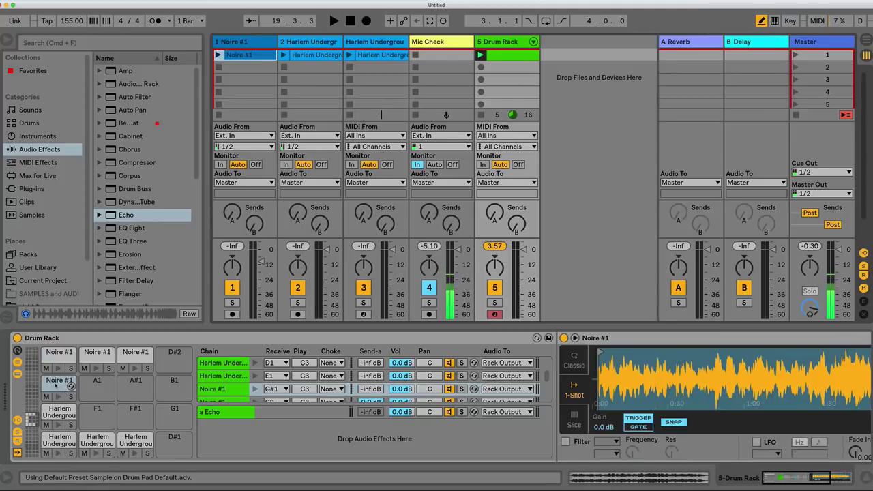
click(54, 384)
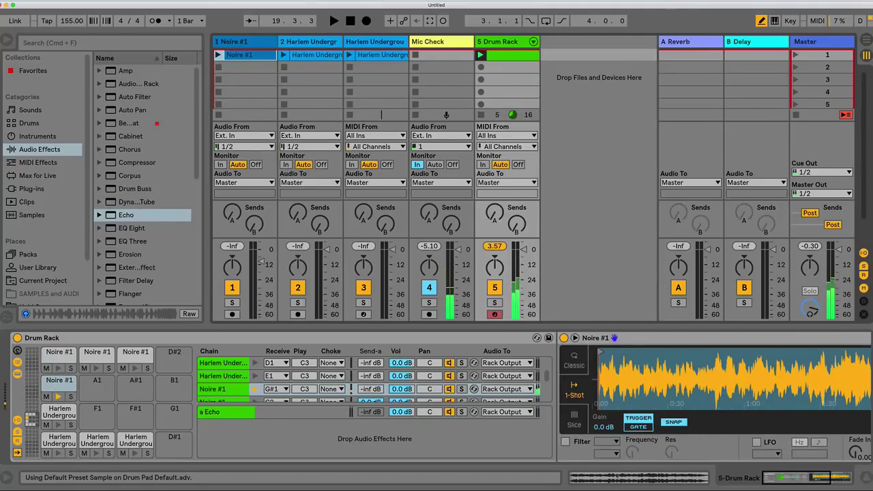
drag(796, 481, 818, 482)
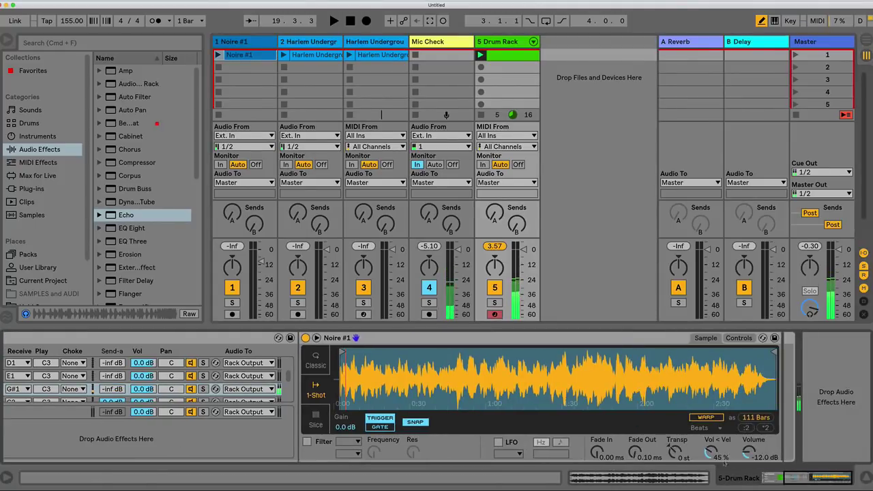
Set the Noire #1 sample's volume to 0.0 dB and its velocity-to-volume amount to 0.0 %
drag(749, 454, 749, 436)
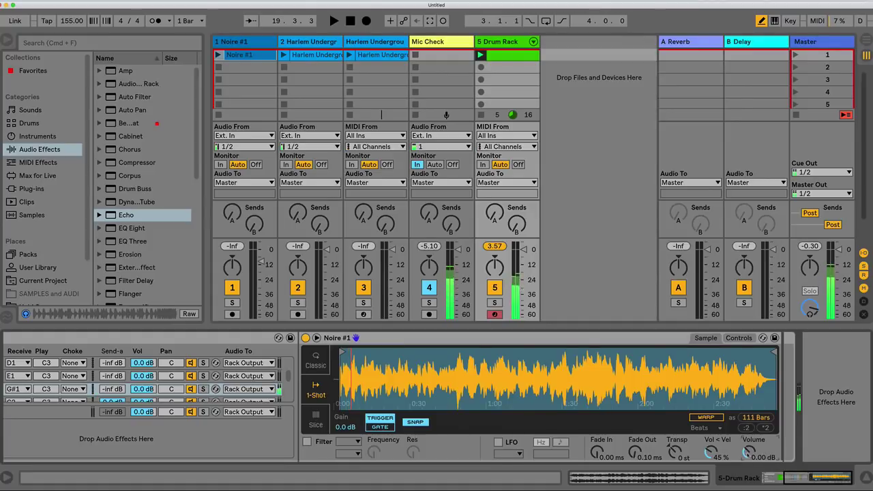
right_click(749, 452)
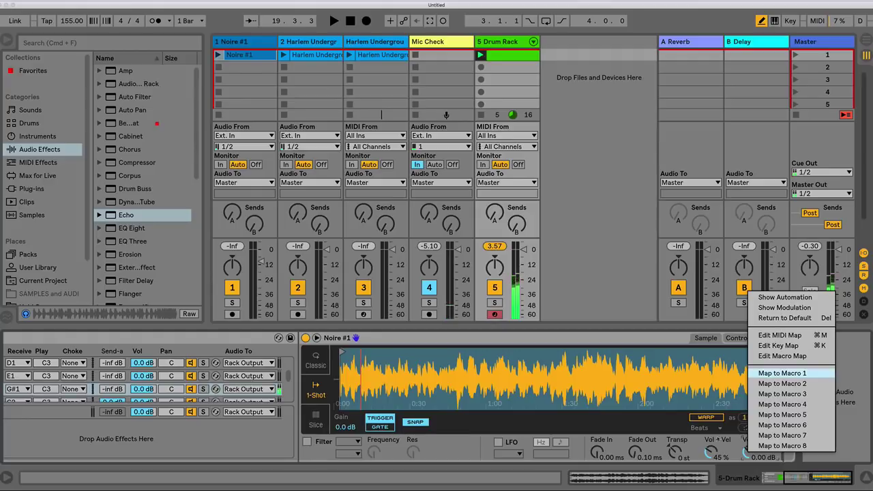
click(710, 461)
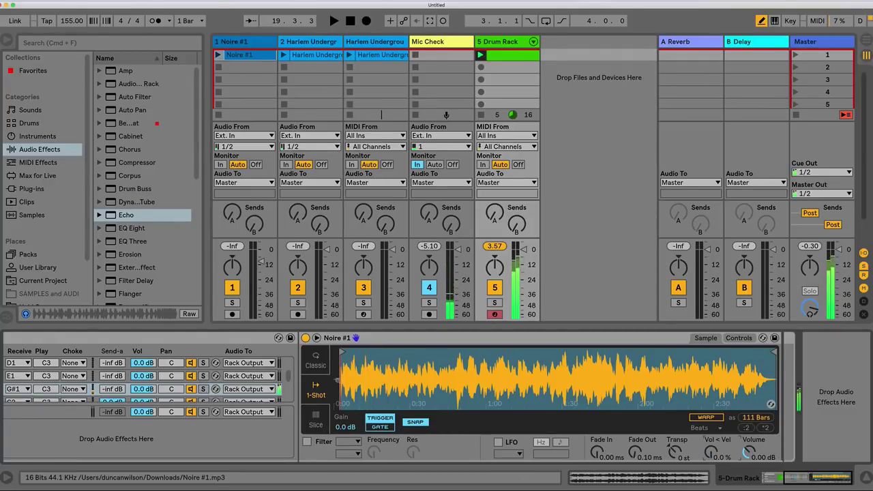
Try different start points along the Noire #1 sample and trim it to a 2-beat region at about 0:44
scroll(338, 358, up, 5)
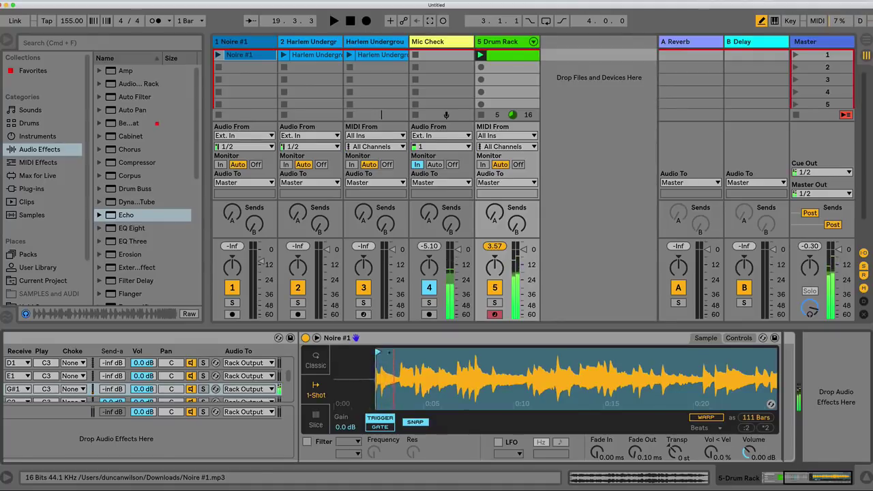
mouse_move(378, 352)
mouse_down()
mouse_move(633, 348)
mouse_move(713, 363)
mouse_up()
scroll(539, 378, right, 5)
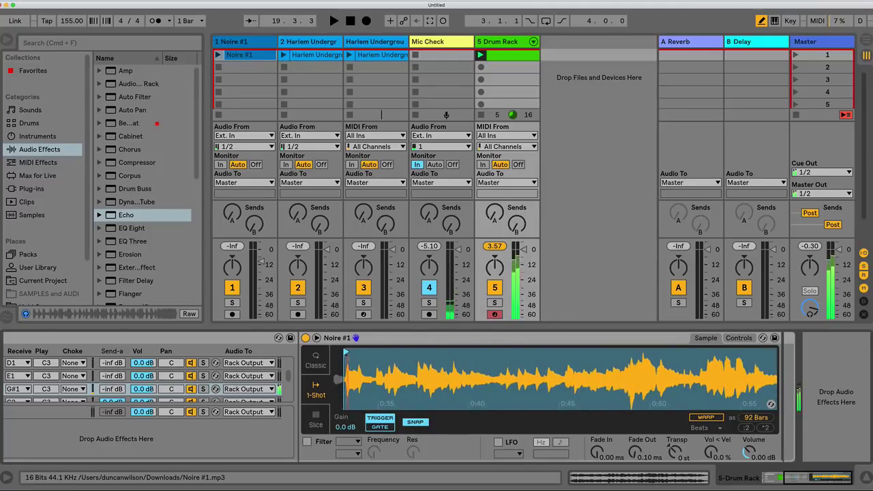
drag(346, 353, 659, 353)
scroll(659, 379, right, 4)
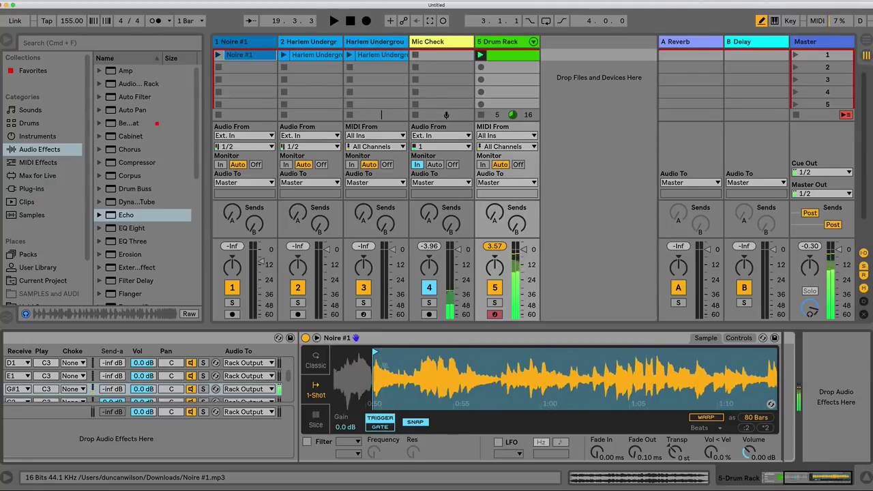
drag(373, 353, 629, 353)
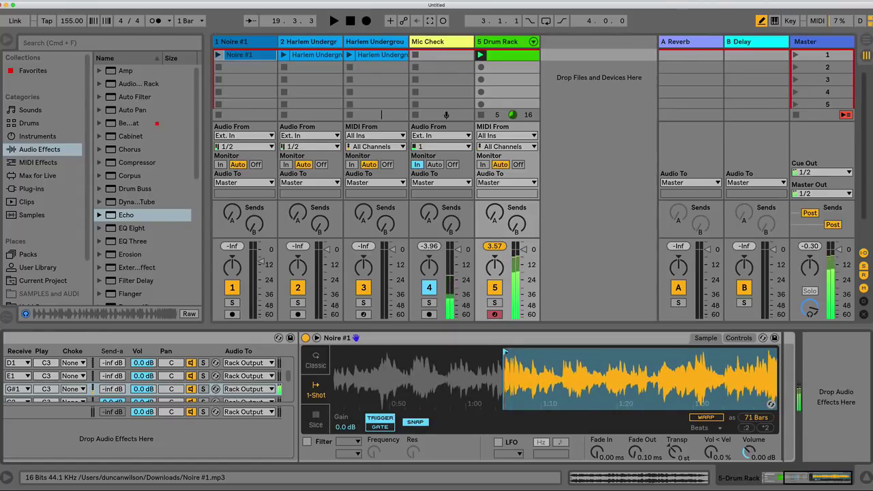
drag(505, 353, 701, 352)
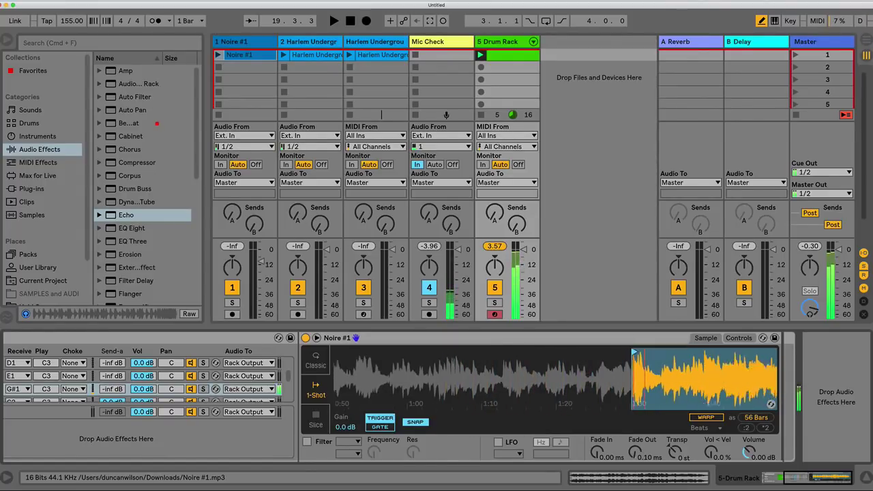
mouse_move(564, 352)
mouse_down()
mouse_move(587, 353)
mouse_move(547, 353)
mouse_move(597, 353)
mouse_move(467, 353)
mouse_move(739, 353)
mouse_move(345, 353)
mouse_move(464, 353)
mouse_up()
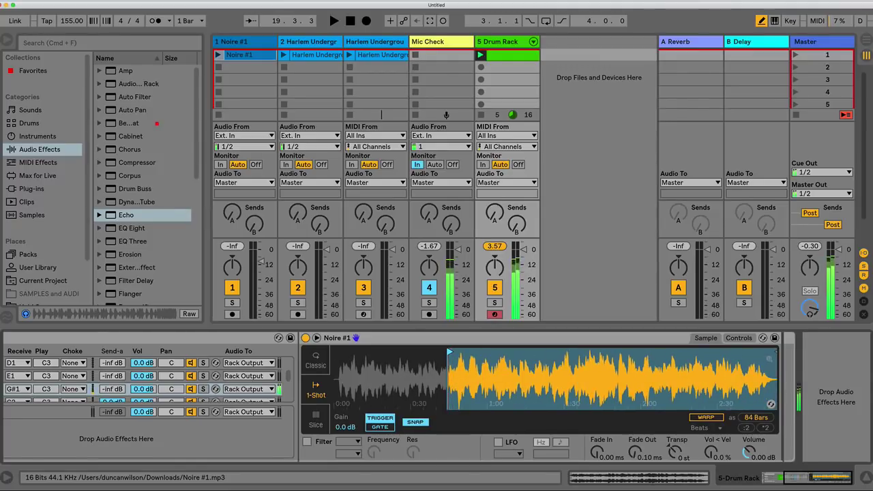
drag(775, 353, 454, 350)
scroll(450, 352, up, 5)
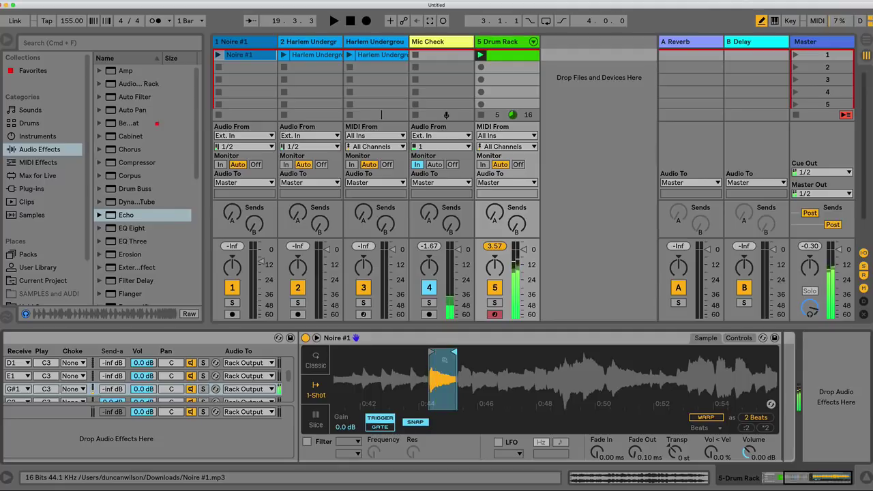
Turn on the filter for the trimmed Noire #1 sample
click(306, 441)
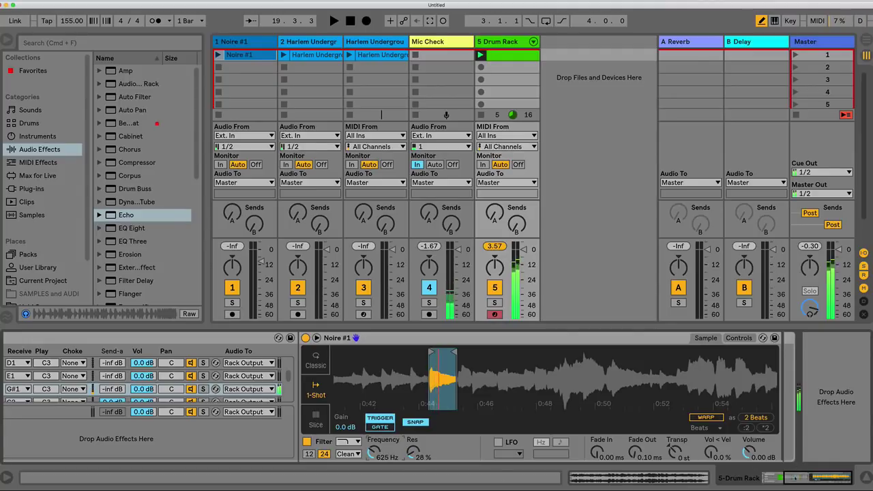
click(490, 316)
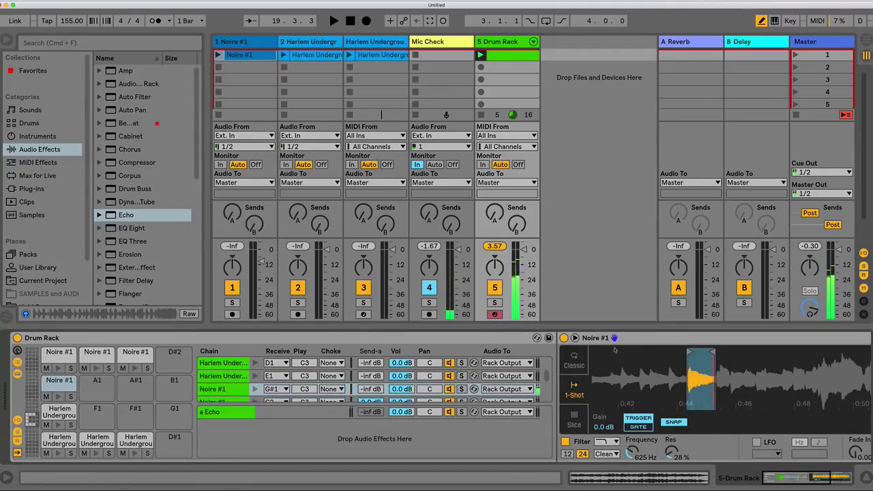
scroll(615, 350, down, 5)
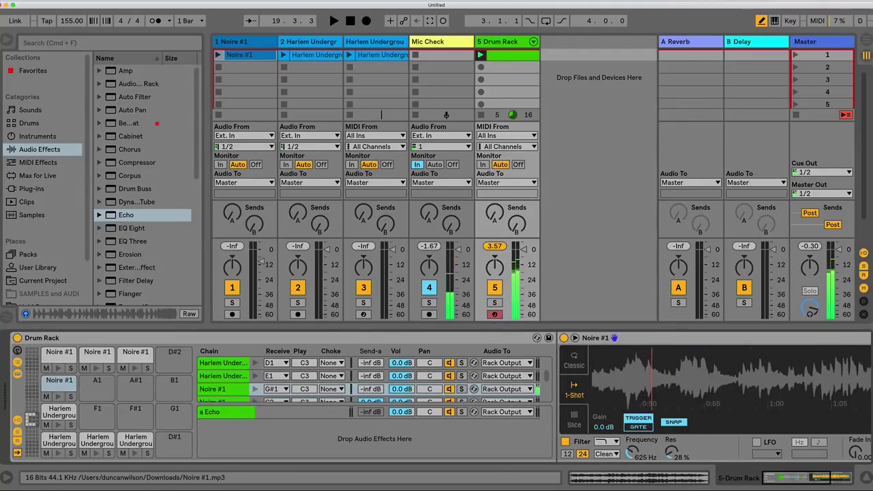
scroll(340, 397, right, 3)
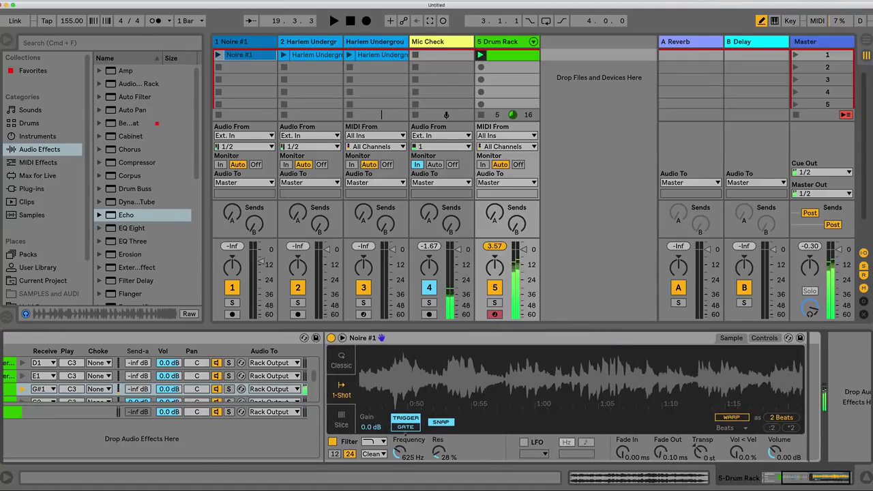
Switch the Noire #1 sample to Classic playback and set decay to 1.06 s, sustain to -19 dB and a shorter release
click(341, 360)
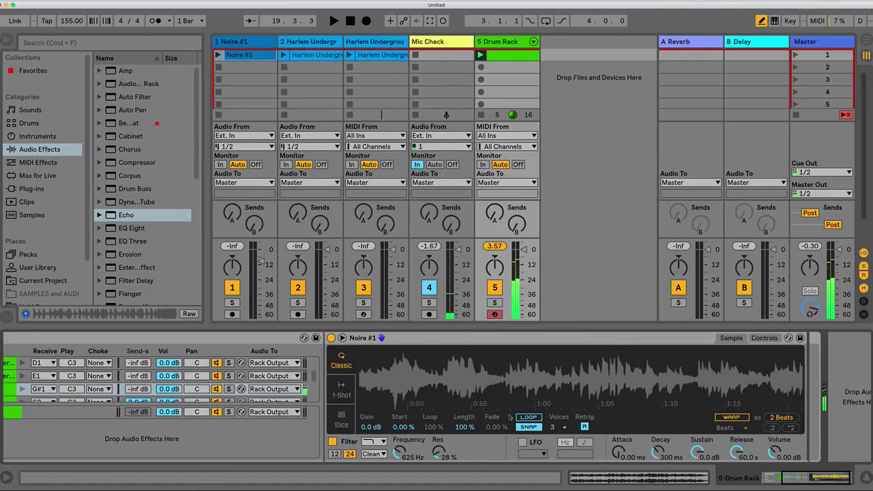
scroll(509, 395, down, 4)
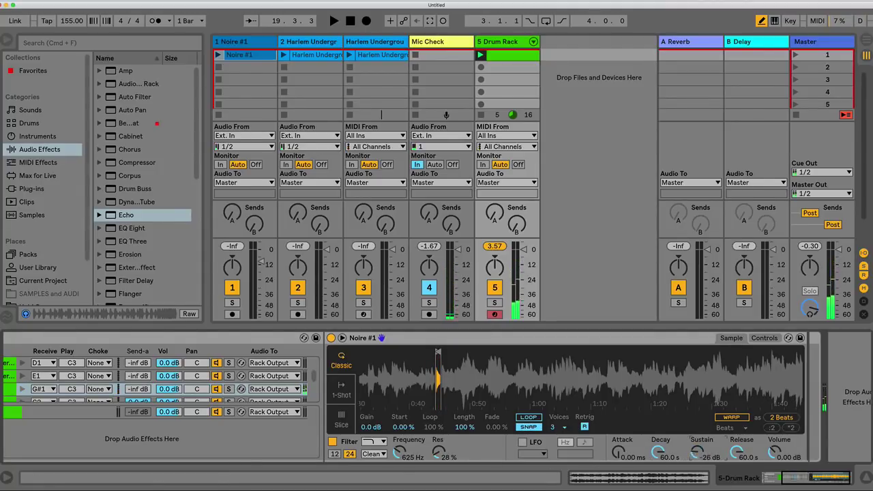
drag(696, 451, 696, 447)
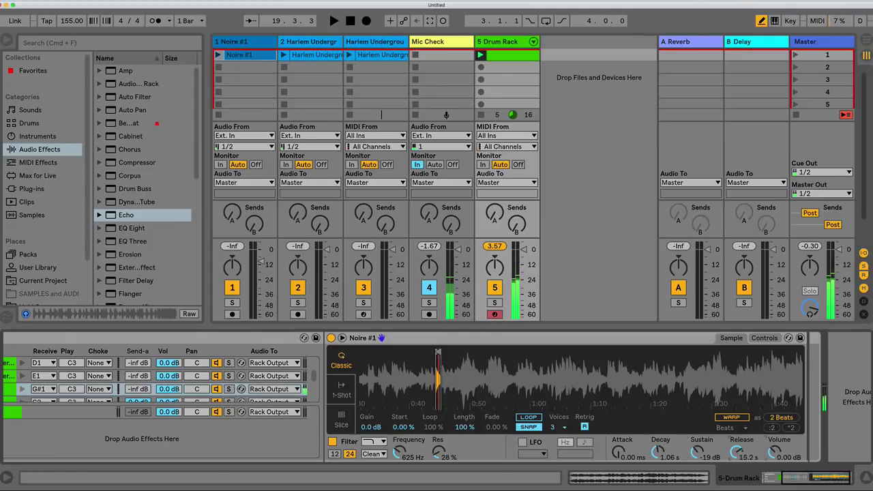
Open the Drum Rack clip, play it and add G#1 Noire #1 notes at the start of each of the four bars
double_click(512, 56)
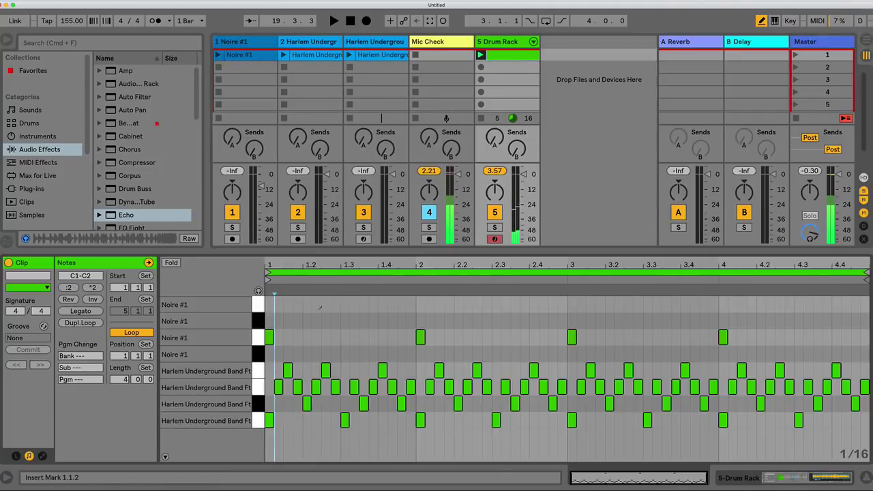
click(269, 354)
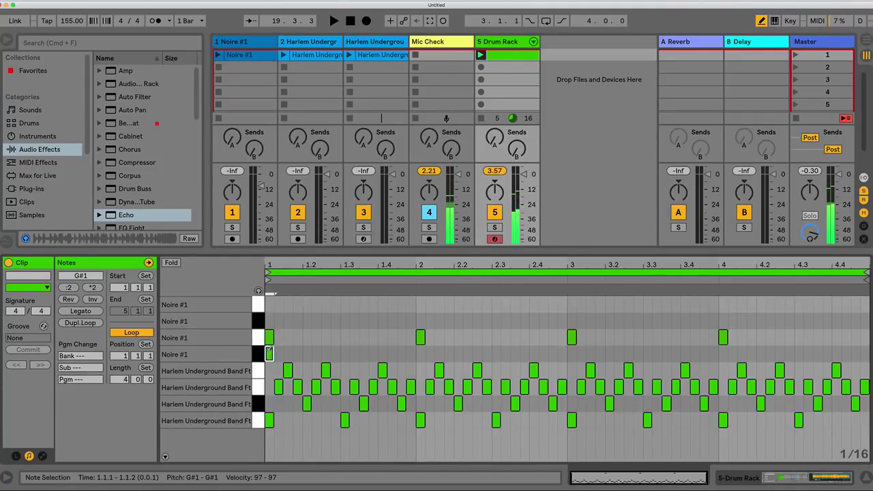
key(space)
click(421, 354)
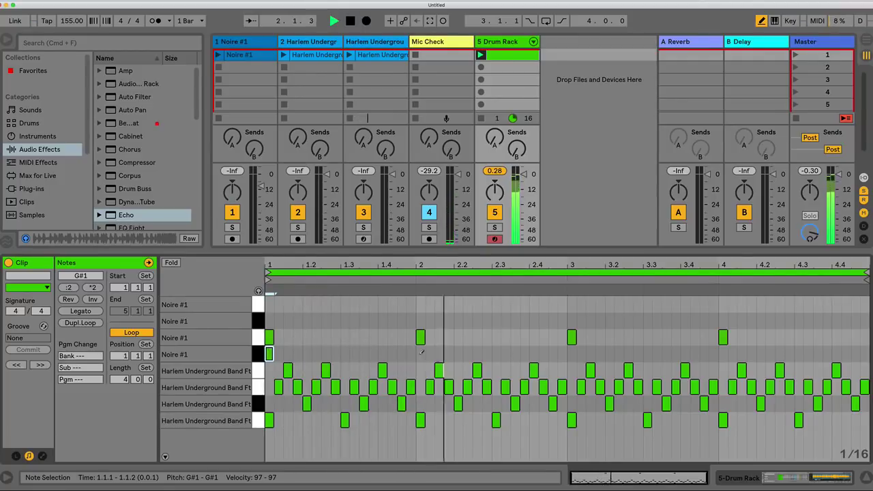
click(572, 353)
click(723, 353)
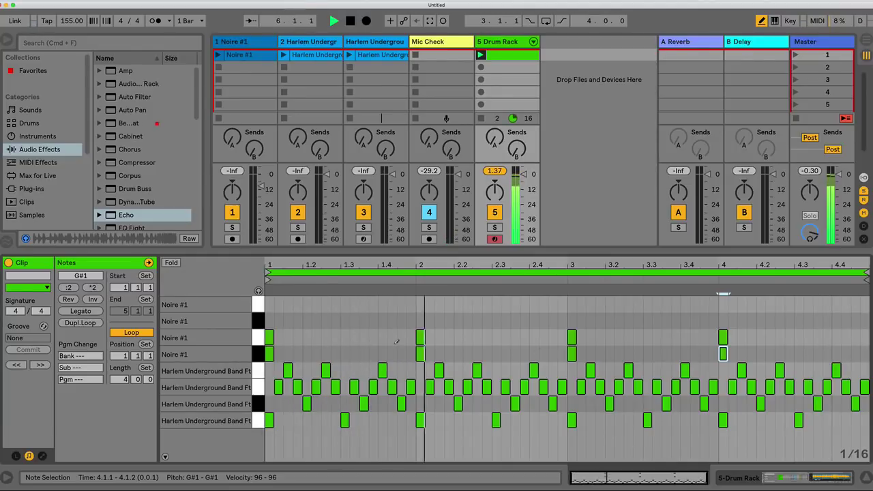
Add notes in the upper two Noire #1 rows at the start of all four bars, with an extra D2 sixteenth after bars 2 and 3's first
click(270, 304)
click(269, 321)
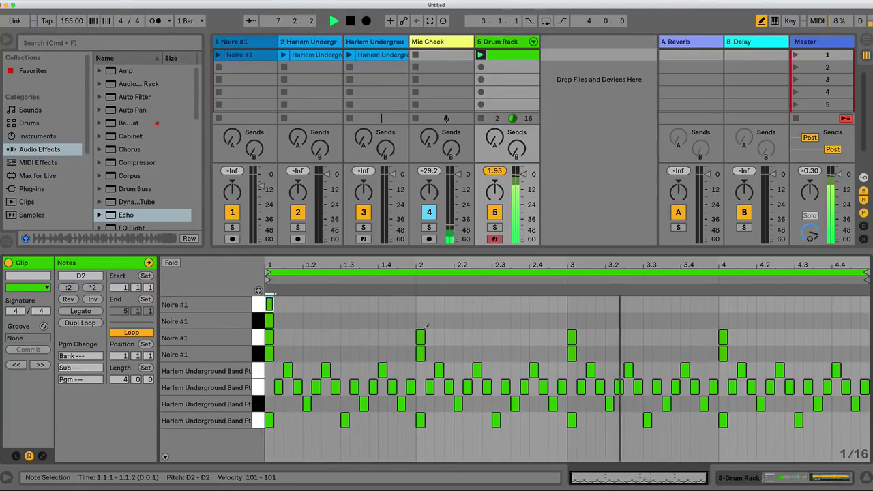
click(421, 320)
click(421, 305)
click(430, 304)
click(572, 304)
click(572, 320)
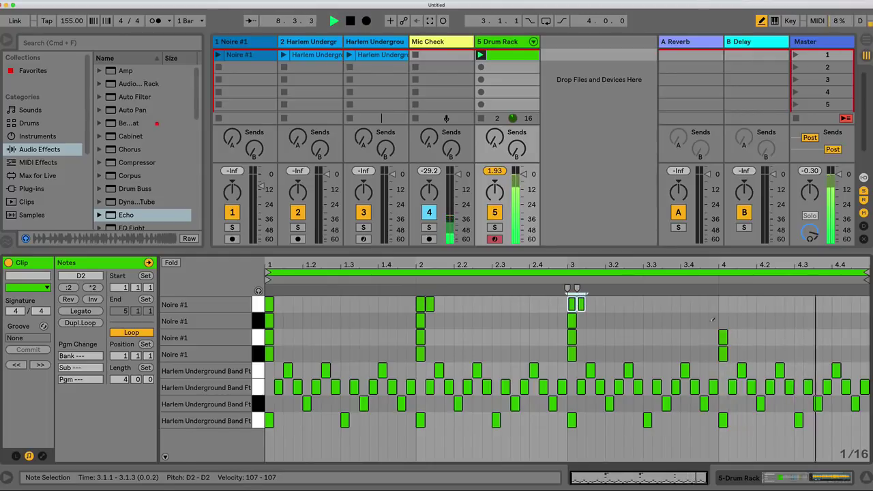
click(581, 304)
click(723, 321)
Return to the Drum Rack's devices and set the song tempo to 140 BPM
key(shift+Tab)
key(super+alt+i)
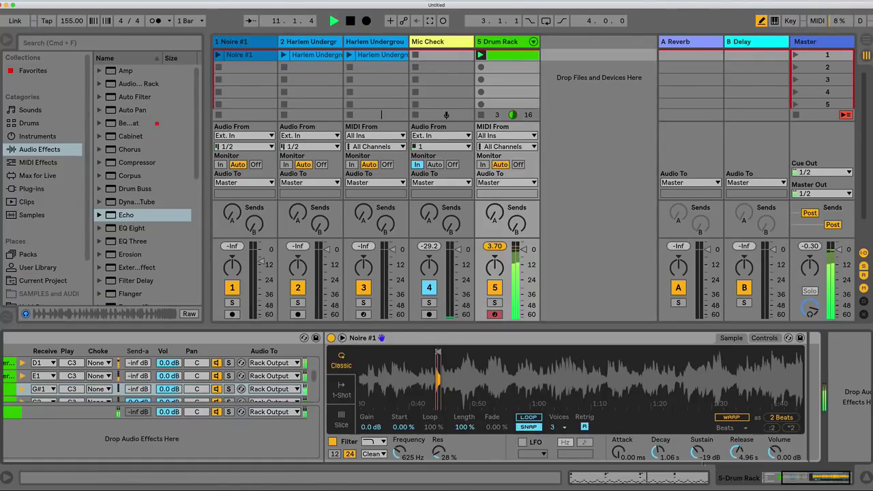
scroll(437, 395, left, 5)
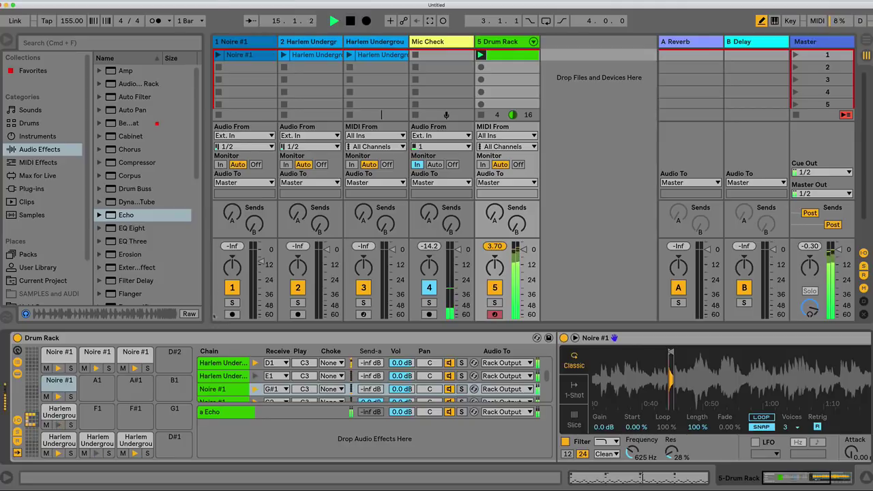
mouse_move(72, 20)
mouse_down()
mouse_move(72, 28)
mouse_move(71, 21)
mouse_up()
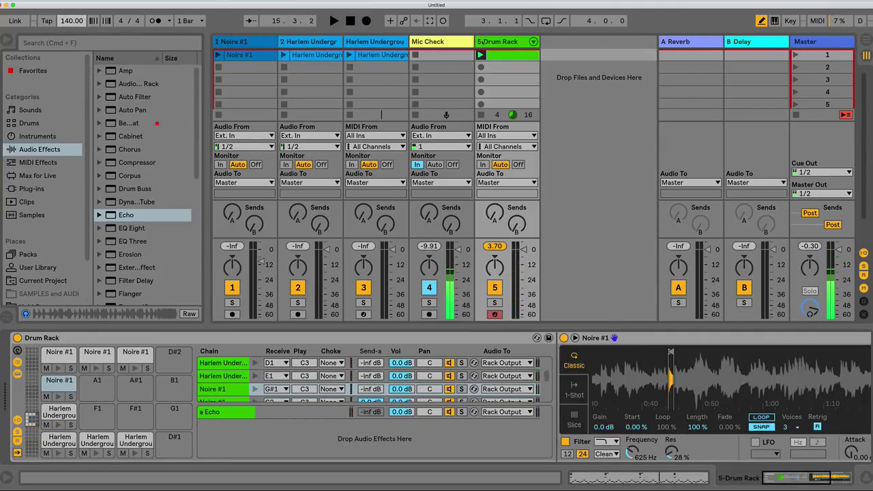
Stretch all of the Drum Rack clip's notes to double time, making an eight-bar loop, and play it
double_click(506, 55)
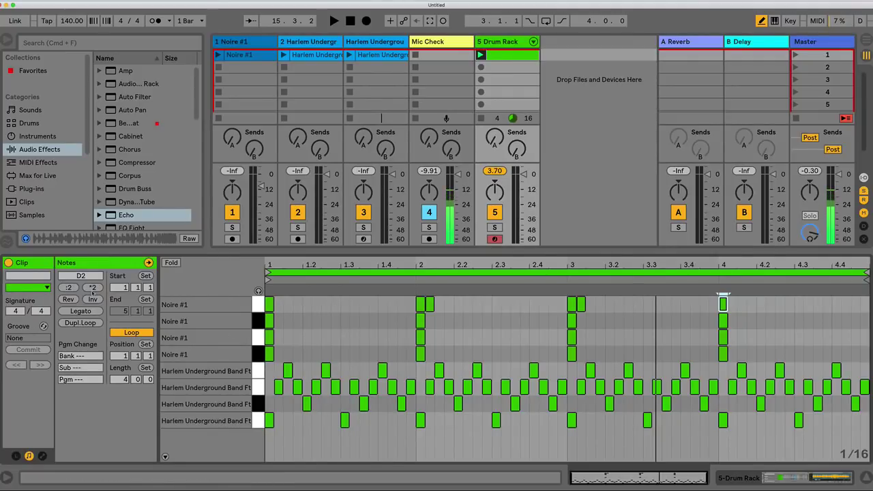
click(92, 287)
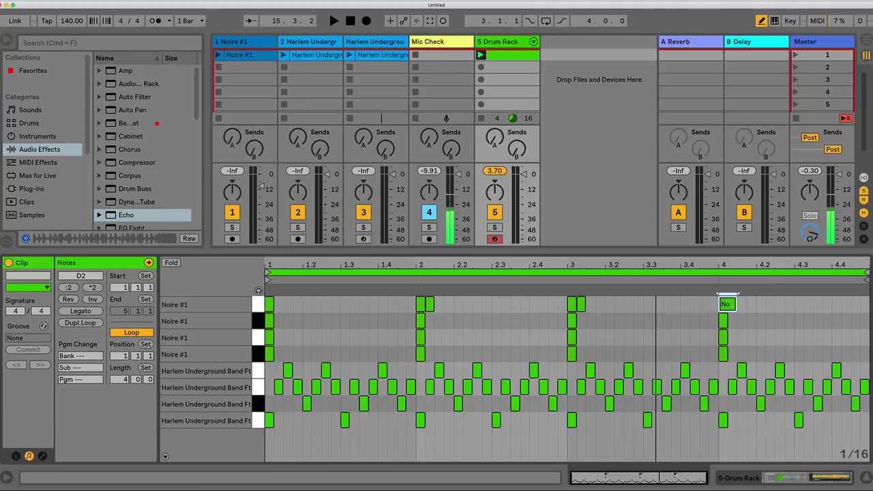
key(super+z)
click(728, 300)
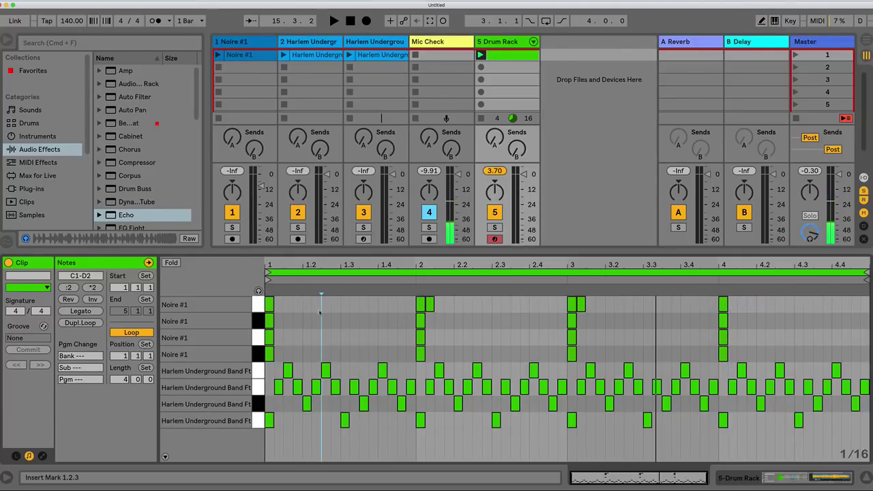
click(93, 288)
key(space)
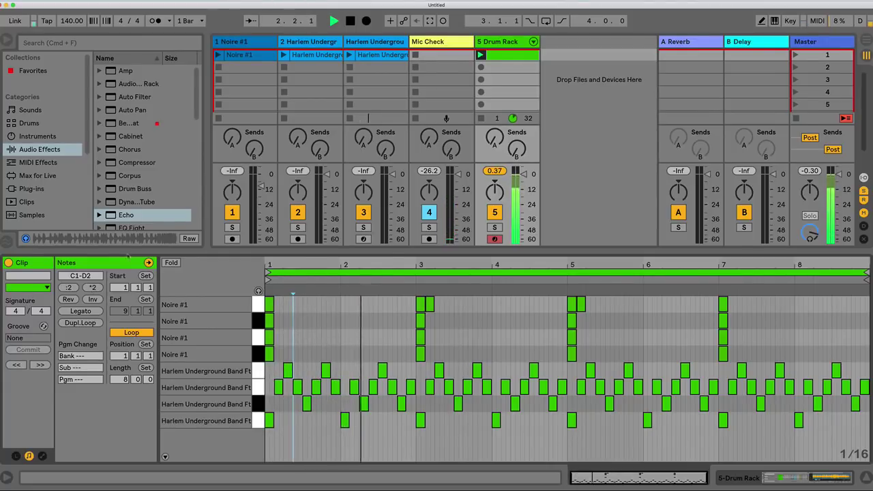
Inspect the devices on the Drum Rack's E1 and C1 pads and return to the clip's notes
key(super+alt+i)
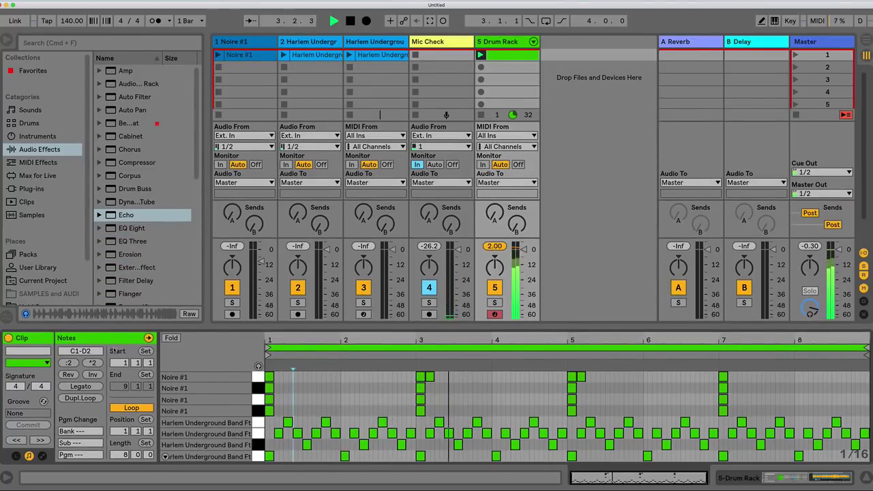
key(shift+Tab)
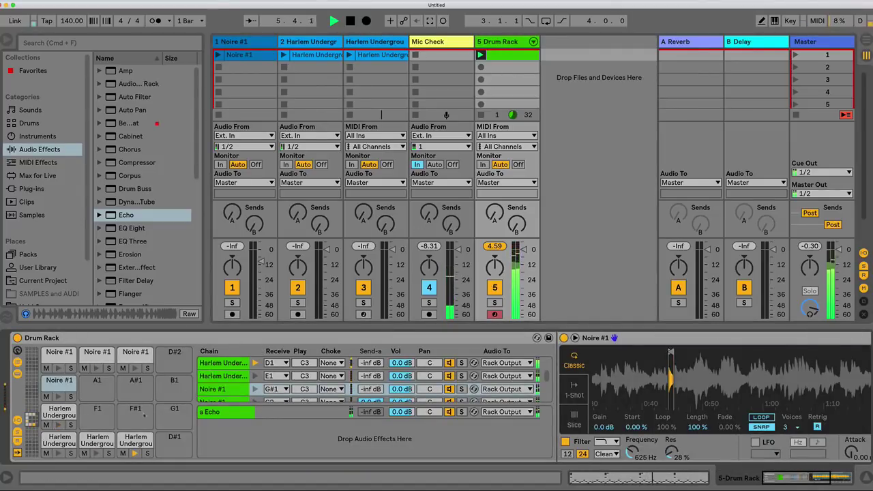
click(70, 415)
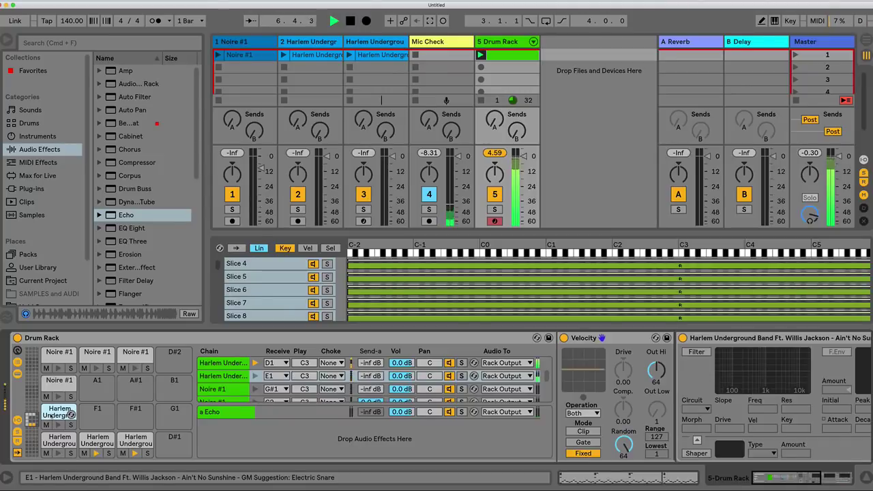
click(54, 445)
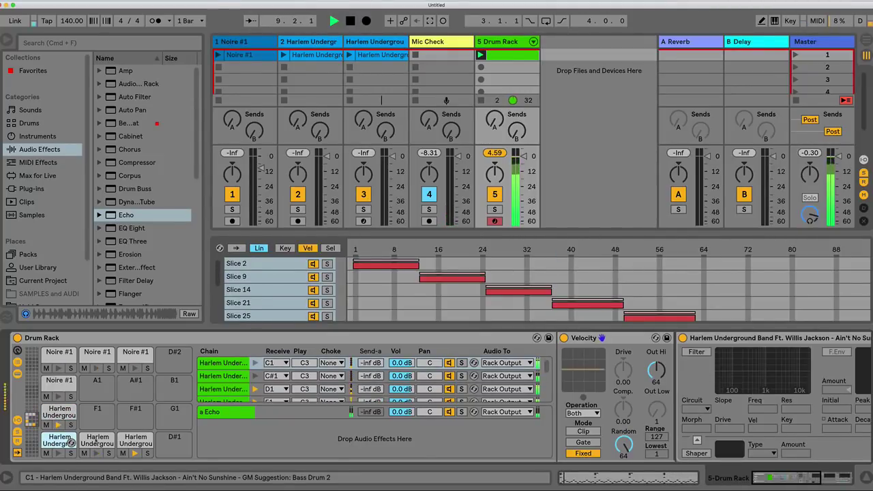
key(super+alt+i)
key(shift+Tab)
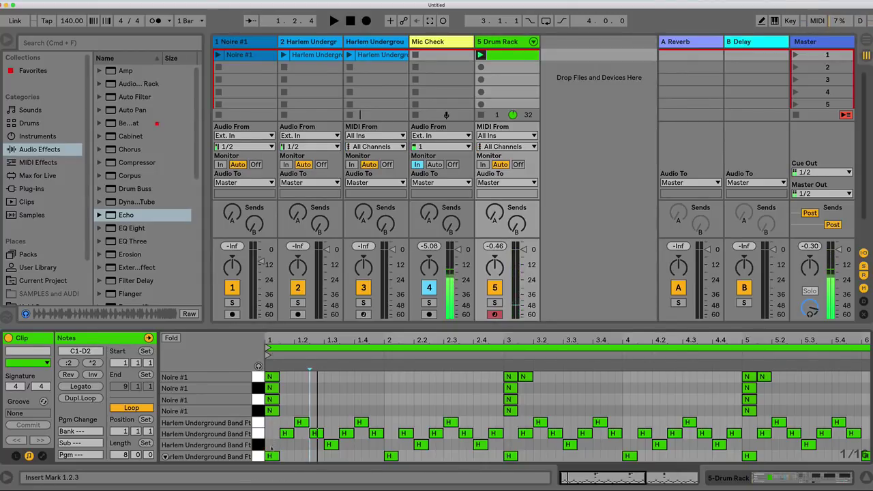
Delete all Harlem Underground notes on rows C1 to E1 and record a new drum pattern into the clip with the metronome on
drag(257, 456, 256, 423)
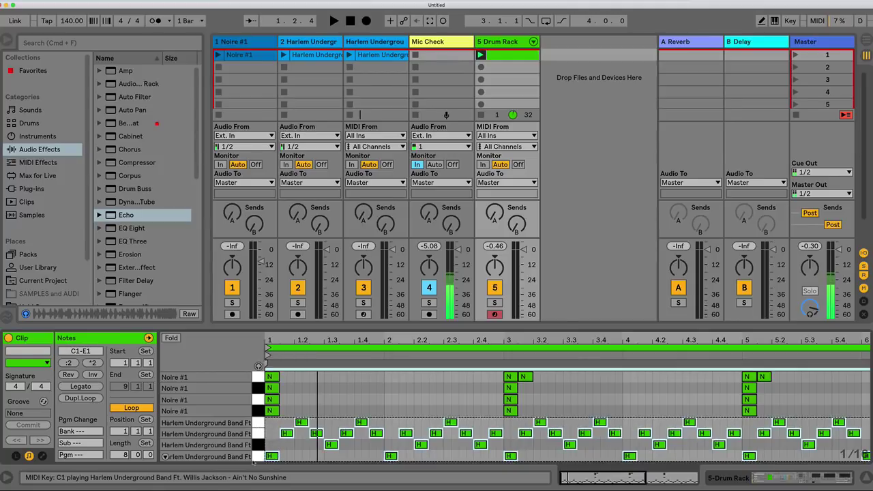
key(Delete)
click(156, 21)
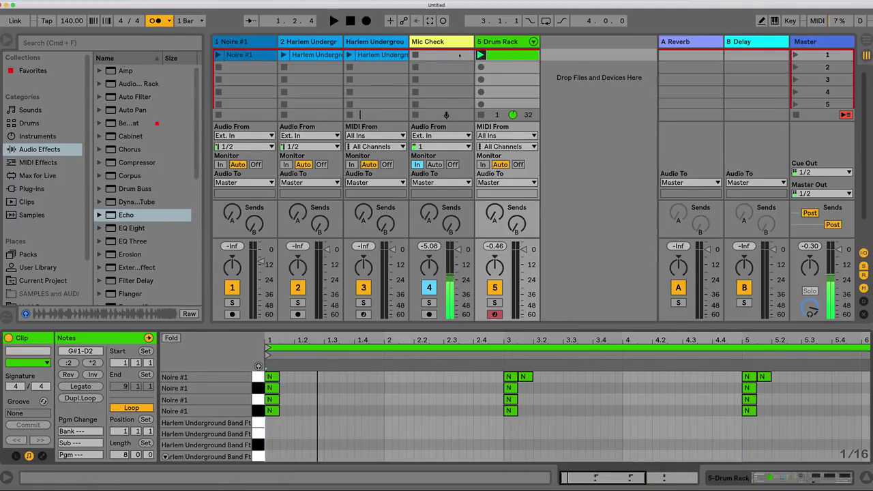
click(480, 56)
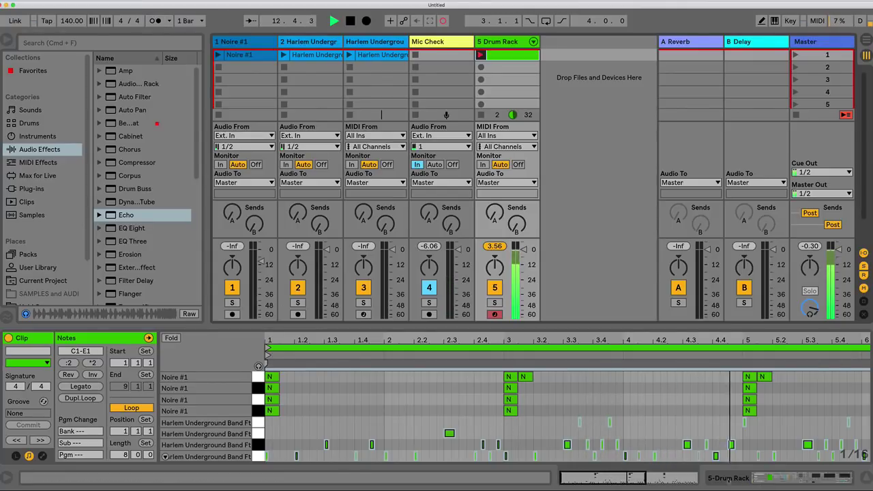
key(minus)
Enlarge the Drum Rack's chain list and set the Echo sends to -13.4 dB on C1, -9.7 dB on C#1, -10.0 dB on D1 and -9.4 dB on E1
key(shift+Tab)
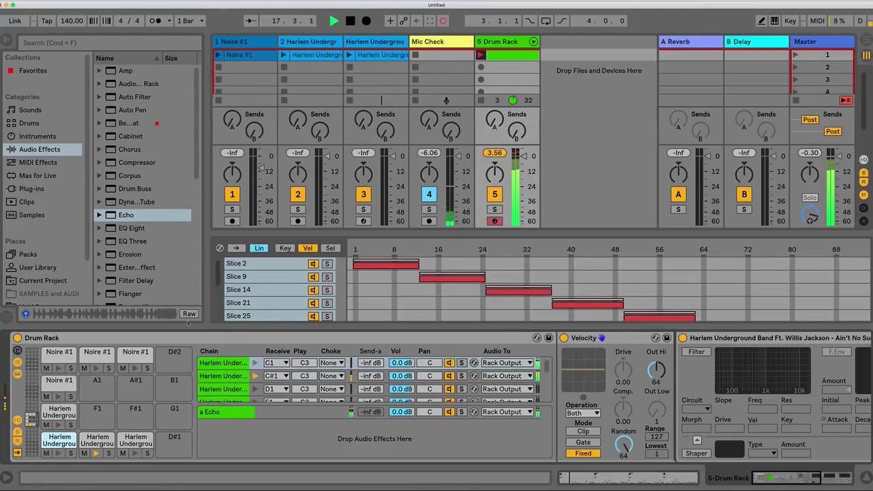
drag(228, 403, 225, 431)
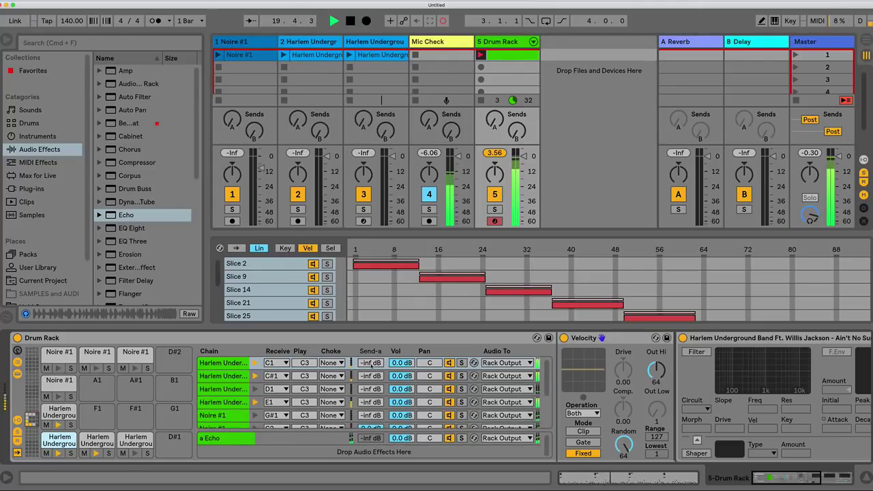
drag(371, 363, 371, 359)
mouse_move(371, 376)
mouse_down()
mouse_move(371, 369)
mouse_move(370, 394)
mouse_move(371, 385)
mouse_up()
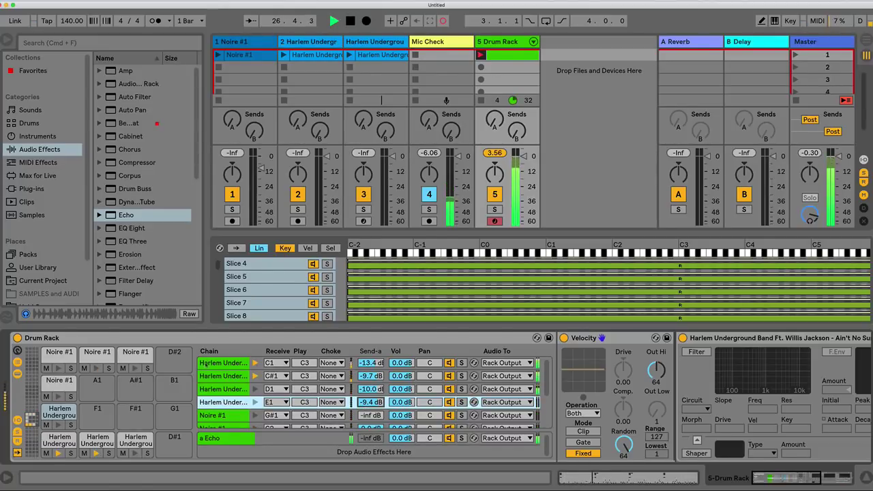
Duplicate the Noire #1 pad from C2 onto the empty A1 pad and show the copy's devices
click(58, 357)
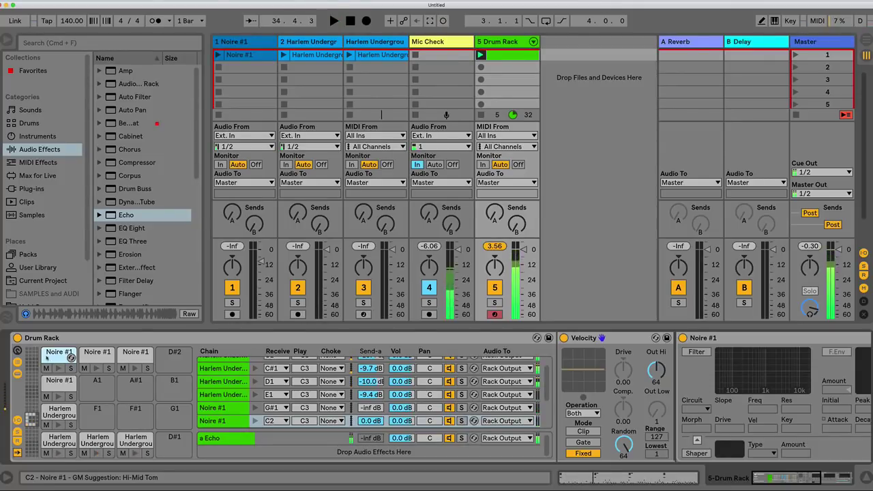
drag(89, 387, 90, 386)
click(91, 386)
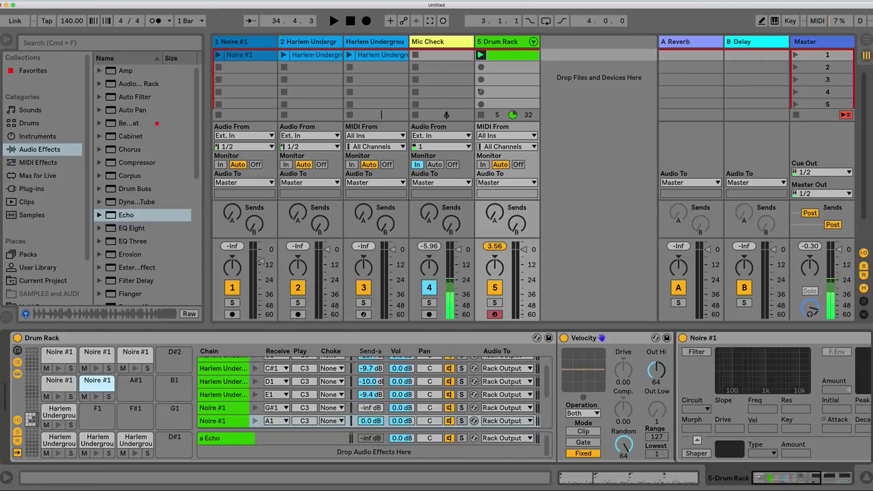
double_click(94, 385)
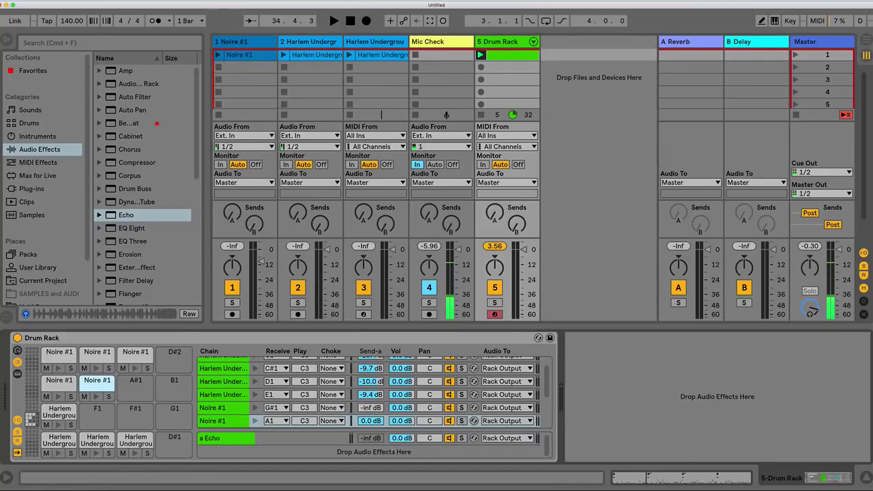
double_click(94, 385)
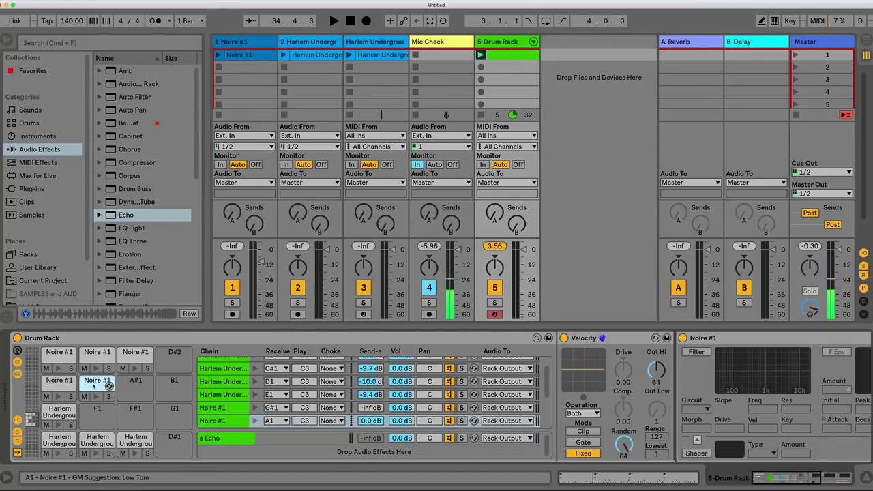
Copy the four Noire #1 notes on row C2 down to row A1 in the Drum Rack clip
click(501, 58)
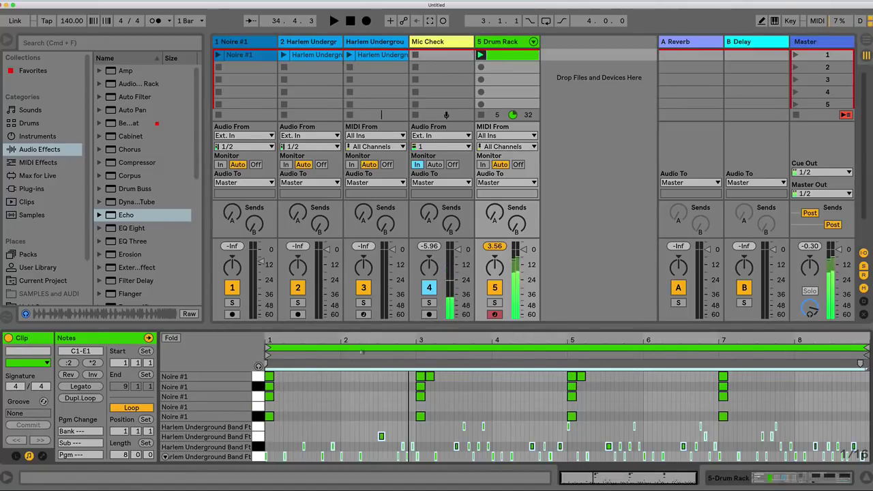
click(259, 407)
click(264, 398)
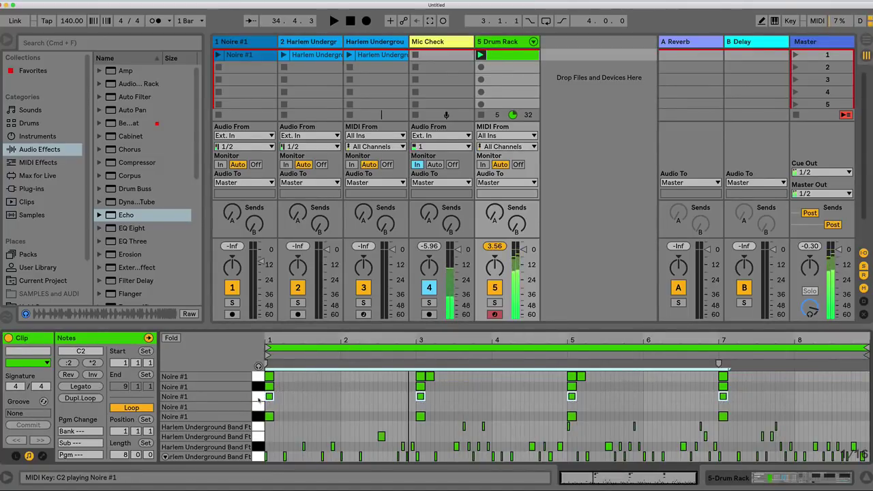
drag(269, 397, 269, 407)
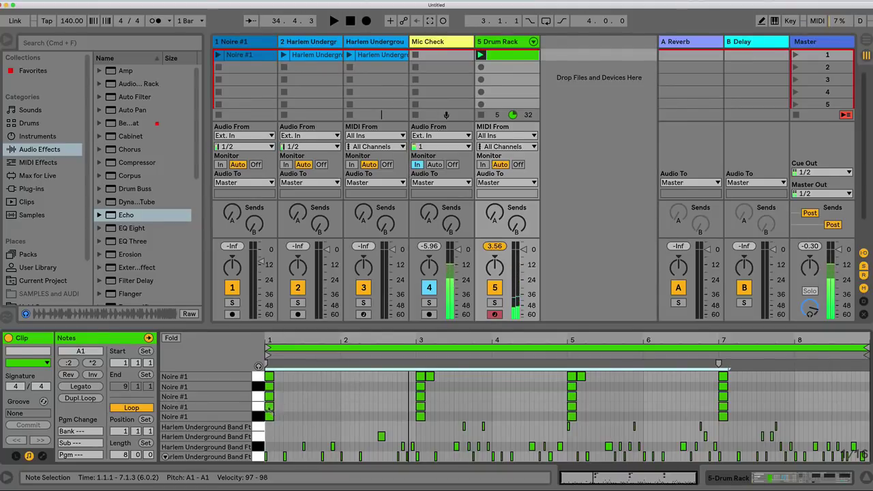
click(269, 406)
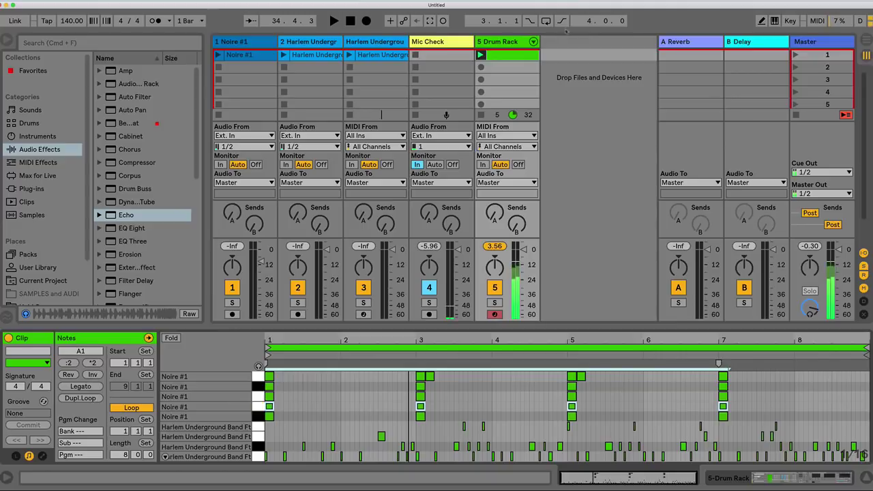
Set the A1 chain's Send-a to -inf dB and its low-pass filter to 81.1 Hz with 75% resonance and 0% key tracking
double_click(494, 43)
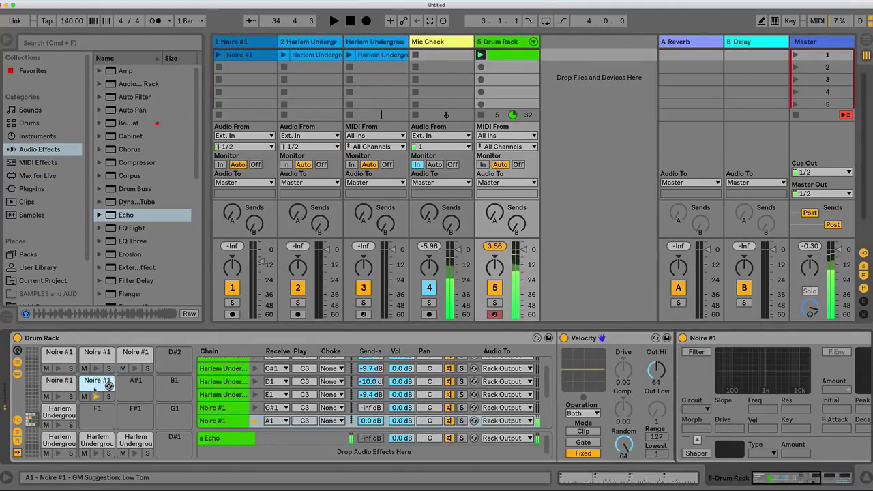
drag(367, 421, 367, 451)
drag(786, 478, 860, 473)
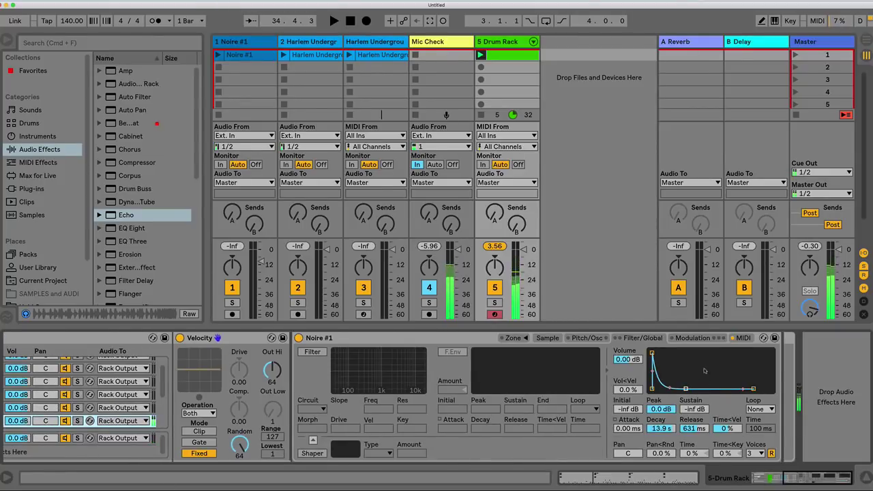
drag(421, 390, 359, 377)
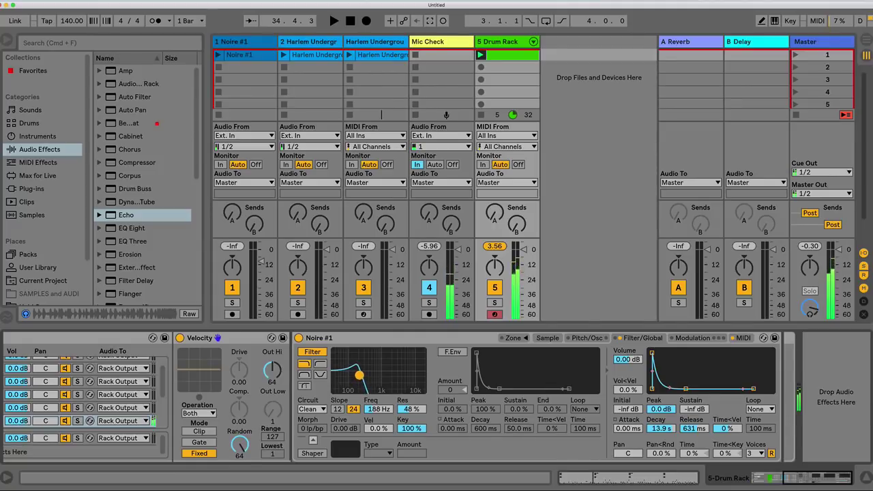
text(0)
key(Return)
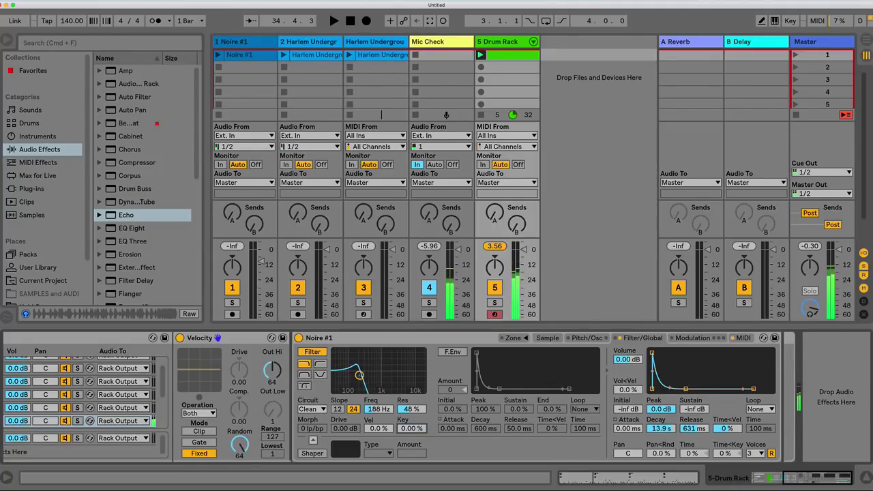
drag(359, 377, 347, 367)
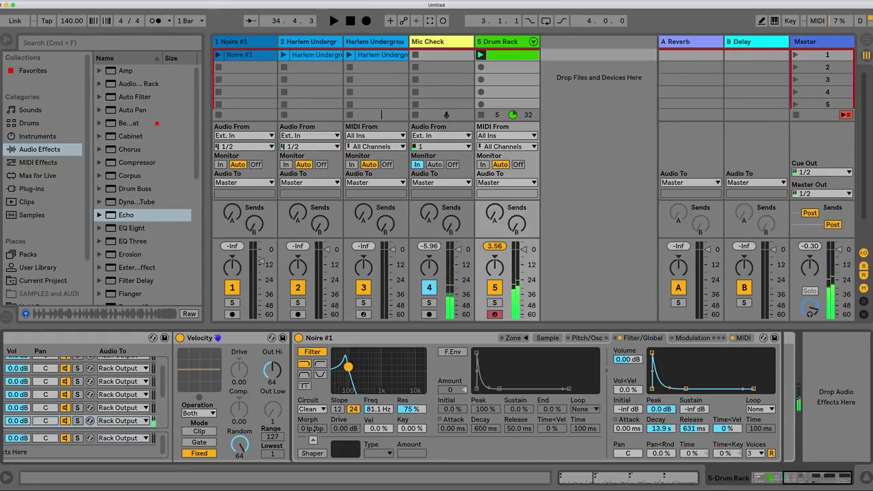
Switch the A1 sampler's filter circuit to PRD with 17.2 dB drive and limit the sampler to 1 voice
click(313, 409)
click(312, 463)
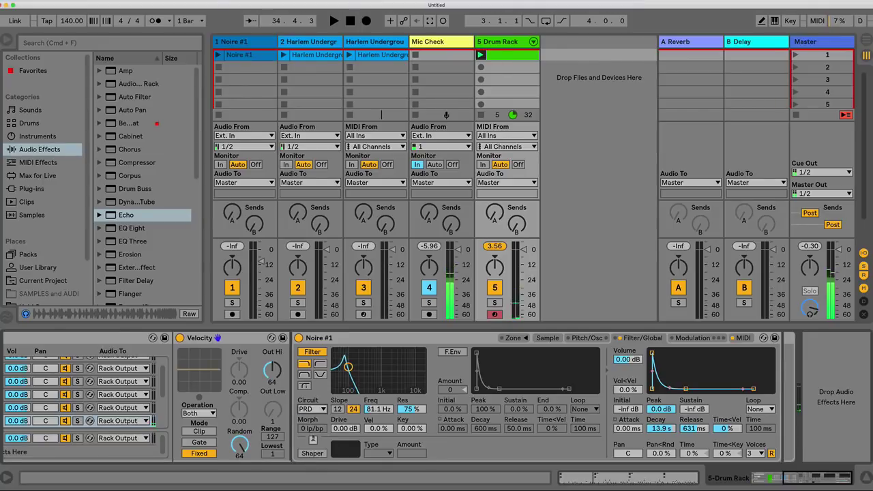
drag(345, 428, 346, 409)
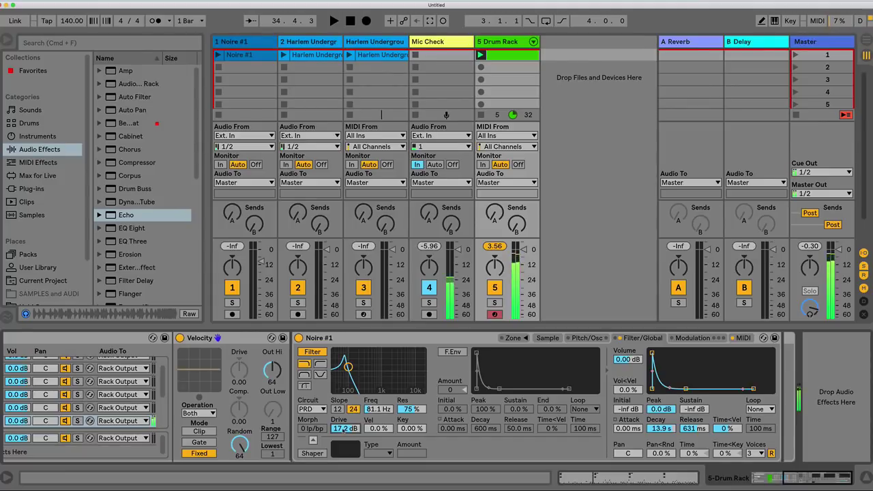
click(752, 452)
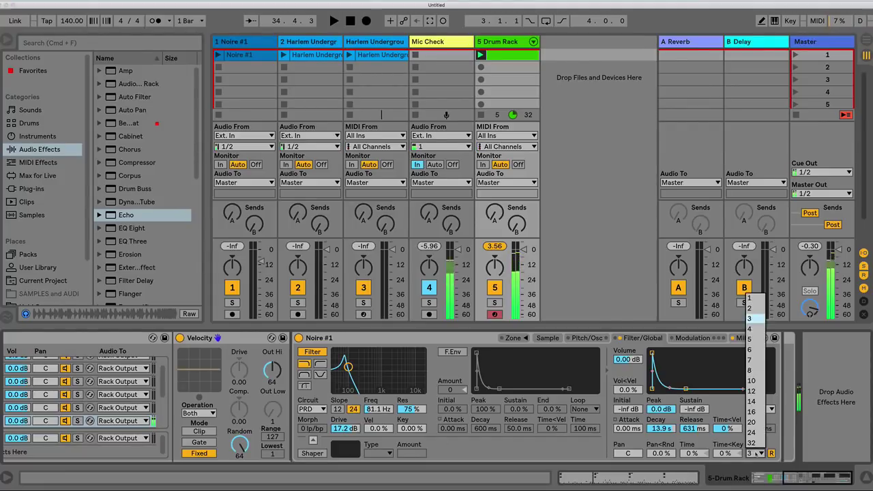
click(754, 298)
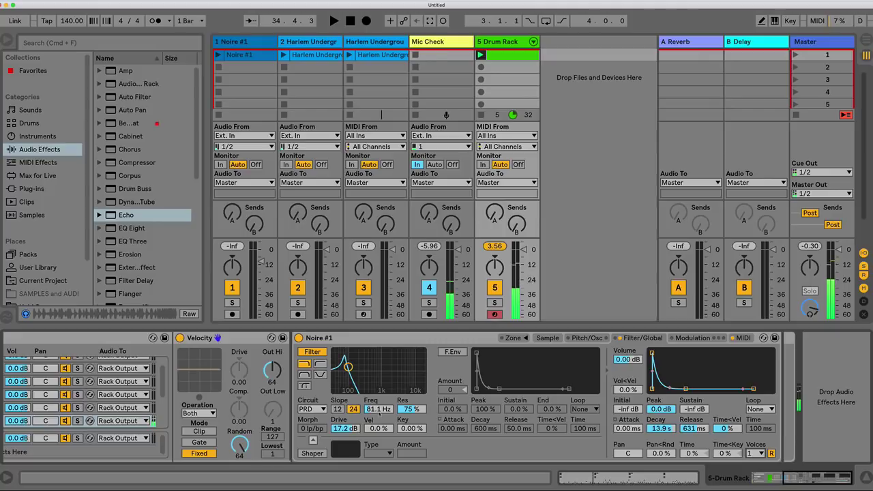
Set the A1 sampler's filter frequency to 98.2 Hz and enable its Soft shaper with an amount of 72.0
drag(379, 409, 379, 404)
click(312, 453)
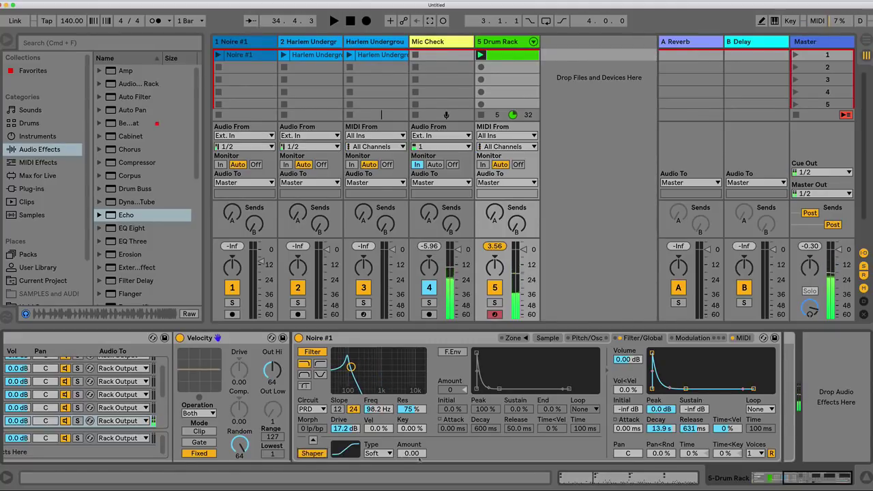
drag(412, 453, 411, 451)
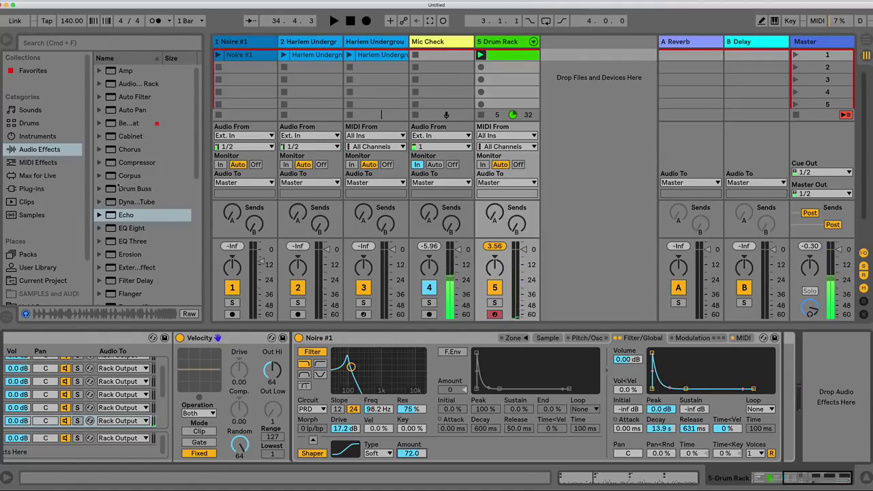
Add a Glue Compressor after the A1 sampler with a -23.5 dB threshold and 13.2 dB makeup gain
scroll(120, 186, down, 5)
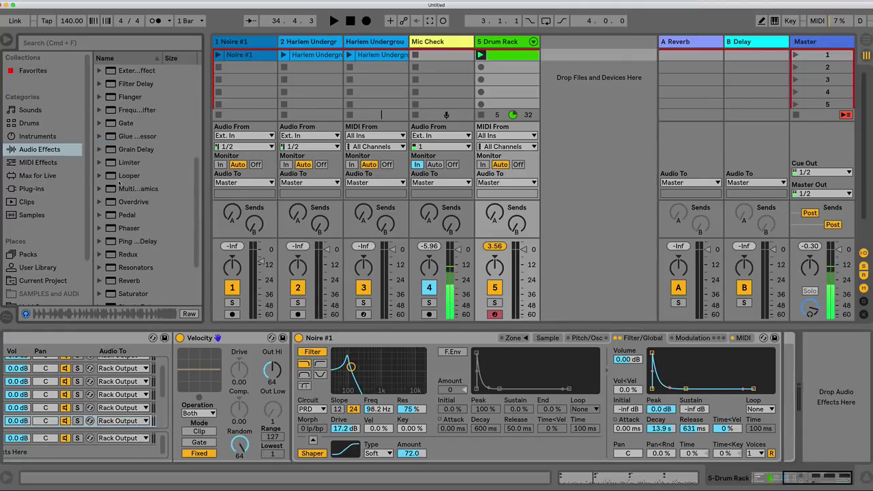
drag(111, 137, 756, 471)
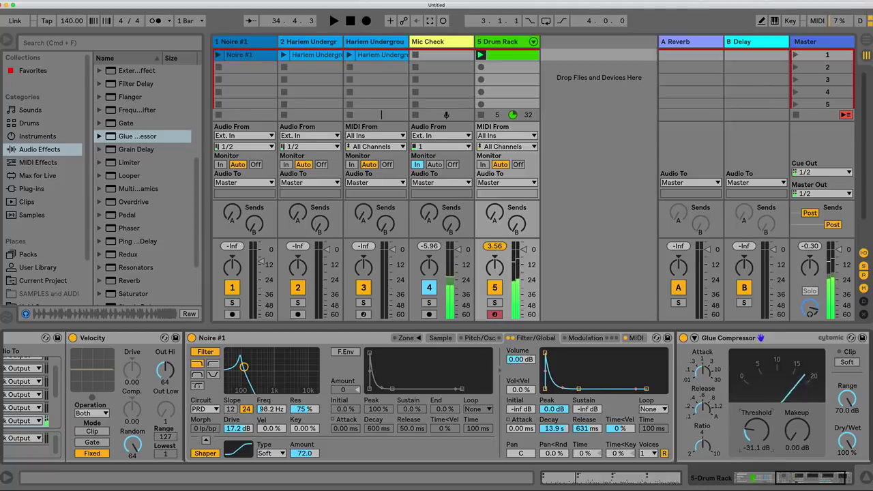
drag(797, 430, 797, 403)
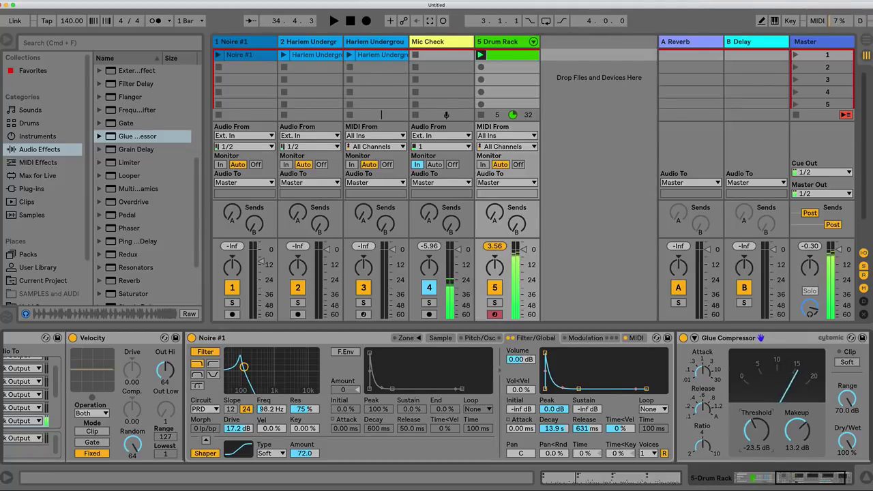
Play the Drum Rack clip and set the A1 sampler's volume envelope to a 19.6 s decay and 3.83 s release
scroll(760, 337, left, 5)
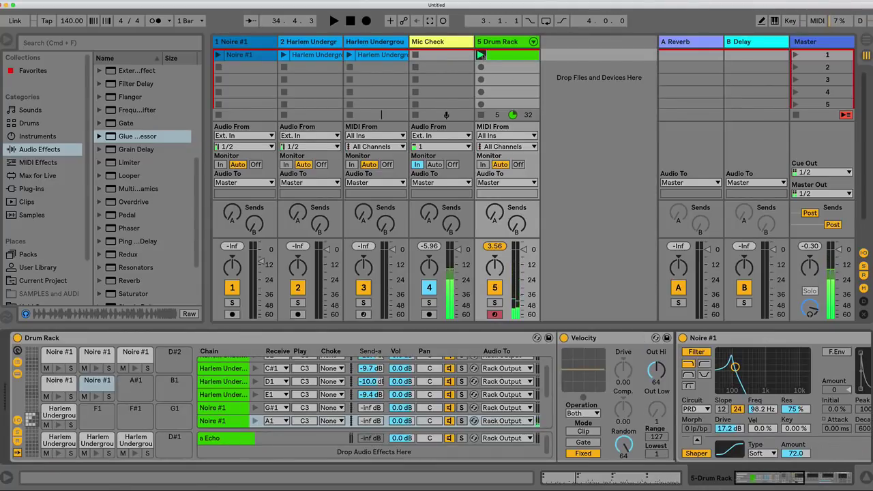
key(space)
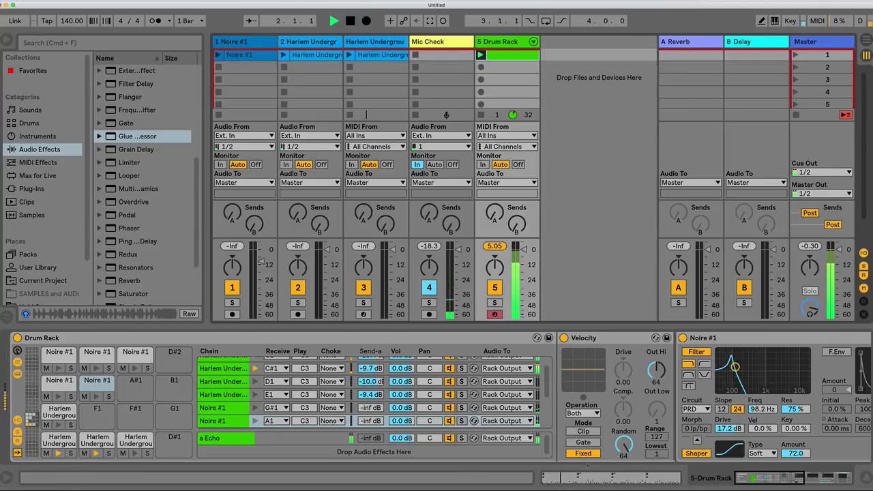
scroll(798, 478, right, 5)
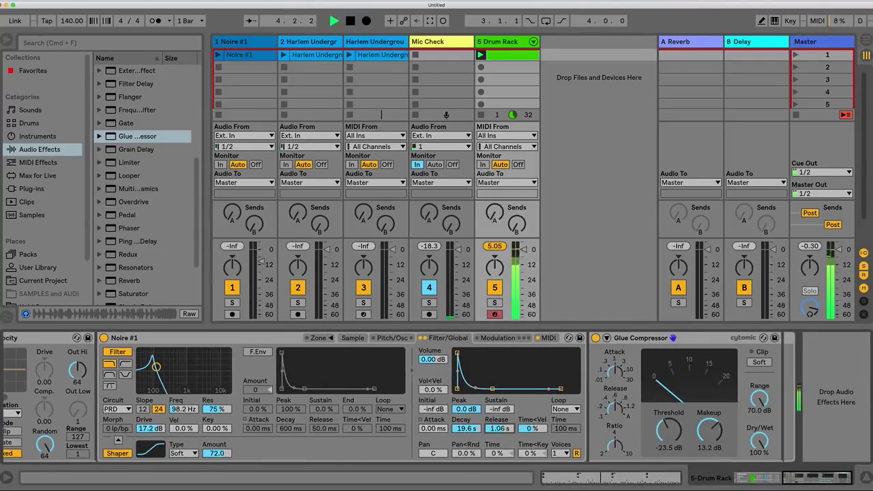
drag(499, 429, 493, 430)
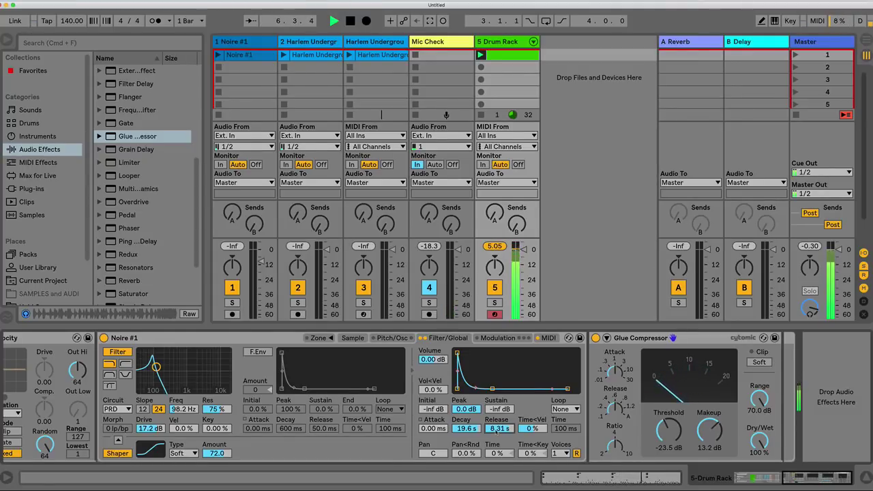
drag(497, 429, 497, 436)
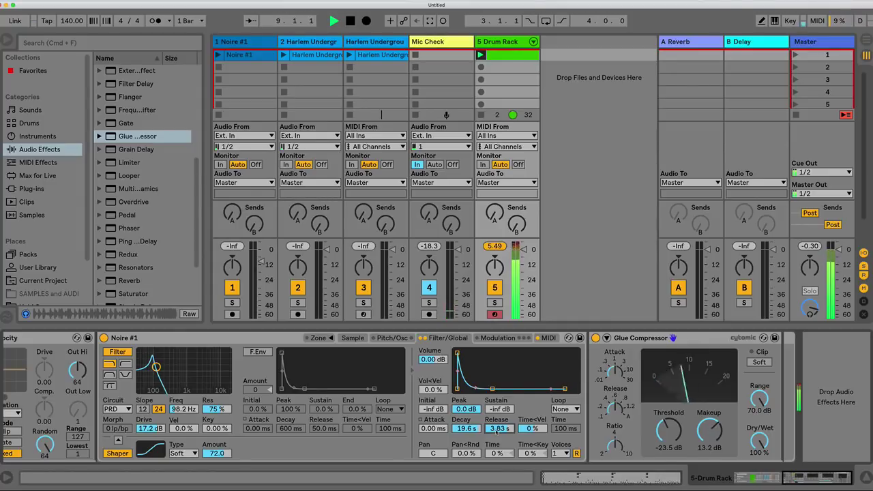
Return to the start of the Drum Rack's devices and start recording into the arrangement while the clip plays
scroll(437, 396, left, 5)
scroll(314, 399, left, 5)
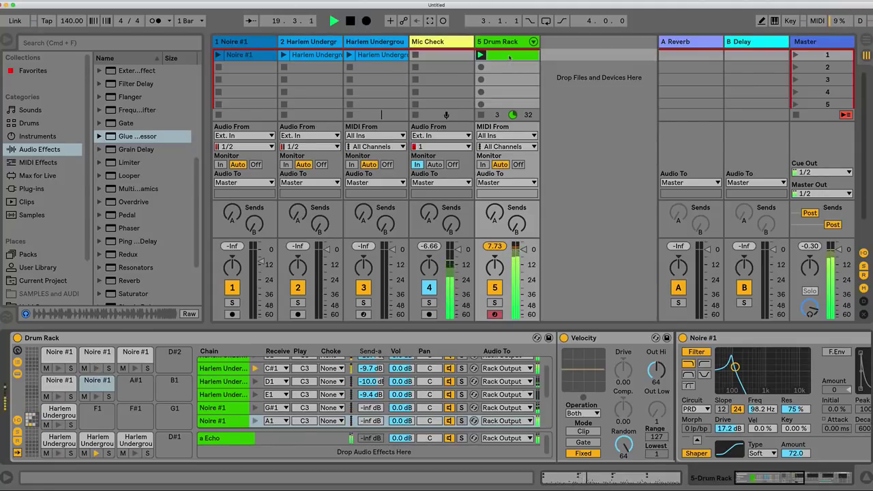
click(366, 22)
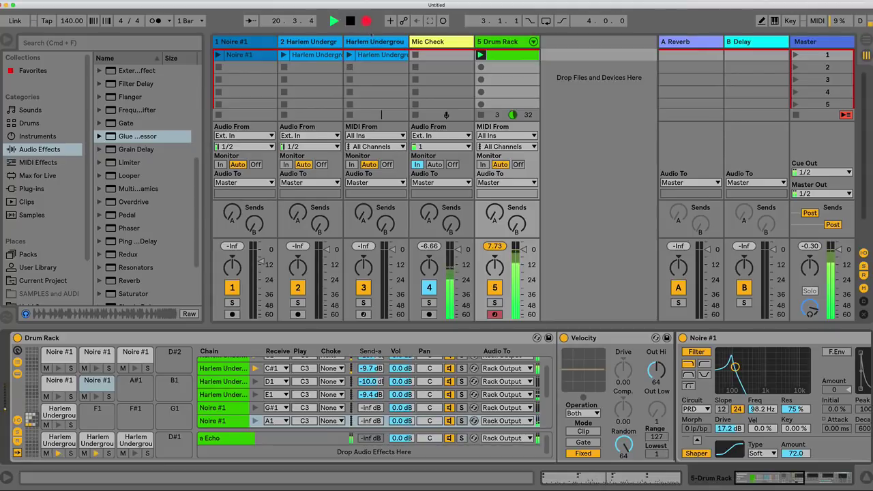
Stop the arrangement recording, check the Drum Rack clip's notes, return to the rack's devices and stop playback
click(366, 21)
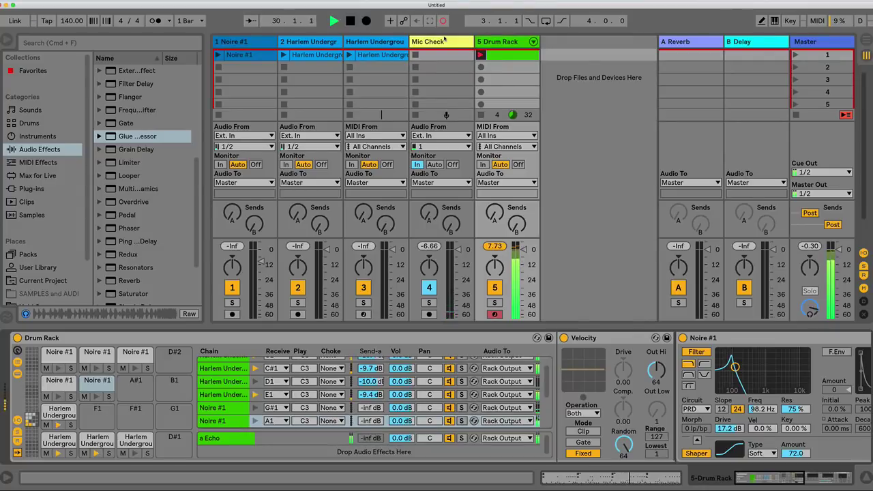
double_click(505, 58)
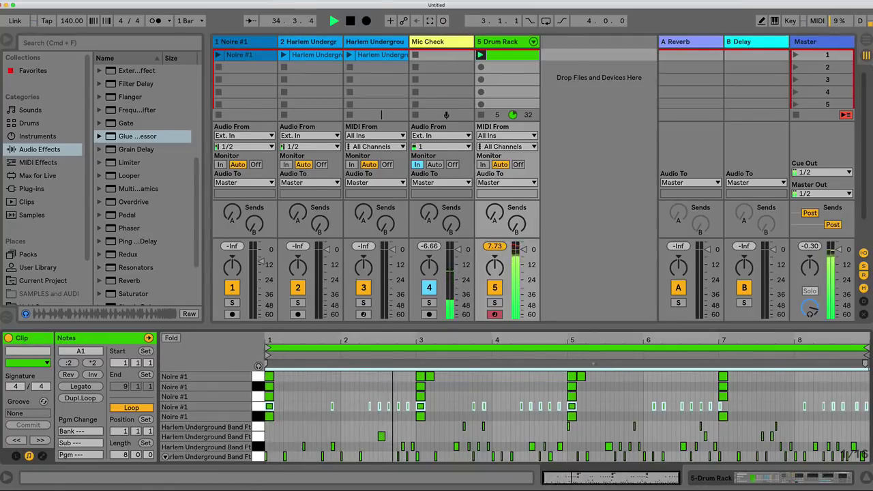
key(shift+Tab)
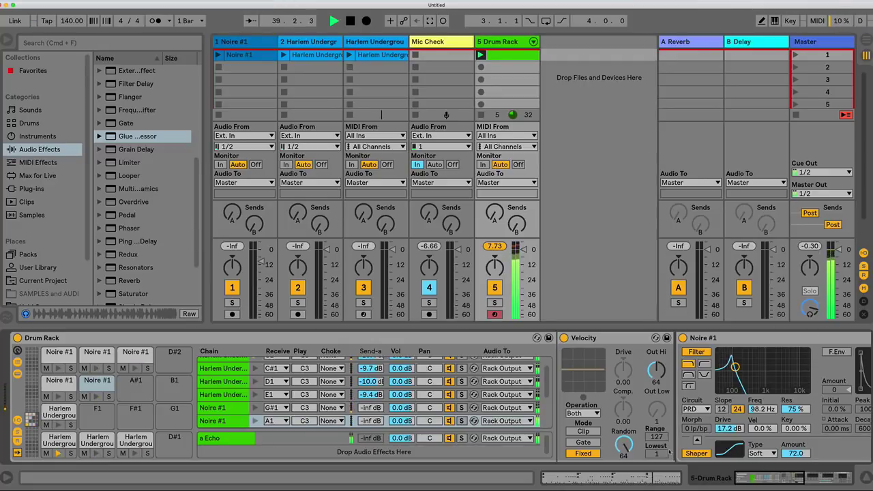
key(space)
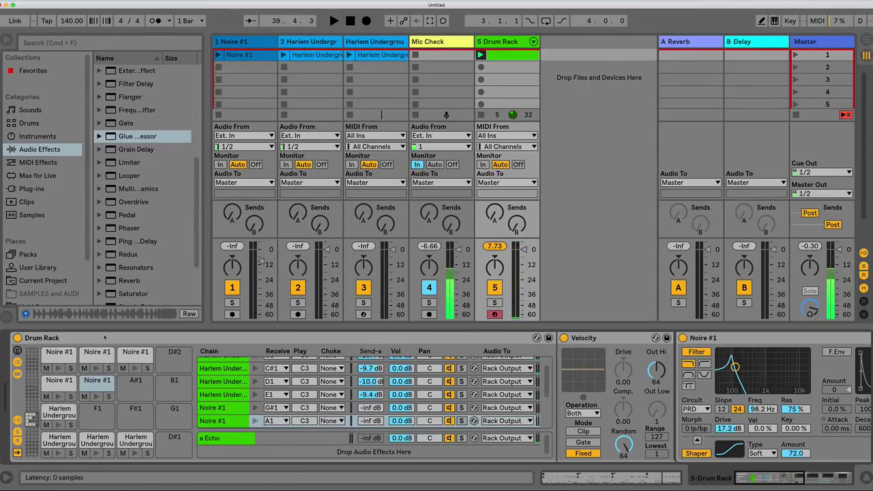
Copy the D2 pad's Noire #1 chain onto the empty D#2 pad and select the copy
click(135, 358)
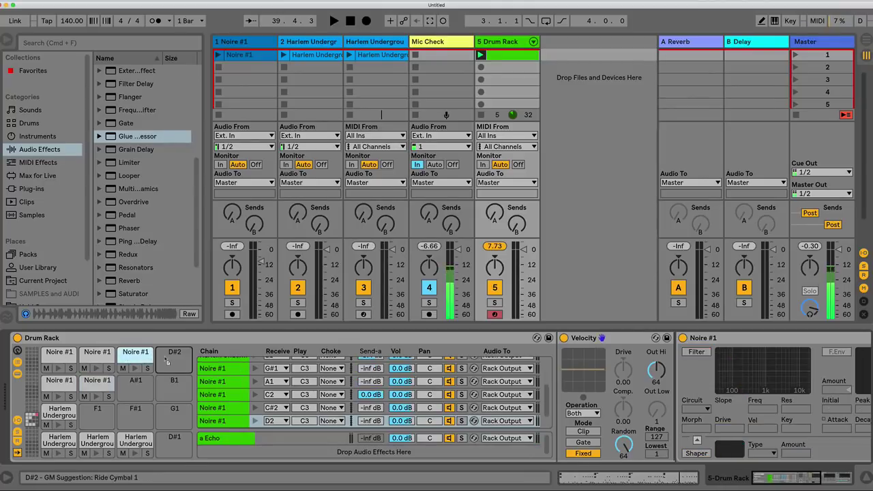
drag(164, 355, 165, 359)
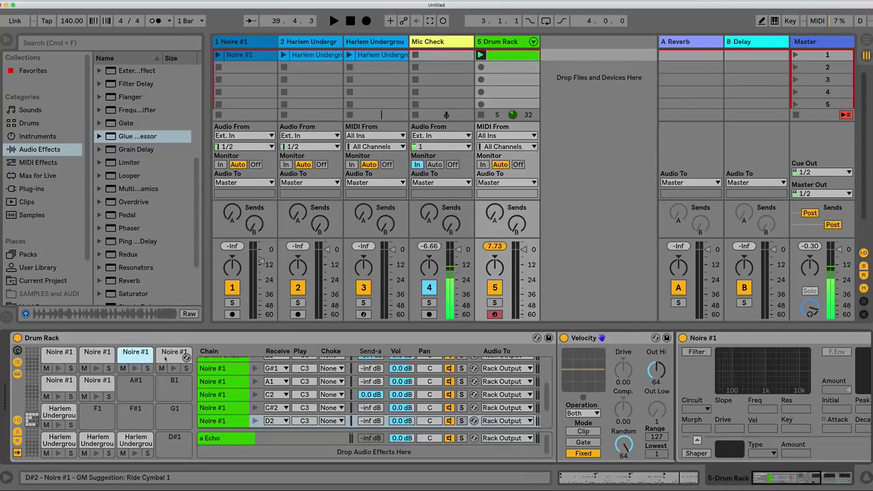
click(164, 358)
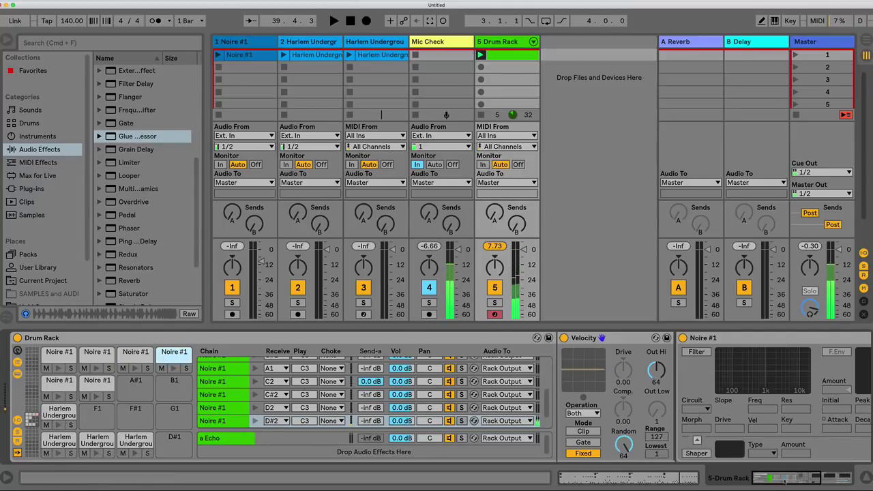
Turn off LFO 3 in the D#2 pad's Sampler and move its sample end to 858380
scroll(436, 396, right, 5)
scroll(437, 396, right, 1)
click(693, 338)
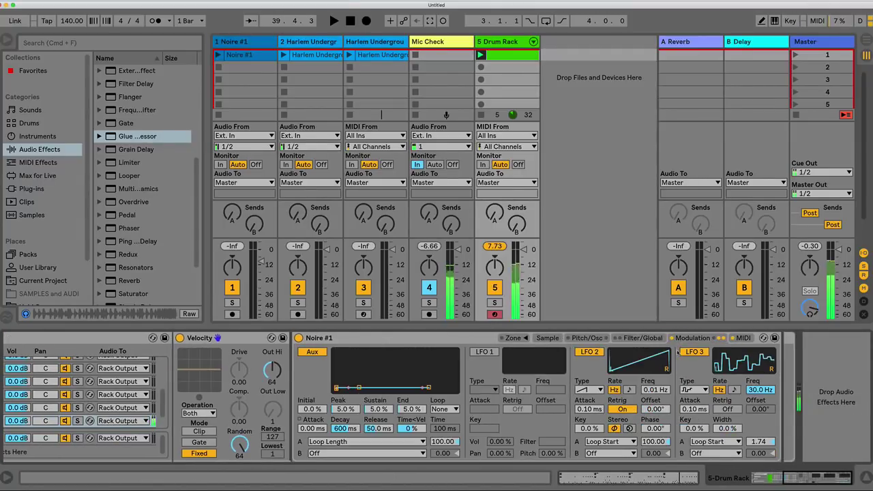
click(692, 352)
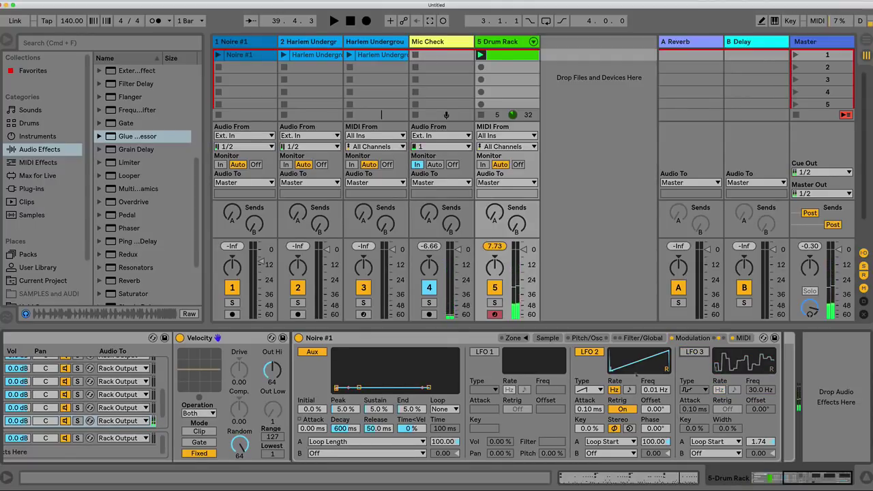
click(547, 338)
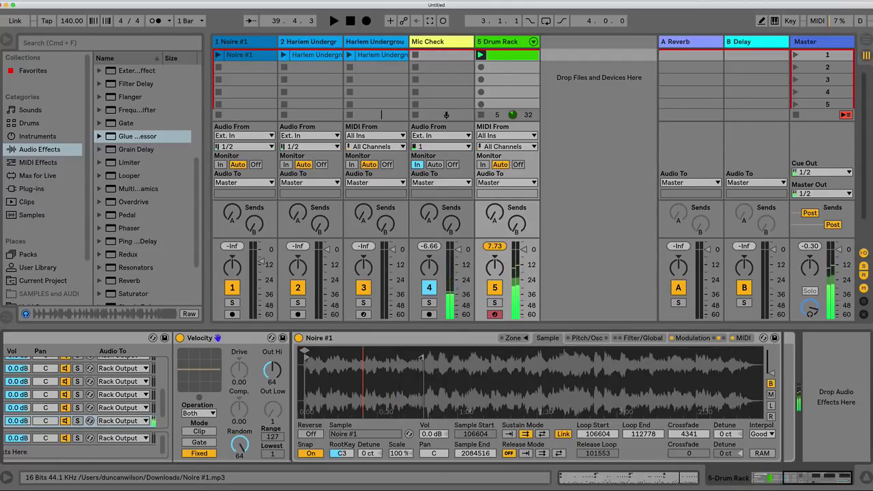
drag(423, 356, 346, 357)
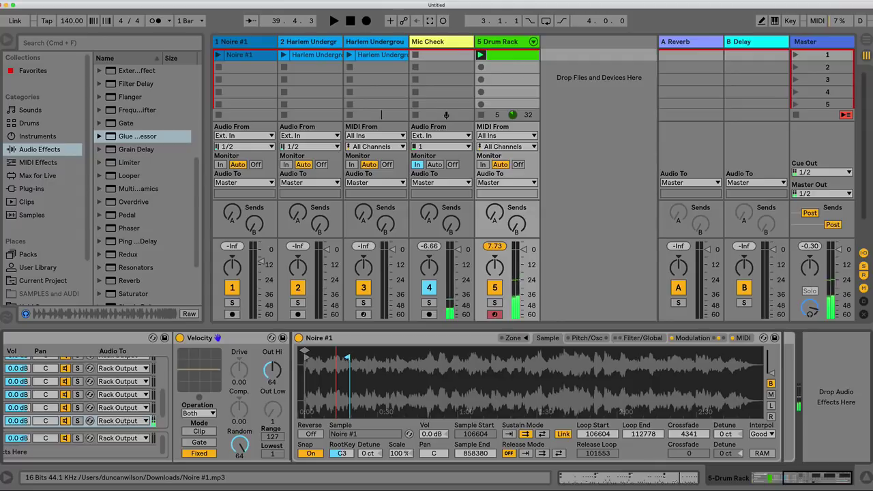
Try converting the D#2 pad's Sampler to a Simpler, and convert it back to a Sampler
right_click(345, 339)
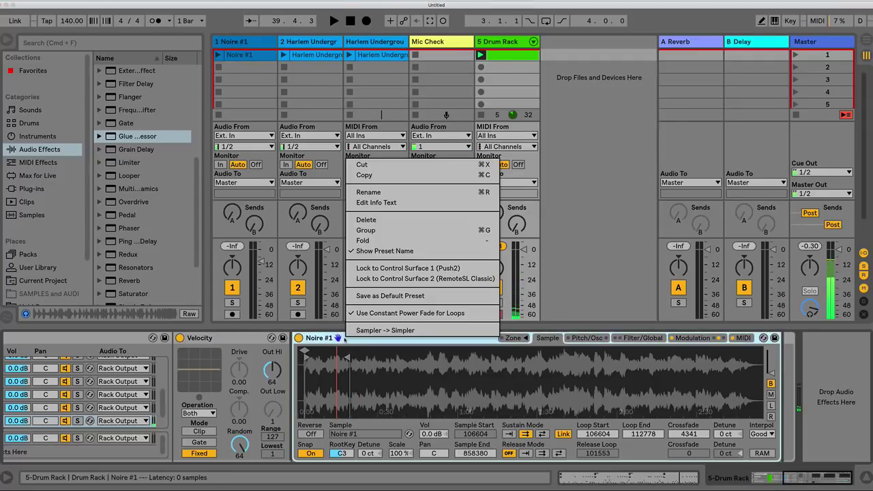
click(372, 353)
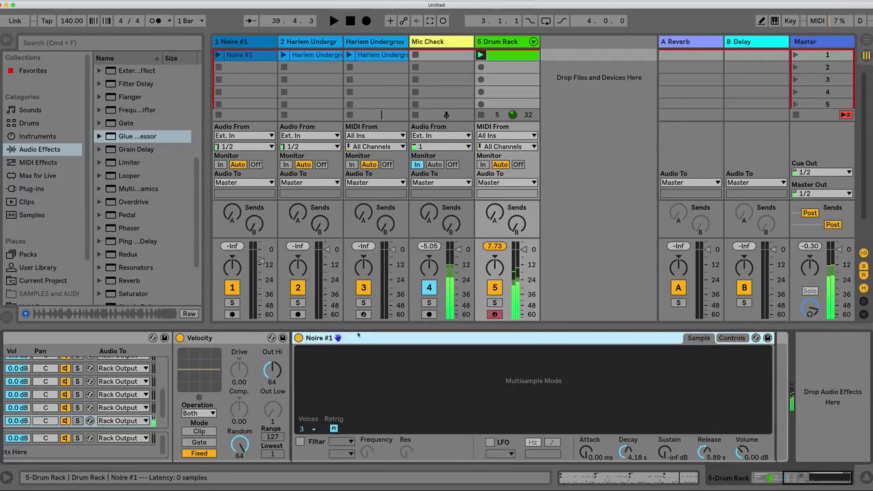
right_click(358, 338)
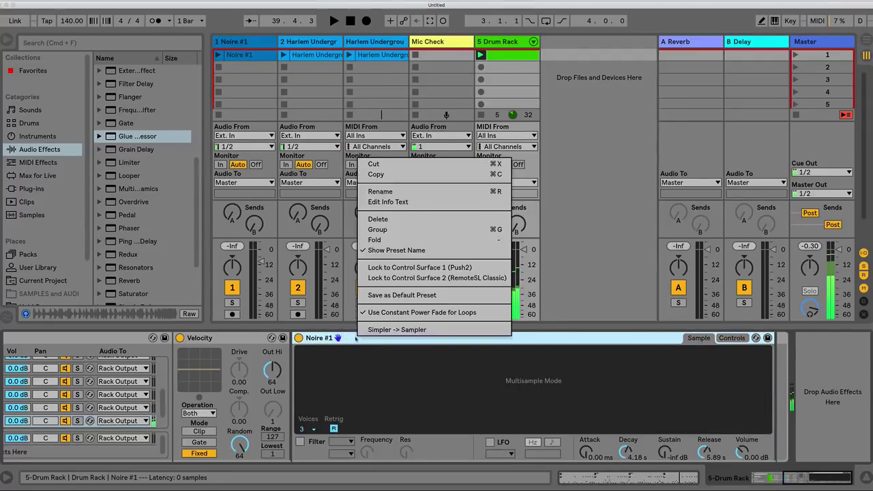
click(393, 329)
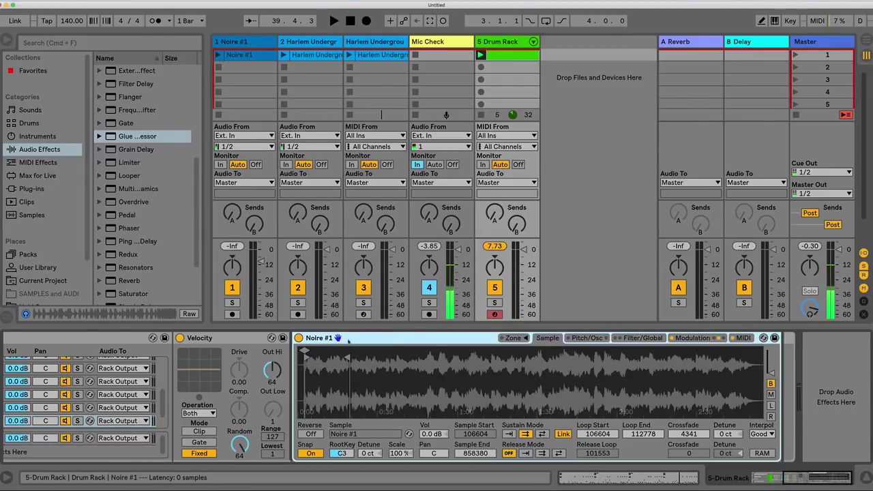
Replace the D#2 pad's Sampler with a new Simpler holding the Noire #1 sample, in Classic mode with Warp enabled
key(Delete)
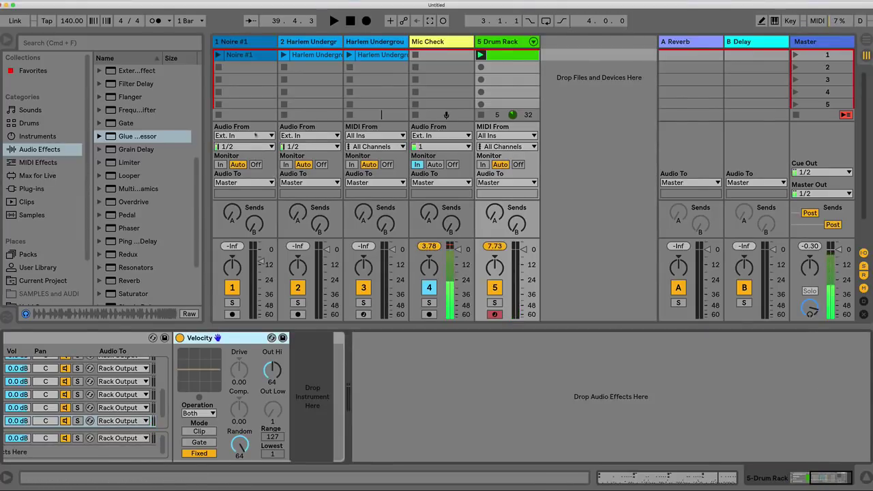
key(super+z)
key(super+z)
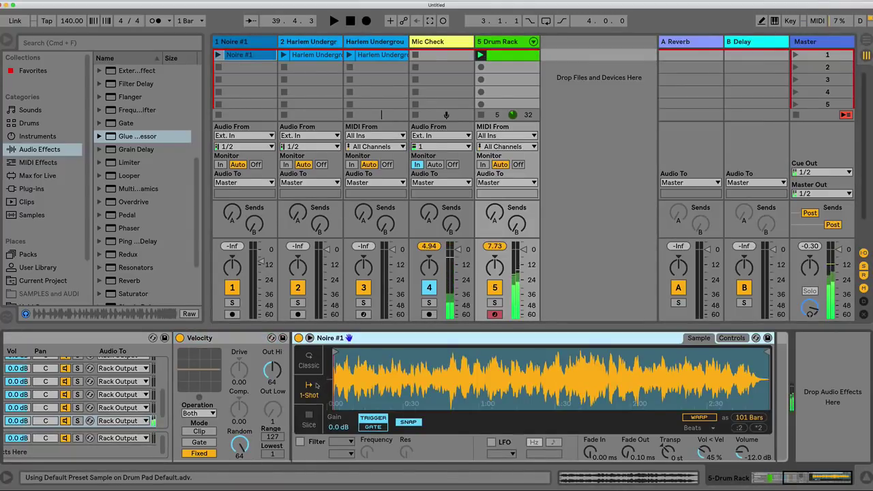
click(307, 362)
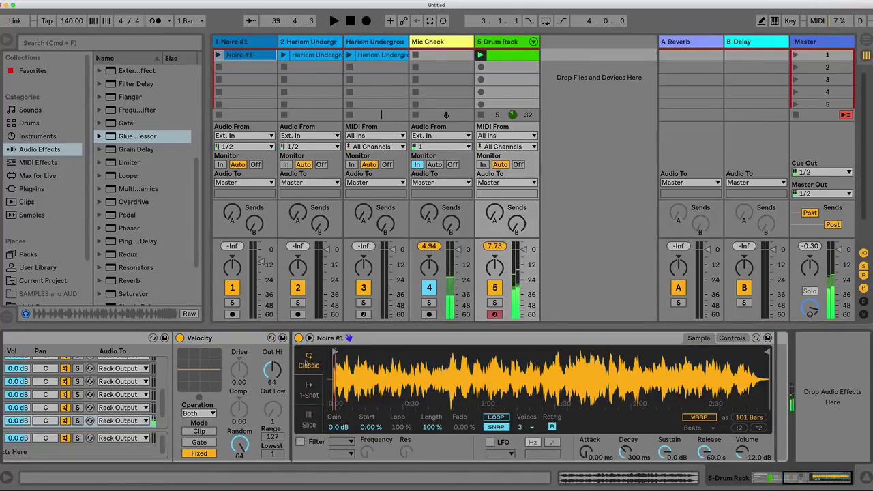
click(687, 416)
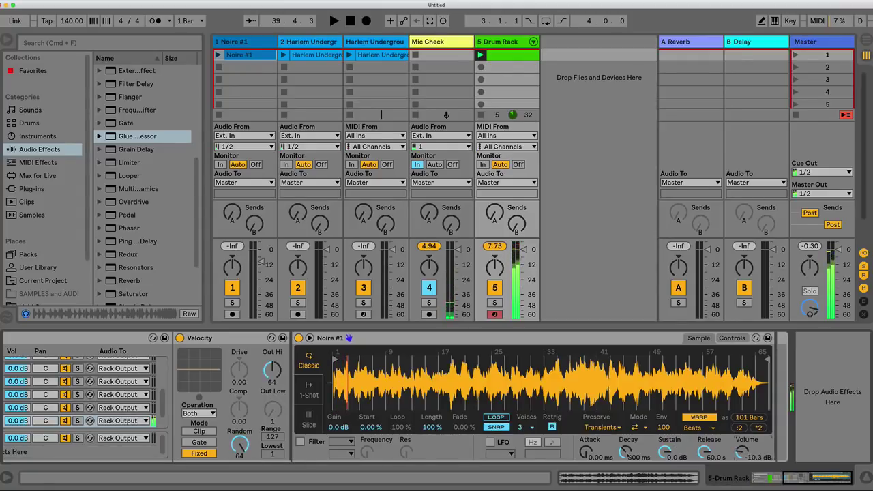
Set the Simpler's decay to 42.5 s, double the sample's warp length and choose the Complex warp mode
drag(627, 454, 628, 430)
click(759, 428)
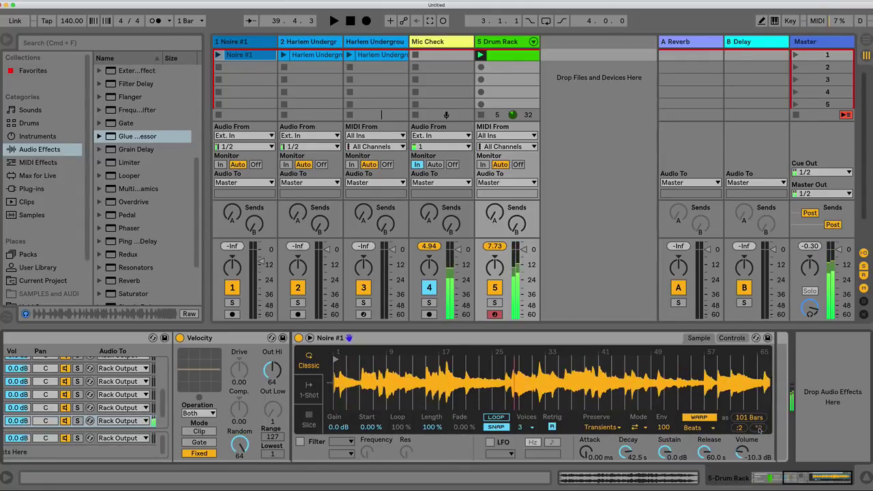
click(692, 427)
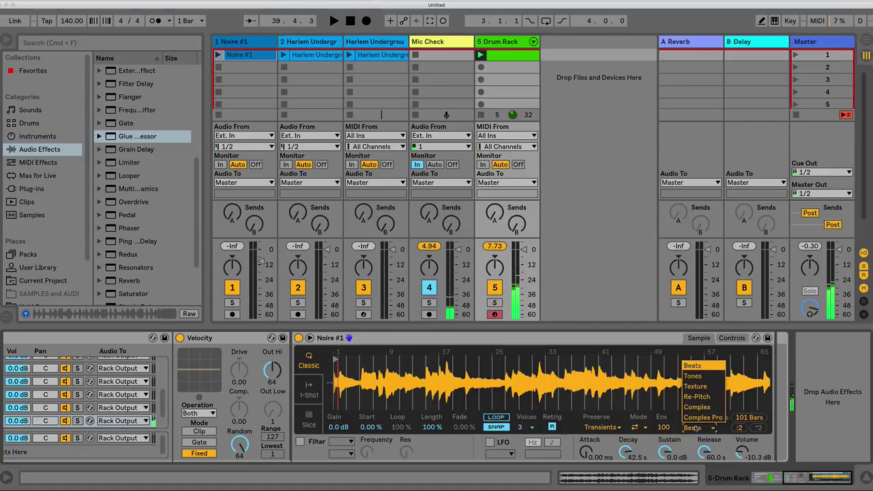
click(697, 406)
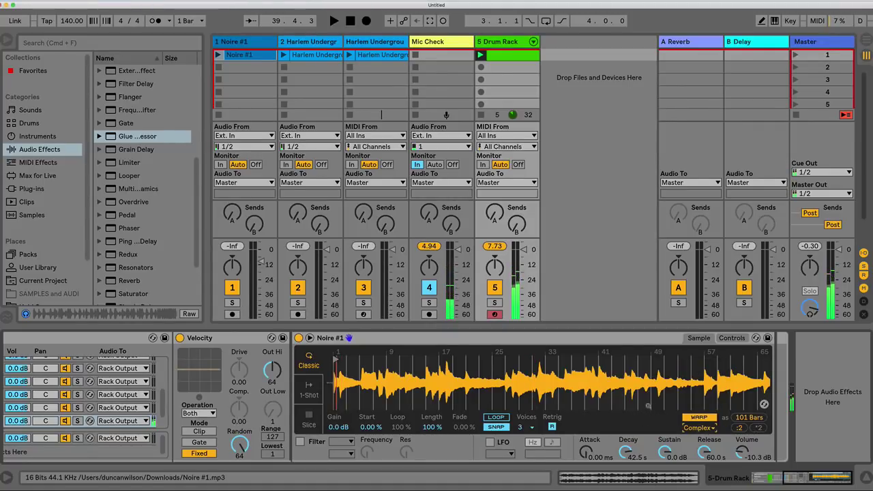
Switch the Simpler to Slice mode, try the Beat division, and slice the sample by Region into 27 regions
click(309, 422)
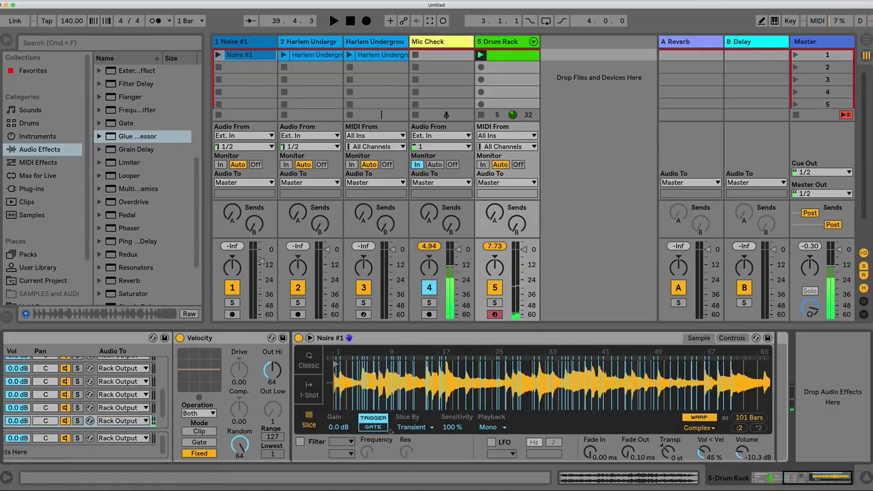
click(412, 427)
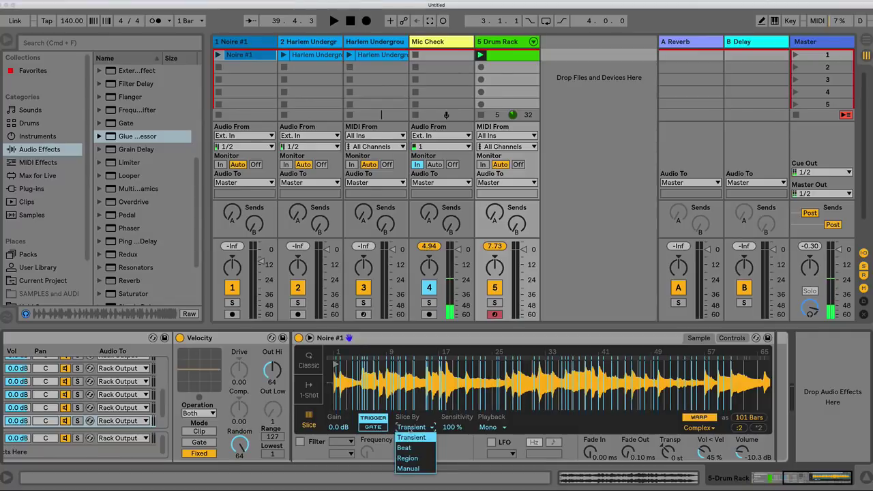
click(408, 442)
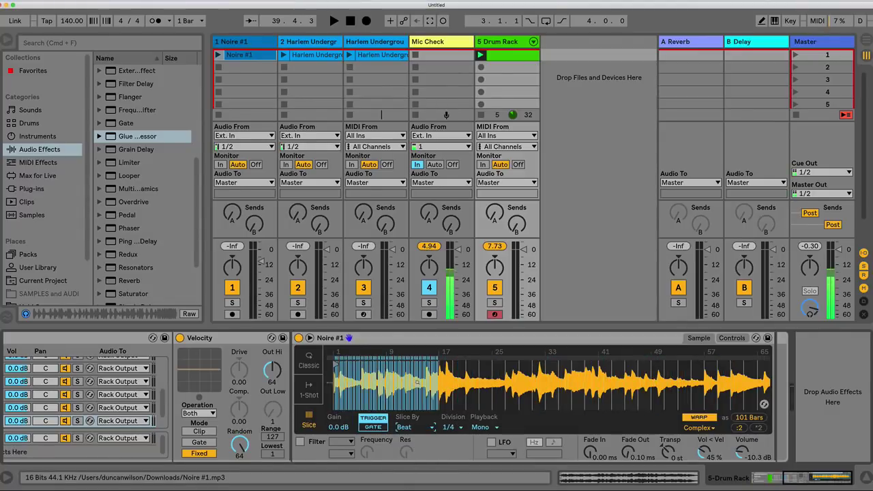
scroll(516, 384, down, 6)
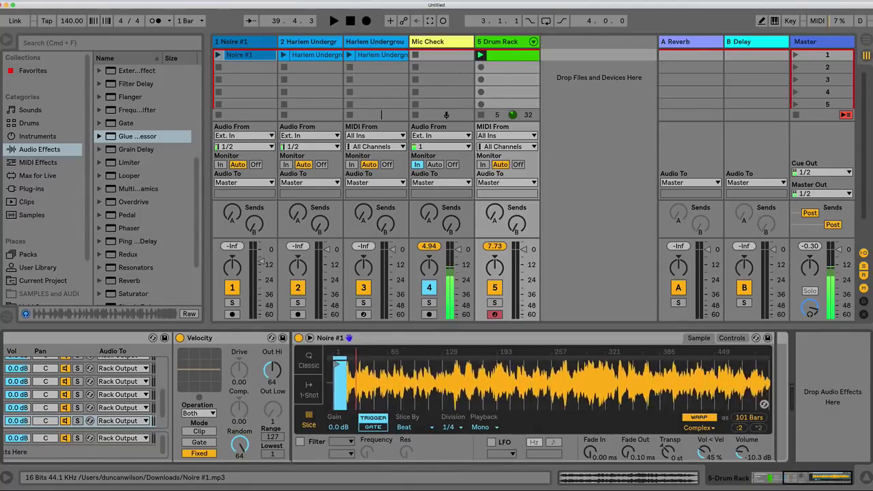
click(406, 427)
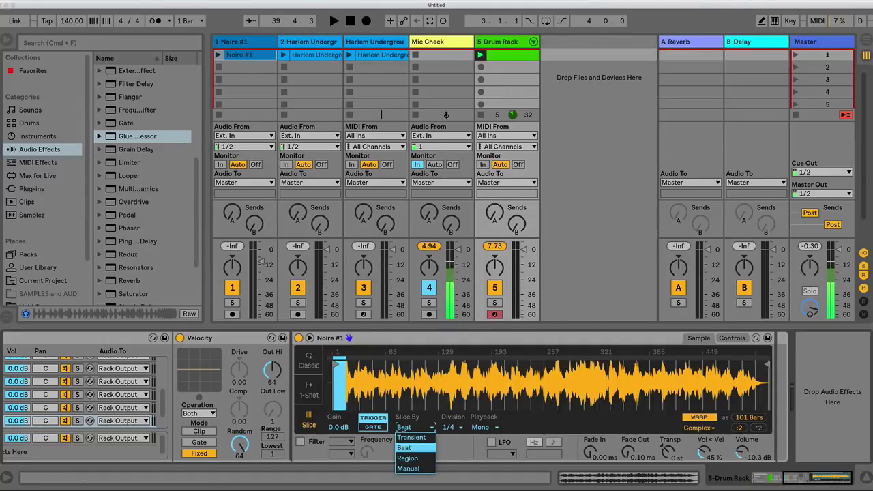
click(406, 462)
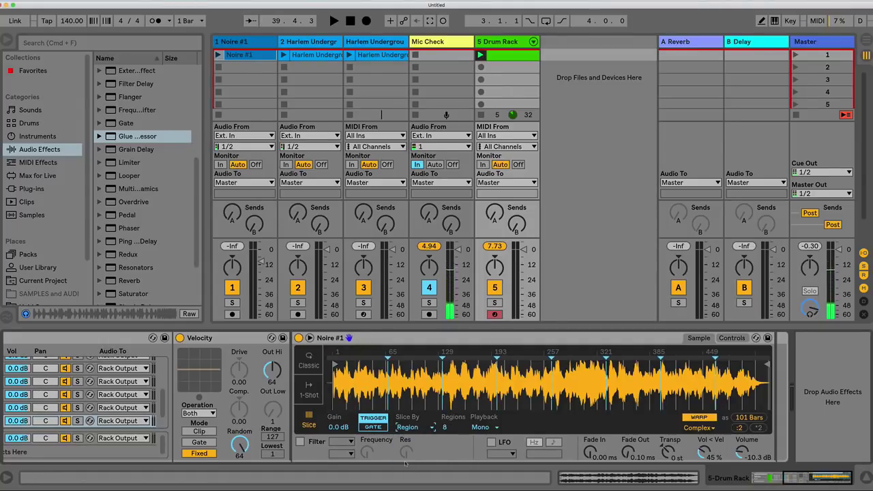
click(407, 427)
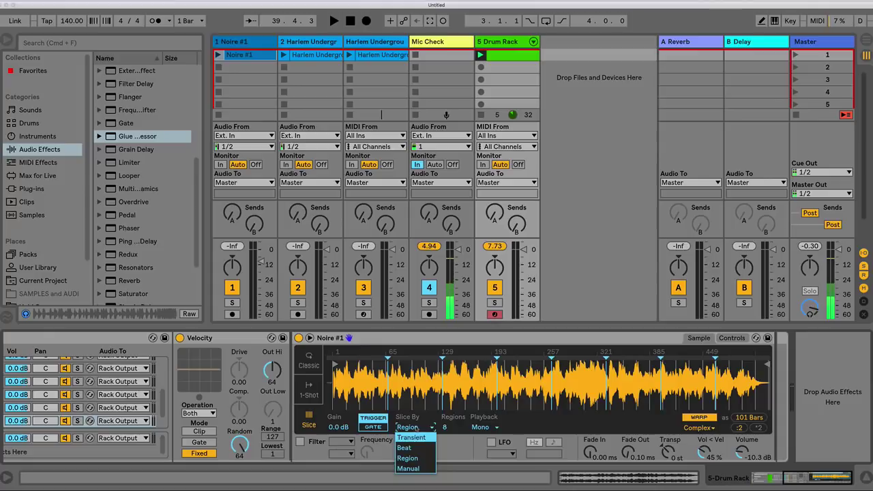
click(406, 462)
drag(450, 428, 450, 404)
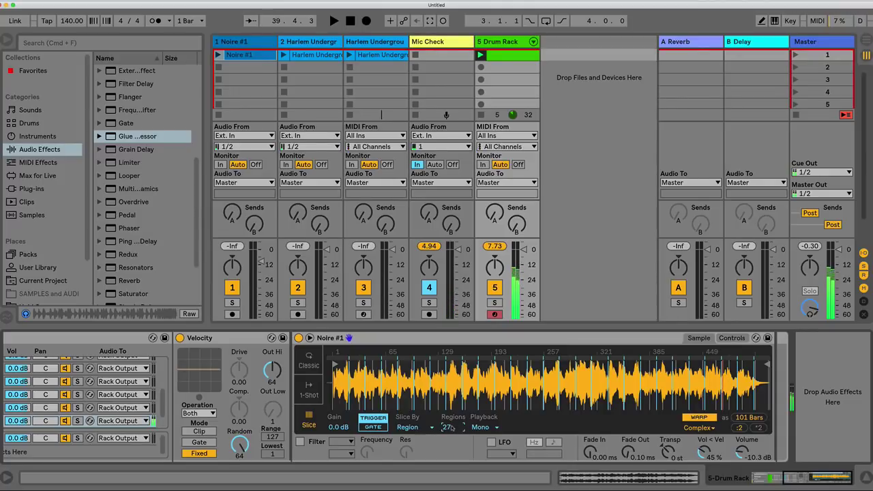
Replace the Velocity device before the sliced Simpler with a Random MIDI effect and switch Random off
click(229, 339)
key(Delete)
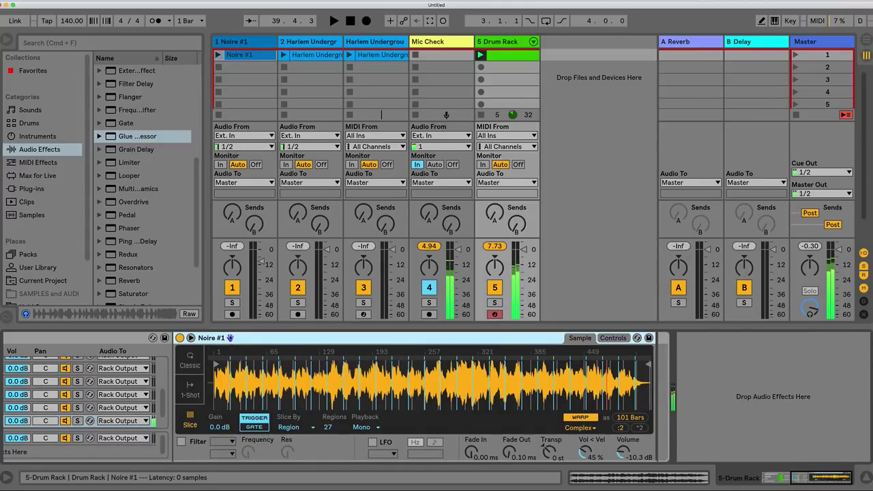
click(23, 162)
drag(148, 327, 194, 356)
click(179, 337)
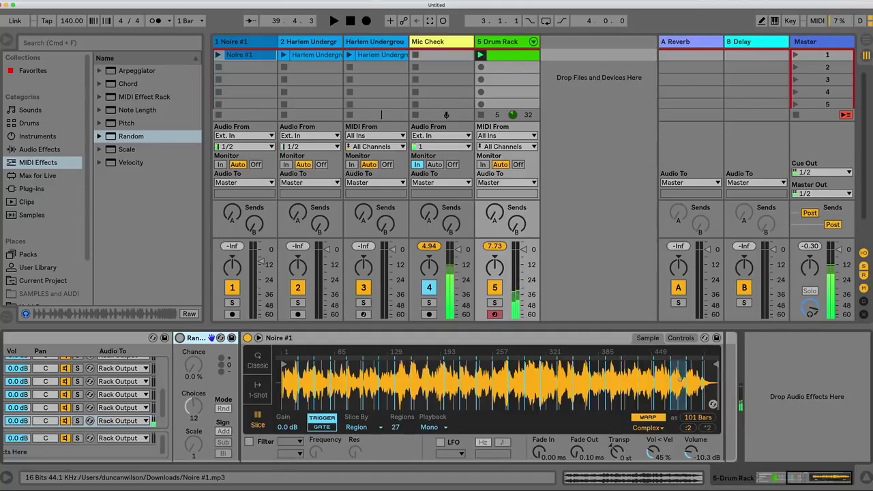
Add a Pitch device at -24 st before Random, and enable Random with 99 % chance and 24 choices
double_click(113, 123)
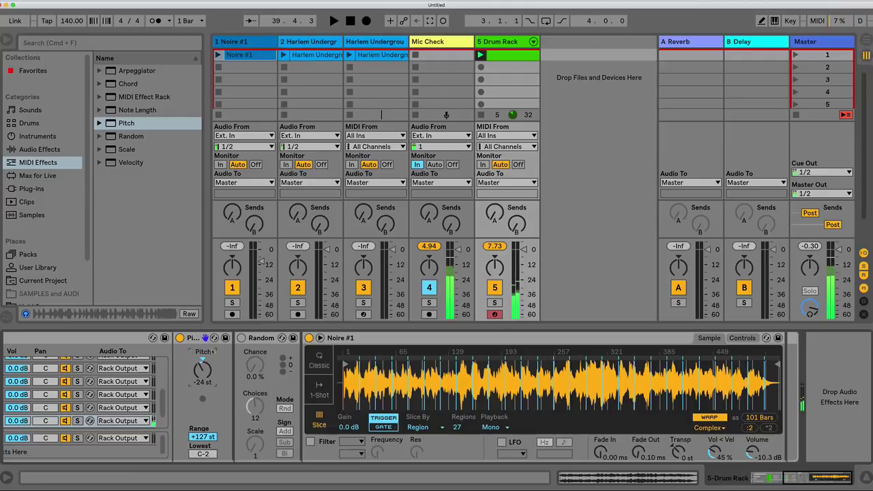
drag(255, 367, 254, 321)
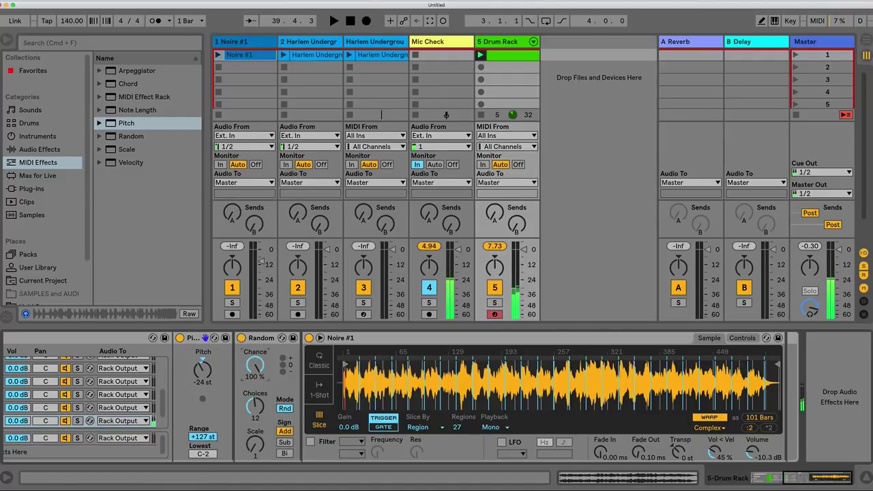
drag(255, 405, 255, 396)
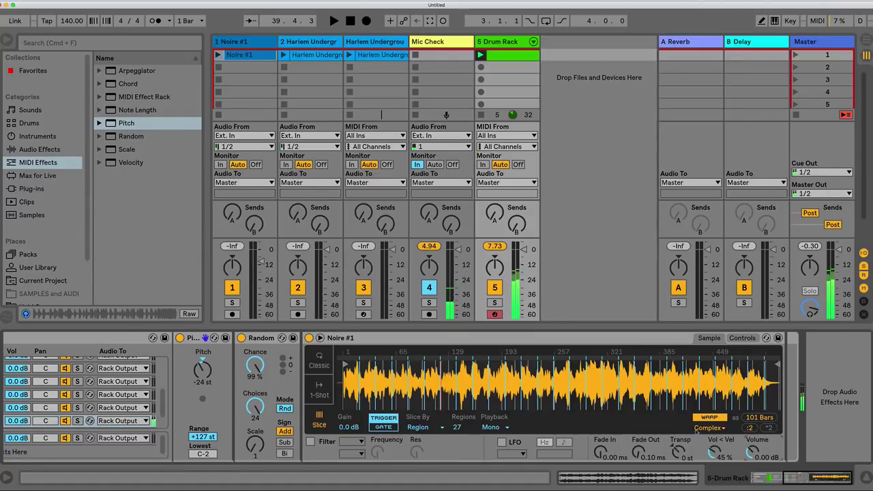
Set the sliced Simpler's warp mode to Complex Pro and both its Fade In and Fade Out to 2.00 s
click(710, 428)
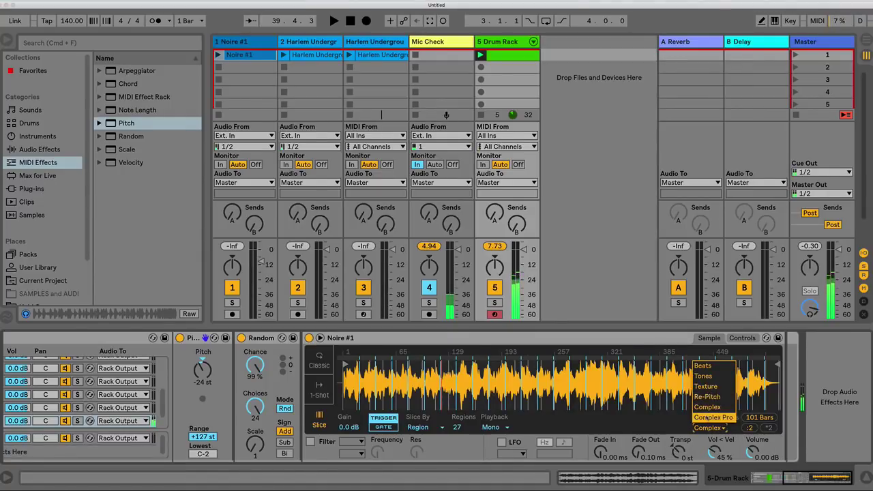
click(713, 418)
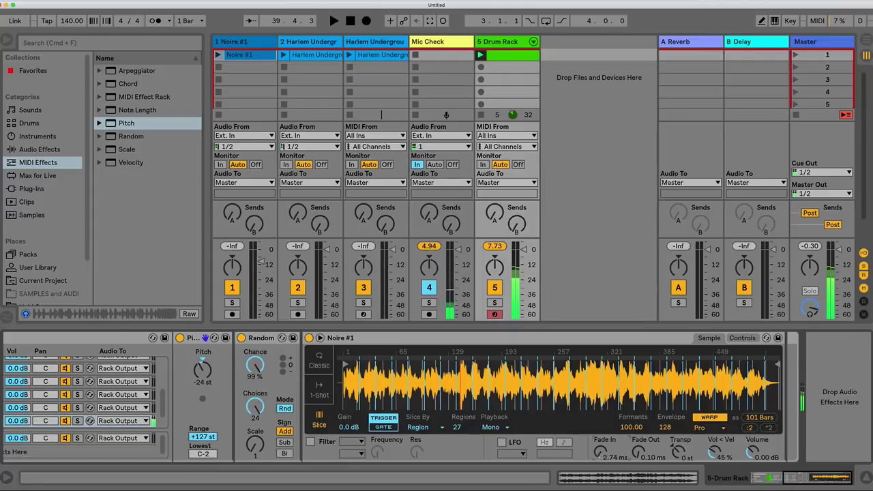
drag(600, 453, 639, 416)
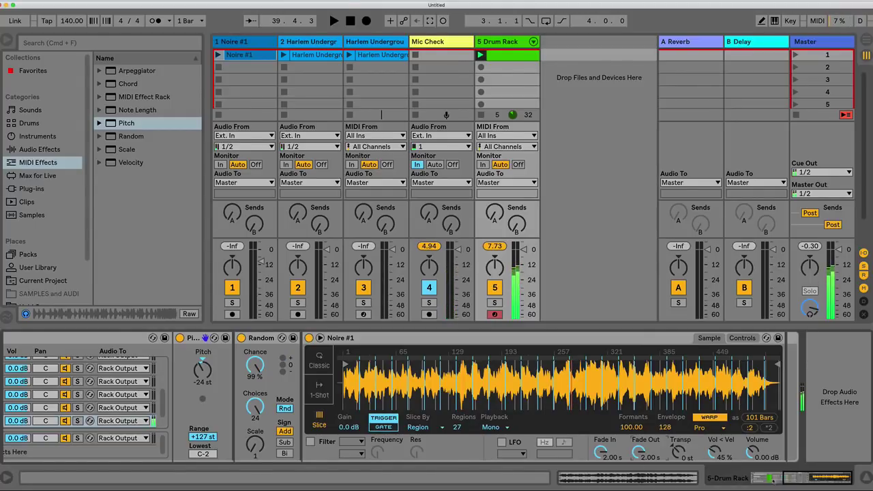
Raise the D#2 Noire #1 chain's send to the Echo return to 0.0 dB
scroll(320, 413, left, 10)
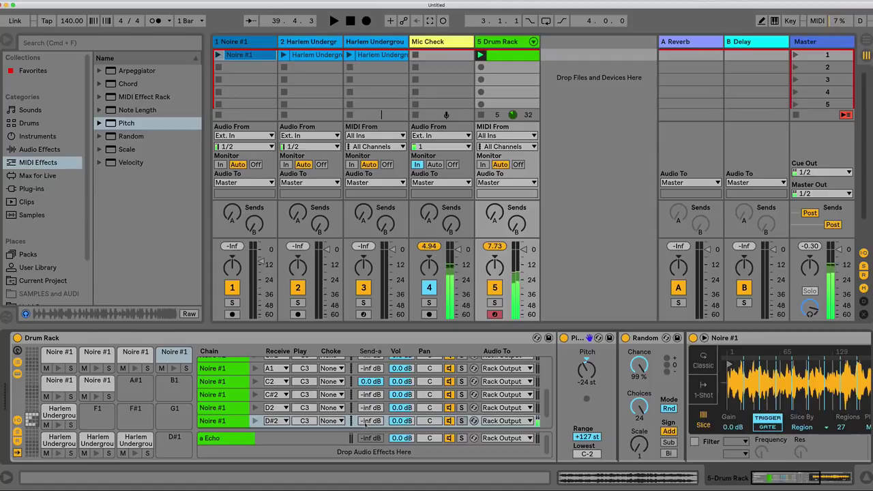
click(368, 421)
drag(368, 422, 366, 424)
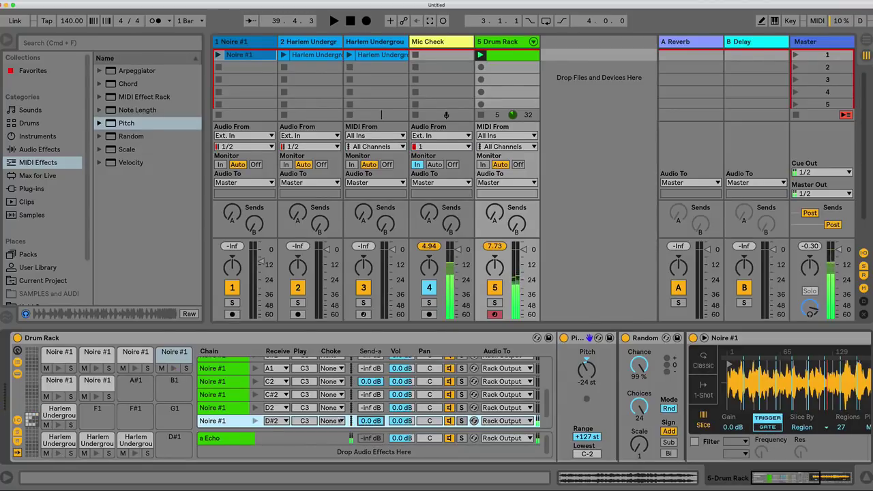
Add a D#2 note at the very start of the Drum Rack clip to trigger the random-slice pad
click(497, 58)
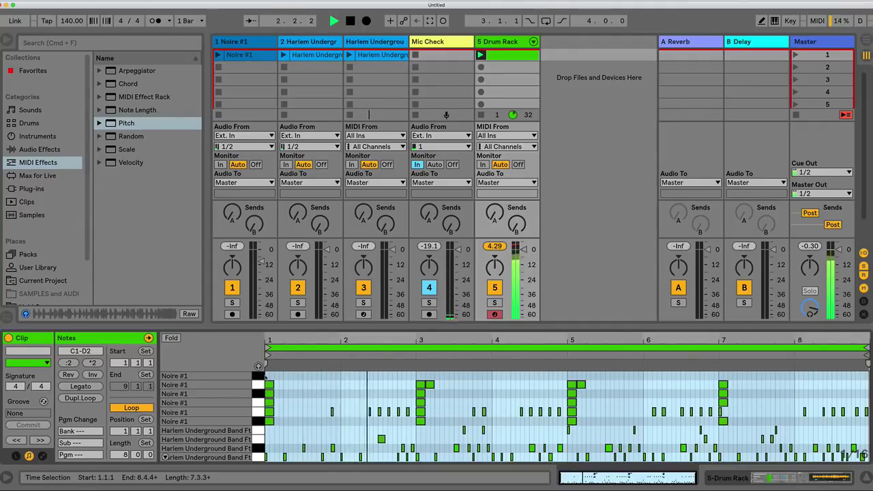
click(266, 378)
double_click(266, 376)
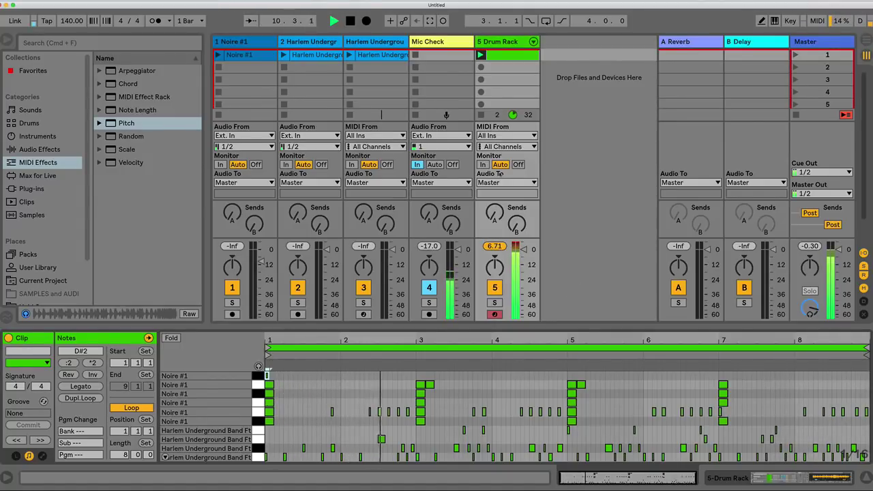
Set the D#2 pad's Simpler to 636 ms Fade In, 118 ms Fade Out and 0.0 % Vol < Vel
click(503, 42)
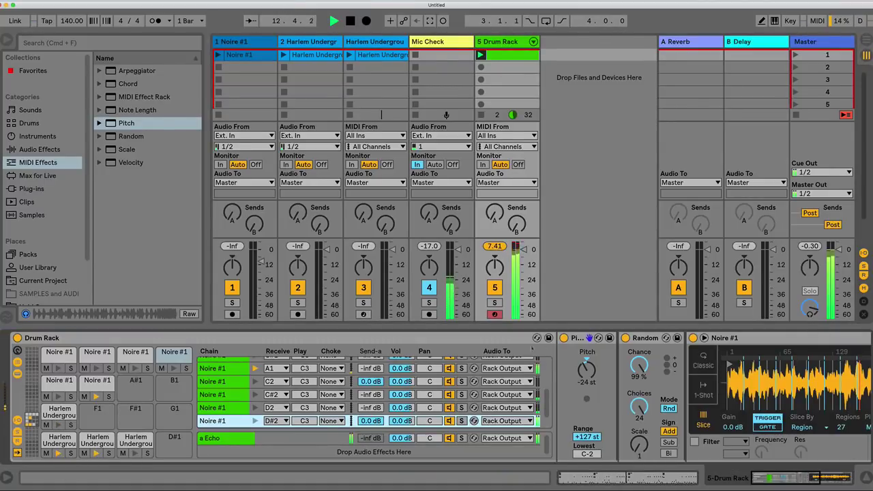
click(165, 359)
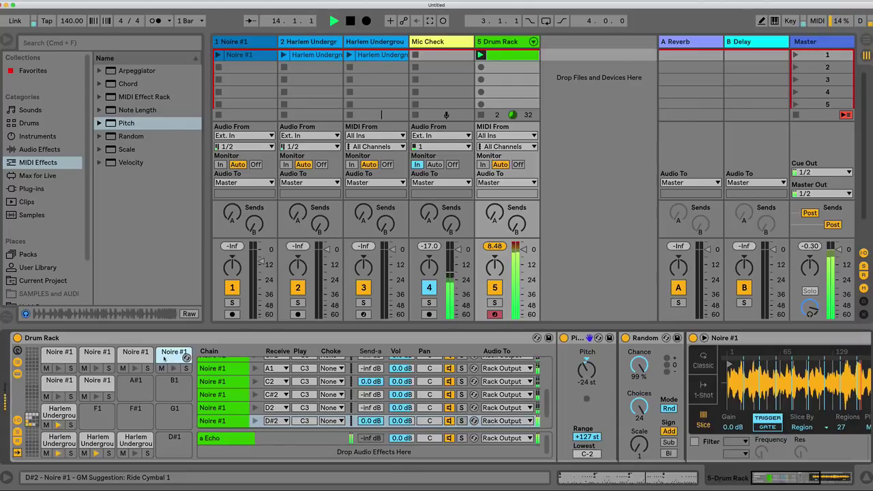
click(766, 484)
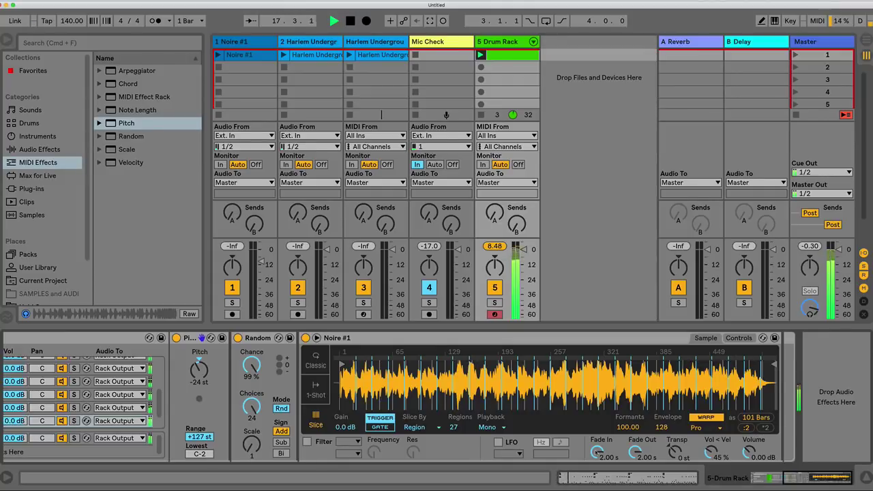
drag(597, 452, 636, 477)
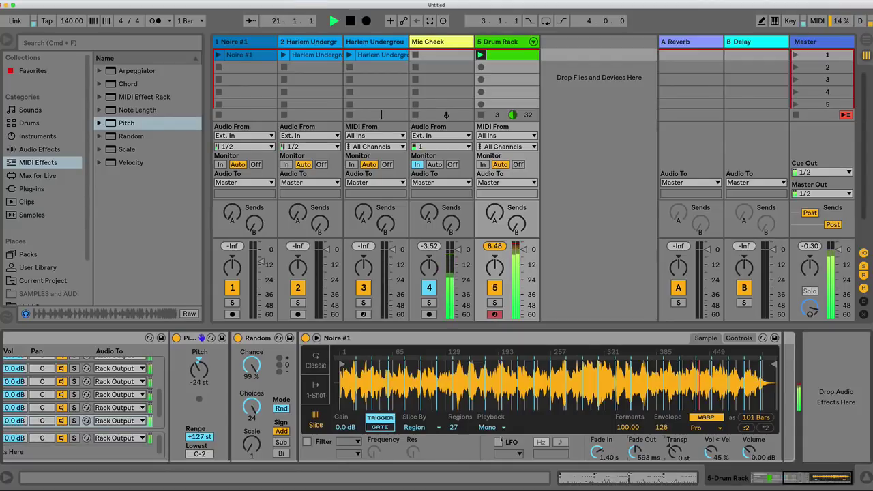
drag(711, 451, 711, 471)
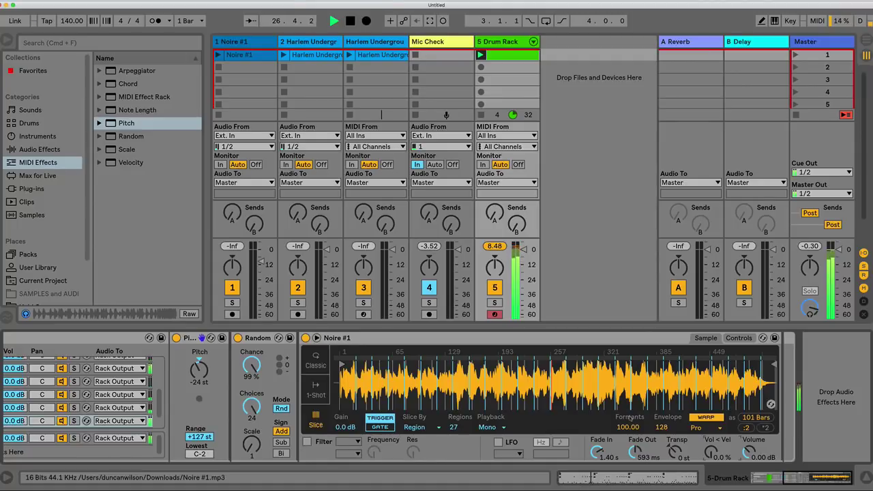
drag(635, 451, 635, 477)
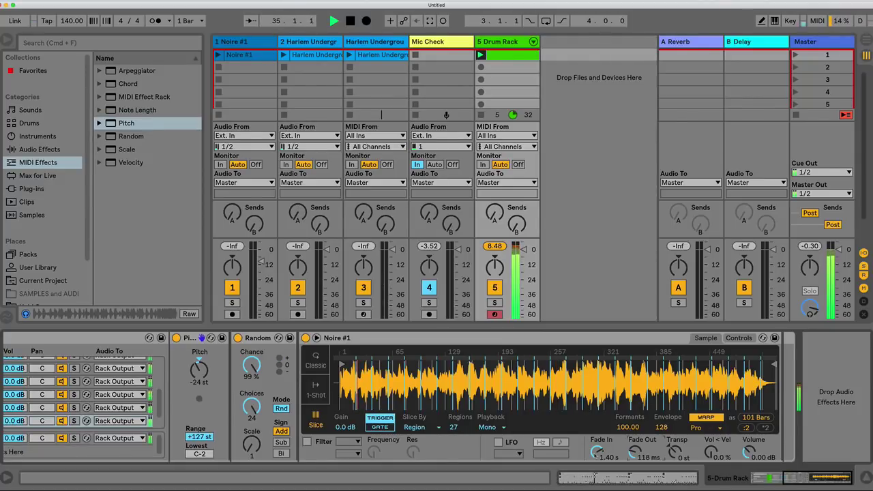
drag(598, 452, 598, 460)
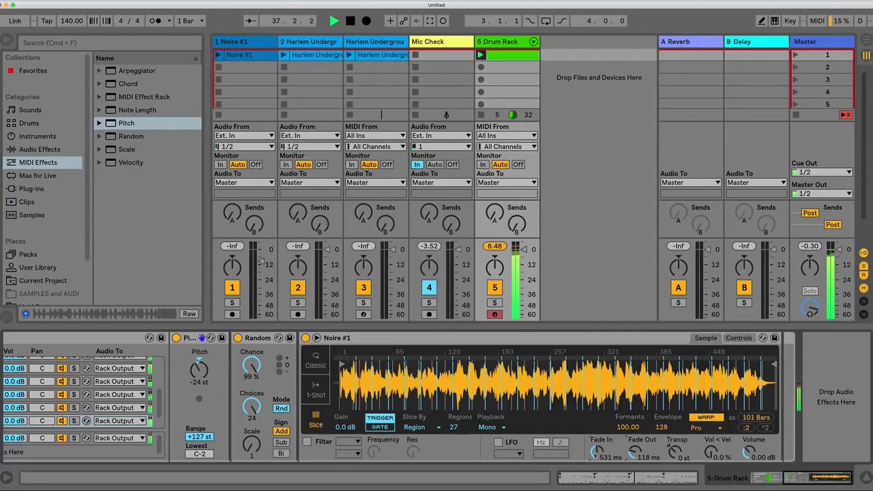
drag(598, 452, 598, 448)
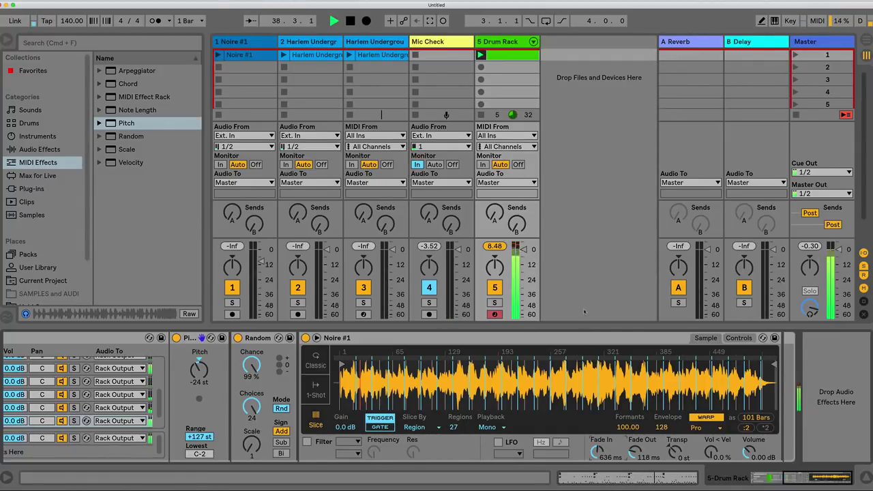
Show the sliced Simpler's controls and switch its filter off and back on
scroll(436, 395, left, 5)
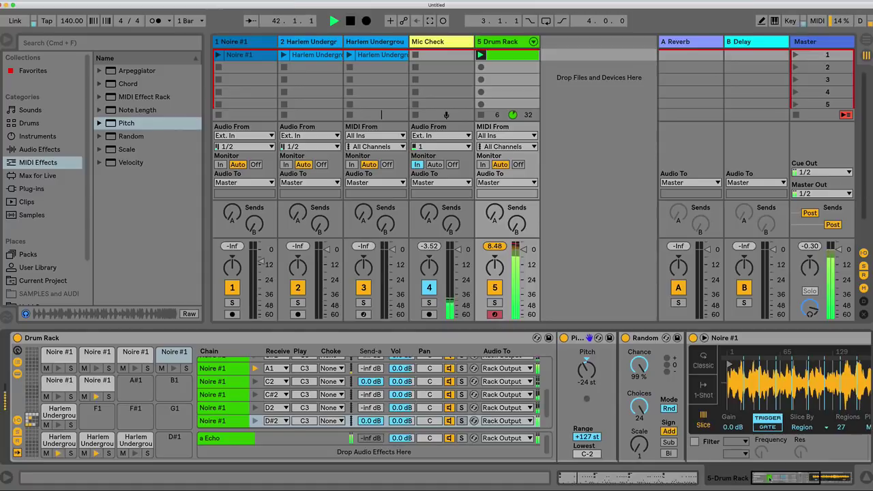
scroll(437, 396, right, 5)
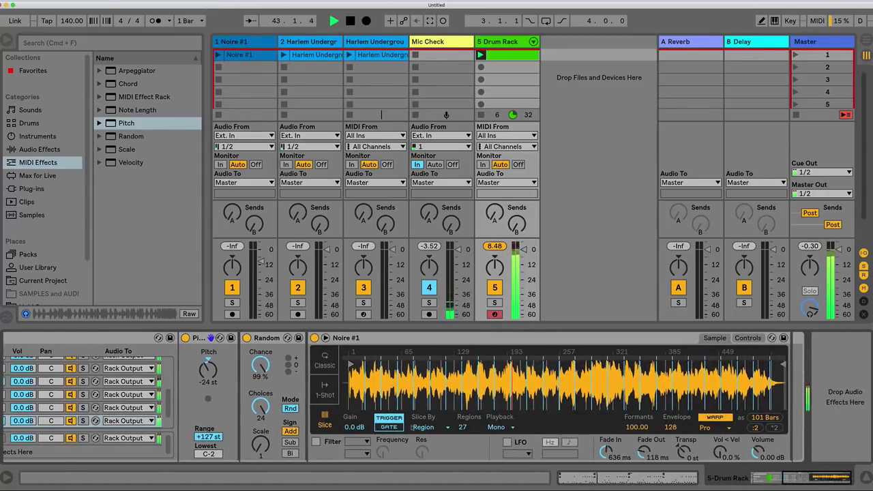
click(747, 338)
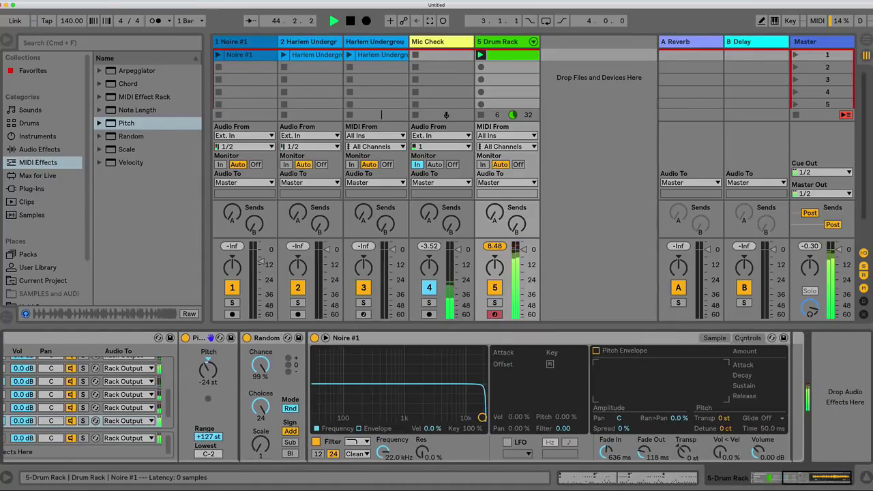
mouse_move(482, 417)
mouse_down()
mouse_move(356, 417)
mouse_move(482, 418)
mouse_up()
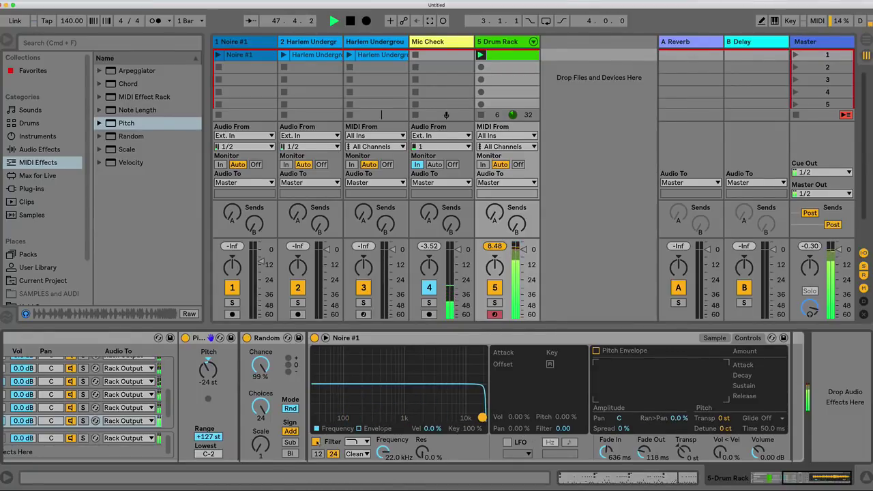
click(317, 442)
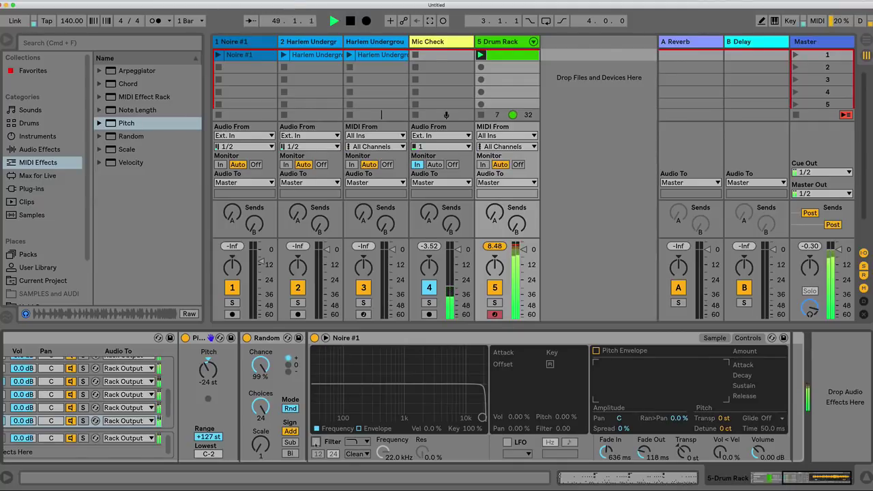
click(317, 442)
mouse_move(482, 418)
mouse_down()
mouse_move(326, 362)
mouse_move(335, 384)
mouse_move(424, 384)
mouse_move(414, 398)
mouse_move(482, 418)
mouse_up()
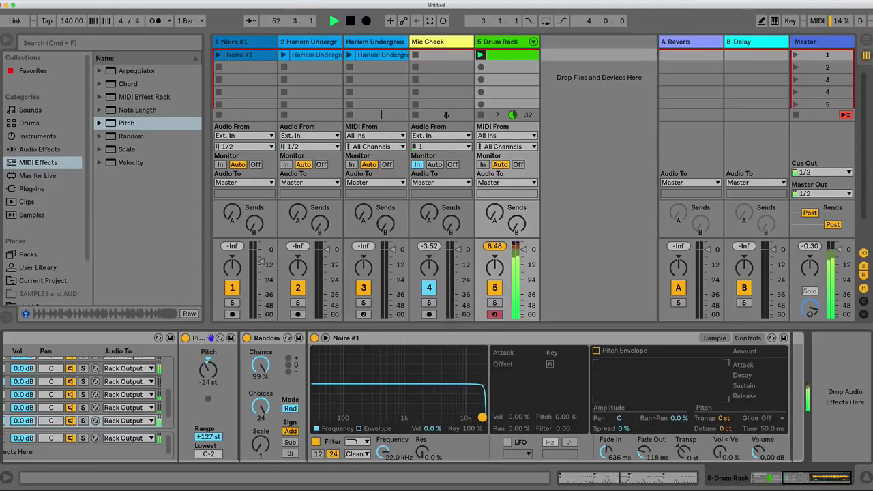
Enable the Simpler's LFO with 24.0 filter modulation at a synced 3/4 rate, and lower the filter frequency to about 1.05 kHz
click(506, 442)
drag(561, 429, 558, 434)
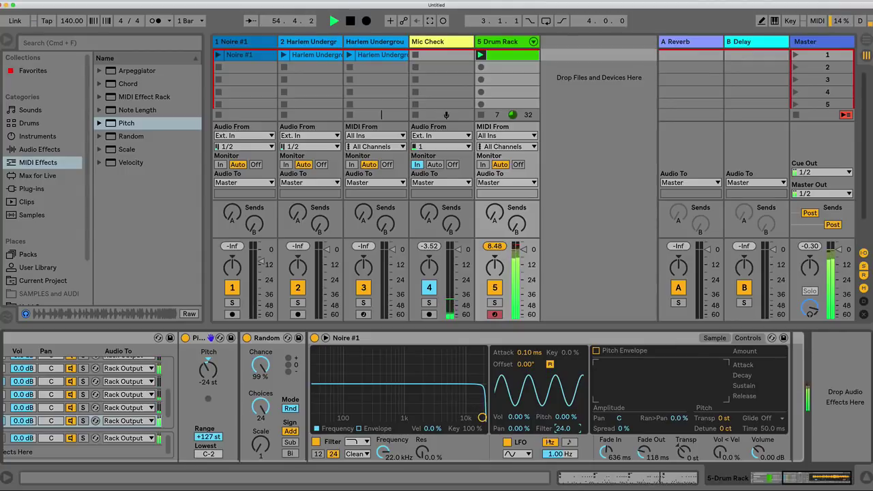
click(569, 443)
drag(560, 454, 560, 475)
drag(481, 417, 407, 417)
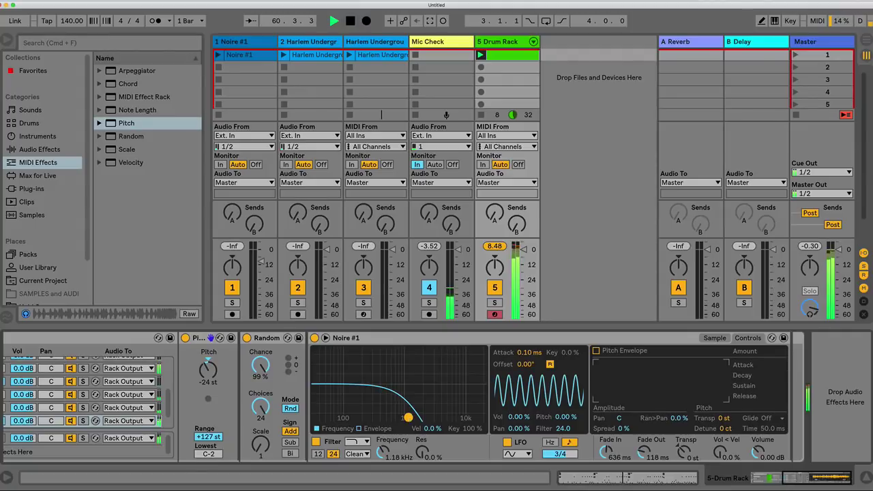
scroll(505, 395, left, 5)
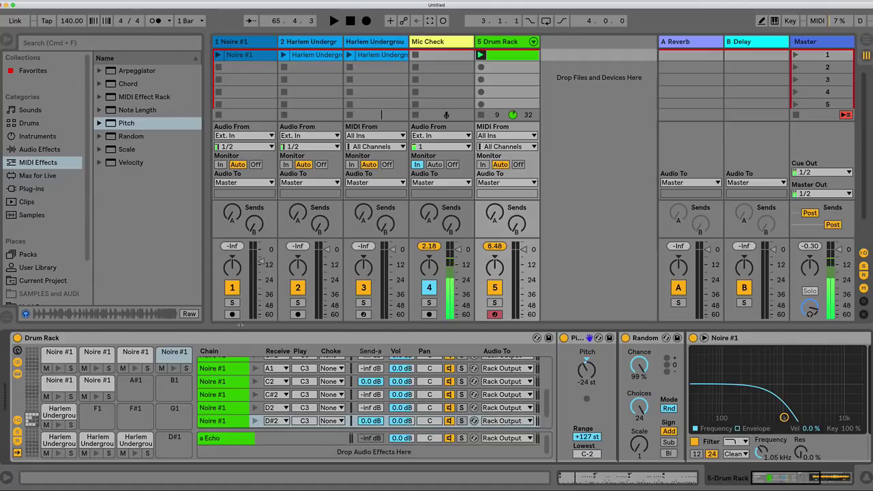
scroll(252, 388, up, 3)
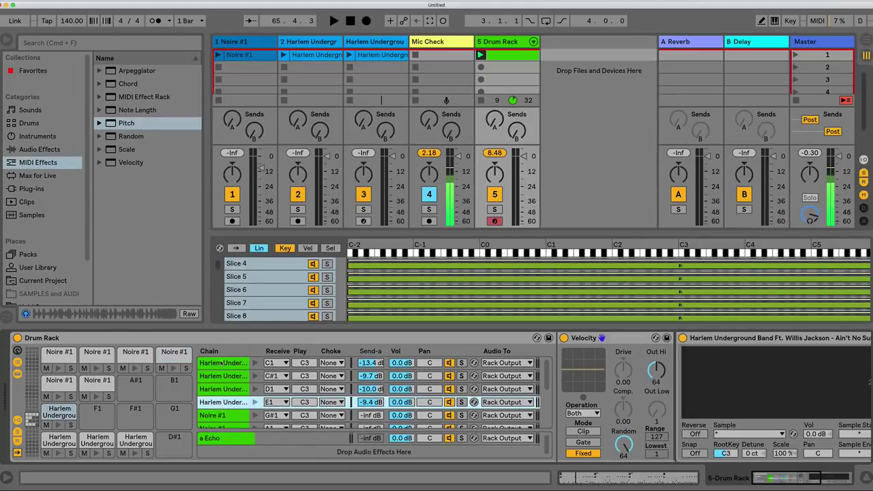
shift+click(221, 362)
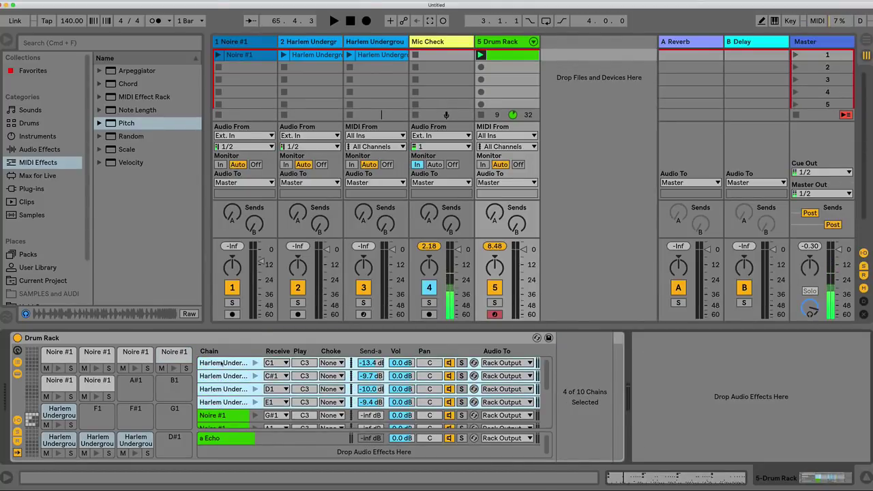
click(513, 363)
click(509, 373)
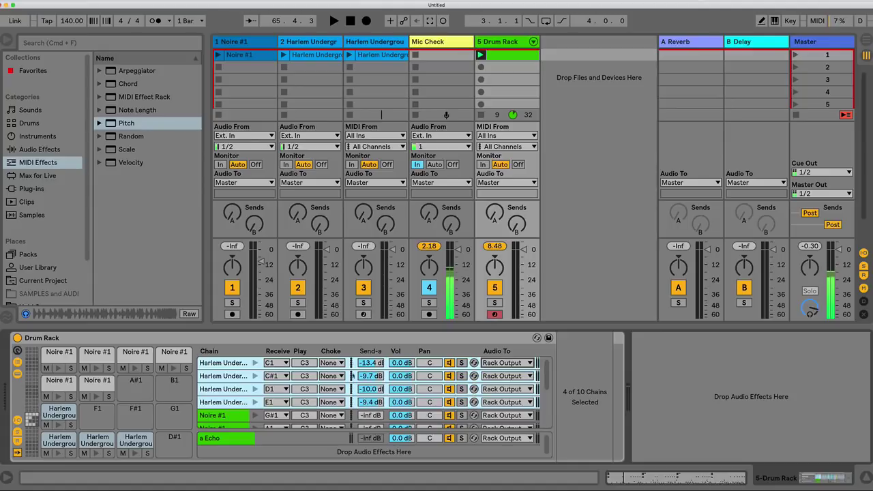
Create a second return chain in the Drum Rack and rename it Drums
click(231, 456)
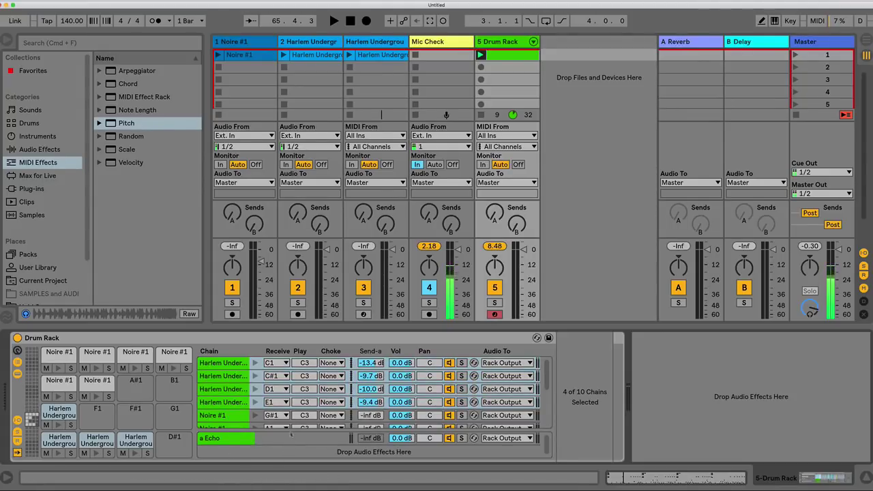
right_click(231, 444)
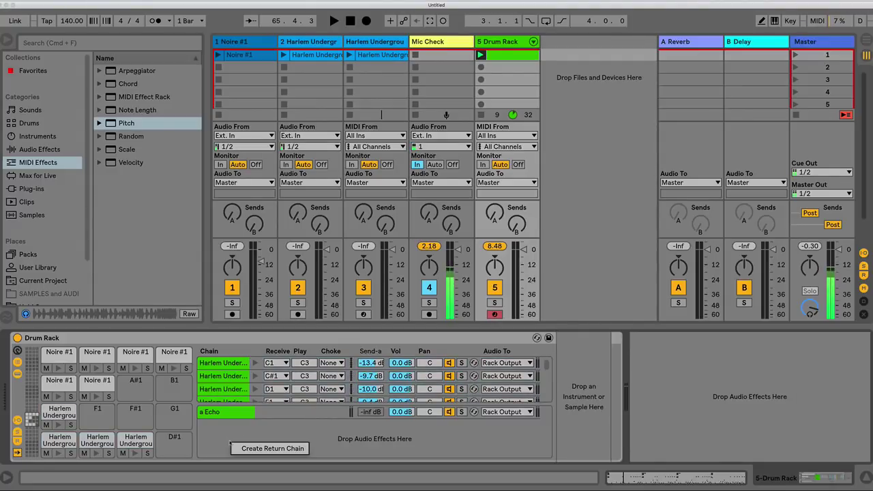
click(244, 449)
click(223, 426)
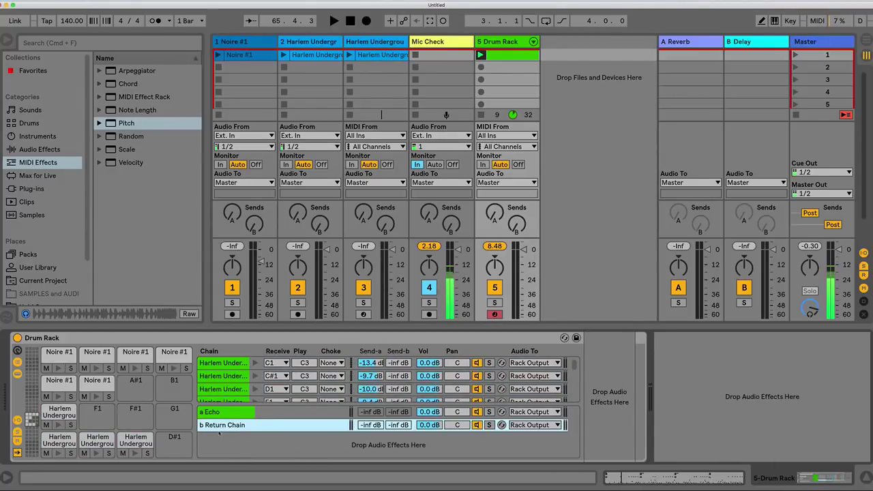
key(super+r)
text(Dru)
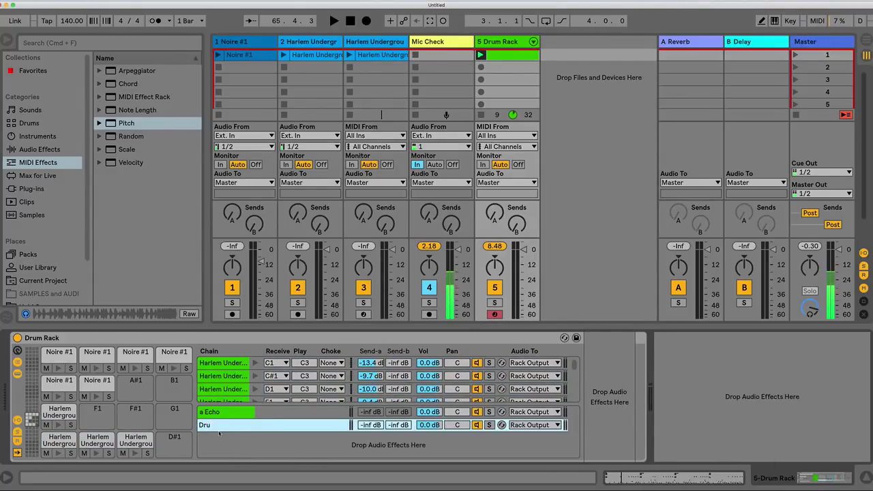
text(ms)
key(Return)
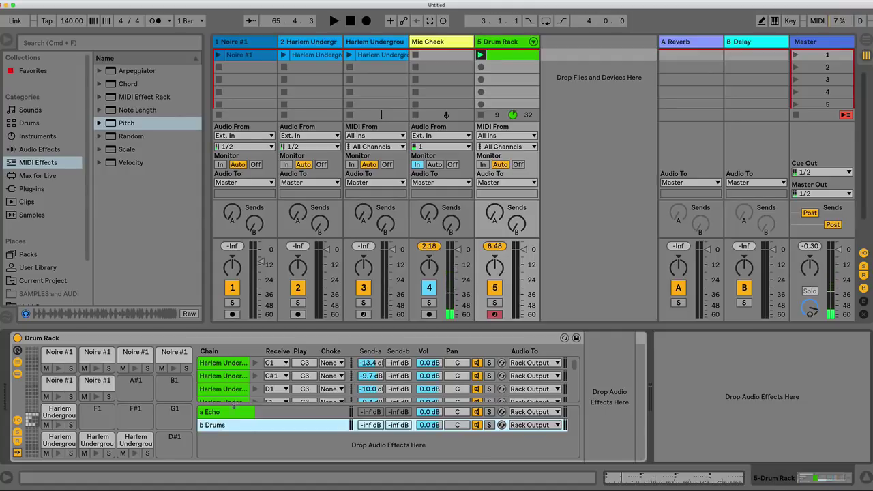
Route the audio output of the four Harlem Underground chains to the Drums return chain
drag(234, 406, 234, 433)
click(219, 397)
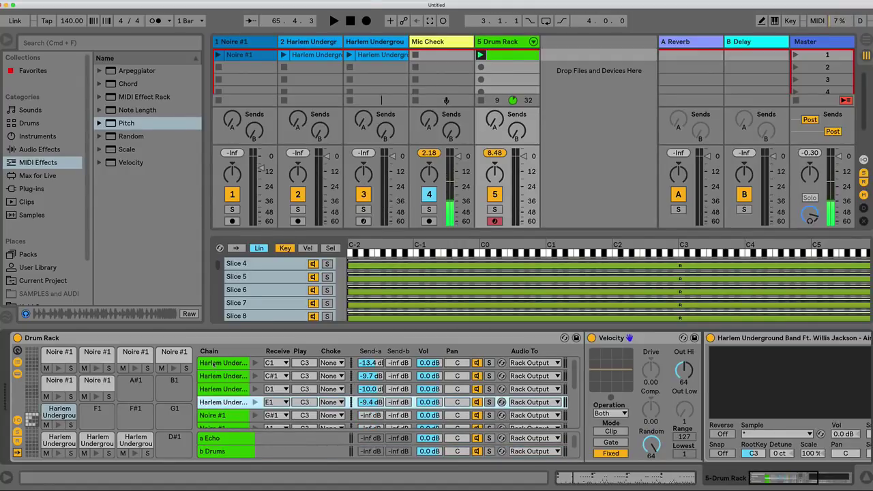
shift+click(215, 363)
click(524, 363)
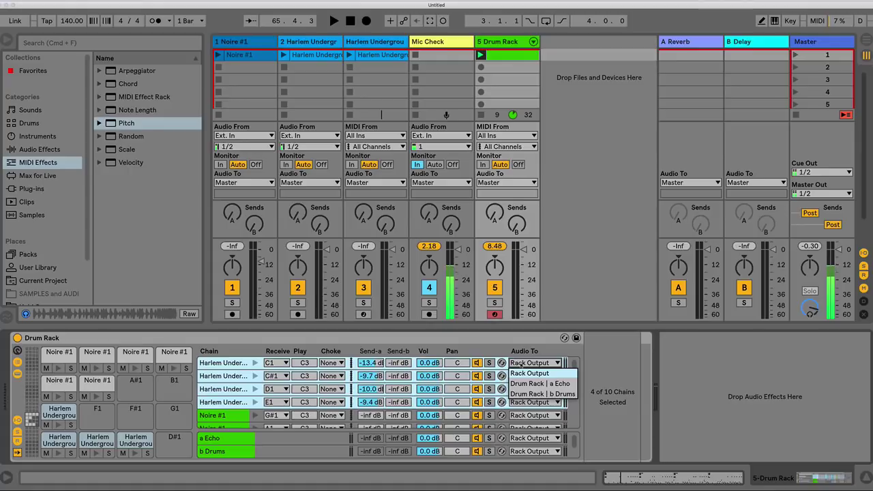
click(540, 395)
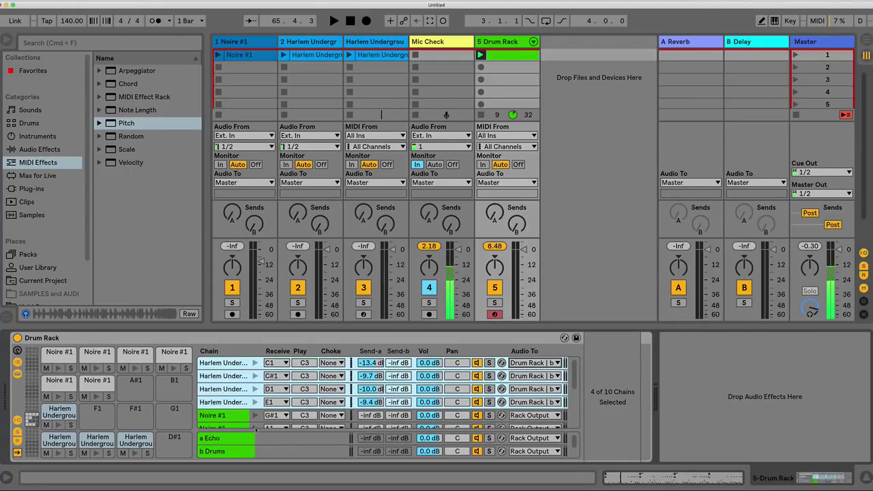
Add a Beat Repeat audio effect to the Drums return chain of the Drum Rack
click(226, 451)
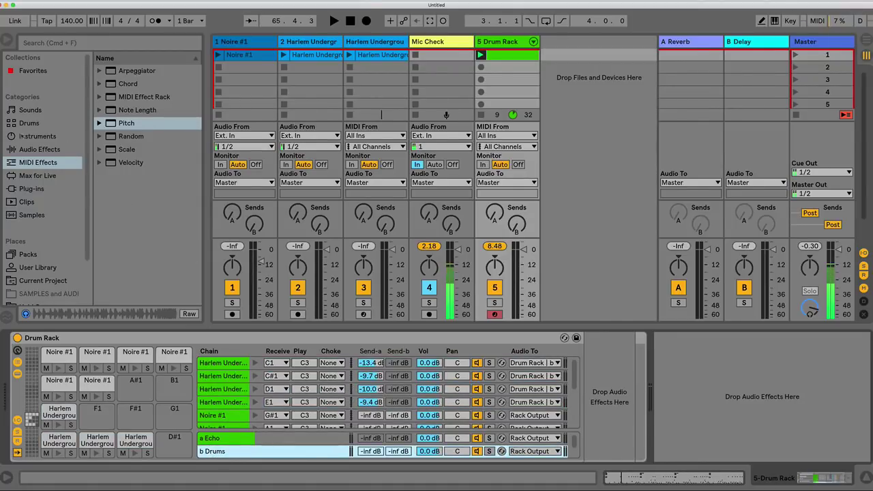
click(29, 123)
click(20, 149)
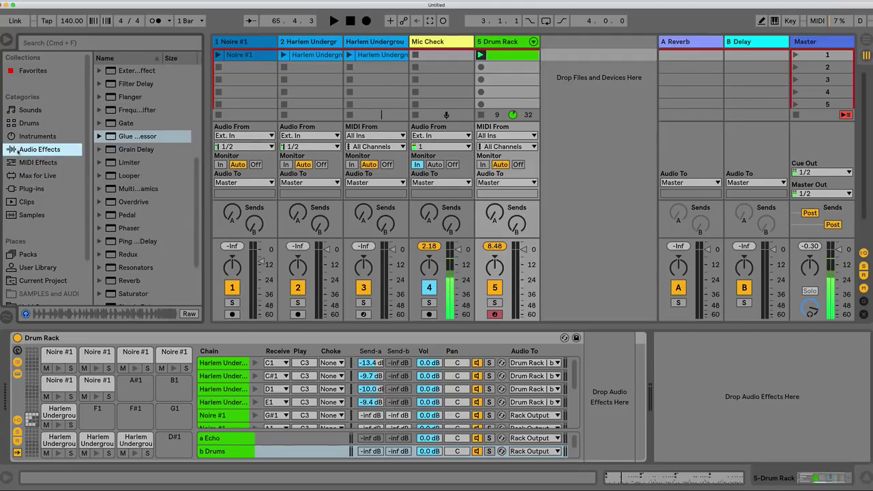
scroll(157, 214, up, 5)
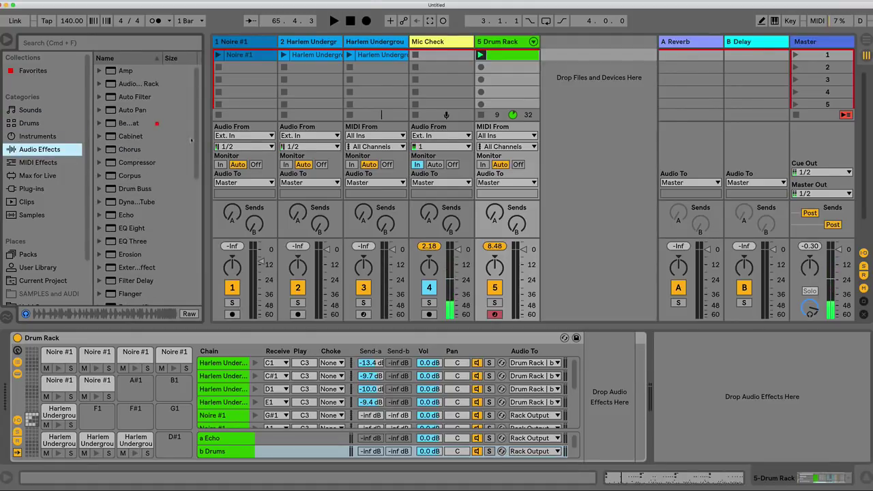
drag(206, 205, 250, 205)
drag(137, 122, 607, 401)
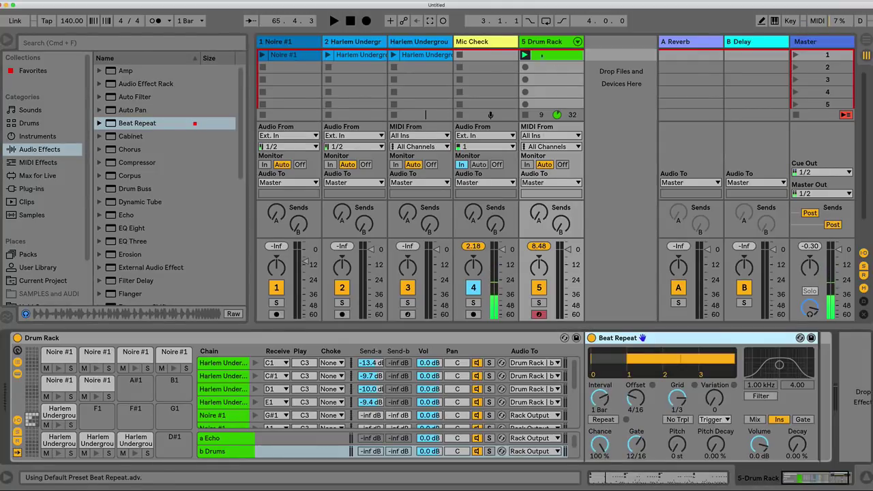
Play the beat to hear Beat Repeat processing the drums
key(space)
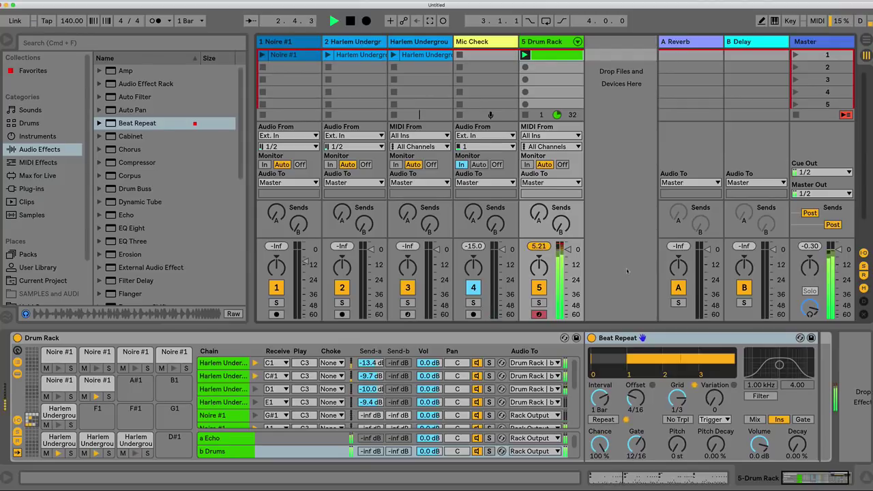
drag(810, 483, 815, 482)
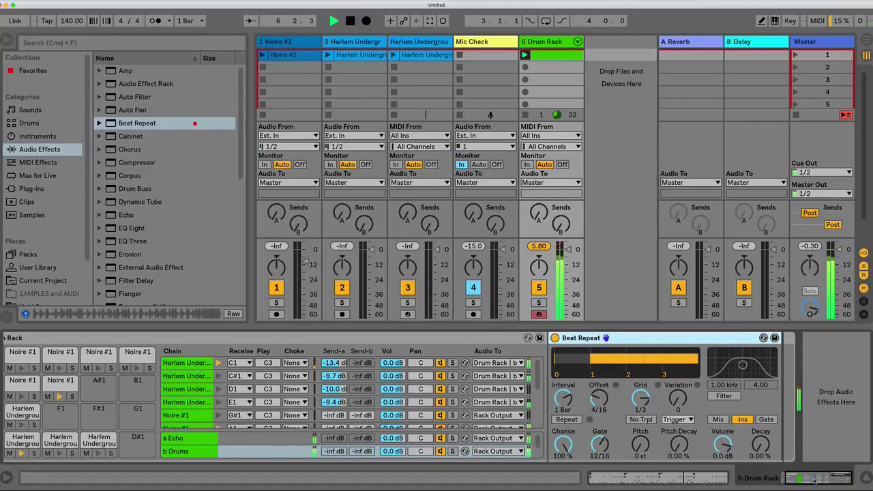
scroll(437, 395, left, 2)
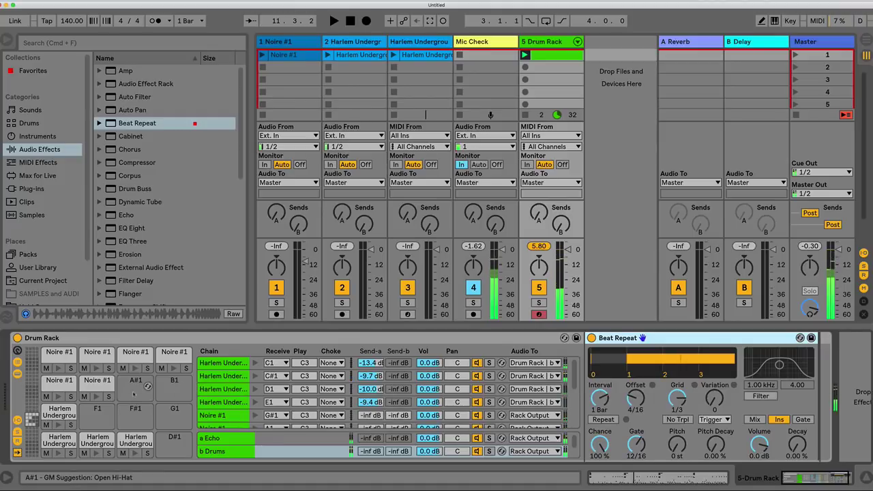
Route the A1 Noire #1 chain's audio output to the Drums return chain and play the clip
click(97, 382)
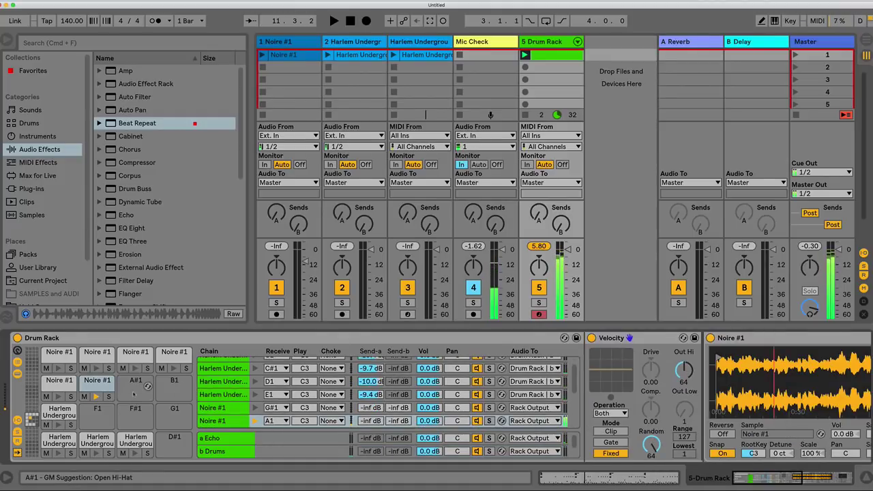
click(537, 421)
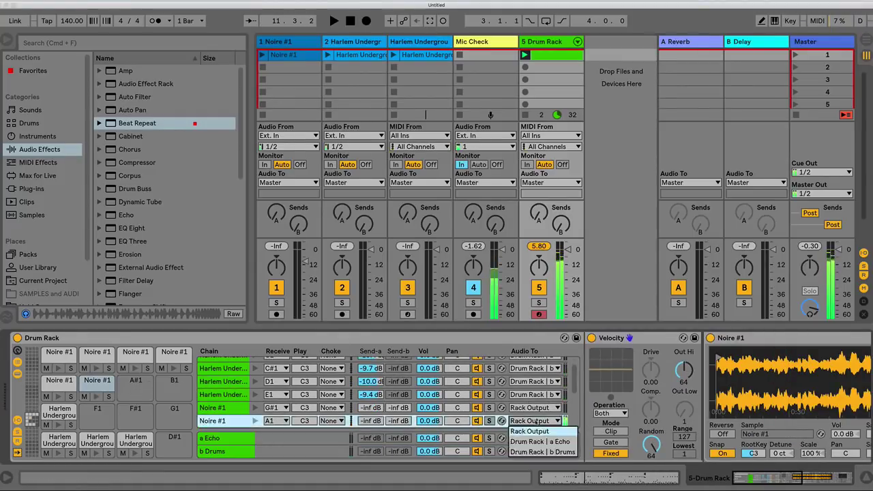
click(537, 453)
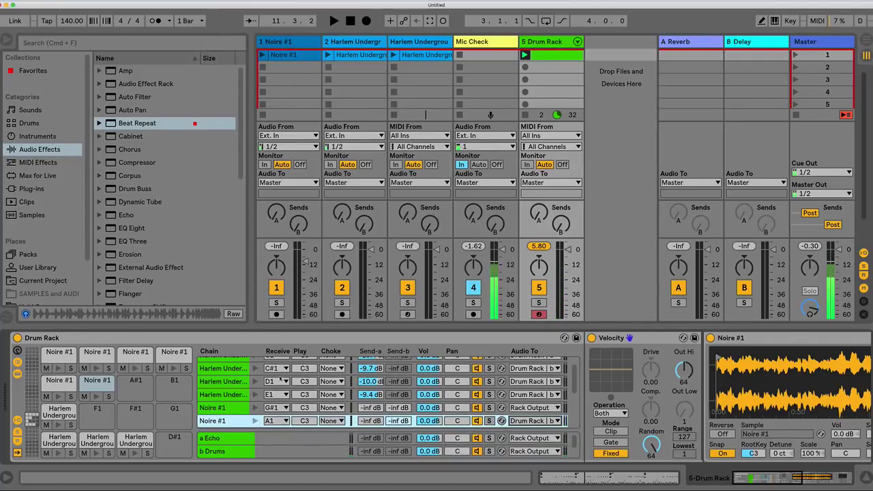
click(525, 54)
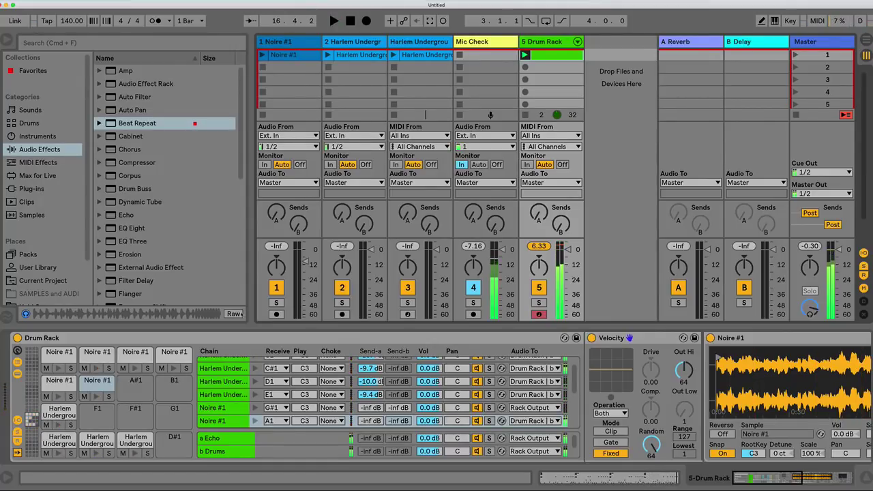
Audition the C2 Noire #1 pad and review the Drum Rack clip's notes before returning to the rack's devices
click(69, 356)
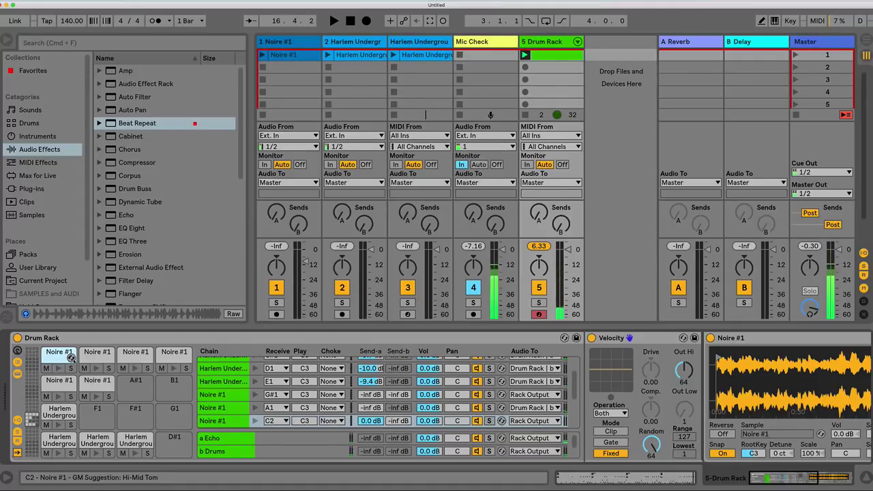
click(550, 58)
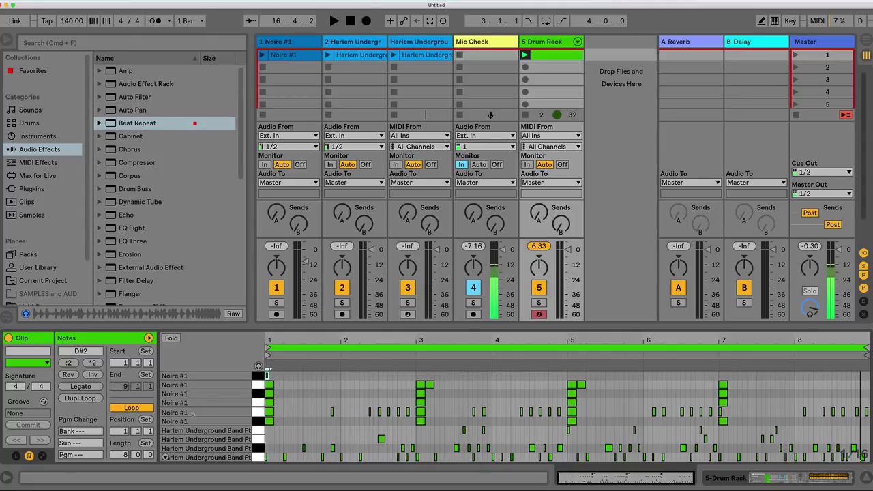
click(547, 41)
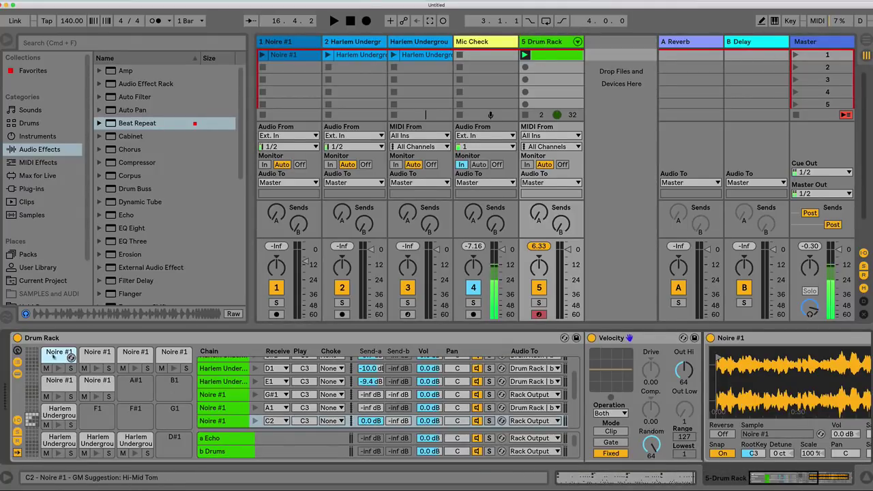
Insert a MIDI Effect Rack ahead of Velocity on the C2 Noire #1 pad and create a chain in it
click(26, 162)
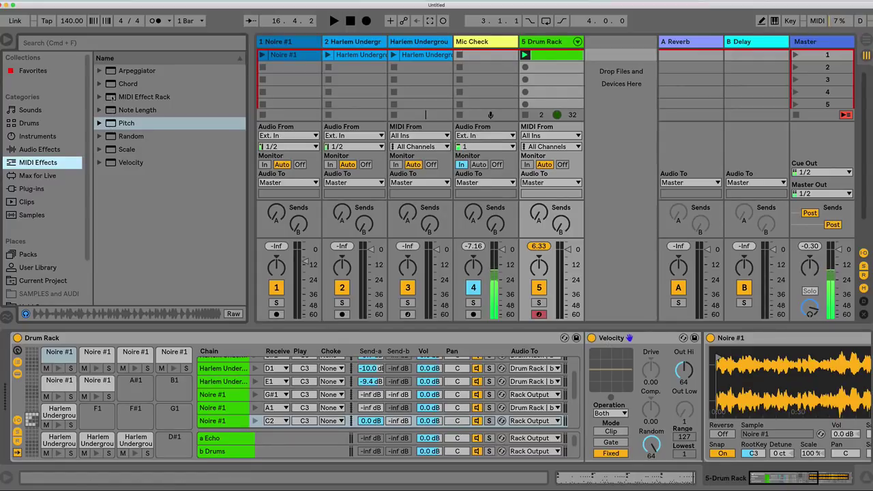
drag(113, 97, 594, 401)
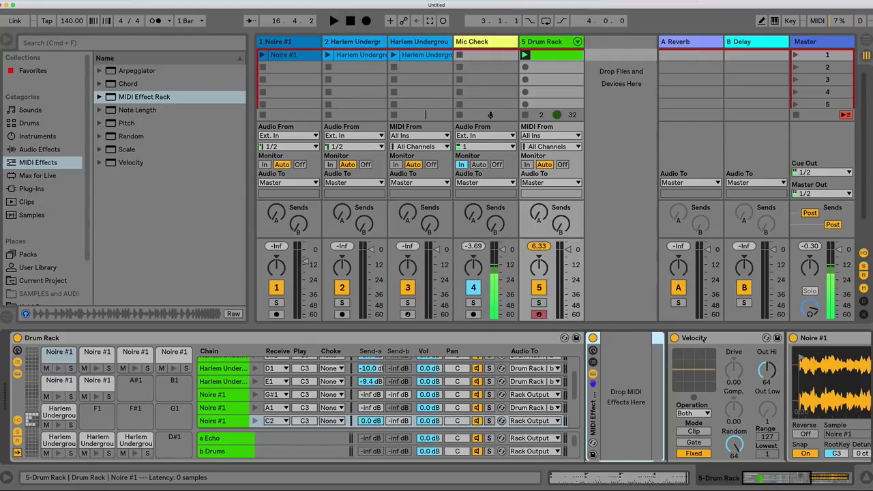
double_click(593, 380)
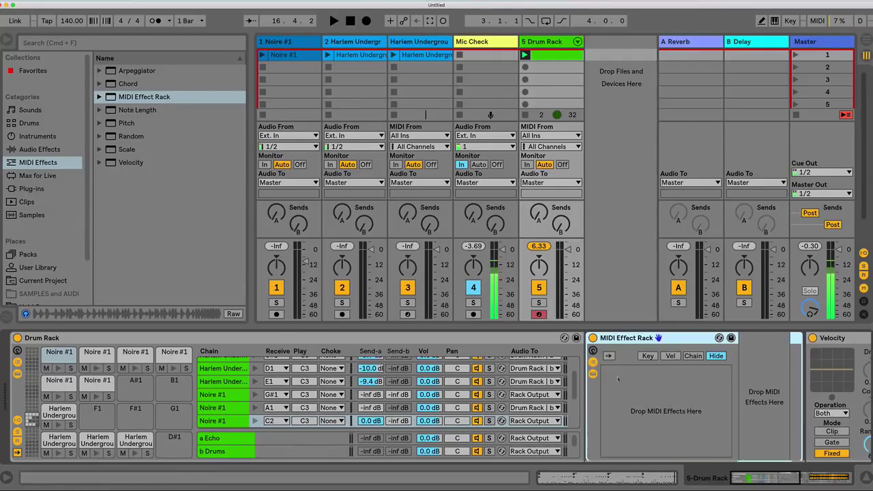
right_click(629, 383)
click(648, 401)
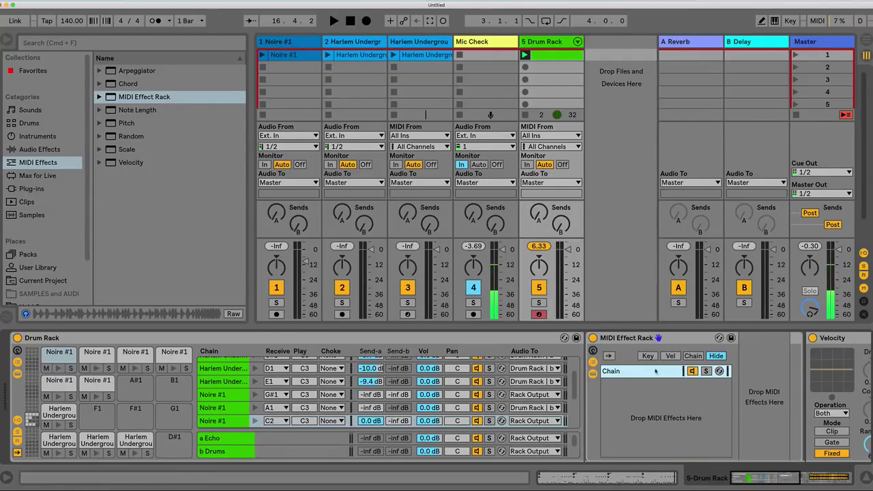
Limit the rack chain's velocity zone to 1–32 and add a second Velocity effect ahead of the MIDI Effect Rack
click(670, 356)
scroll(436, 396, right, 5)
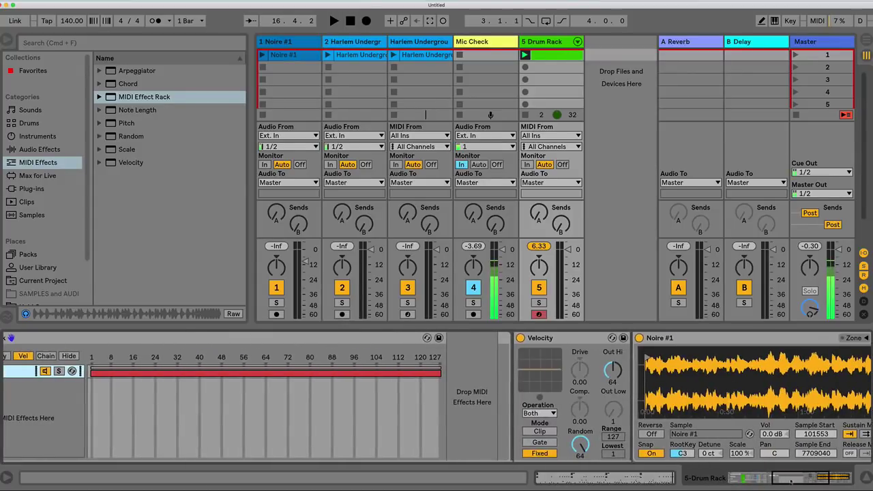
scroll(330, 338, left, 5)
drag(755, 371, 584, 383)
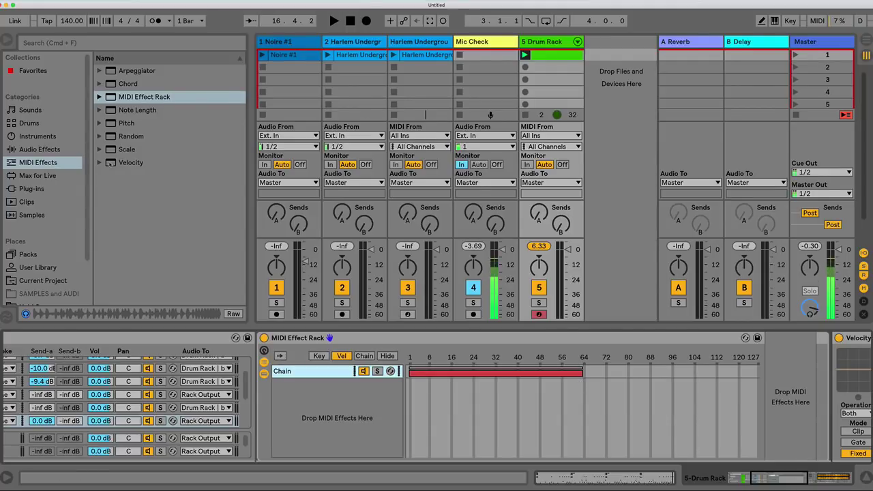
drag(131, 162, 271, 367)
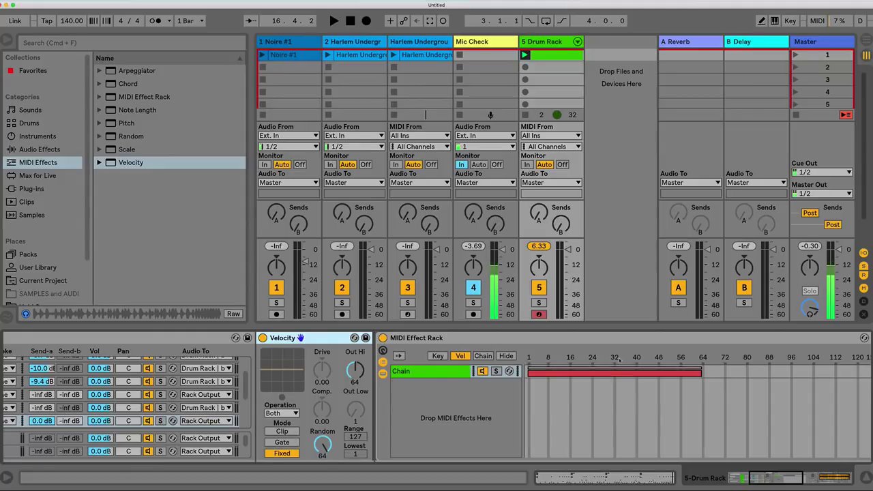
drag(700, 372, 616, 382)
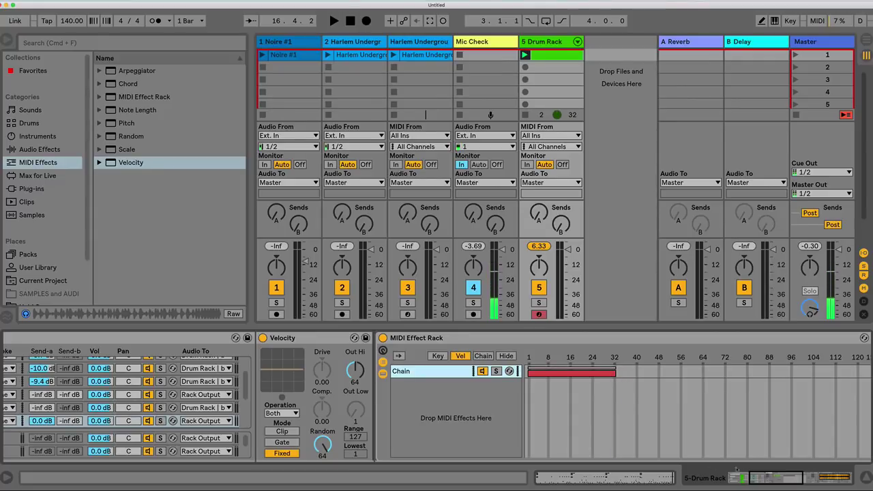
Group the new Velocity effect and the MIDI Effect Rack into one rack
mouse_move(757, 479)
mouse_down()
mouse_move(747, 481)
mouse_move(760, 480)
mouse_up()
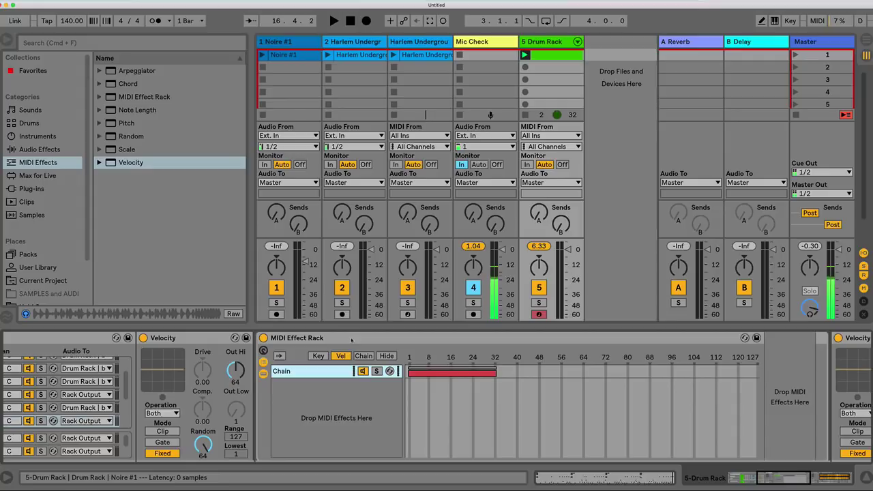
click(329, 337)
right_click(201, 339)
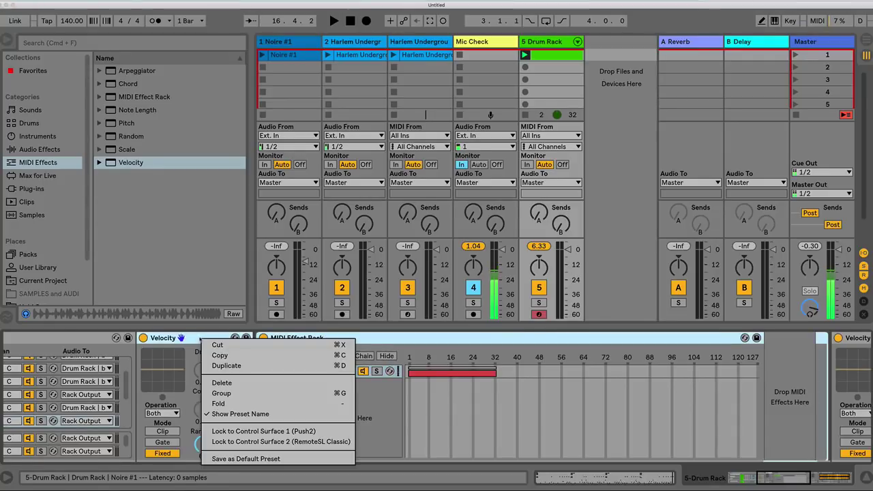
click(225, 395)
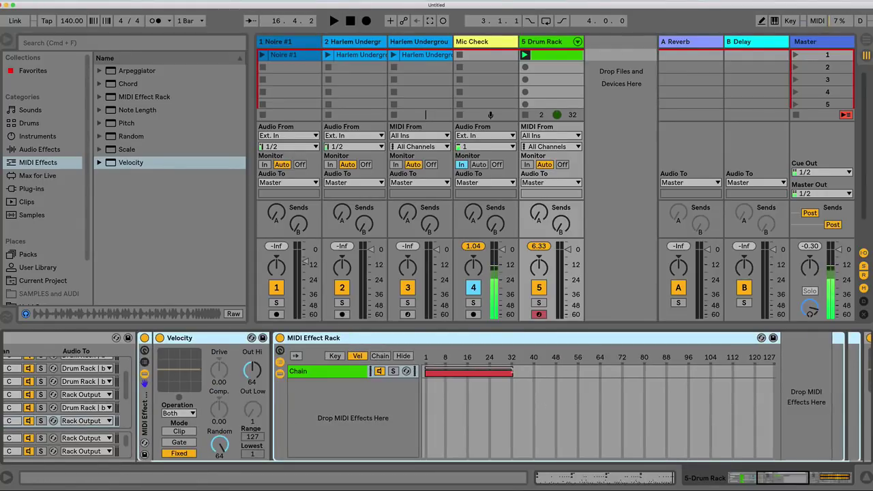
Copy the grouped rack from the C2 pad to the C#2 Noire #1 pad
scroll(516, 394, left, 5)
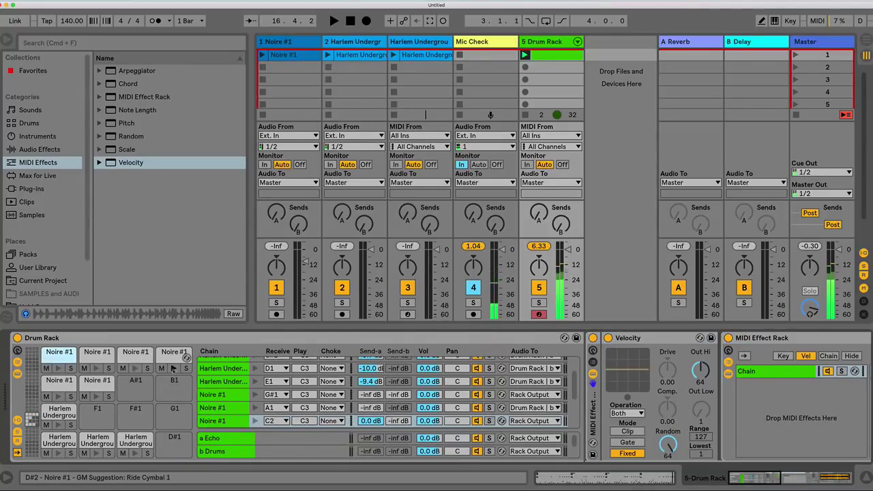
click(56, 354)
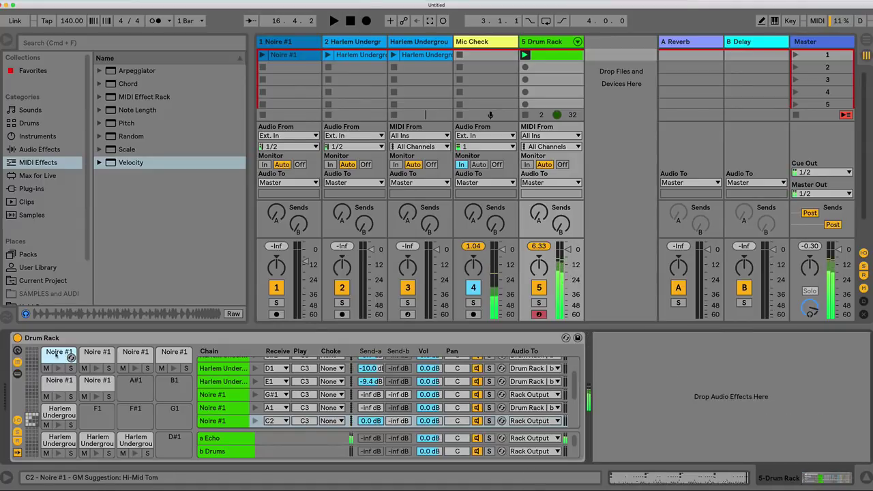
click(57, 354)
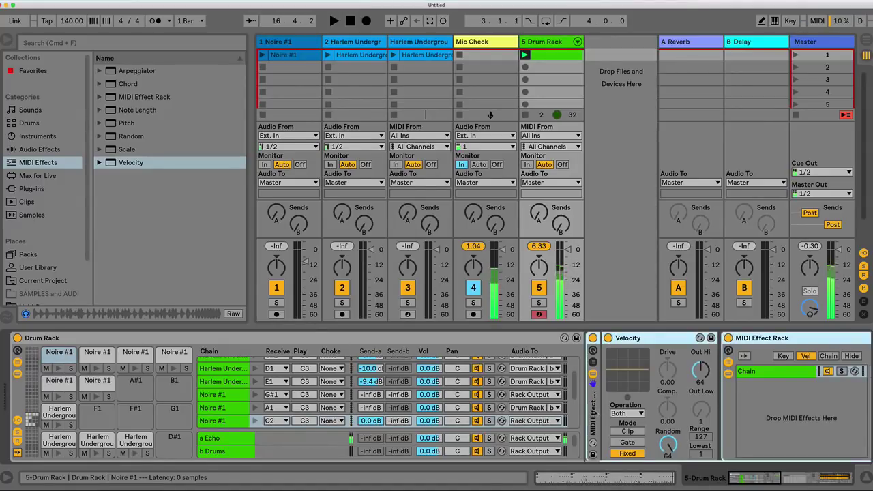
click(95, 356)
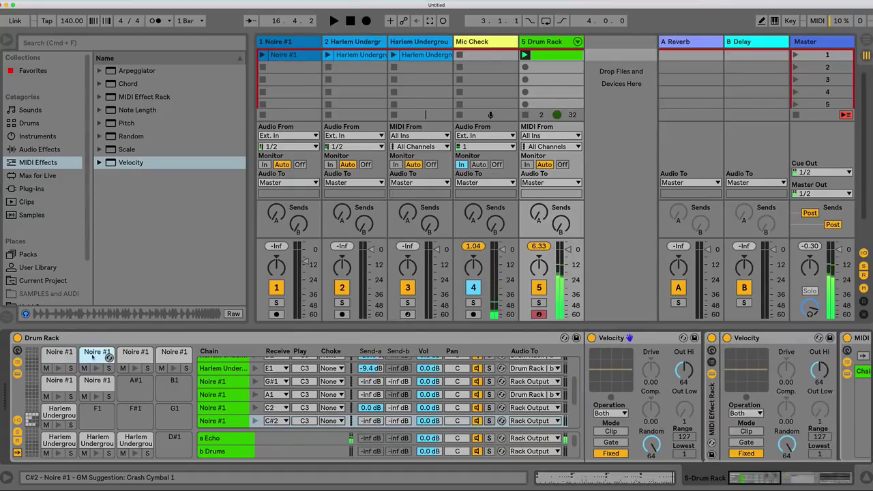
Place the copied rack ahead of the C#2 pad's Velocity effect and hide the inner rack's chain list and devices
click(795, 479)
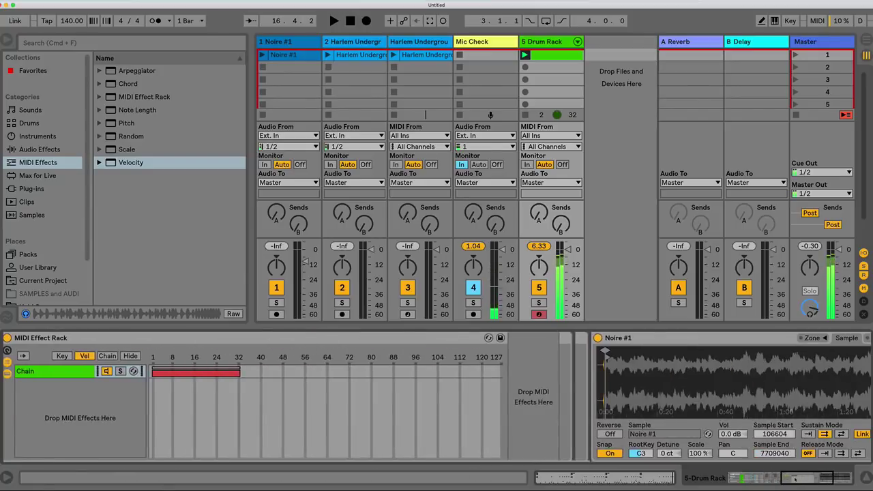
drag(795, 480, 764, 479)
drag(298, 337, 350, 382)
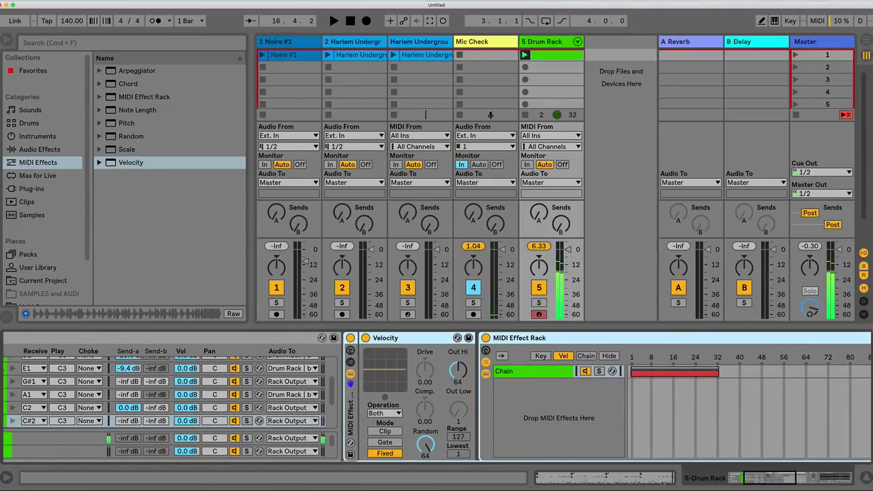
click(486, 363)
click(485, 374)
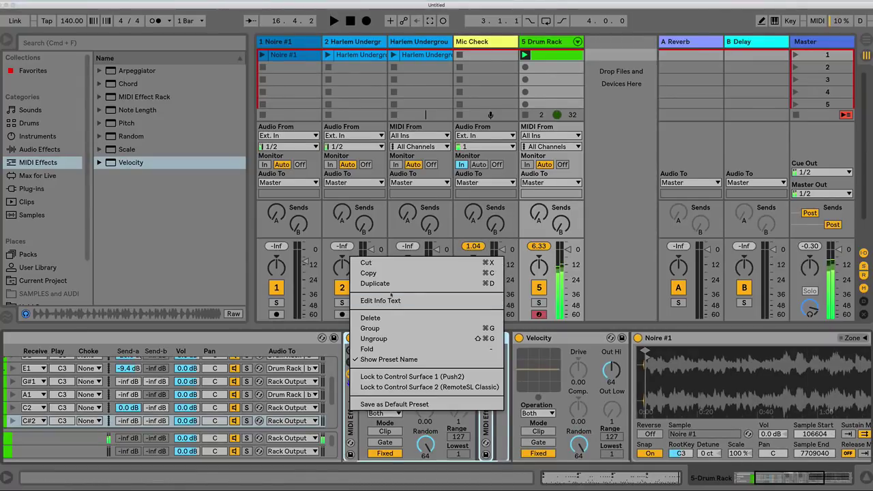
Copy the grouped MIDI Effect Rack from the C#2 pad and paste it ahead of the D2 Noire #1 pad's Velocity effect
click(369, 273)
scroll(593, 379, left, 5)
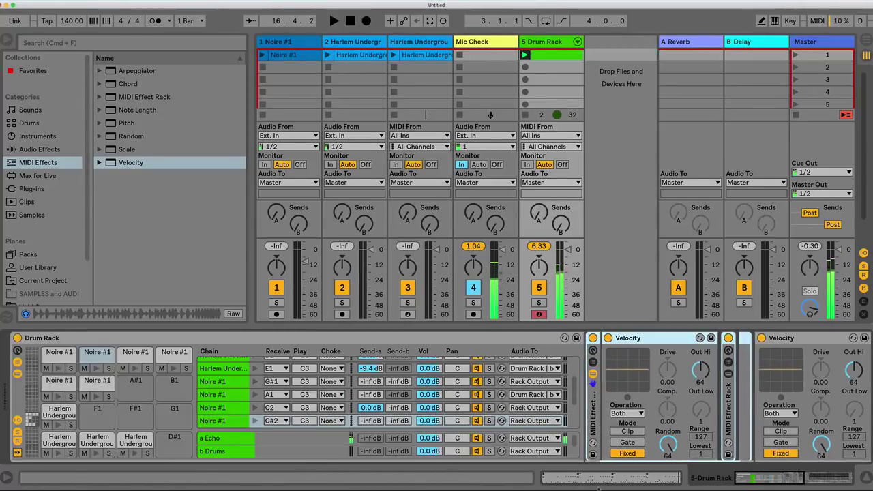
click(143, 355)
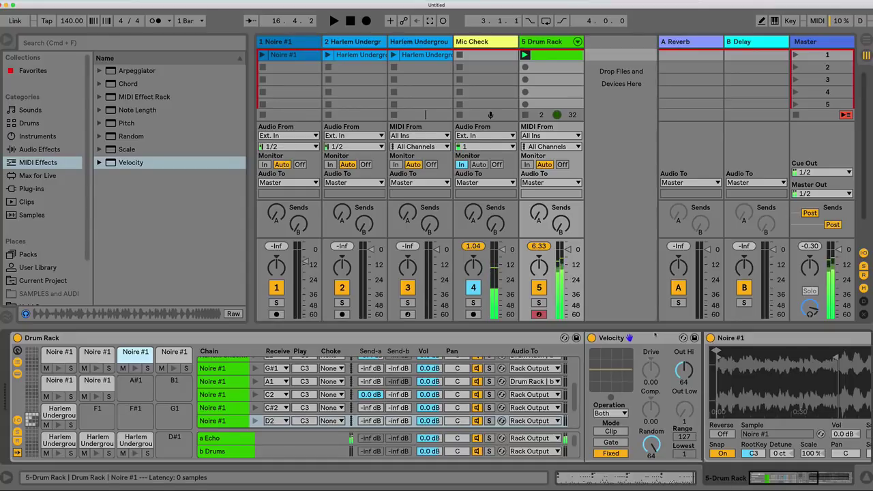
click(588, 368)
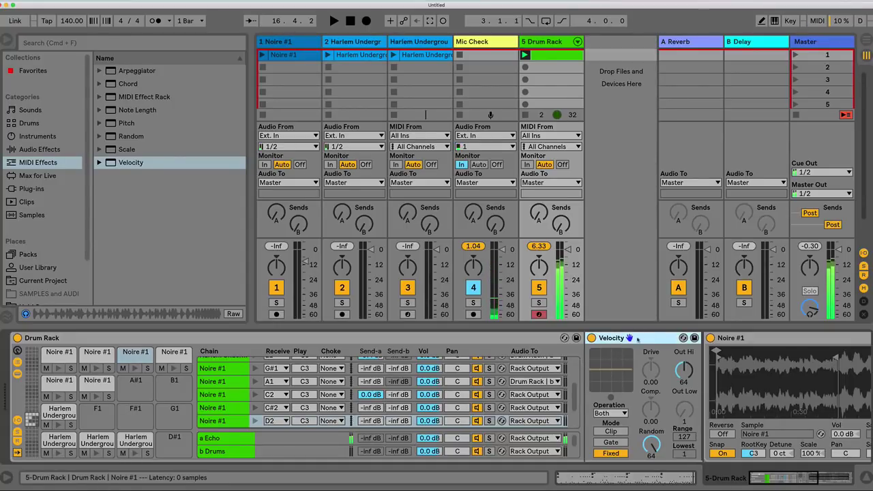
right_click(654, 339)
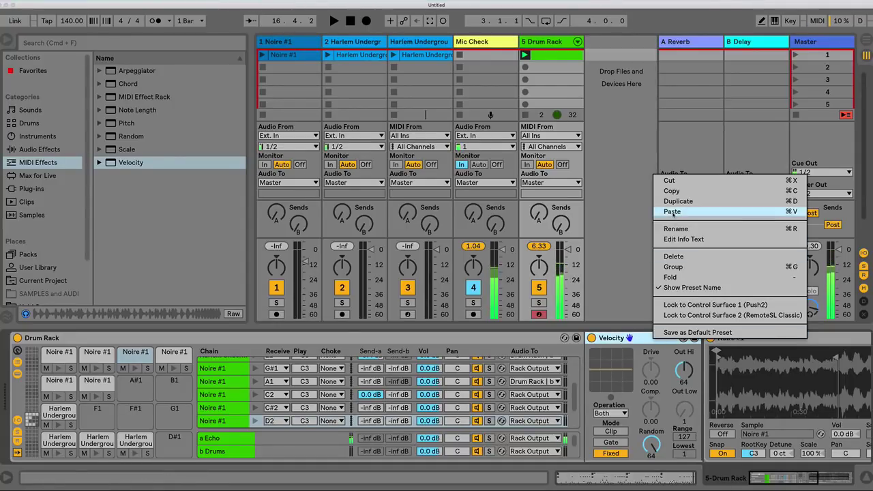
click(672, 212)
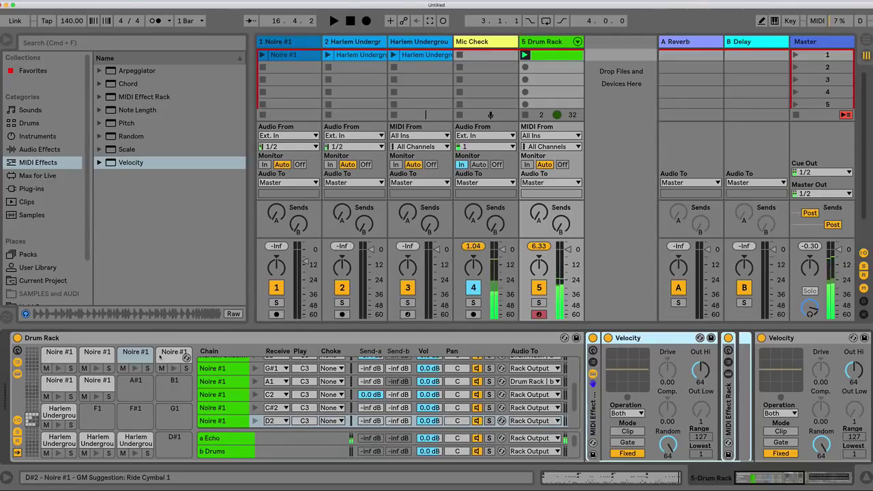
Paste the copied rack onto the D#2 Noire #1 pad and place it ahead of that pad's Pitch effect
key(Down)
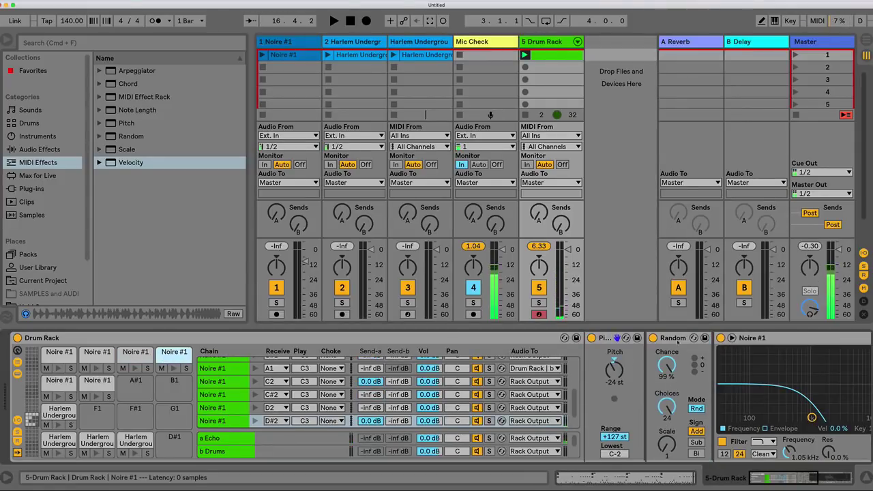
right_click(665, 339)
click(689, 211)
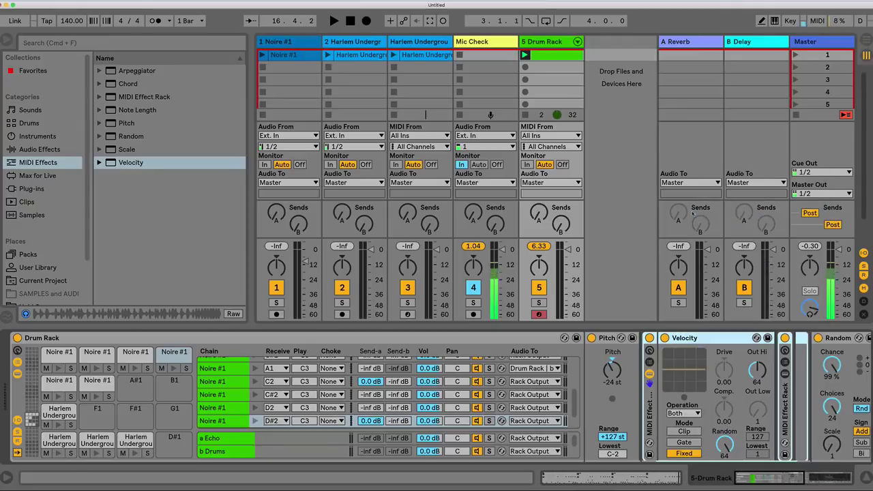
drag(650, 383, 593, 384)
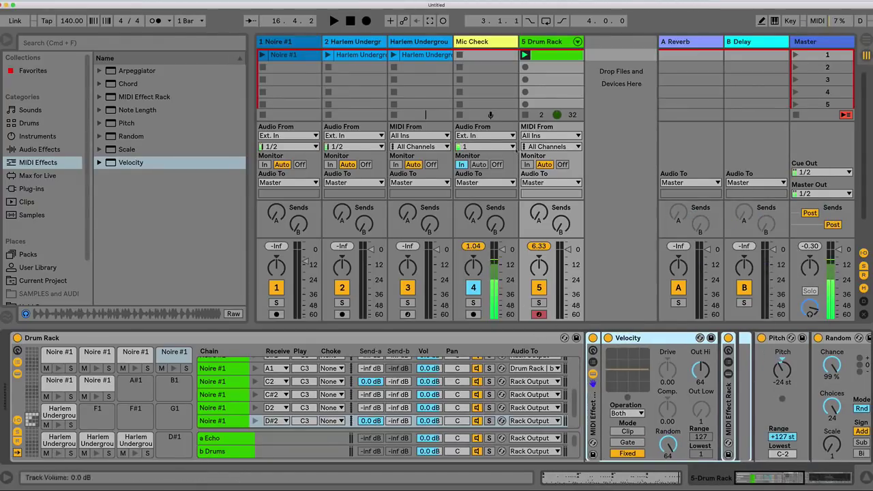
With the beat playing, set the Echo return chain's Feedback to 76%, its high-pass filter to 754 Hz and Dry/Wet to 100%
key(space)
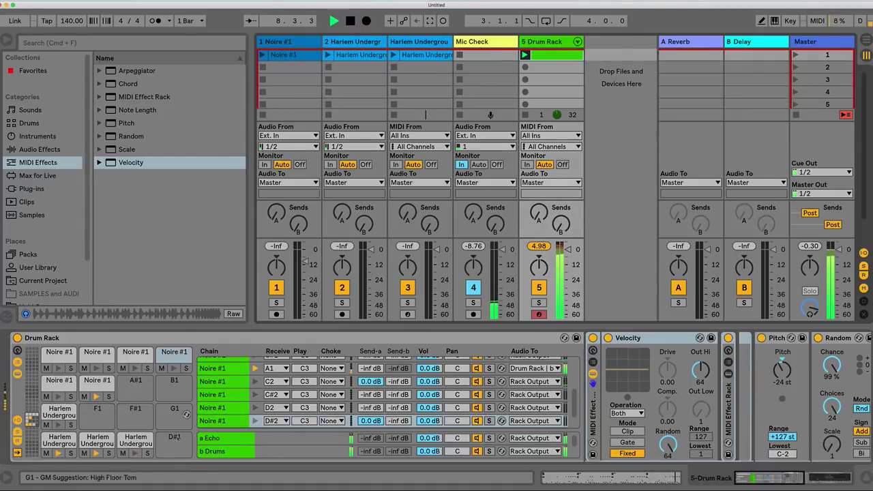
click(217, 439)
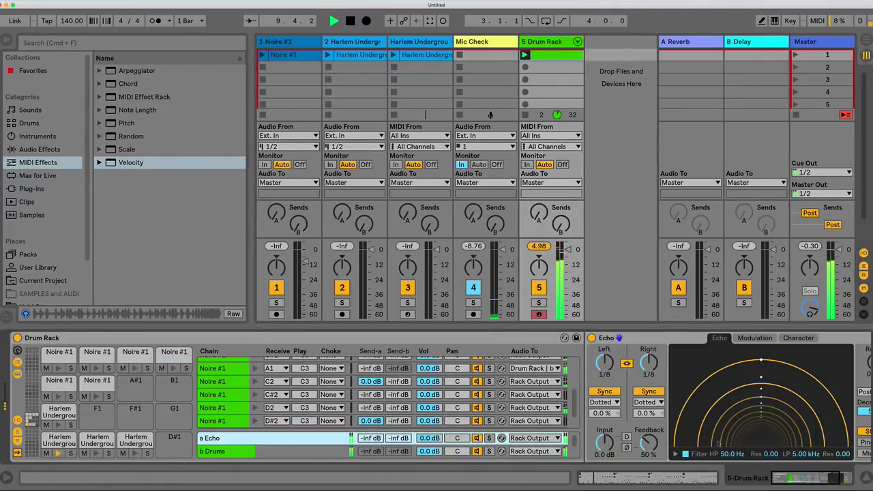
scroll(219, 442, right, 5)
click(468, 338)
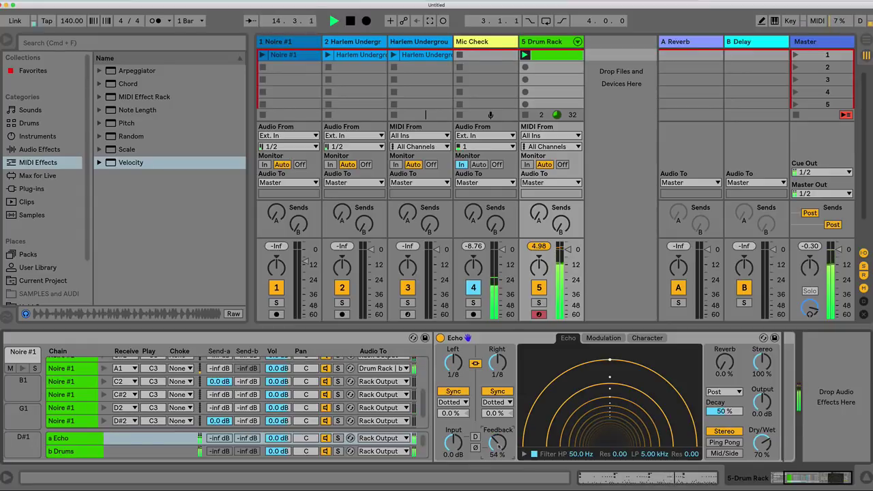
click(524, 453)
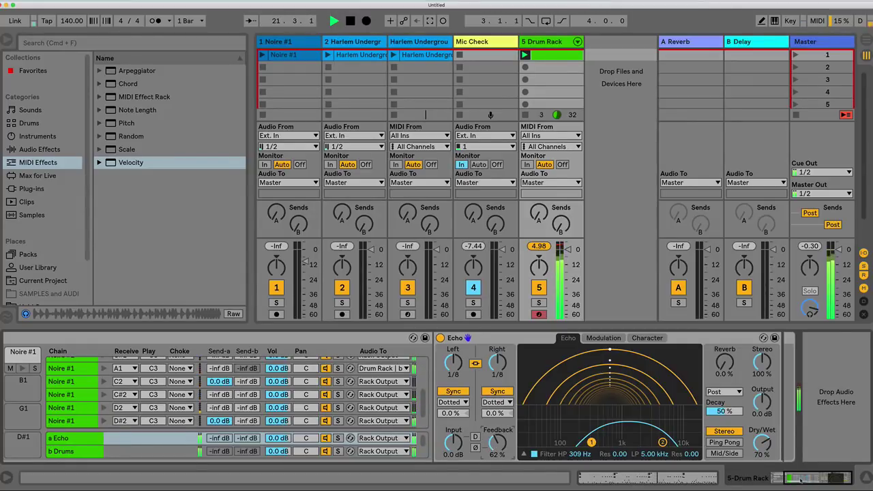
scroll(437, 399, left, 1)
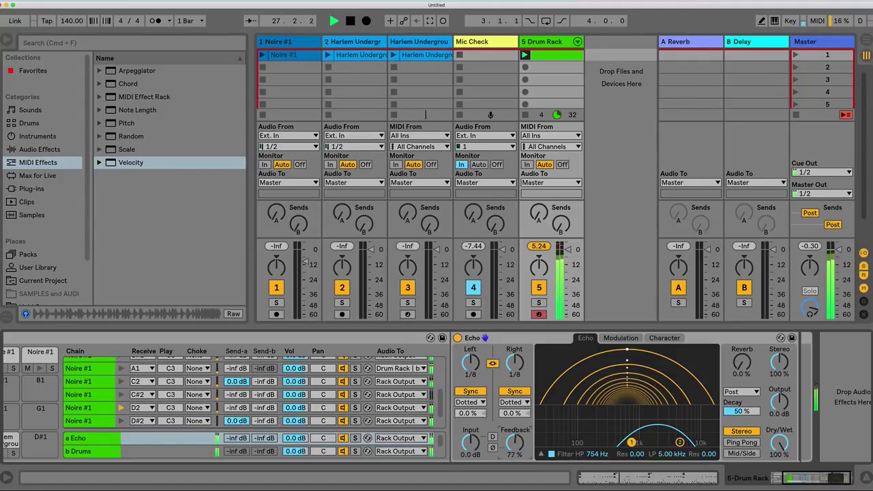
scroll(437, 396, left, 5)
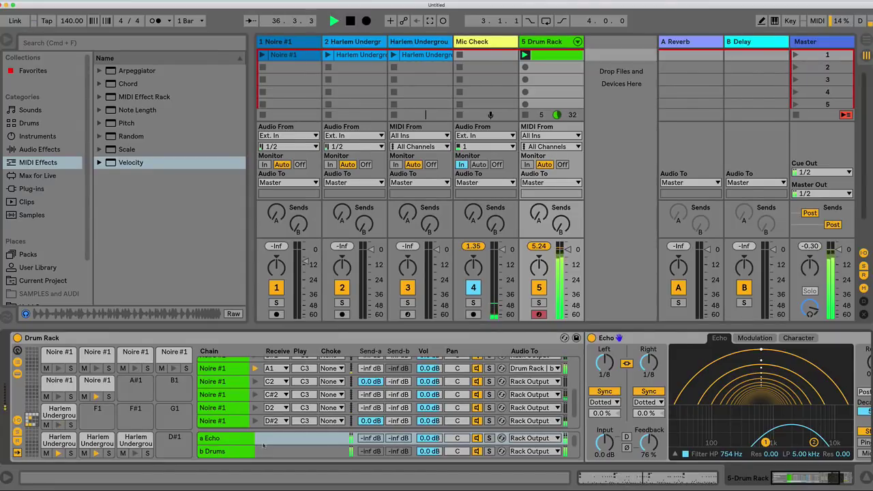
Enable LFO 2 in the C#2 Noire #1 Sampler's modulation settings with the random stepped waveform at 0.01 Hz
click(88, 358)
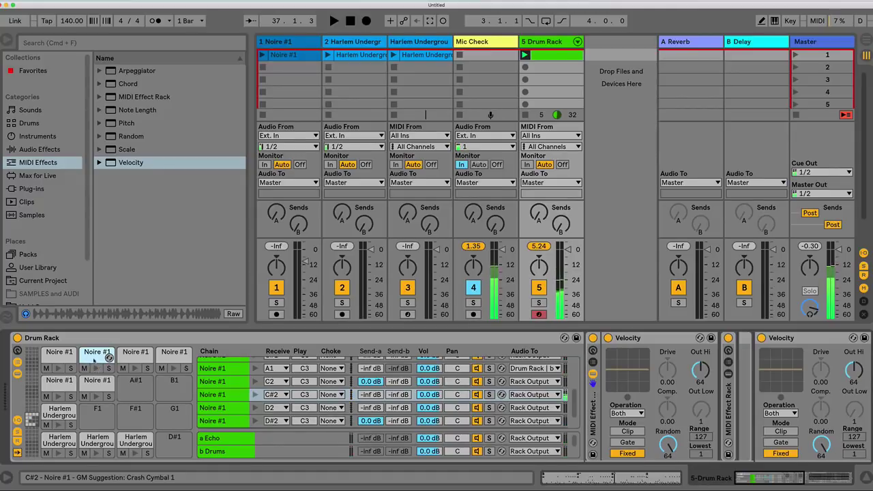
scroll(438, 397, right, 5)
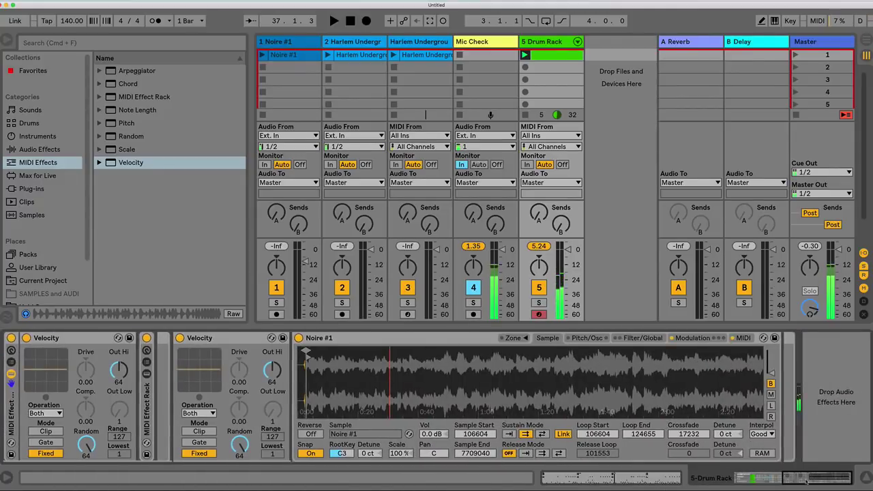
click(696, 338)
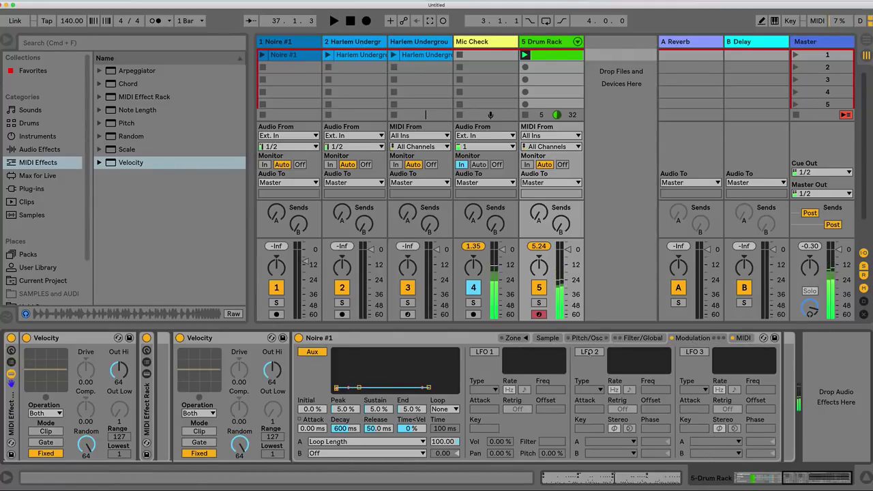
click(590, 353)
click(590, 390)
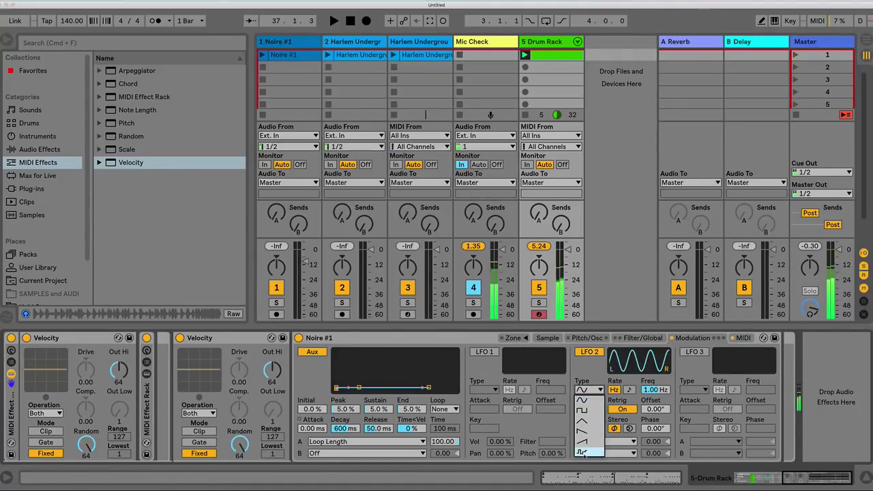
click(585, 453)
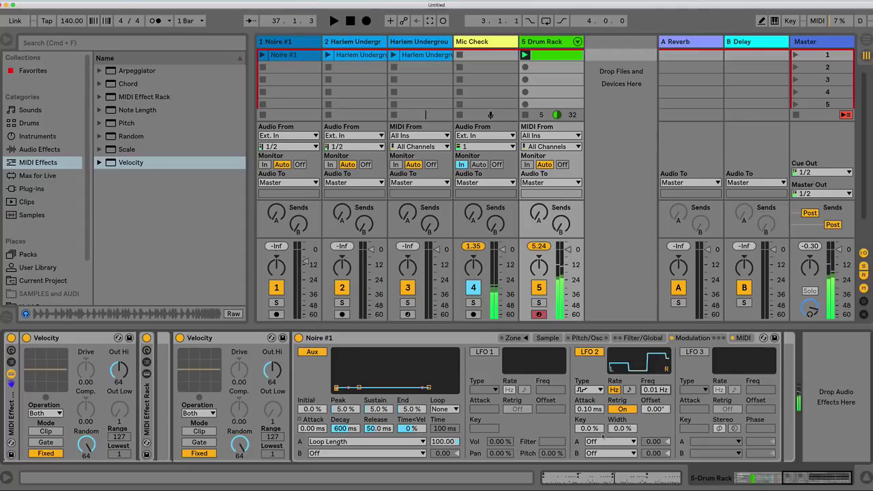
Assign LFO 2's destination A to Loop Length with an amount of about 24.88
click(611, 442)
click(614, 161)
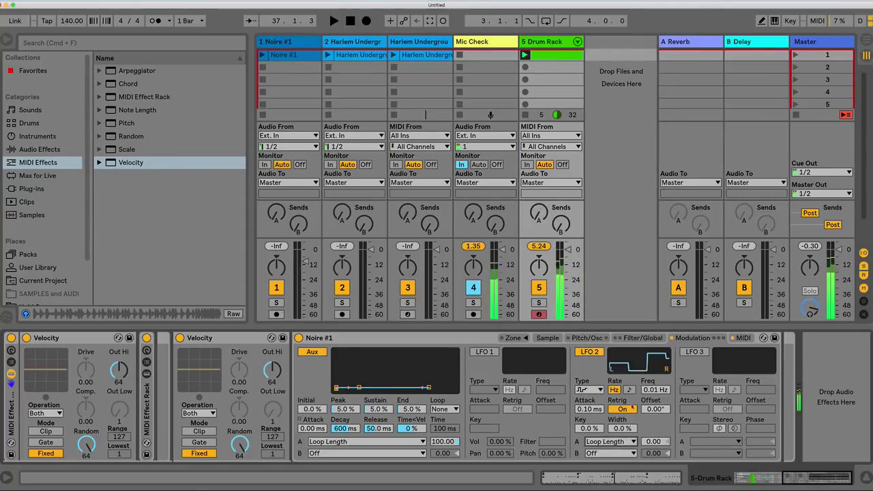
drag(649, 444, 649, 408)
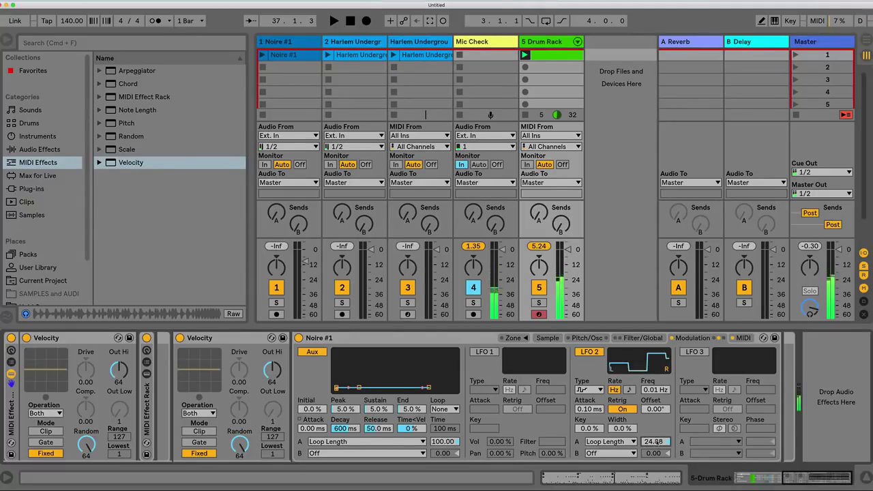
click(768, 486)
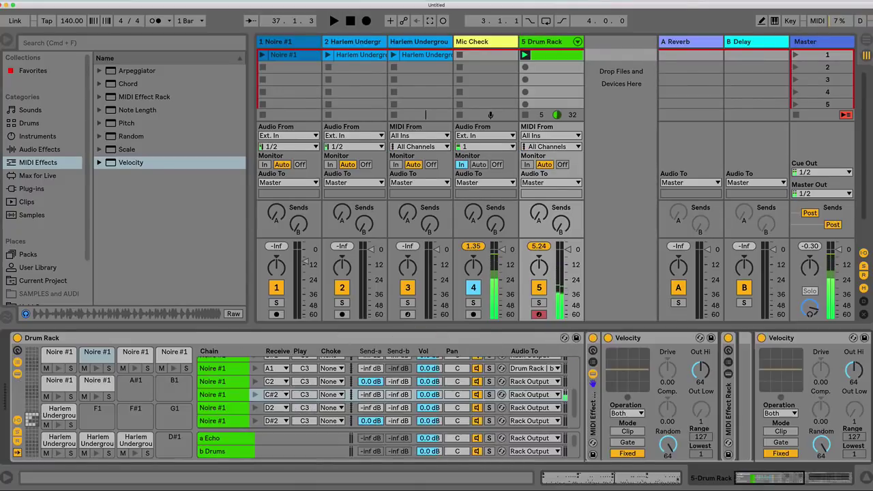
Launch the Drum Rack clip and duplicate the Beat Repeat on the Drums return chain
click(526, 56)
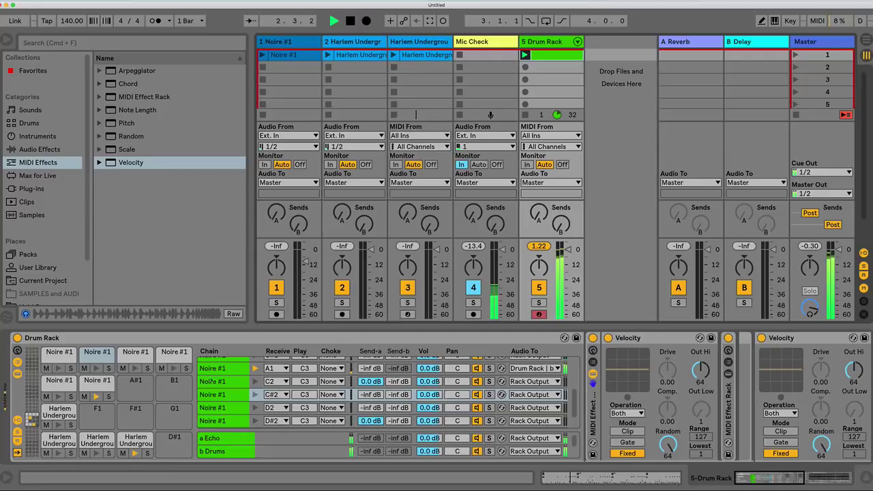
click(214, 452)
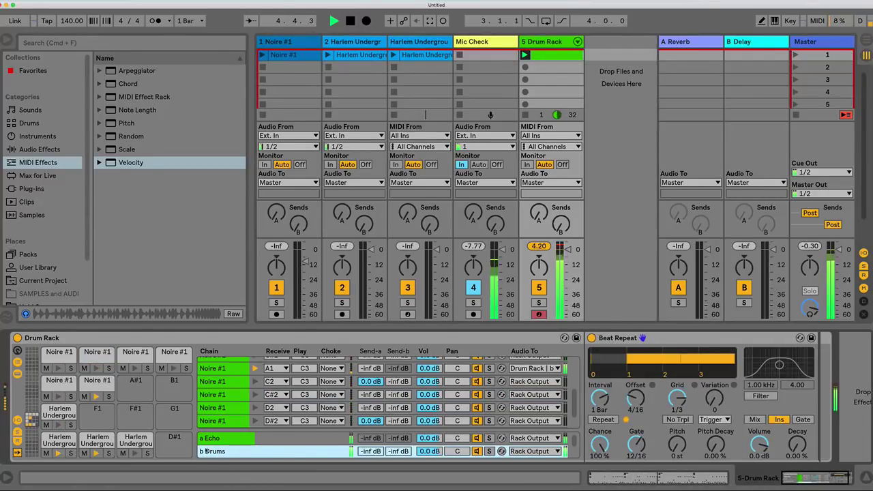
click(671, 478)
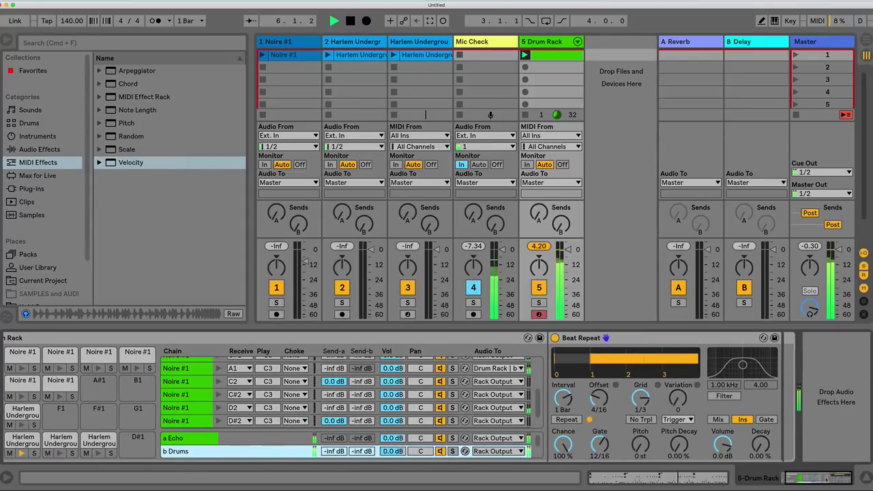
click(670, 344)
key(super+d)
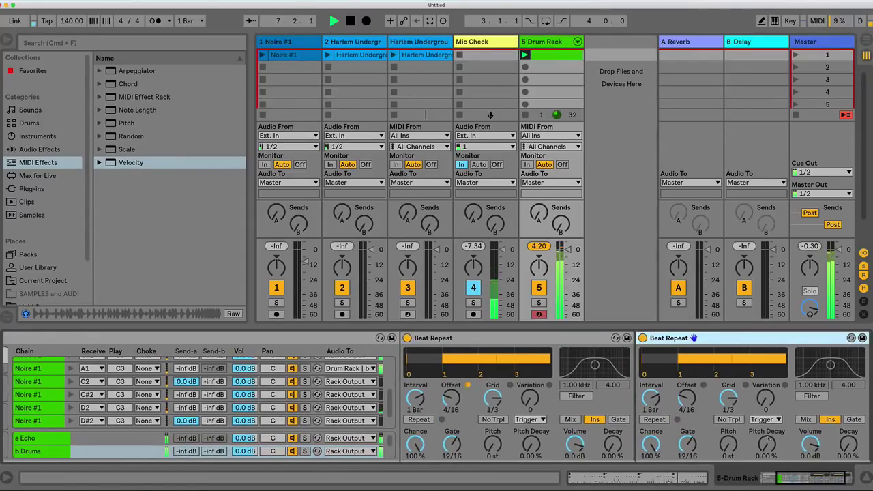
Set the second Beat Repeat's Grid to 1/8 and Chance to 25.4%, and the first one's Chance to 22.2%
drag(641, 399, 640, 409)
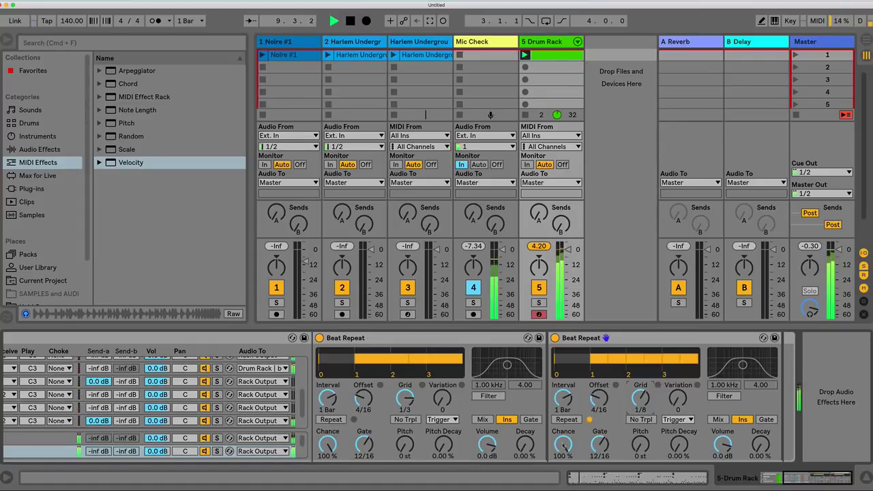
drag(563, 442, 563, 471)
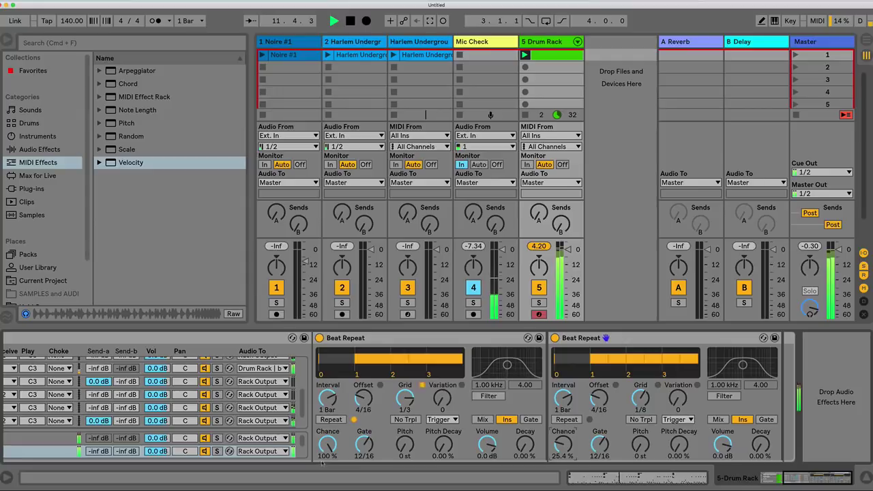
drag(327, 444, 327, 471)
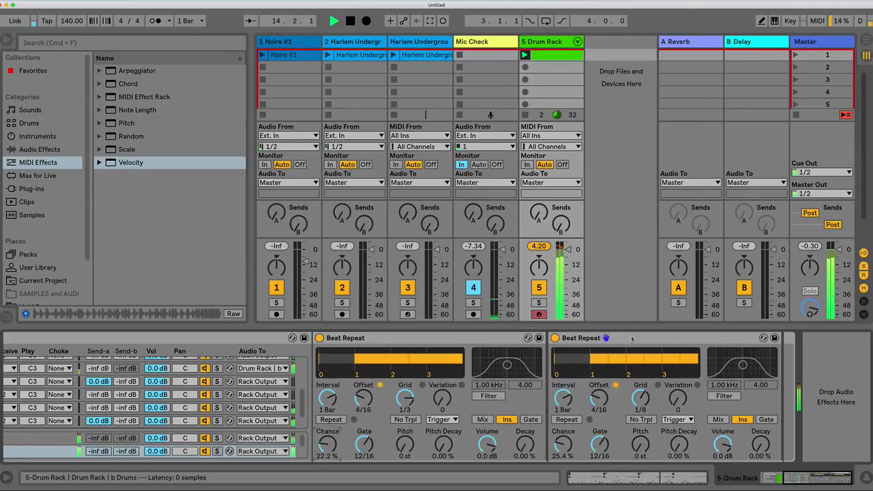
Add a third Beat Repeat copied from the second, with Grid 1/16, Gate 8/16 and Decay 38.1%
drag(648, 338, 786, 356)
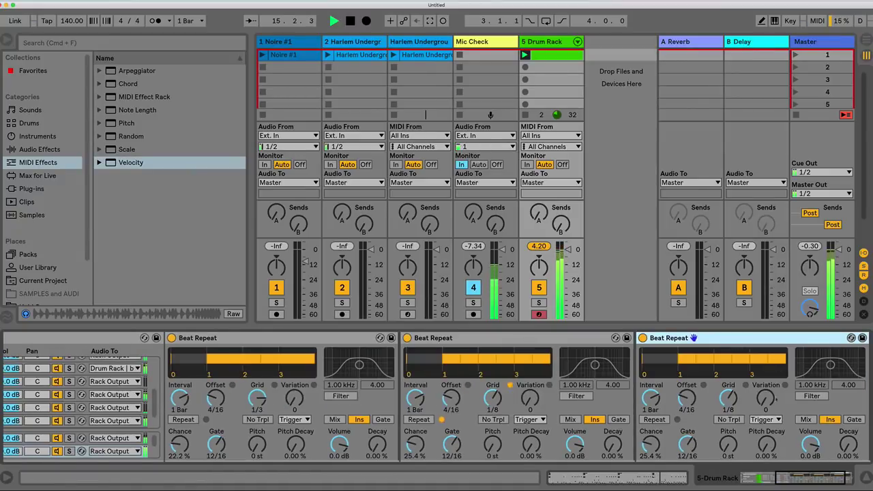
drag(728, 399, 722, 418)
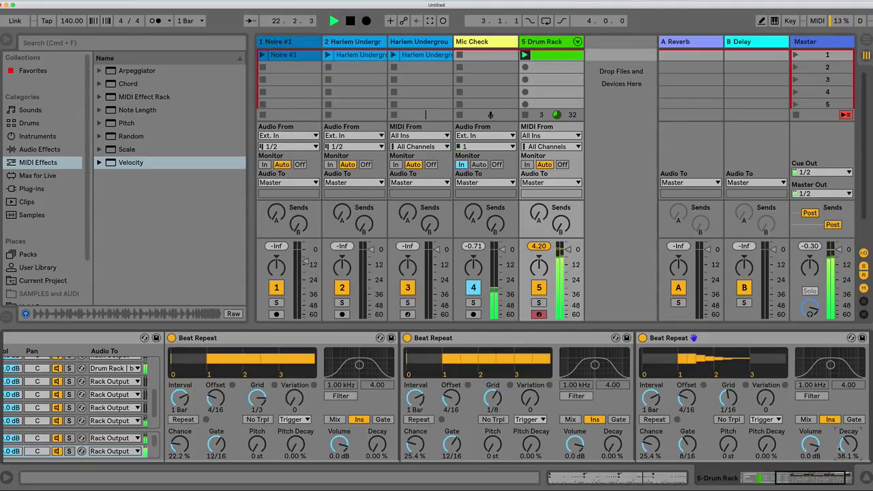
Set the three Beat Repeats' Chance to 15.1%, 16.7% and 17.5% in order, and the second one's Offset and Gate to 8/16
scroll(694, 337, left, 5)
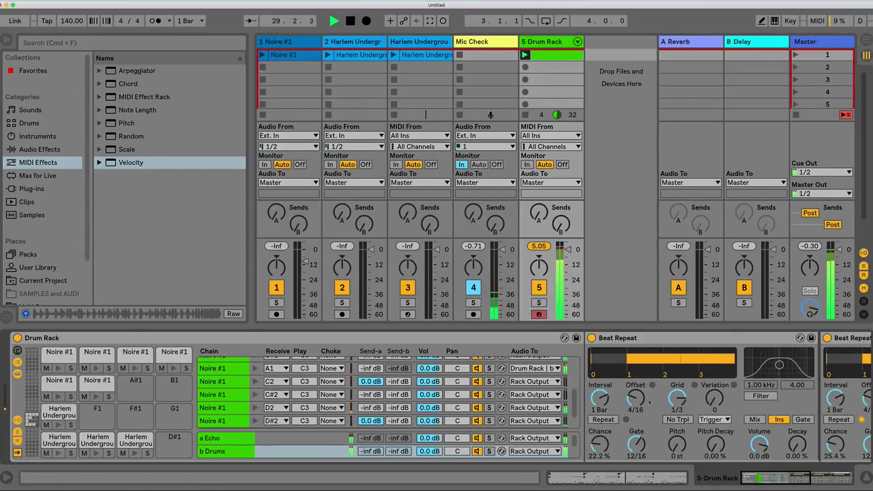
scroll(784, 337, right, 10)
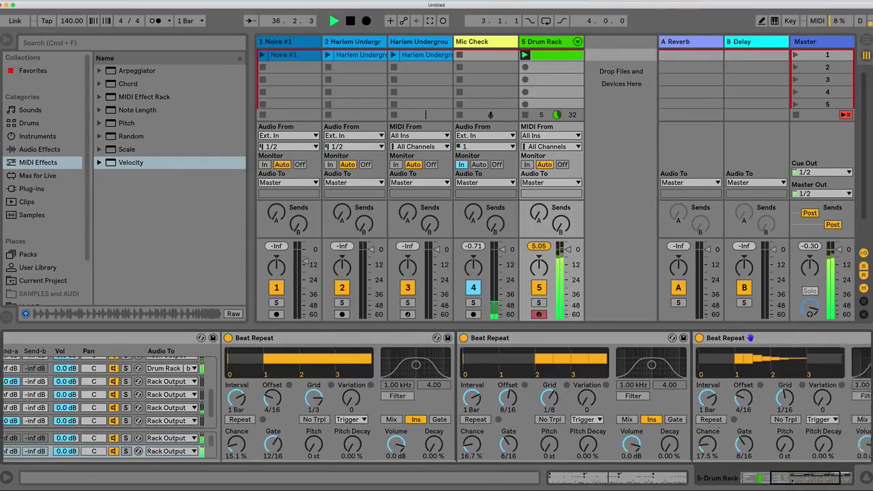
scroll(334, 420, left, 10)
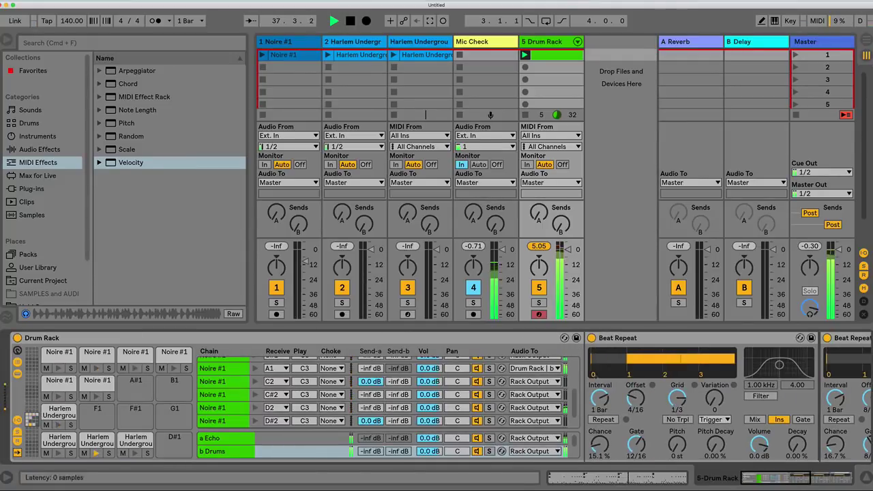
scroll(336, 420, right, 10)
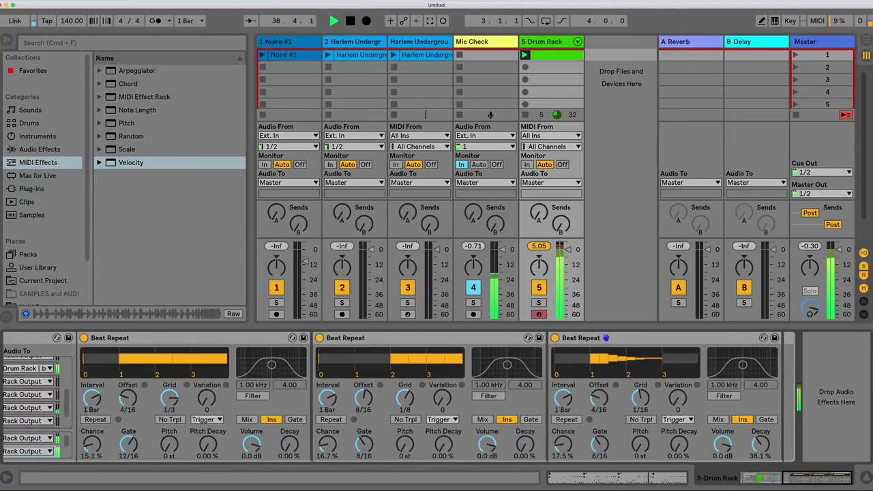
Add a default Beat Repeat after the Drum Rack and set its Chance to 16.7%
click(763, 338)
click(724, 349)
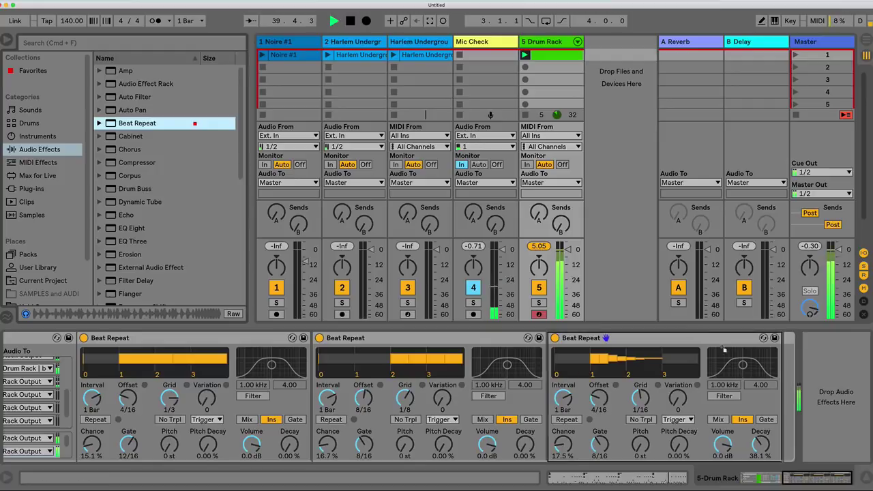
key(Return)
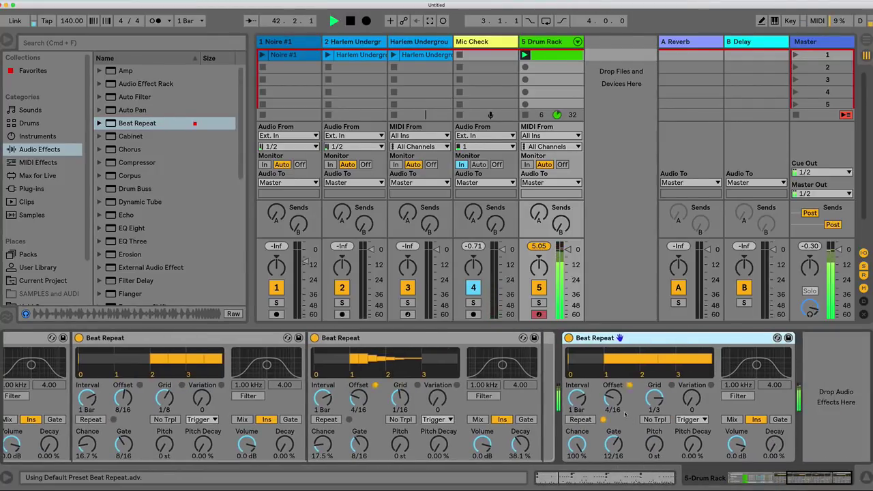
drag(588, 430, 588, 478)
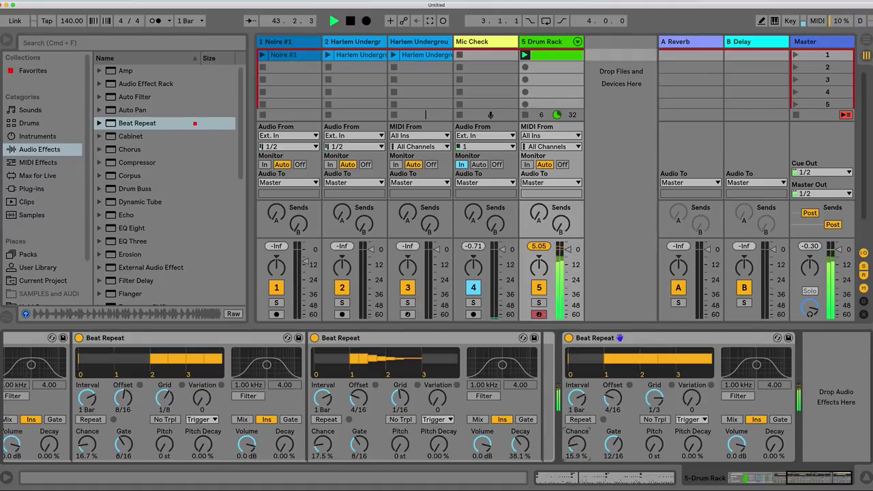
Duplicate that Beat Repeat and set the copy's Grid to 1/16, Offset and Gate to 8/16, and Decay to 28.6%
click(619, 337)
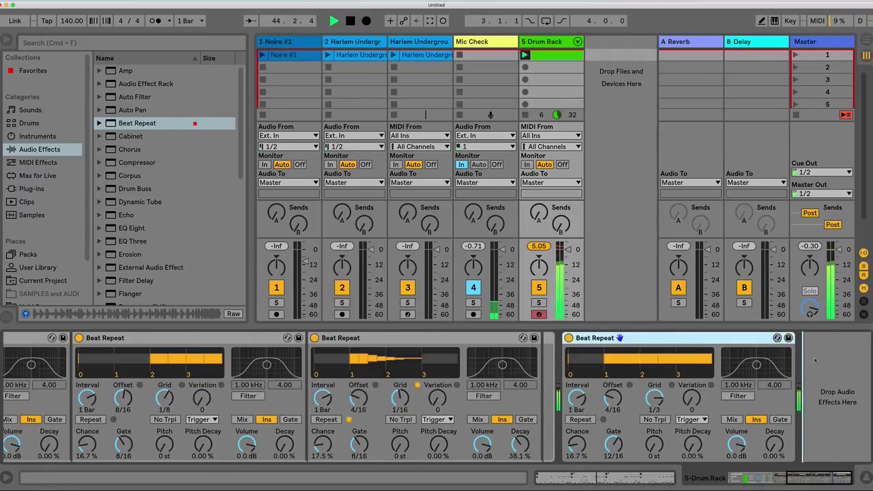
key(super+d)
mouse_move(724, 399)
mouse_down()
mouse_move(715, 392)
mouse_move(723, 397)
mouse_up()
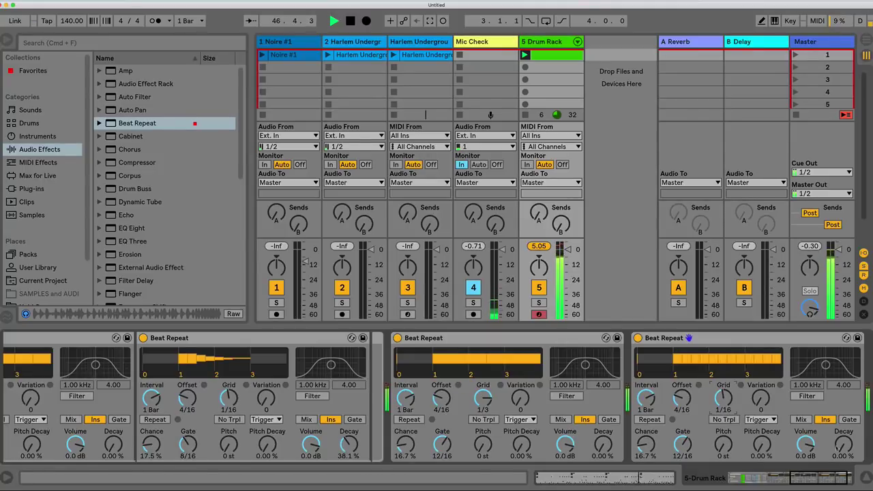
drag(844, 444, 844, 434)
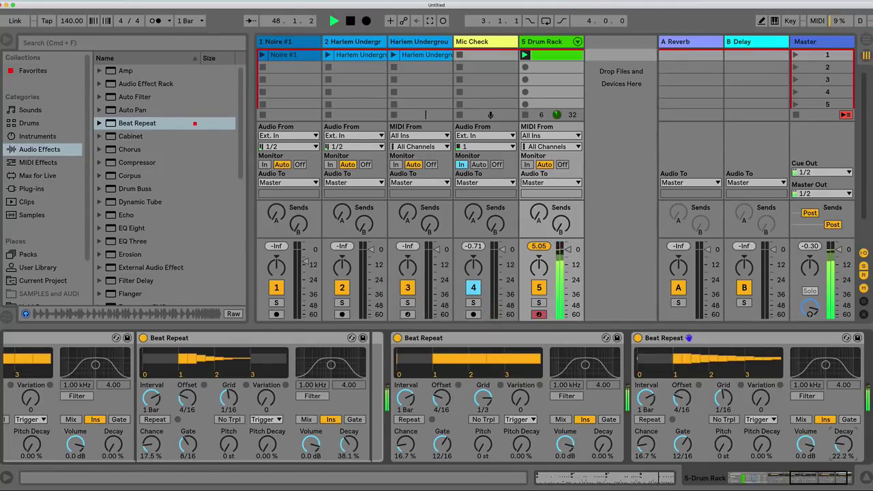
drag(681, 399, 682, 390)
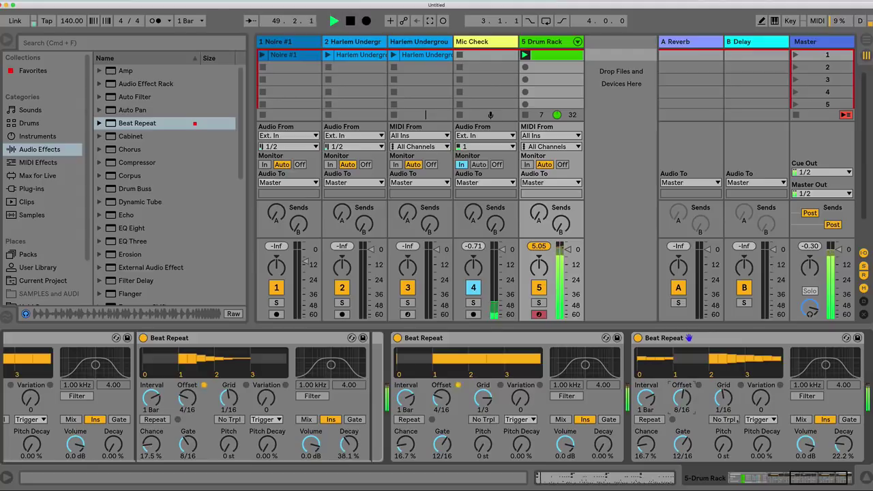
drag(683, 445, 683, 452)
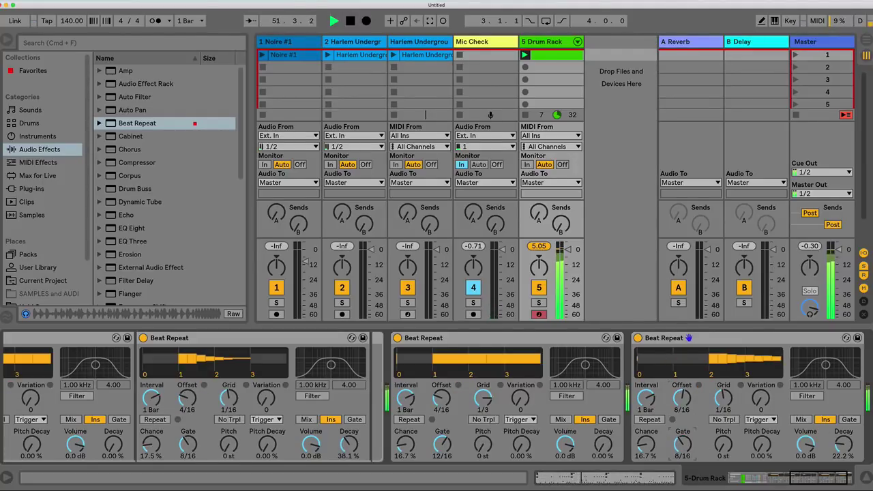
drag(844, 444, 844, 440)
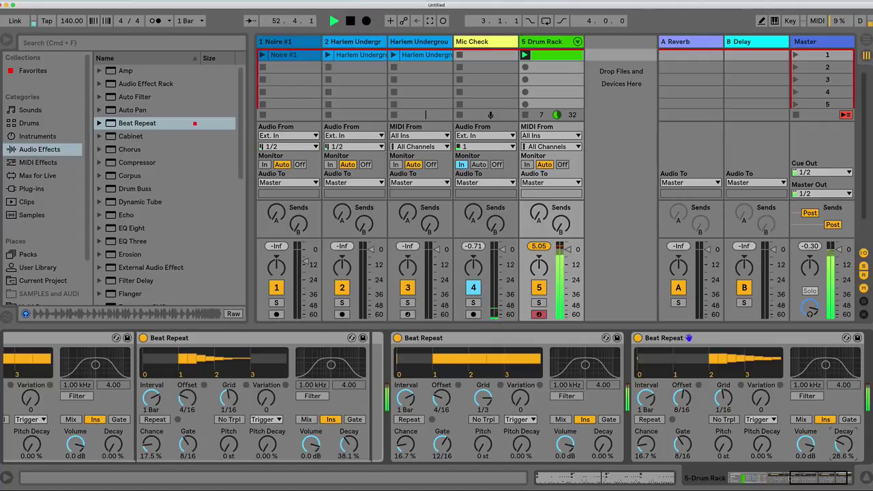
Stop playback and select the Harlem Underground pad on F#1 in the Drum Rack
scroll(689, 337, left, 10)
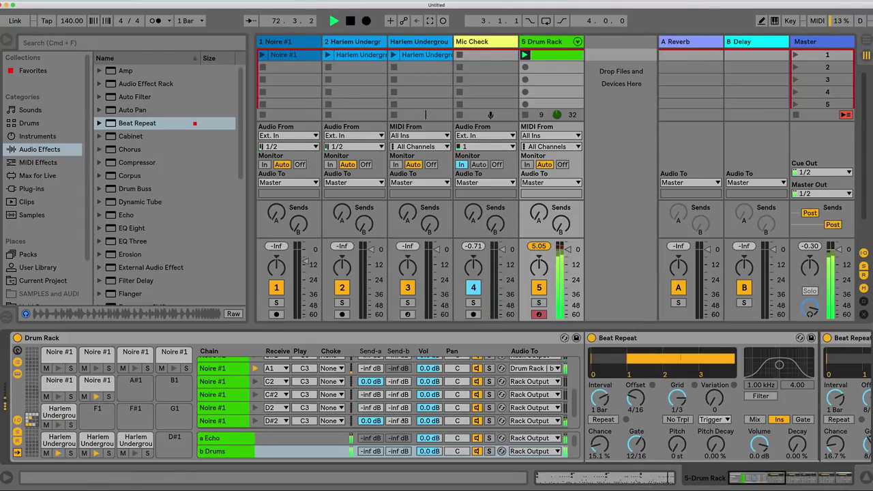
scroll(299, 404, down, 1)
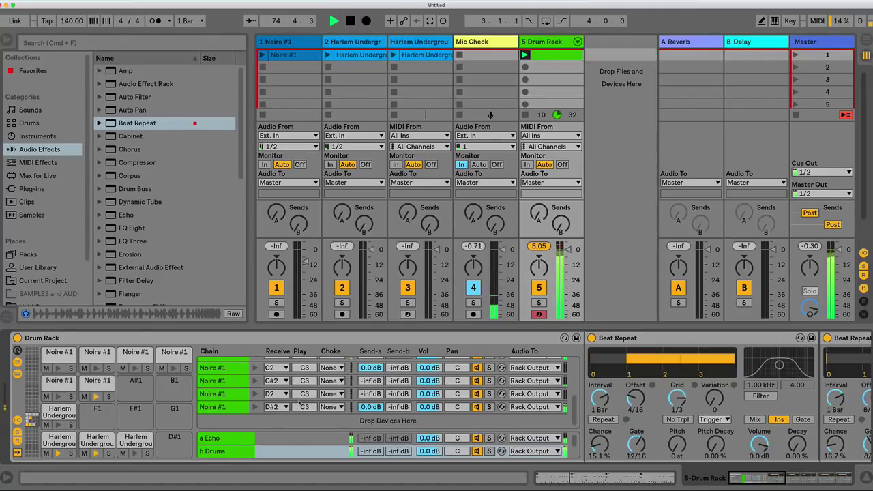
click(107, 442)
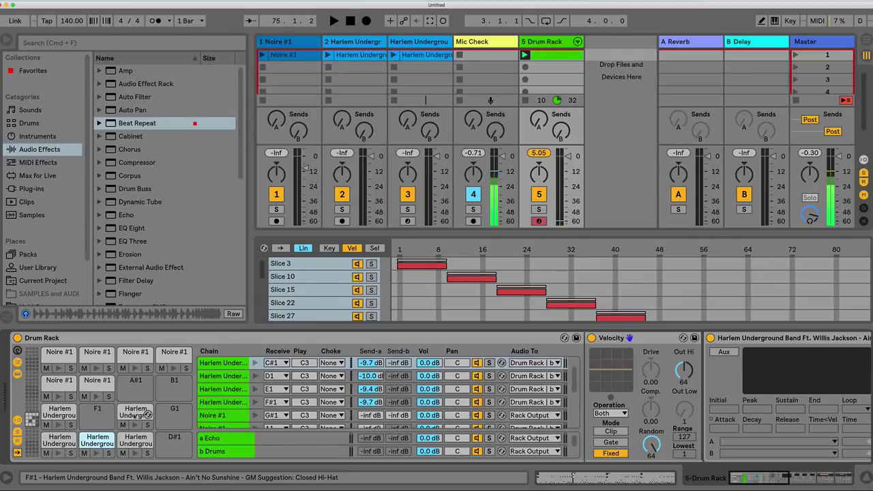
click(139, 413)
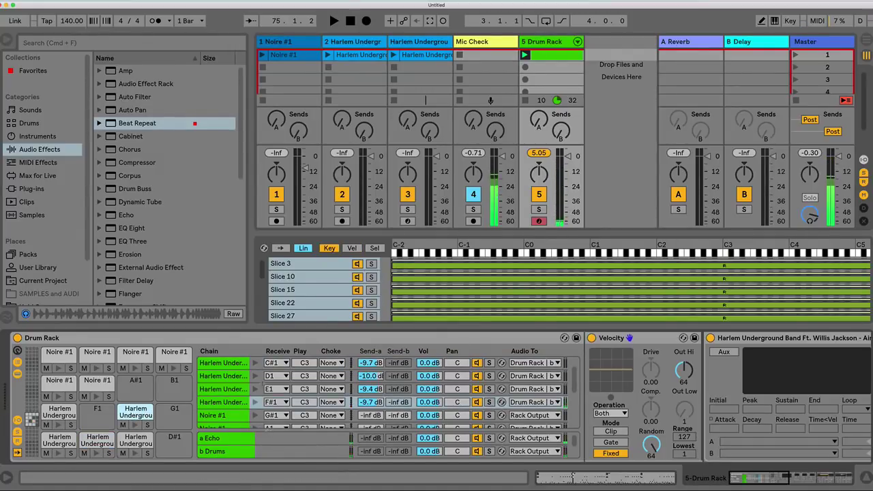
Create a third return chain in the Drum Rack and rename it Verb
click(234, 443)
right_click(239, 450)
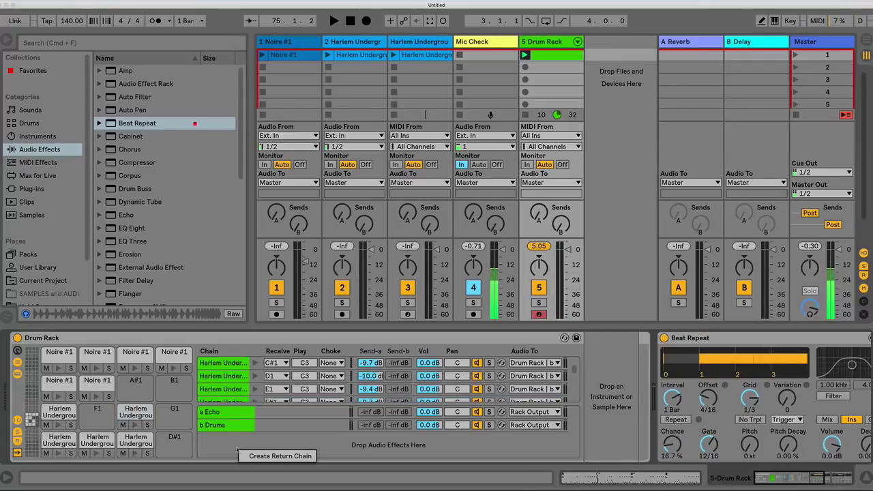
click(251, 456)
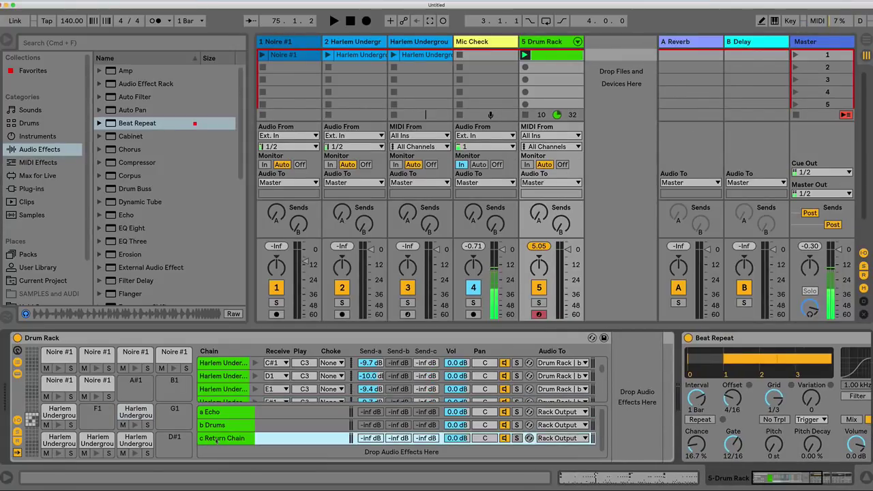
click(216, 442)
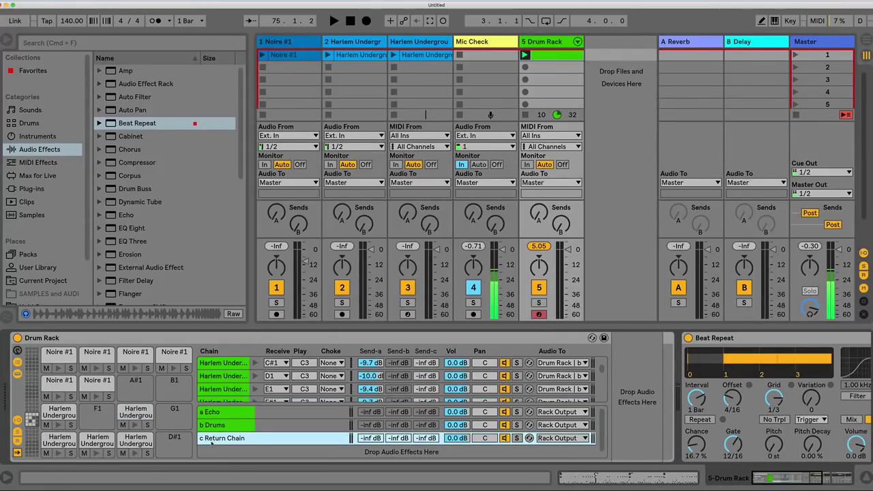
key(super+r)
text(Verb)
key(Return)
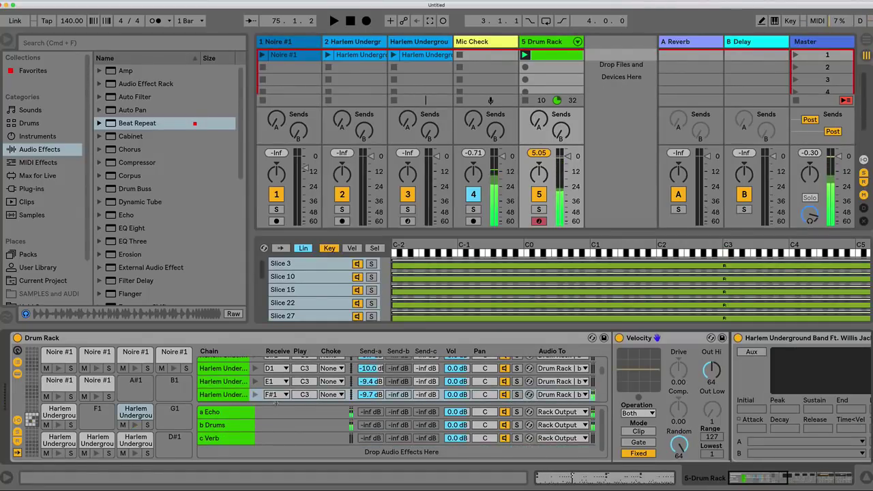
Route the F#1 Harlem Underground chain's output to the c Verb return and set its Send-a to 0 dB
scroll(270, 421, down, 1)
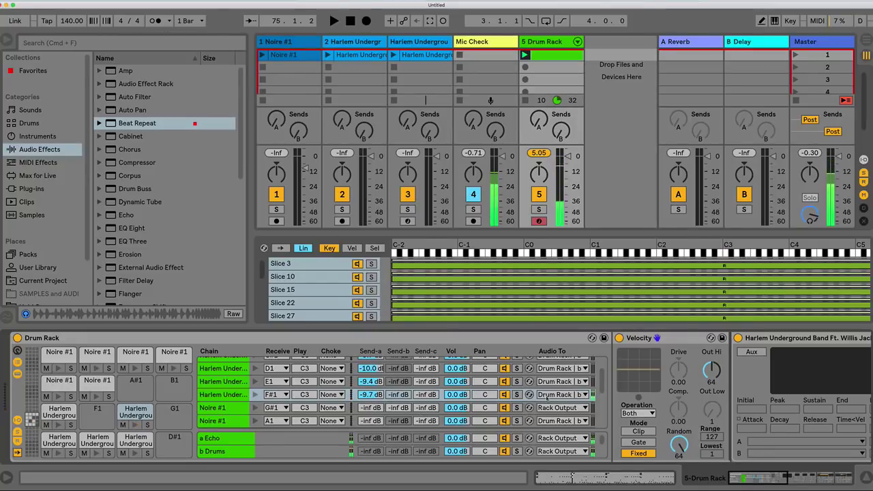
click(563, 394)
click(566, 437)
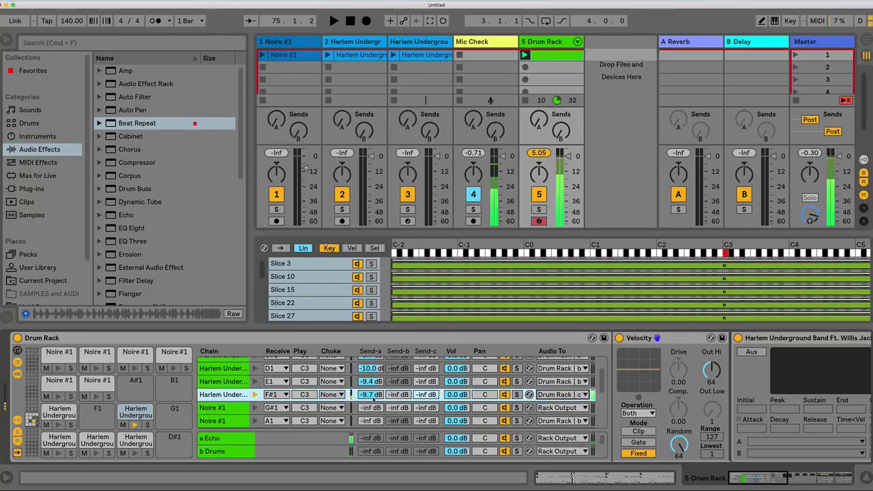
text(0)
key(Return)
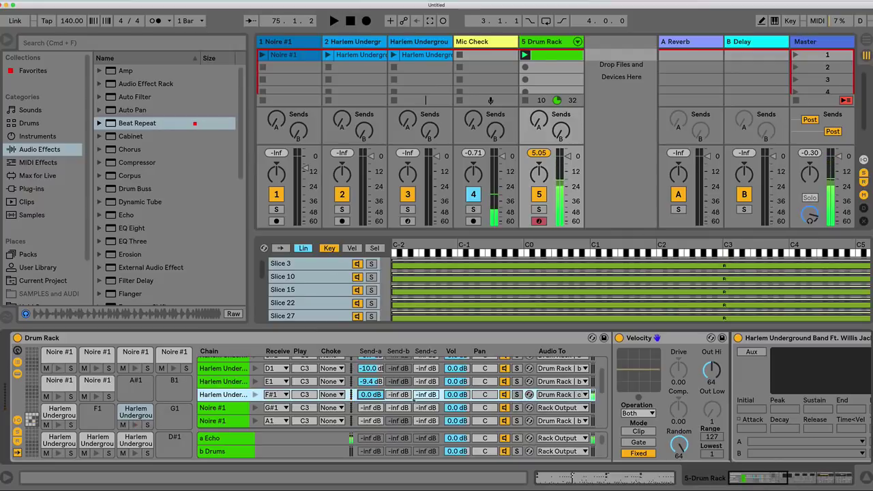
Try the F#1 chain's Send-c at 0 dB and return it to -inf dB
click(425, 395)
text(0)
key(Return)
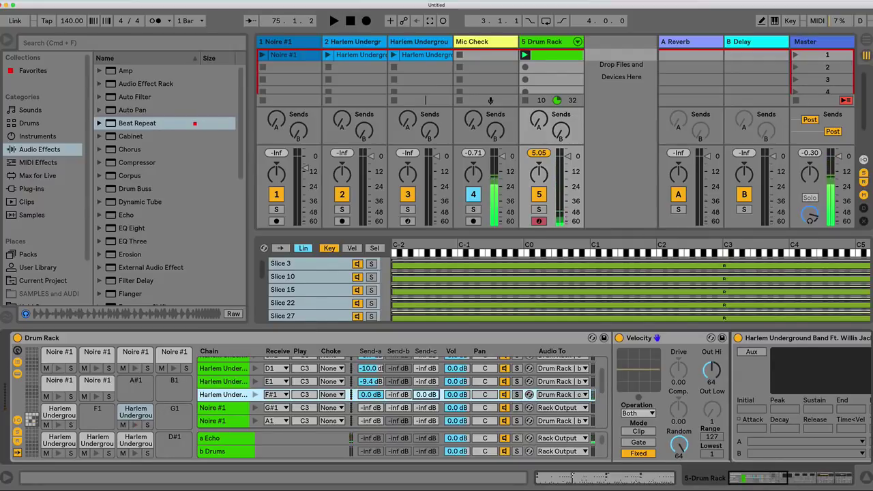
drag(398, 395, 426, 451)
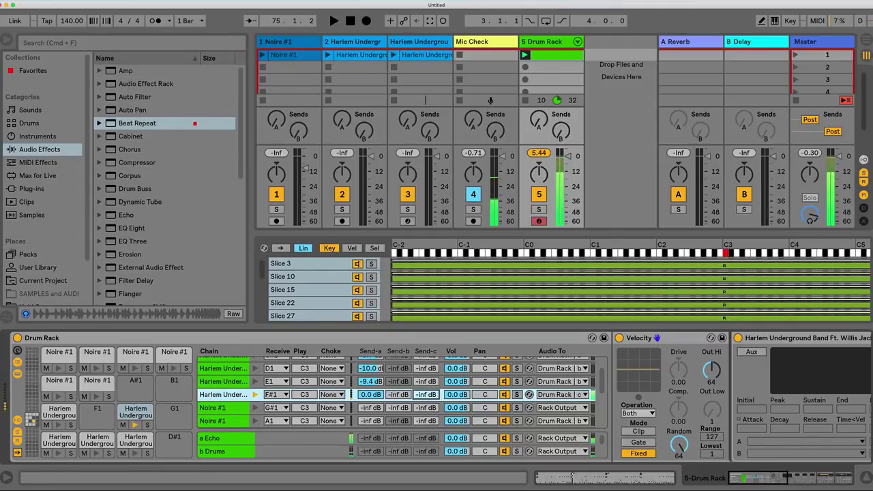
click(369, 395)
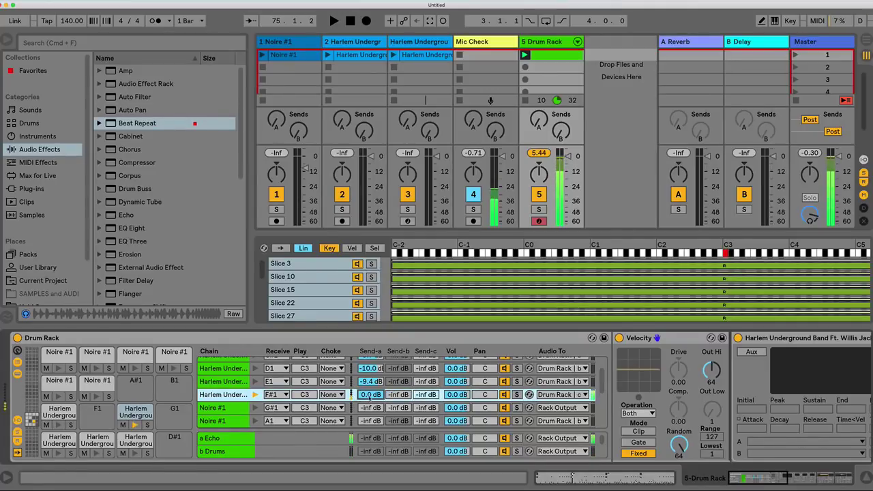
click(577, 395)
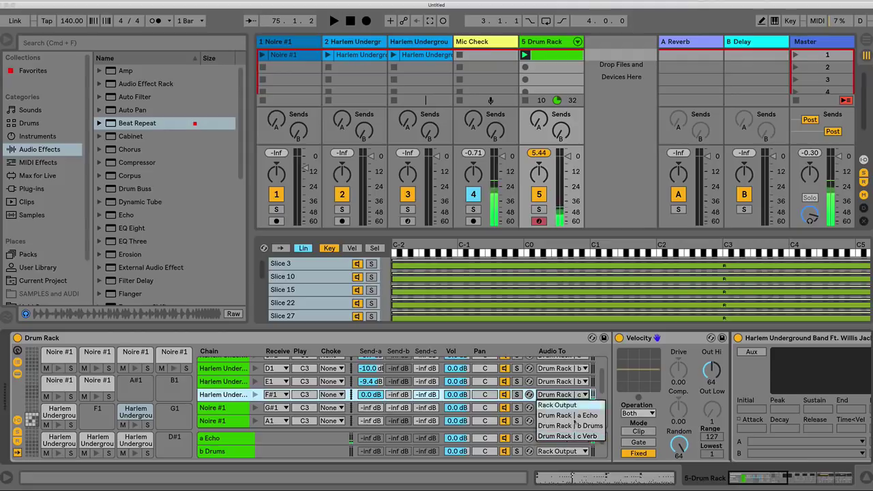
click(561, 396)
click(562, 395)
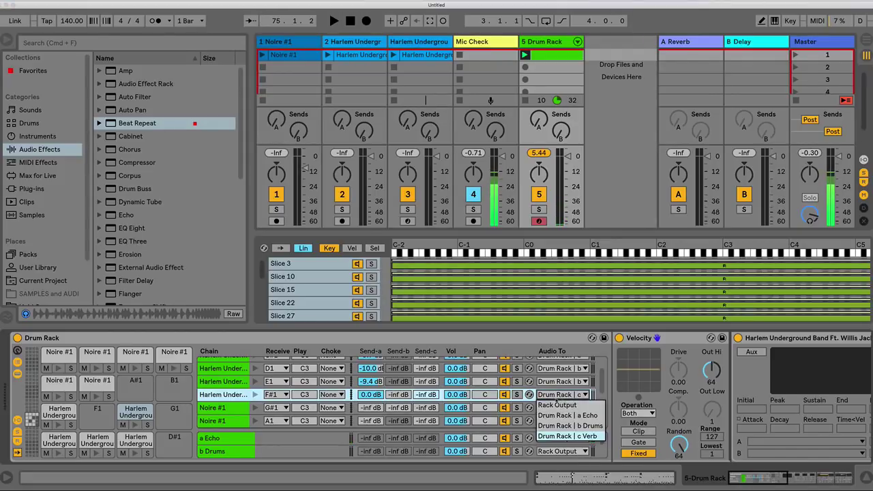
Add an Echo with default settings to the Verb return chain
click(219, 455)
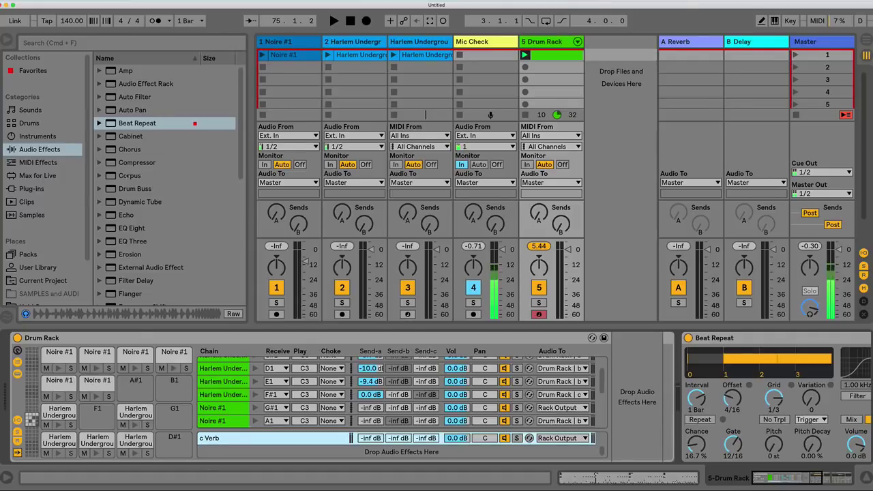
drag(126, 215, 682, 389)
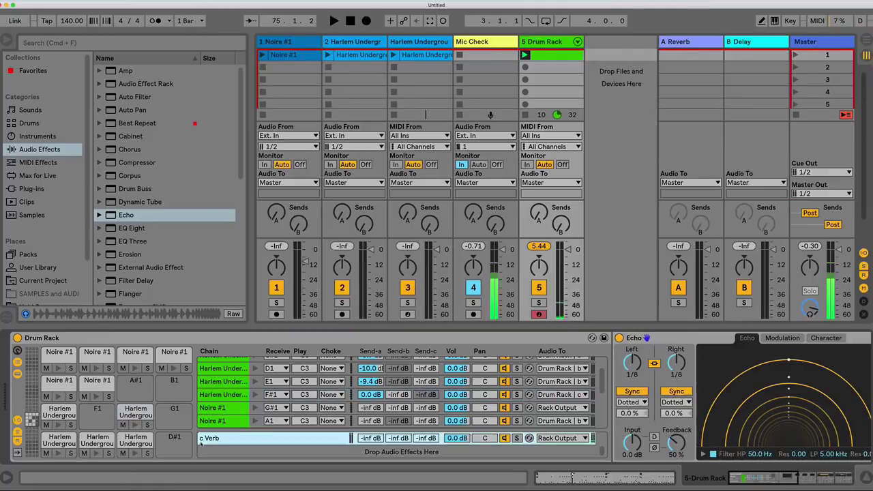
click(779, 479)
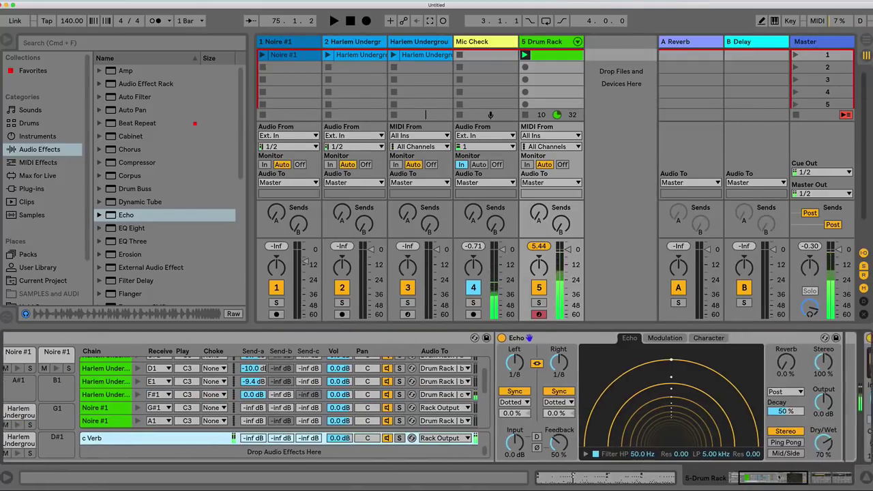
Set the Verb chain's Echo to 100% Reverb, 100% Dry/Wet, 1/64 delay time on both channels and 83% reverb Decay
click(724, 369)
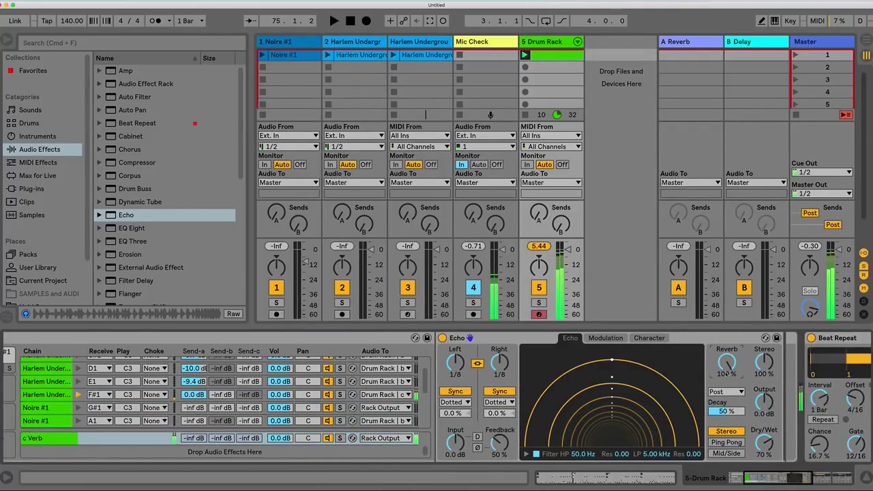
drag(765, 445, 764, 436)
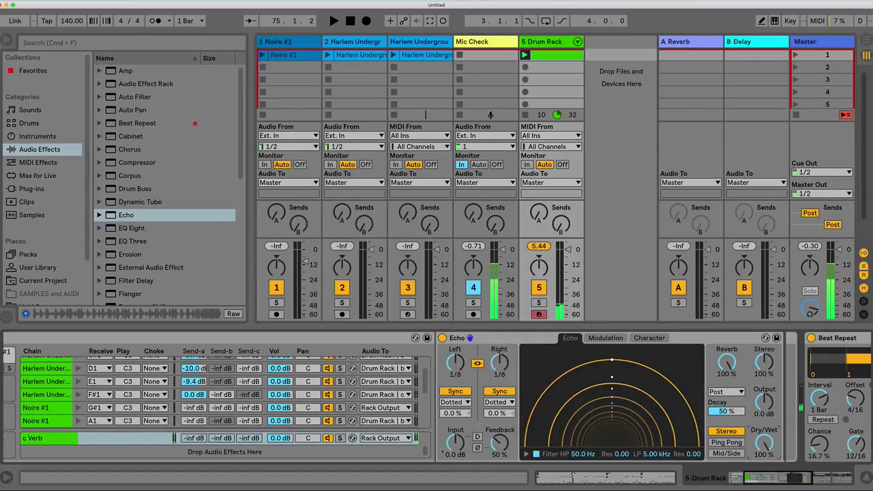
drag(458, 374, 457, 395)
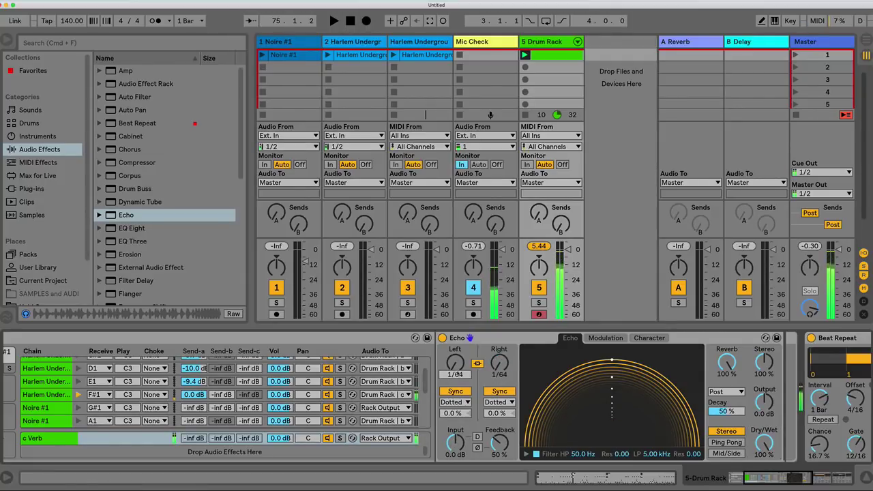
drag(727, 411, 726, 408)
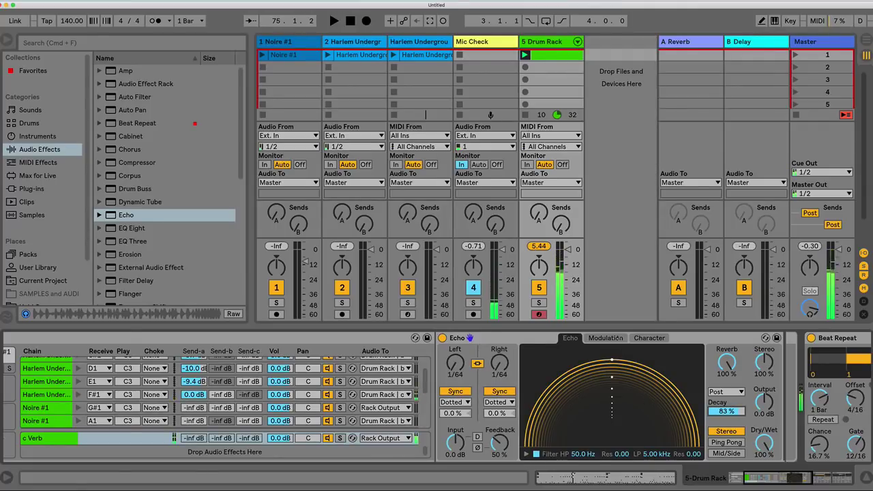
Raise the high-pass filter of the Verb chain's Echo to 248 Hz in its filter display
click(603, 338)
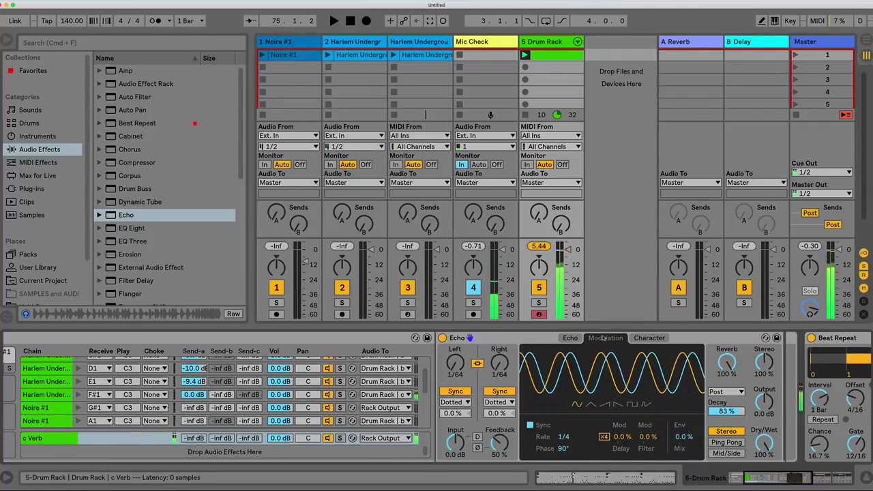
click(570, 338)
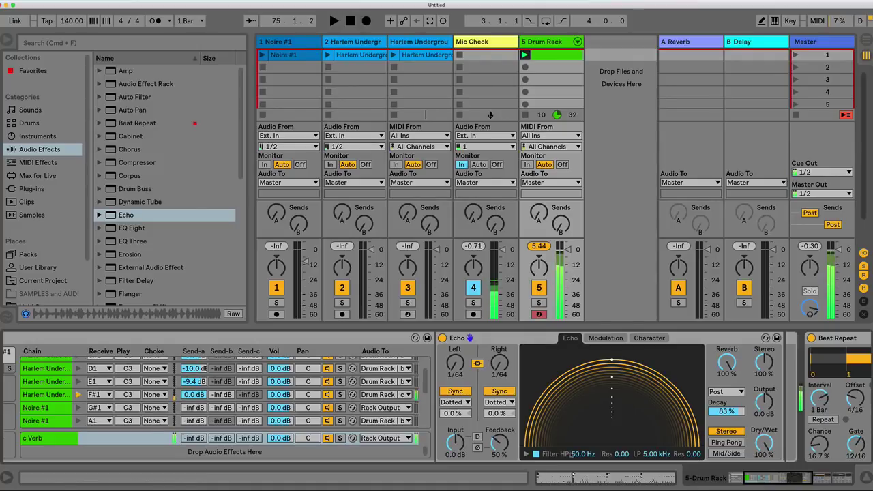
click(526, 454)
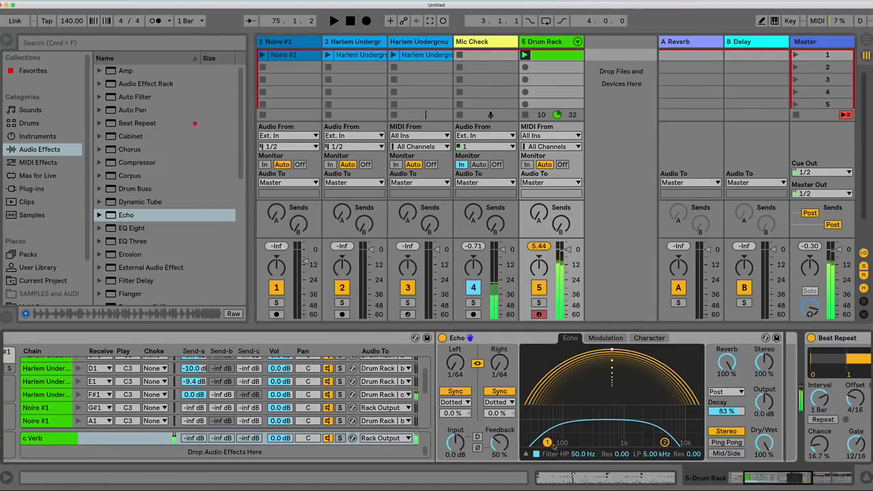
drag(553, 445, 587, 443)
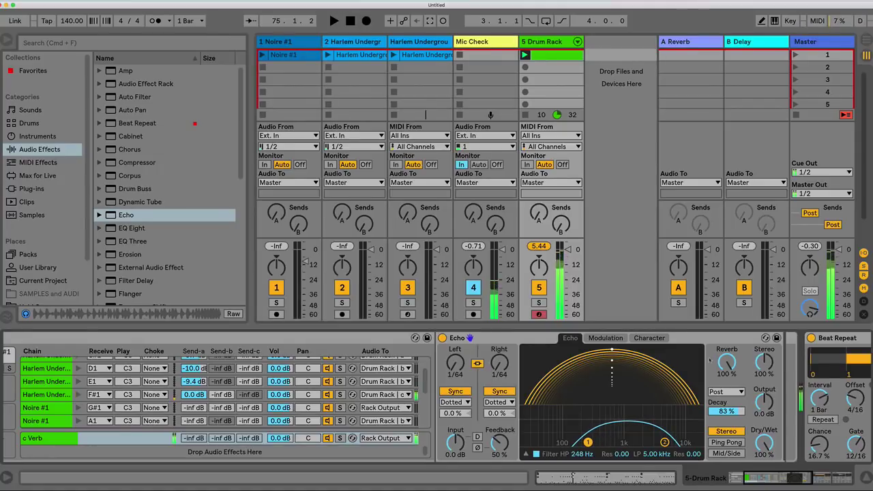
Play the Drum Rack clip and add F#1 Harlem Underground notes at 1.3.1 and 5.3.1
drag(760, 477, 743, 477)
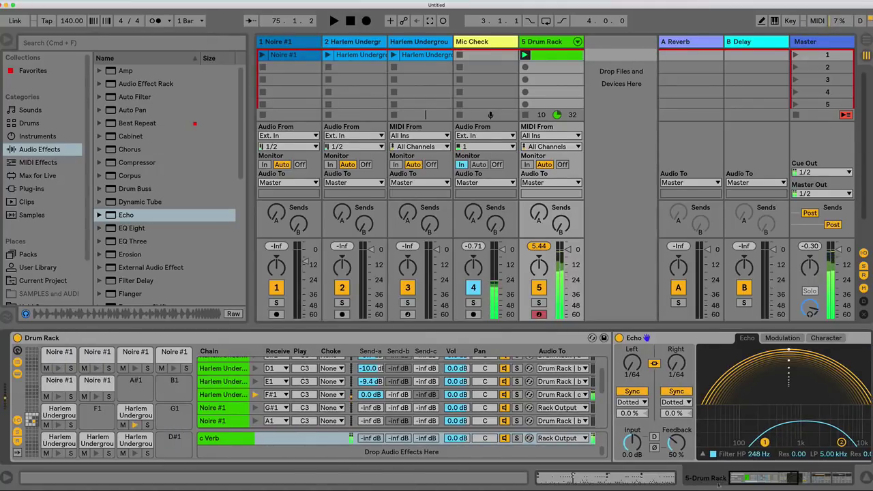
click(551, 57)
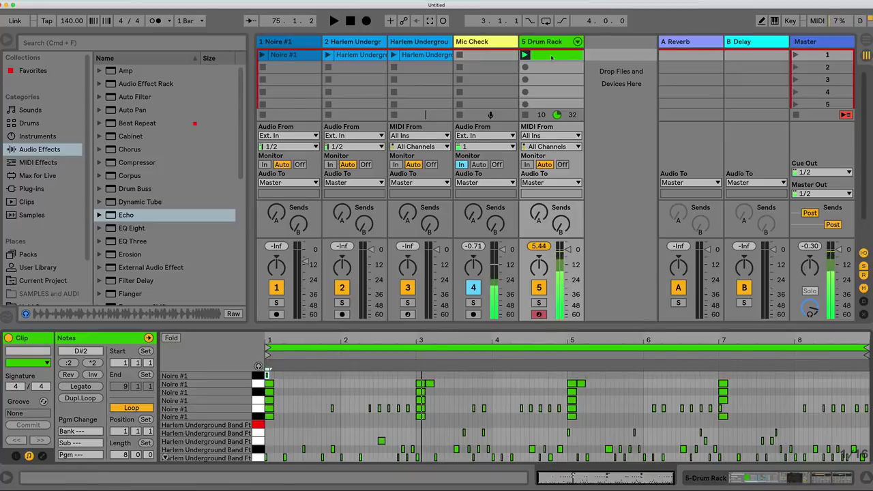
key(space)
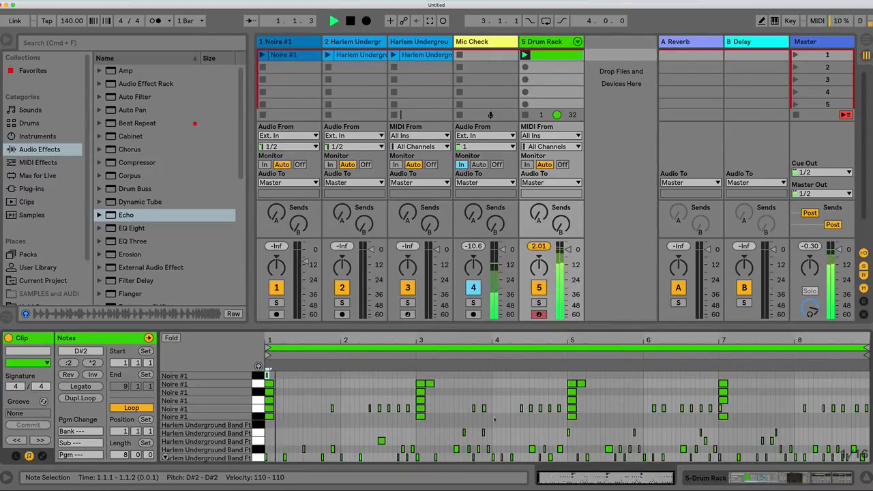
click(305, 424)
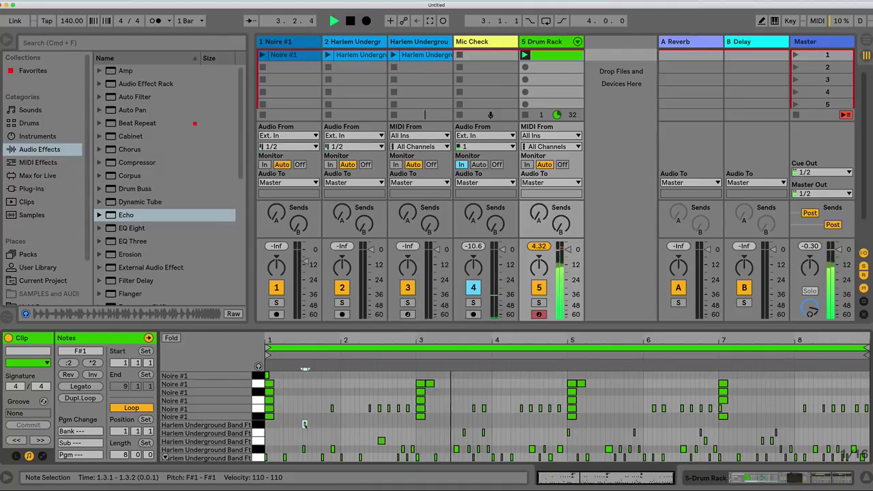
double_click(607, 425)
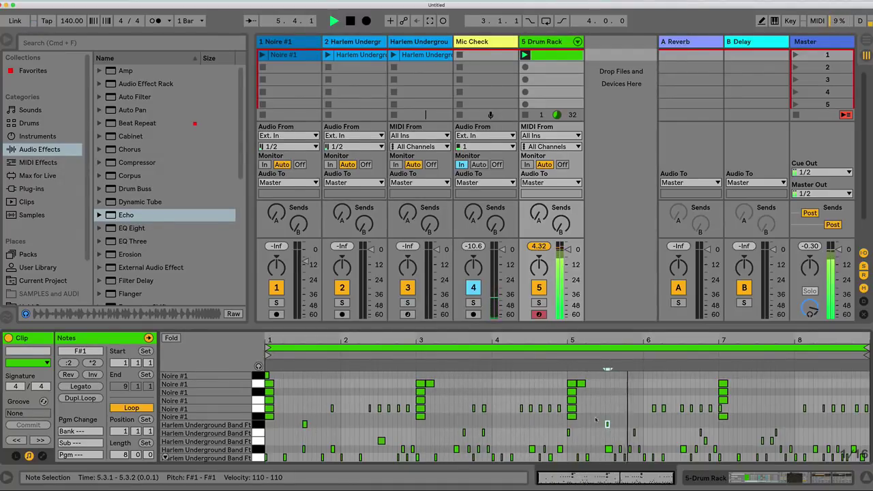
Narrow the browser and lower Chance on the two Beat Repeats after the rack to 9.67% and 5.56%
click(708, 479)
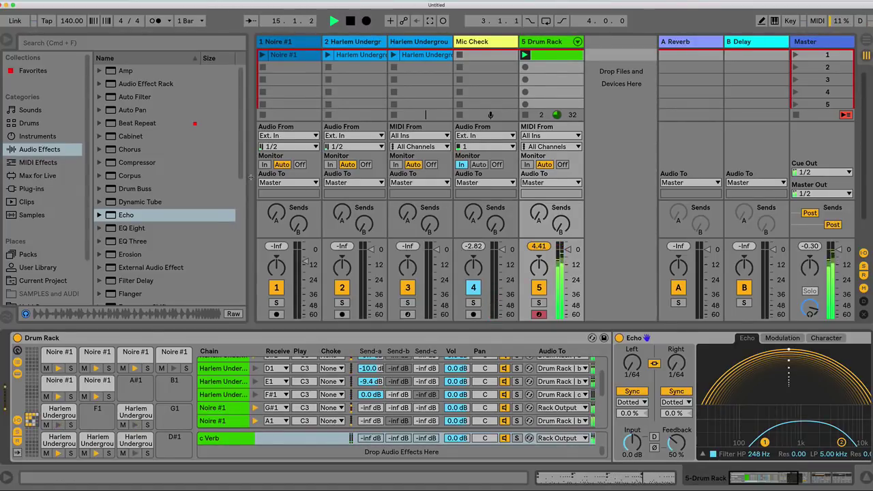
drag(251, 177, 193, 178)
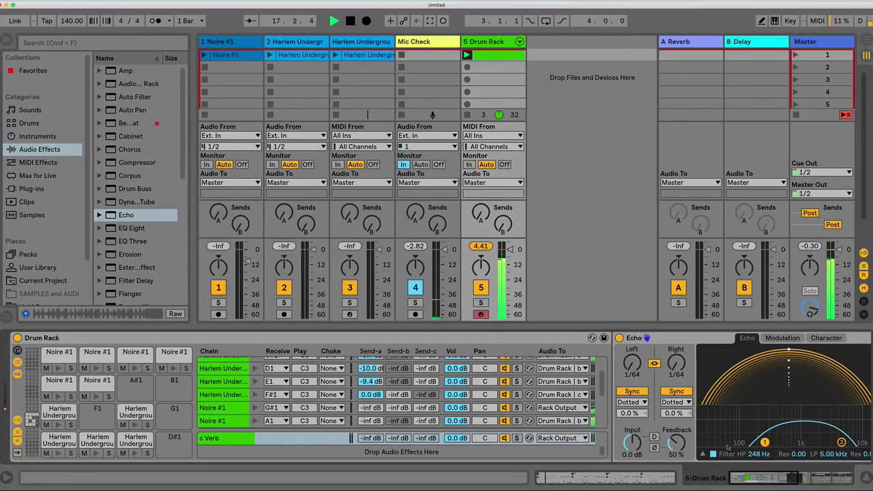
scroll(436, 396, right, 10)
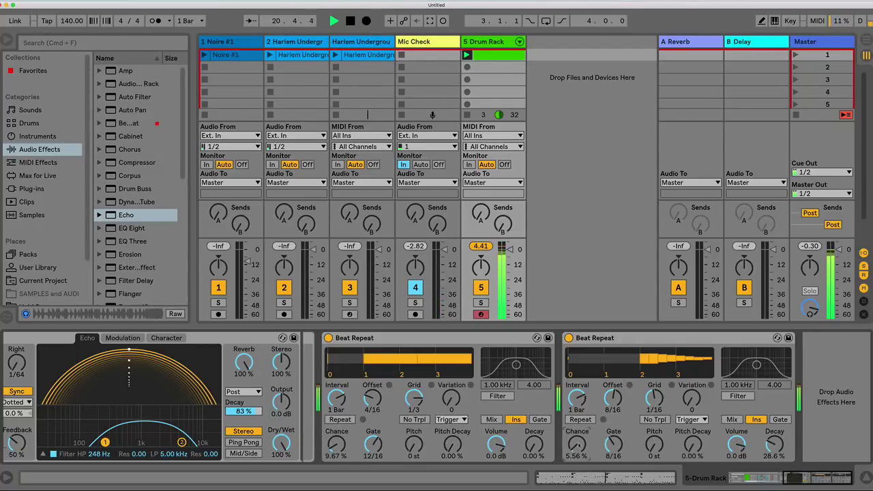
scroll(436, 396, left, 10)
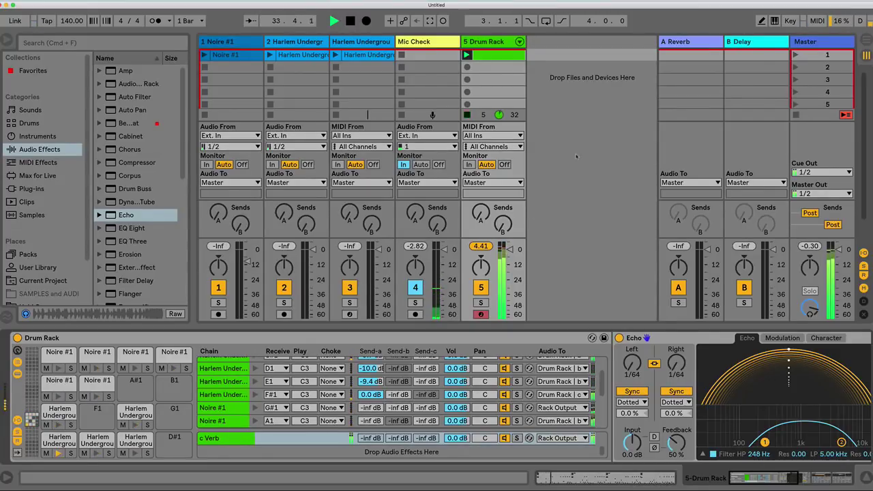
click(350, 21)
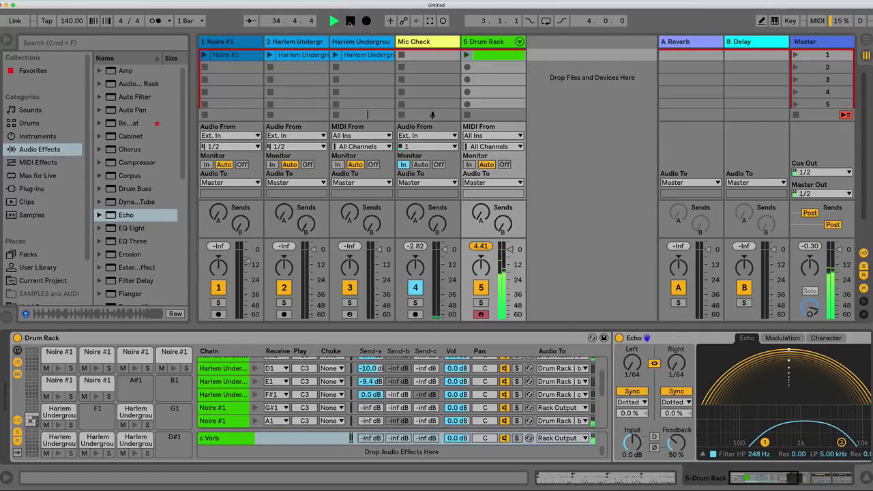
click(698, 2)
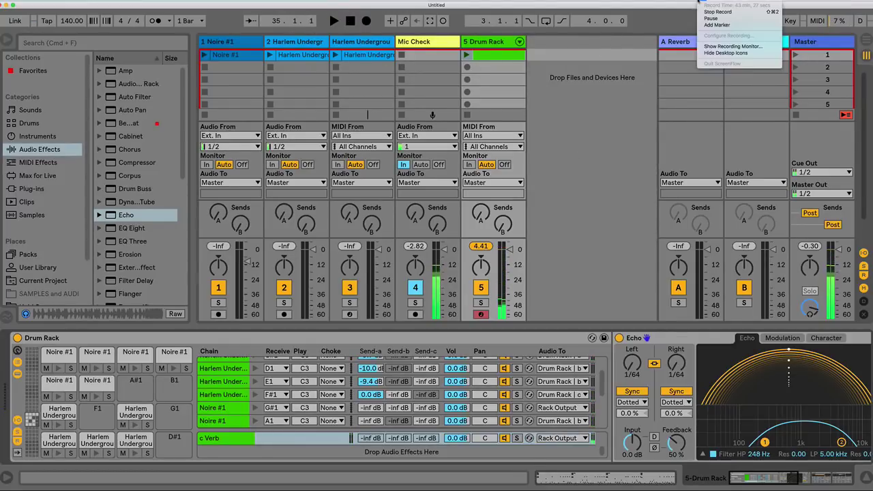
click(573, 116)
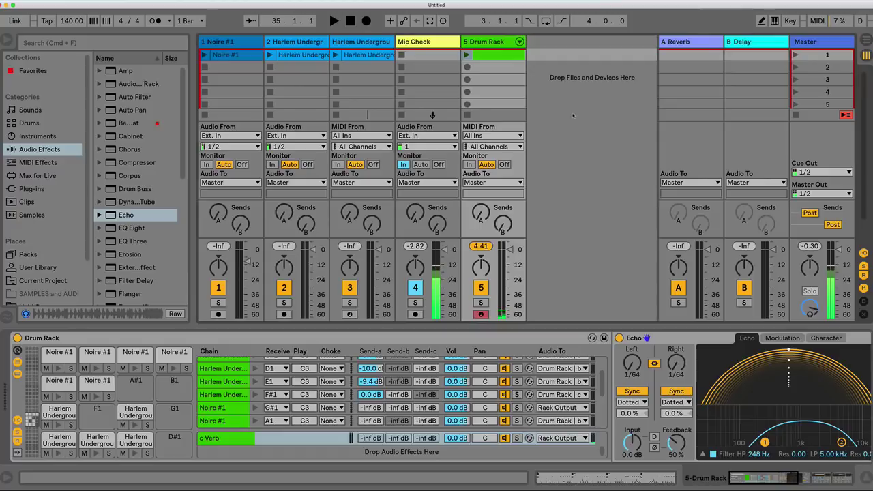